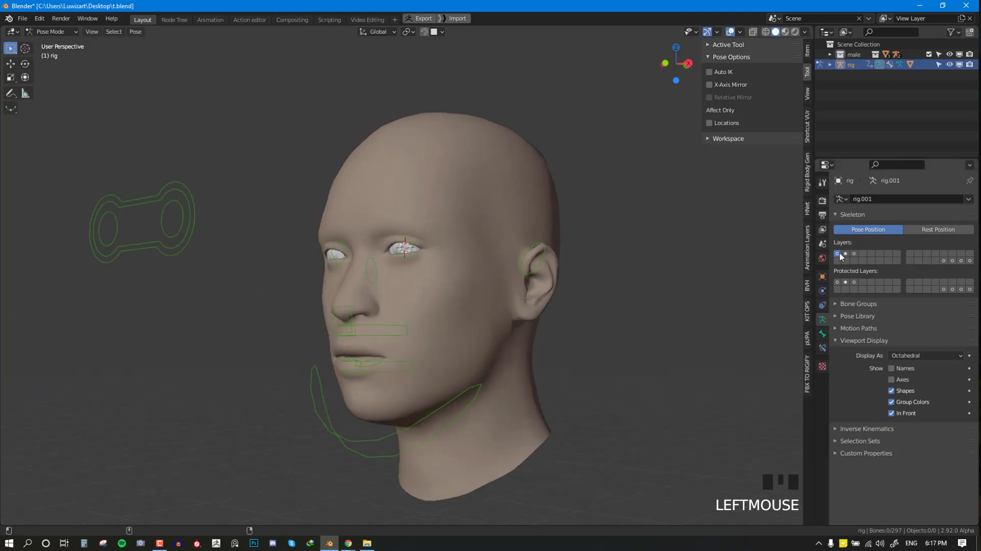
# - Display the face rig's first two bone layers together and view the head from the front
pyautogui.keyDown('shift'); pyautogui.click(846, 254); pyautogui.keyUp('shift')
pyautogui.click(853, 254)
pyautogui.scroll(1, 567, 317)
pyautogui.click(845, 254)
pyautogui.keyDown('shift'); pyautogui.click(837, 254); pyautogui.keyUp('shift')
pyautogui.press('KP_1')
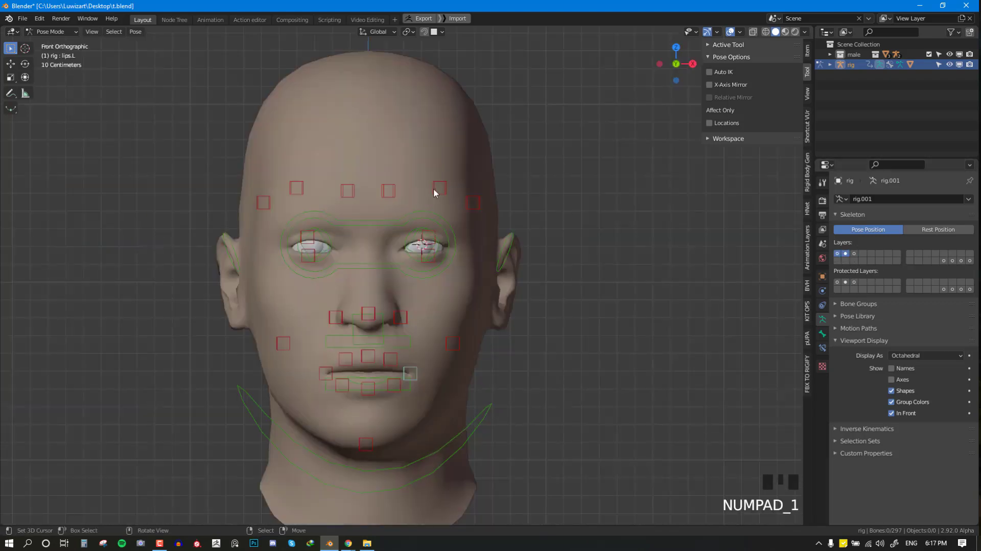
# - Move the left brow, nostril and eyelid controls to test the face deformation, and clear all bone locations
pyautogui.click(435, 186)
pyautogui.click(378, 187)
pyautogui.click(392, 321)
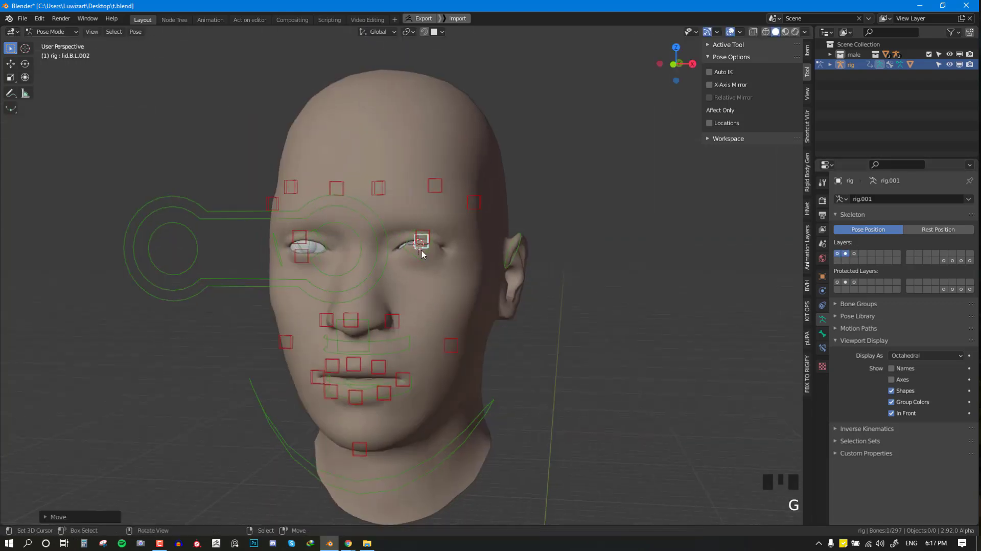
pyautogui.press('a')
pyautogui.hotkey('alt', 'g')
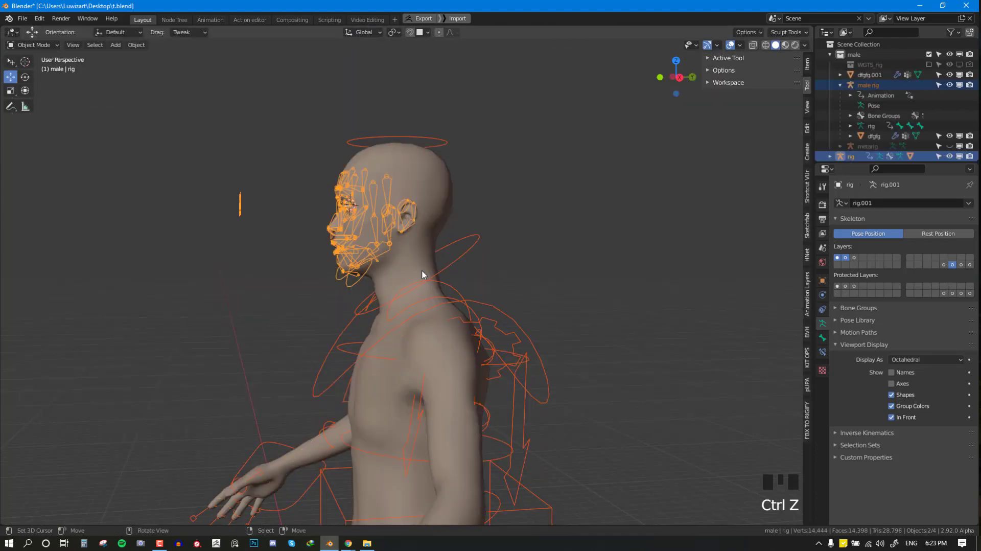
# - Join the face rig into the body's male rig armature
pyautogui.rightClick(413, 264)
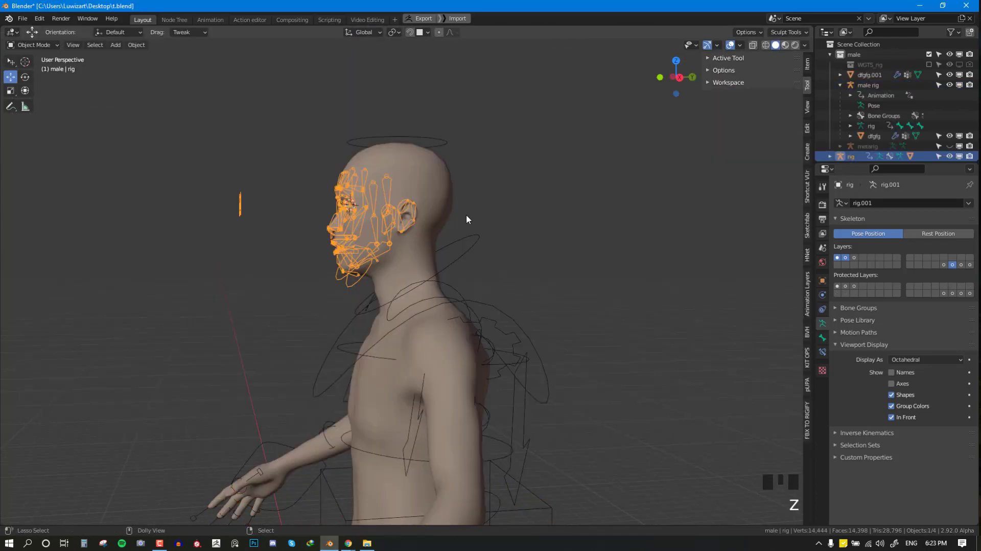
pyautogui.moveTo(466, 214); pyautogui.dragTo(454, 215, button='middle')
pyautogui.press('g')
pyautogui.rightClick(463, 223)
pyautogui.keyDown('shift'); pyautogui.rightClick(476, 240); pyautogui.keyUp('shift')
pyautogui.hotkey('ctrl', 'j')
pyautogui.rightClick(542, 246)
pyautogui.rightClick(485, 236)
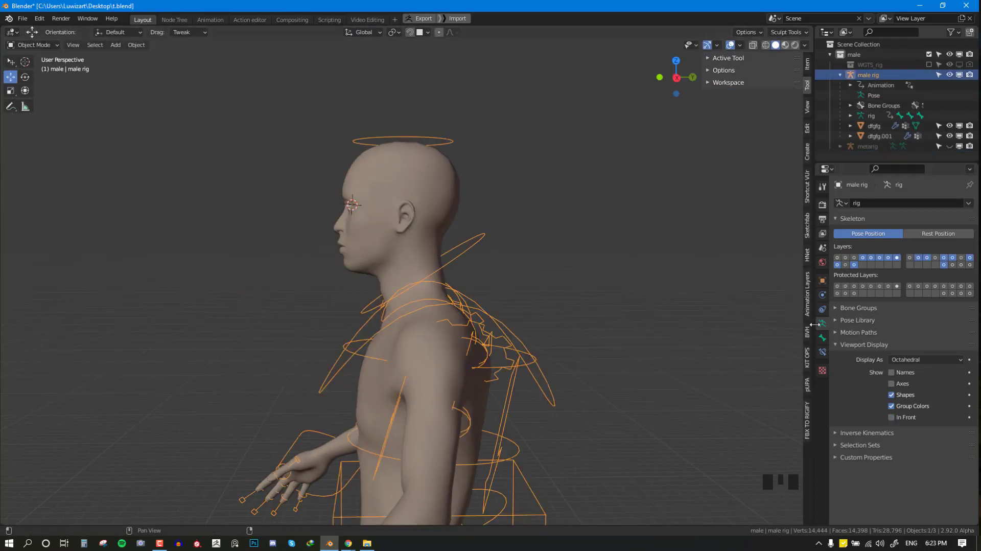
# - Enable the first two bone layers on the joined male rig to show the face controls
pyautogui.keyDown('shift'); pyautogui.click(846, 257); pyautogui.keyUp('shift')
pyautogui.keyDown('shift'); pyautogui.click(838, 257); pyautogui.keyUp('shift')
pyautogui.rightClick(230, 197)
pyautogui.moveTo(230, 197); pyautogui.dragTo(304, 200, button='middle')
pyautogui.rightClick(305, 200)
pyautogui.hotkey('ctrl', 'Tab')
pyautogui.scroll(3, 460, 230)
pyautogui.hotkey('ctrl', 'Tab')
pyautogui.scroll(-1, 571, 252)
pyautogui.click(822, 338)
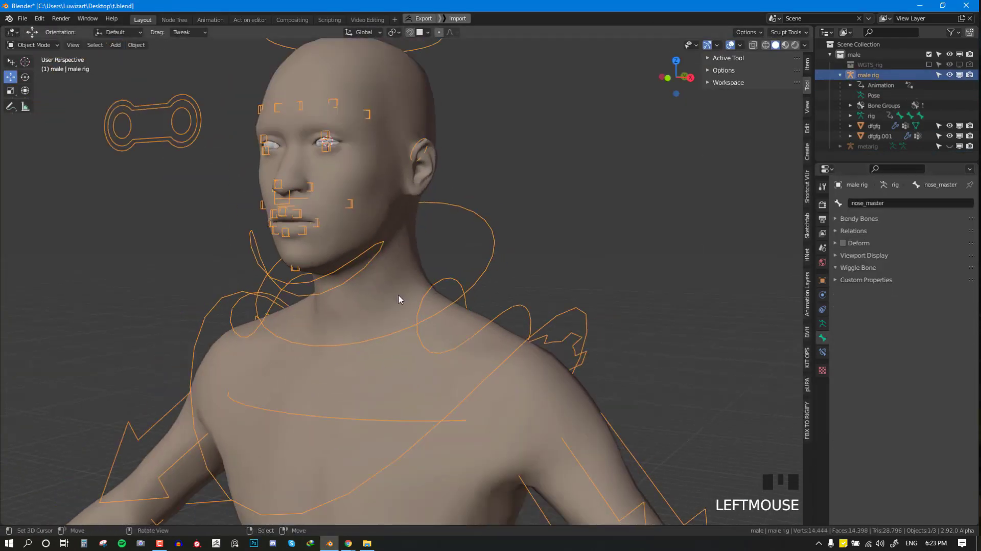
pyautogui.rightClick(398, 299)
pyautogui.click(823, 294)
pyautogui.click(923, 260)
pyautogui.click(907, 274)
# - Test the joined rig in pose mode by moving the face controls and rotating the neck control
pyautogui.rightClick(143, 142)
pyautogui.hotkey('ctrl', 'Tab')
pyautogui.press('g')
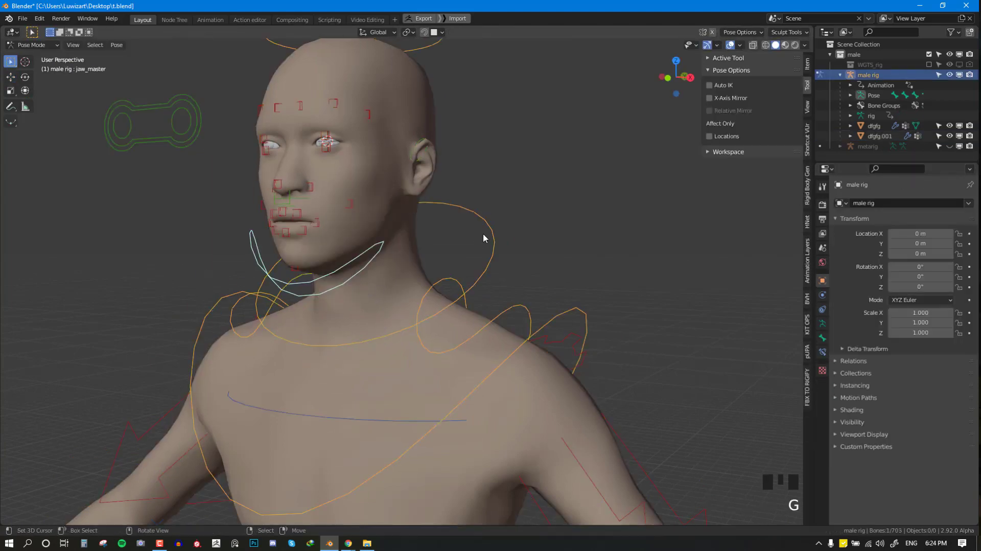
pyautogui.press('KP_3')
pyautogui.press('r')
pyautogui.rightClick(503, 229)
pyautogui.press('r')
pyautogui.hotkey('shift', 'z')
pyautogui.hotkey('shift', 'z')
pyautogui.press('r')
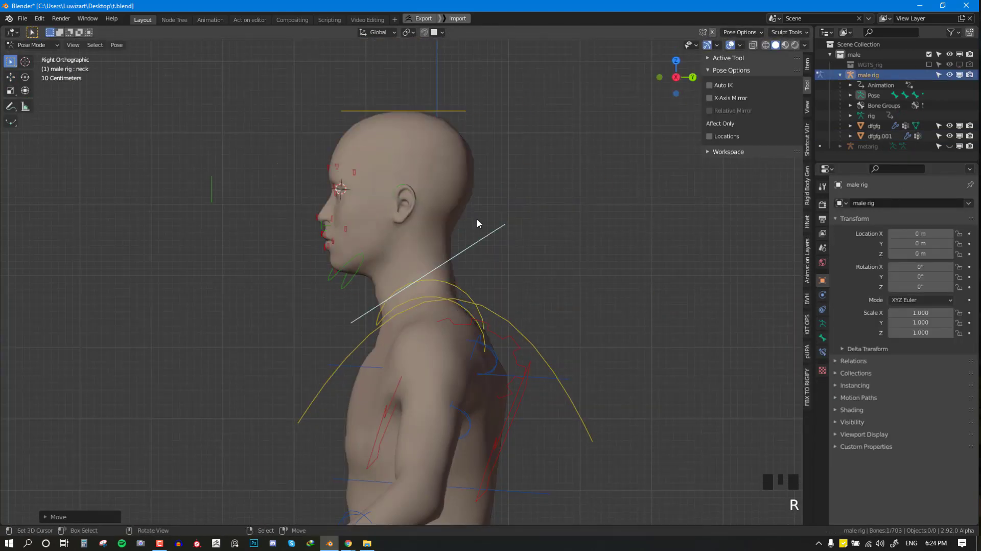
# - Move the ORG-face bone to the deformation bone layer and parent it to the DEF-spine.006 head bone
pyautogui.click(822, 323)
pyautogui.click(953, 265)
pyautogui.moveTo(475, 230)
pyautogui.mouseDown(button='middle')
pyautogui.moveTo(557, 256)
pyautogui.moveTo(486, 280)
pyautogui.mouseUp(button='middle')
pyautogui.press('KP_3')
pyautogui.scroll(3, 480, 230)
pyautogui.rightClick(413, 128)
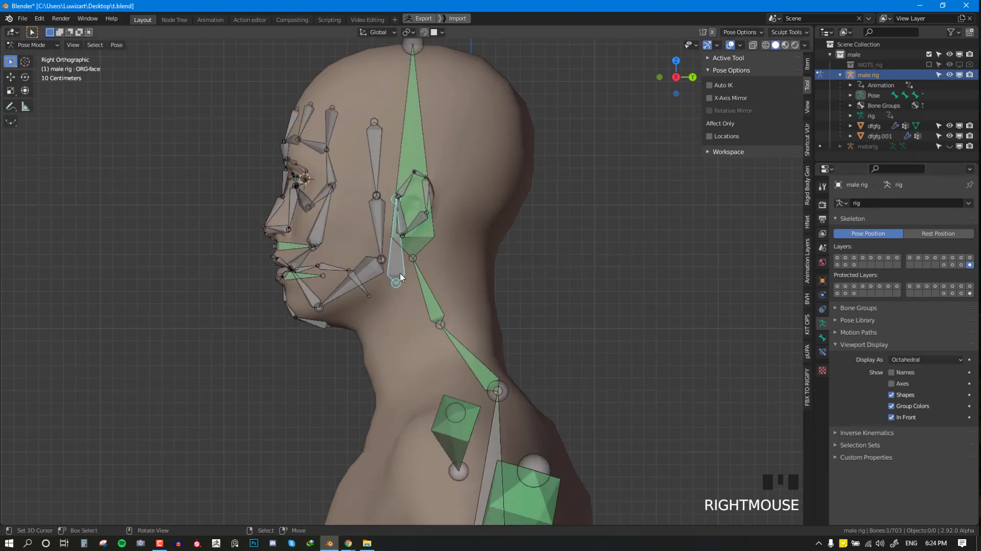
pyautogui.press('m')
pyautogui.moveTo(404, 133); pyautogui.dragTo(414, 132, button='middle')
pyautogui.press('Tab')
pyautogui.press('Tab')
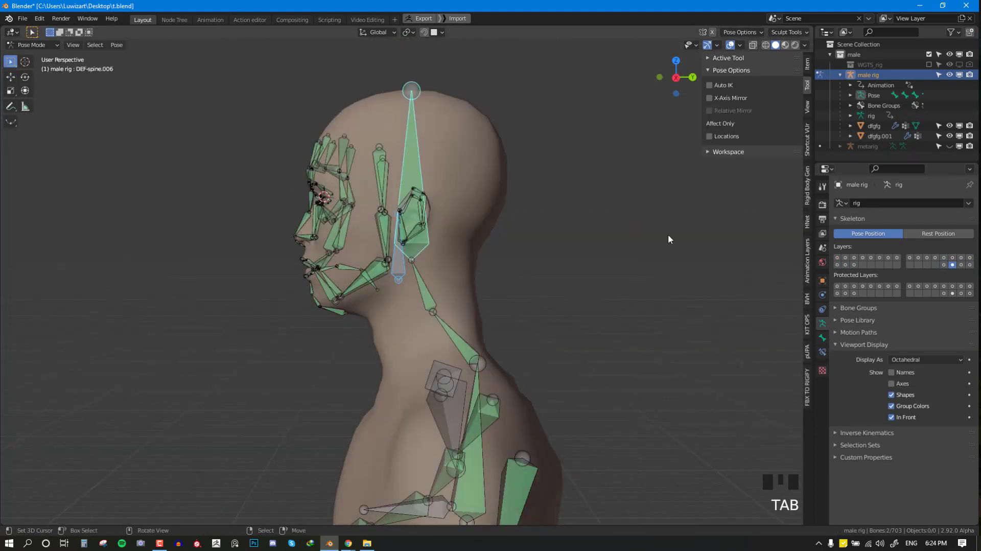
# - Display all of the male rig's control bone layers
pyautogui.click(838, 258)
pyautogui.moveTo(863, 258)
pyautogui.keyDown('shift'); pyautogui.mouseDown()
pyautogui.moveTo(898, 259)
pyautogui.moveTo(854, 265)
pyautogui.mouseUp(); pyautogui.keyUp('shift')
pyautogui.keyDown('shift'); pyautogui.moveTo(910, 257); pyautogui.dragTo(970, 258); pyautogui.keyUp('shift')
# - Rotate the head, neck and jaw controls to test the face attachment, and clear all bone rotations and locations
pyautogui.press('KP_1')
pyautogui.rightClick(408, 253)
pyautogui.press('r')
pyautogui.press('r')
pyautogui.rightClick(404, 307)
pyautogui.press('r')
pyautogui.press('KP_1')
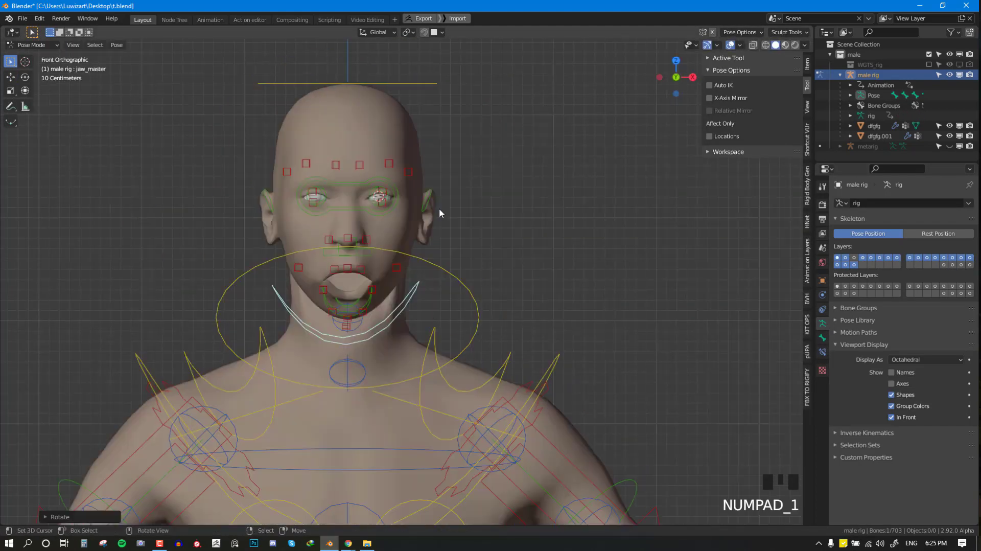
pyautogui.press('KP_3')
pyautogui.press('a')
pyautogui.hotkey('alt', 'r')
pyautogui.hotkey('alt', 'g')
# - Show the deformation bones and enter weight painting on the body mesh with the DEF-spine.006 bone selected
pyautogui.click(953, 264)
pyautogui.hotkey('ctrl', 'Tab')
pyautogui.keyDown('shift'); pyautogui.rightClick(470, 210); pyautogui.keyUp('shift')
pyautogui.hotkey('ctrl', 'Tab')
pyautogui.rightClick(411, 194)
pyautogui.scroll(1, 412, 195)
pyautogui.press('Tab')
pyautogui.hotkey('shift', 'z')
pyautogui.press('Tab')
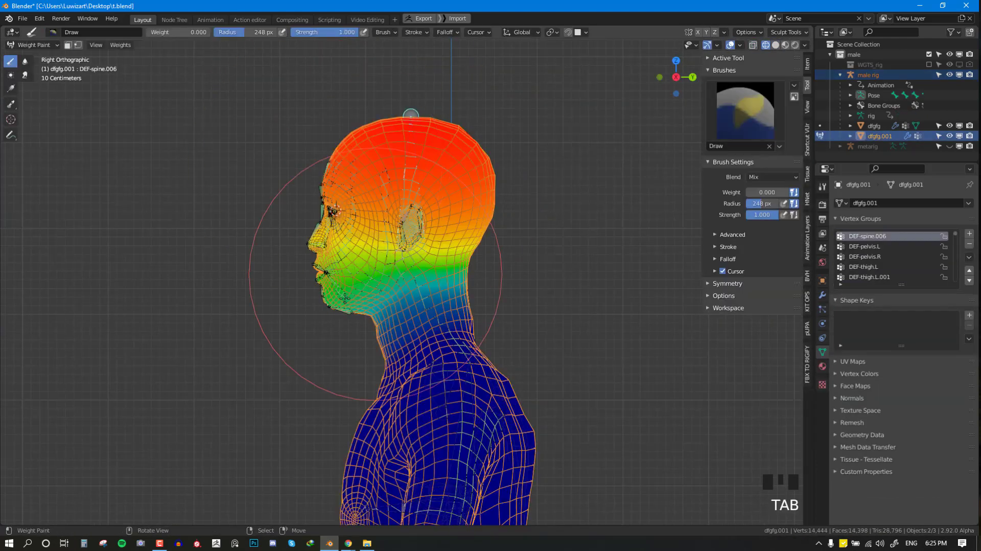
# - Lasso-select the front face vertices of the body mesh and remove them from the DEF-spine.006 vertex group
pyautogui.press('Tab')
pyautogui.hotkey('shift', 'z')
pyautogui.hotkey('shift', 'z')
pyautogui.keyDown('ctrl'); pyautogui.moveTo(320, 335); pyautogui.dragTo(347, 134); pyautogui.keyUp('ctrl')
pyautogui.click(887, 298)
pyautogui.press('Tab')
# - Smooth the DEF-spine.006 vertex weights six times
pyautogui.hotkey('shift', 'z')
pyautogui.hotkey('shift', 'z')
pyautogui.hotkey('shift', 'z')
pyautogui.hotkey('shift', 'z')
pyautogui.press('q')
pyautogui.press('q')
pyautogui.press('q')
pyautogui.press('q')
pyautogui.press('q')
pyautogui.press('q')
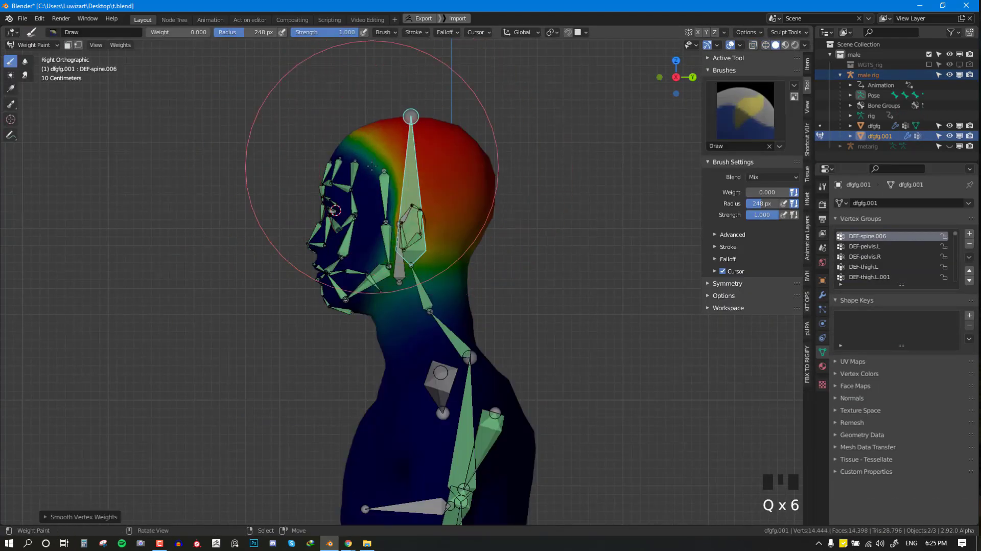
# - Select the male rig in object mode, show its control bone layers and turn off its In Front display
pyautogui.hotkey('ctrl', 'Tab')
pyautogui.hotkey('alt', 'a')
pyautogui.rightClick(423, 256)
pyautogui.click(838, 258)
pyautogui.keyDown('shift'); pyautogui.click(846, 258); pyautogui.keyUp('shift')
pyautogui.keyDown('shift'); pyautogui.moveTo(863, 257); pyautogui.dragTo(898, 258); pyautogui.keyUp('shift')
pyautogui.keyDown('shift'); pyautogui.moveTo(837, 265); pyautogui.dragTo(854, 265); pyautogui.keyUp('shift')
pyautogui.keyDown('shift'); pyautogui.moveTo(910, 258); pyautogui.dragTo(967, 257); pyautogui.keyUp('shift')
pyautogui.keyDown('shift'); pyautogui.click(969, 259); pyautogui.keyUp('shift')
pyautogui.press('KP_1')
pyautogui.press('q')
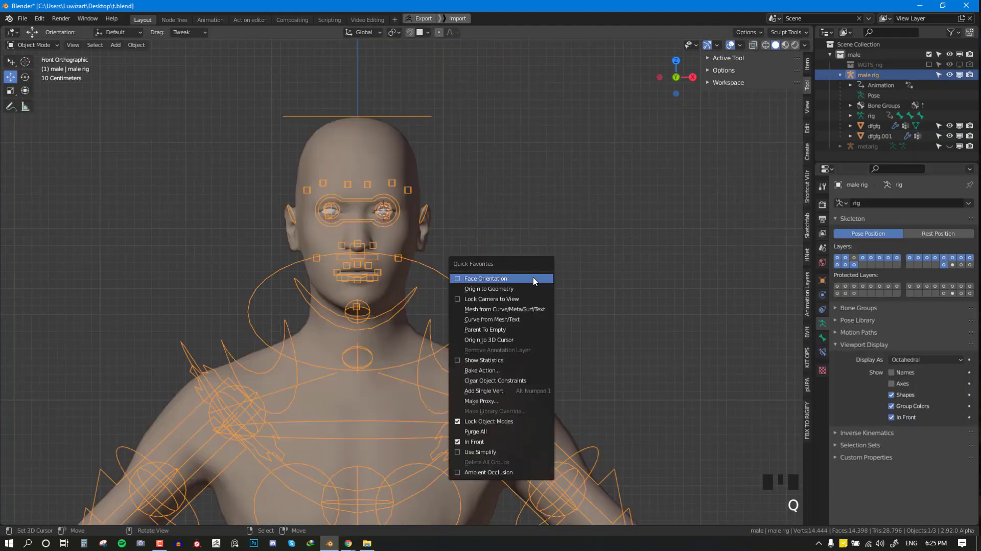
# - Test the finished rig in pose mode by posing the jaw, neck, head, eye and left shoulder controls
pyautogui.hotkey('ctrl', 'Tab')
pyautogui.rightClick(404, 305)
pyautogui.press('g')
pyautogui.rightClick(460, 117)
pyautogui.press('KP_3')
pyautogui.press('r')
pyautogui.press('KP_1')
pyautogui.press('g')
pyautogui.rightClick(310, 220)
pyautogui.rightClick(457, 372)
pyautogui.press('r')
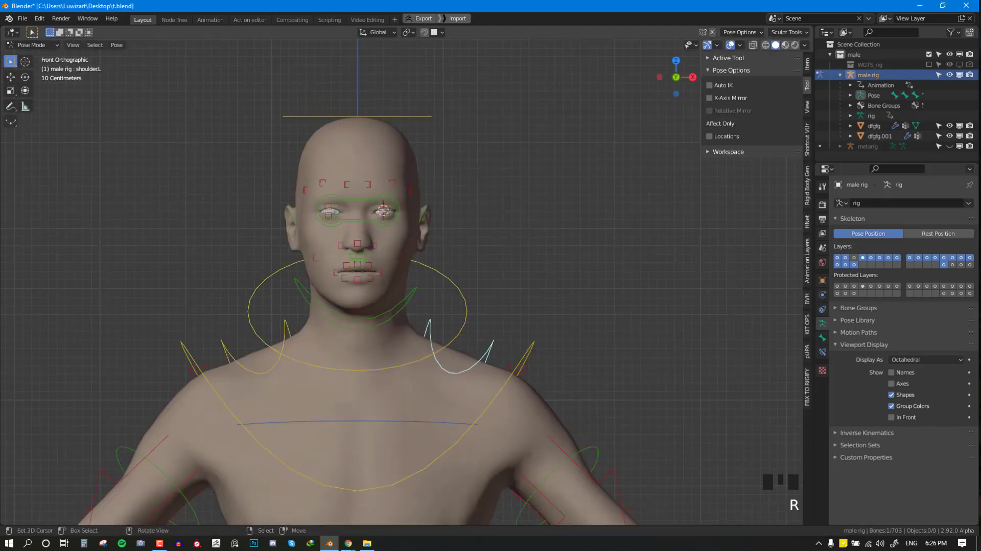
# - Open the pUPA animation library and choose an animation for the male rig
pyautogui.moveTo(460, 327); pyautogui.dragTo(440, 340, button='middle')
pyautogui.scroll(-4, 445, 332)
pyautogui.click(806, 271)
pyautogui.click(807, 349)
pyautogui.click(774, 217)
pyautogui.click(610, 323)
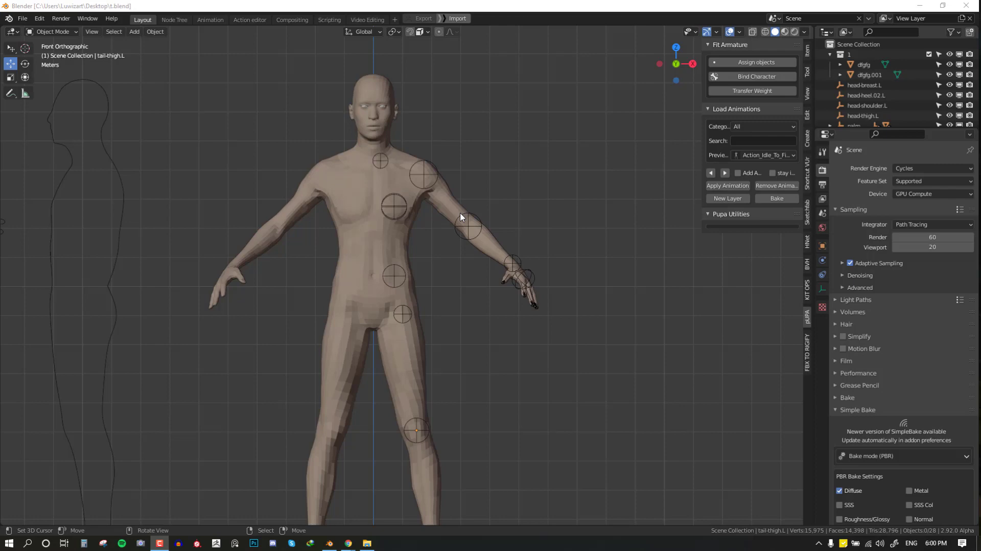
# - Bind the character in collection 1 to a pUPA rig using the Automatic weight binding type
pyautogui.moveTo(490, 234); pyautogui.dragTo(448, 287, button='middle')
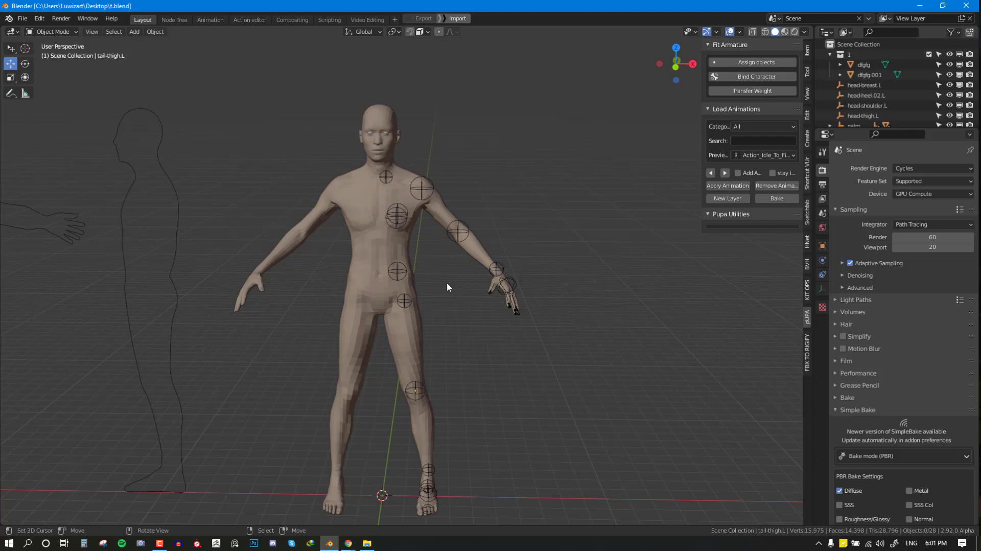
pyautogui.moveTo(448, 284); pyautogui.dragTo(475, 159, button='middle')
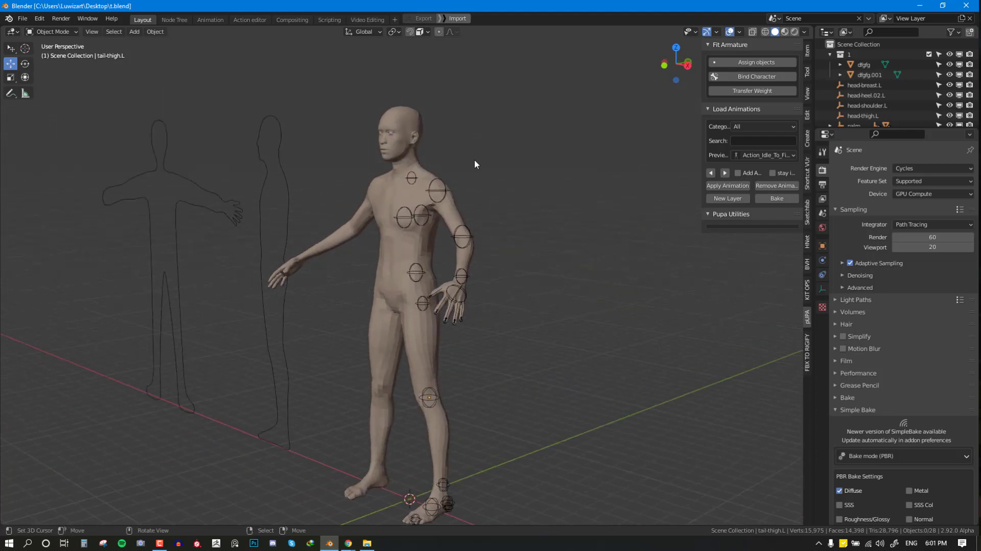
pyautogui.click(774, 77)
pyautogui.click(767, 121)
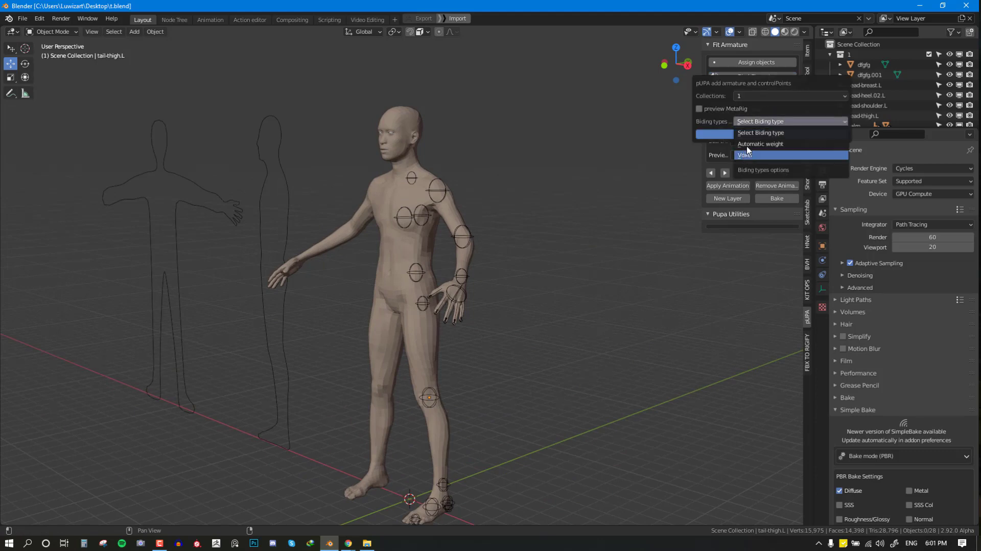
pyautogui.click(790, 145)
pyautogui.click(730, 135)
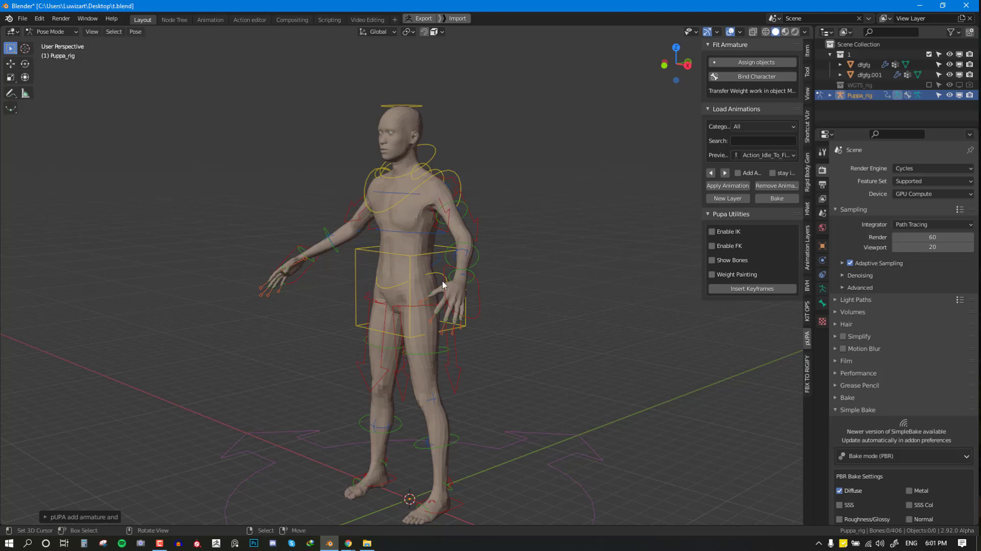
# - Load the PuppBrutal_To_H... animation from the Locomotion category onto Puppa_rig
pyautogui.click(480, 287)
pyautogui.click(762, 131)
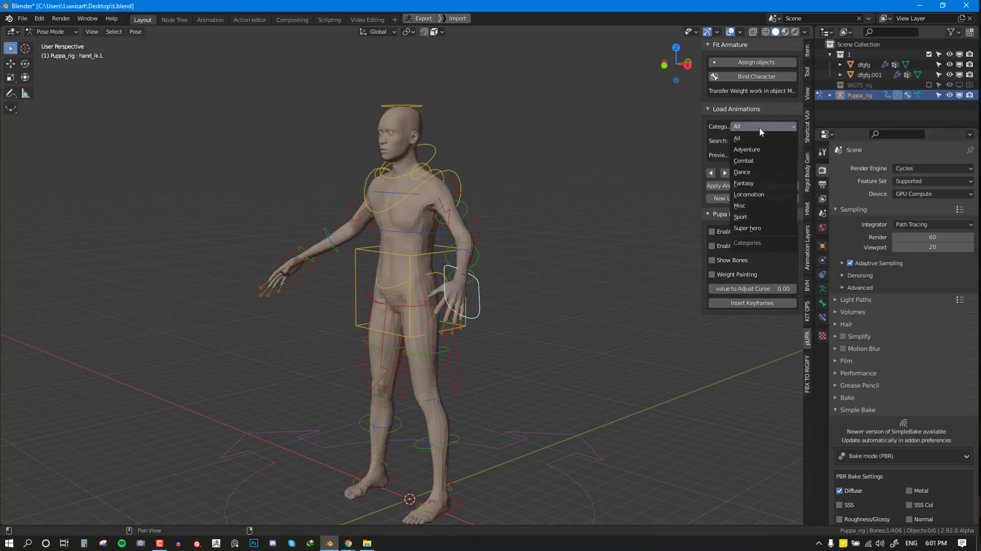
pyautogui.click(762, 195)
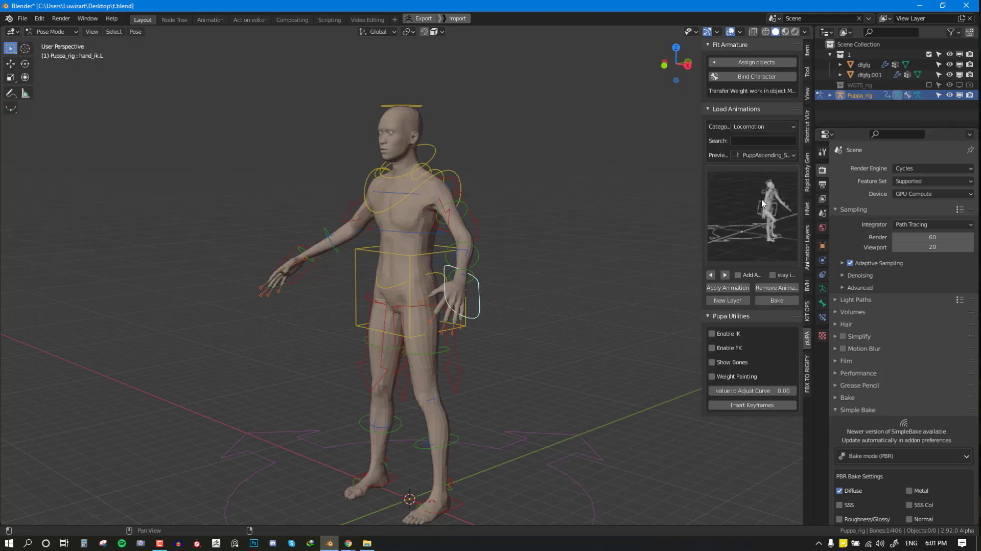
pyautogui.click(760, 230)
pyautogui.click(463, 294)
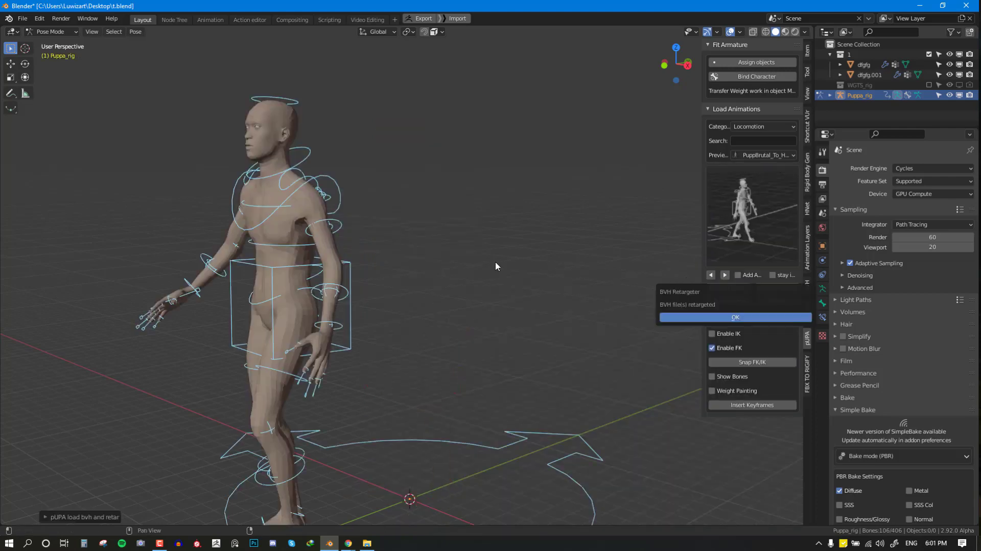
# - Play the walking animation and watch how the body mesh deforms
pyautogui.press('space')
pyautogui.scroll(1, 477, 269)
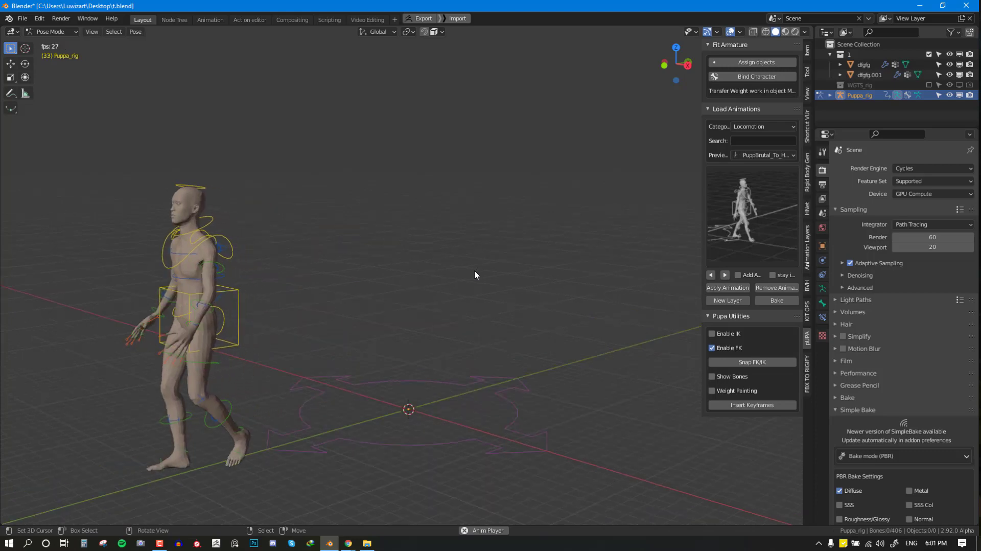
pyautogui.keyDown('shift'); pyautogui.moveTo(374, 284); pyautogui.dragTo(466, 238, button='middle'); pyautogui.keyUp('shift')
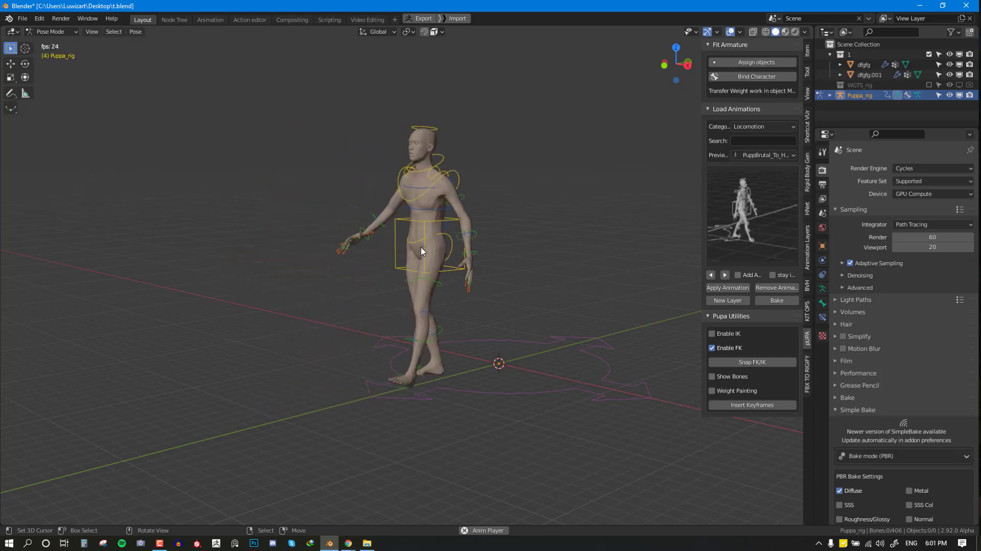
# - Stop the playback, remove the animation from all Puppa_rig bones and return to object mode
pyautogui.press('a')
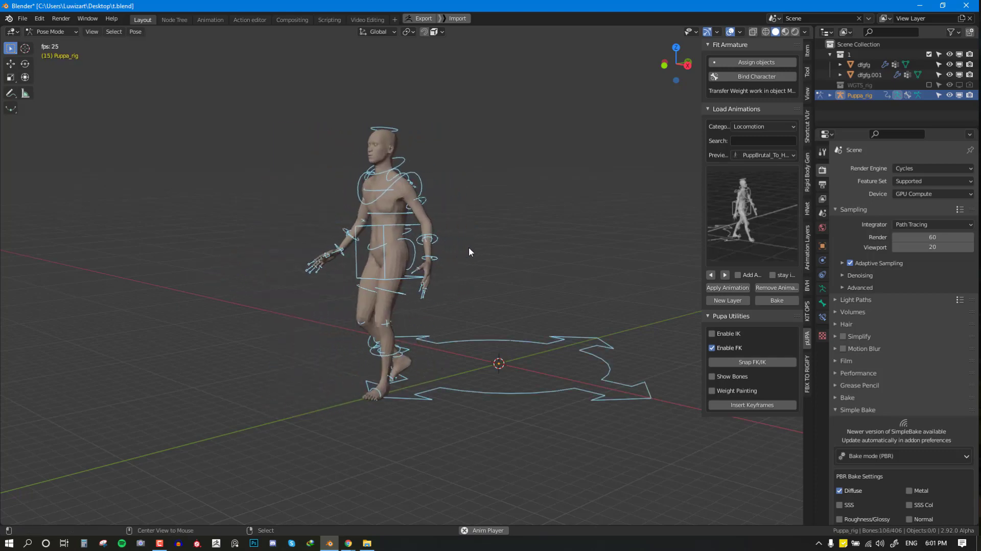
pyautogui.press('space')
pyautogui.click(787, 287)
pyautogui.press('KP_1')
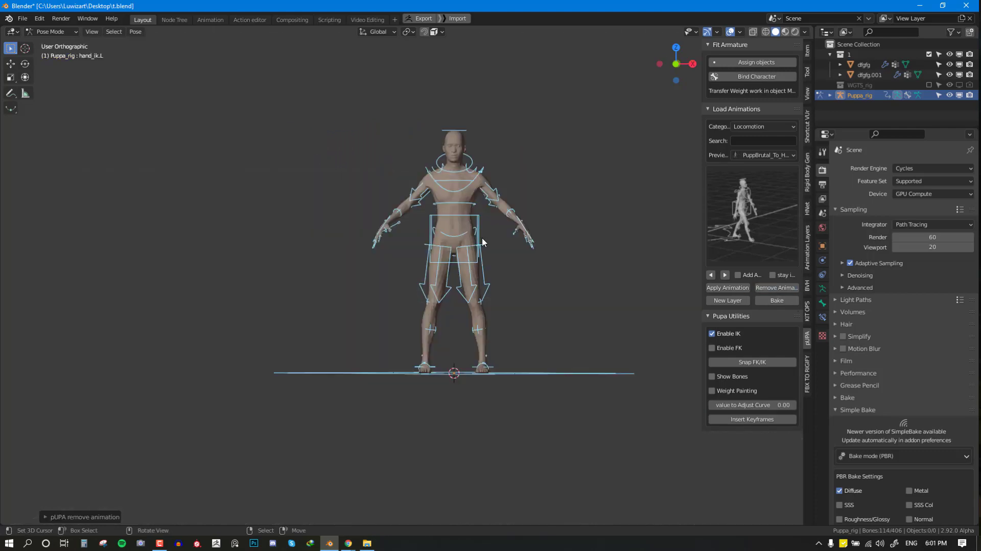
pyautogui.scroll(2, 511, 212)
pyautogui.keyDown('shift'); pyautogui.moveTo(513, 211); pyautogui.dragTo(450, 293, button='middle'); pyautogui.keyUp('shift')
pyautogui.scroll(3, 521, 230)
pyautogui.hotkey('alt', 'a')
pyautogui.hotkey('ctrl', 'Tab')
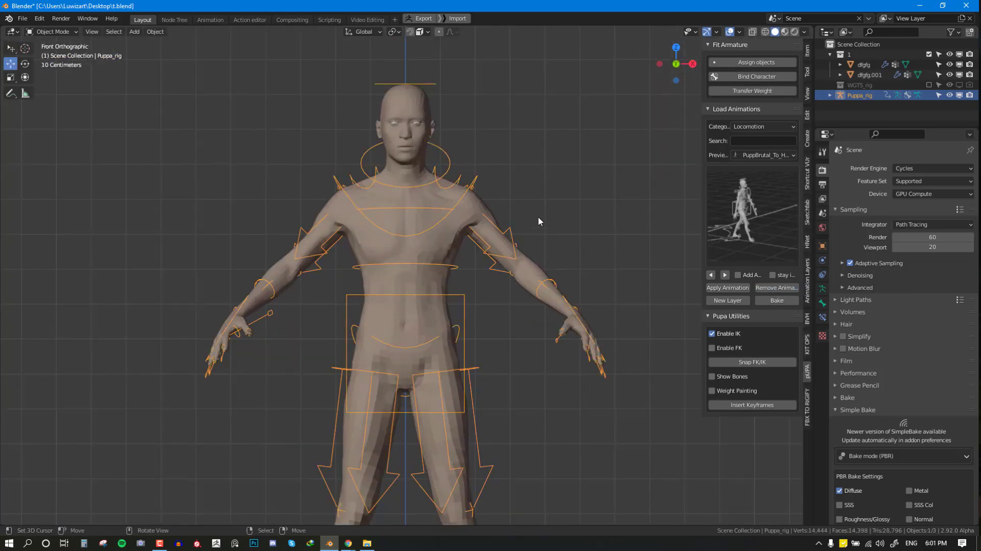
# - Hide the viewport sidebar and delete the WGTS_rig collection
pyautogui.moveTo(539, 219); pyautogui.dragTo(495, 248, button='middle')
pyautogui.scroll(2, 490, 249)
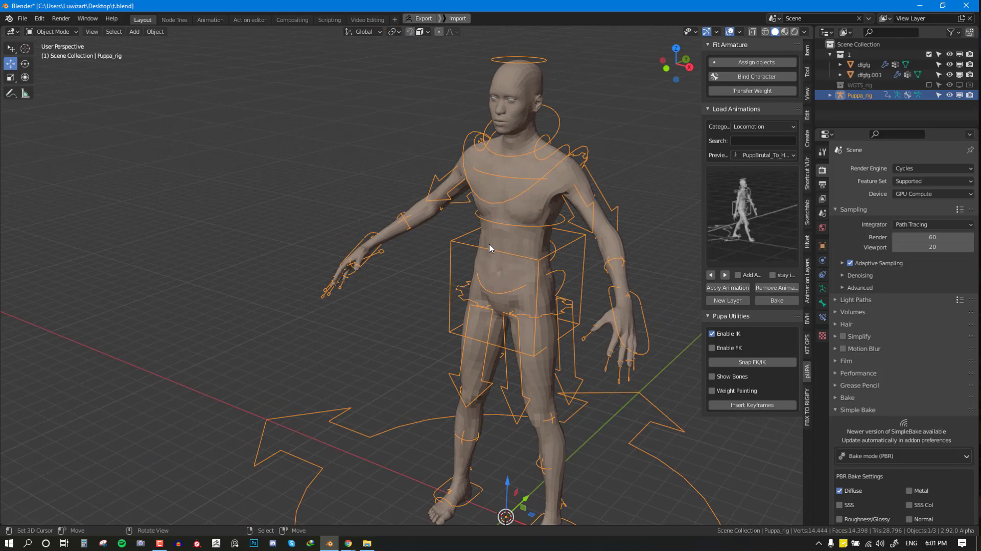
pyautogui.press('KP_1')
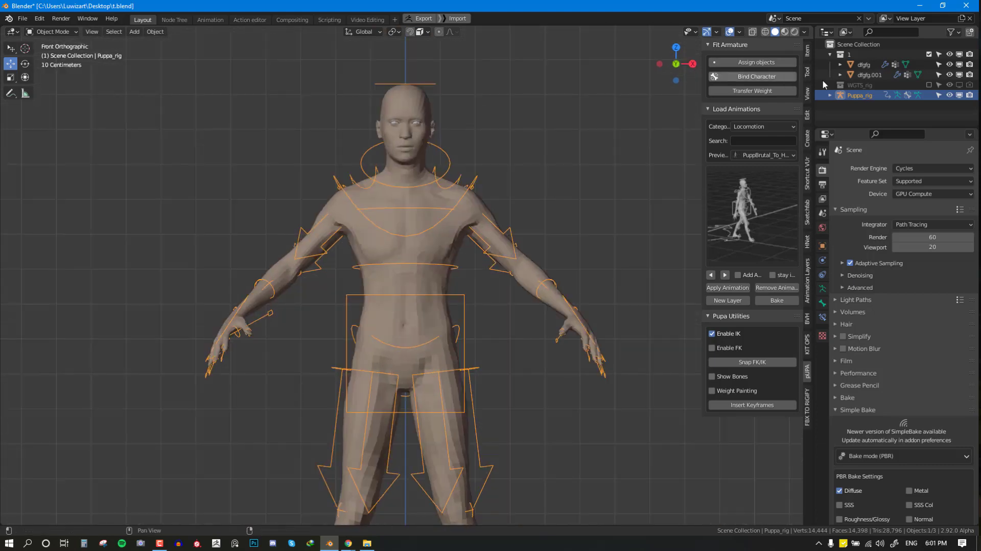
pyautogui.press('n')
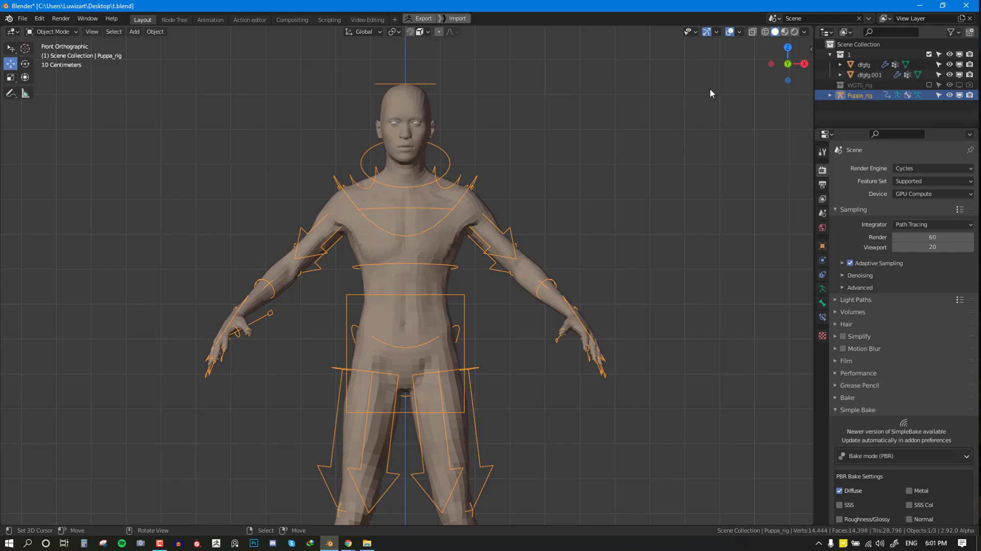
pyautogui.click(857, 82)
pyautogui.rightClick(857, 82)
pyautogui.click(779, 150)
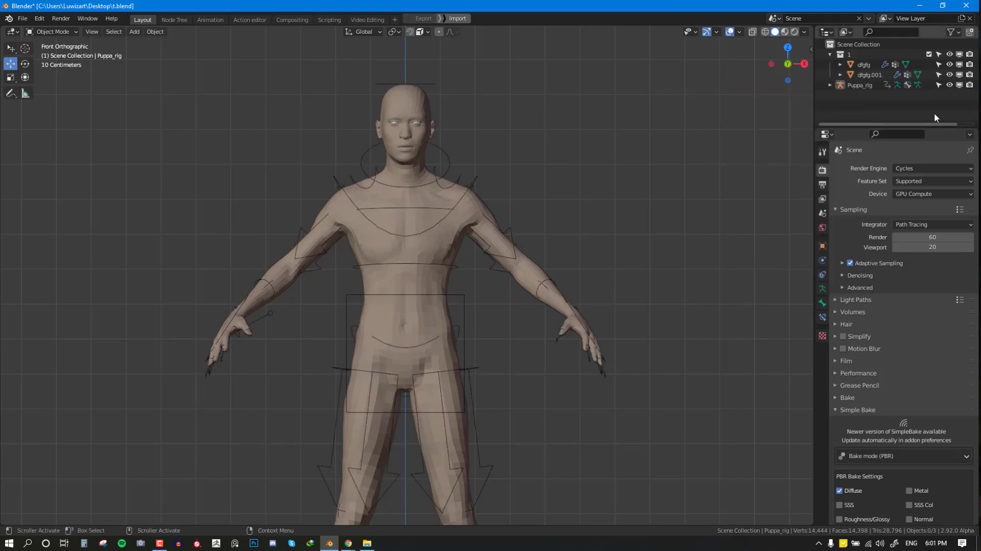
# - Place Puppa_rig inside collection 1 and rename that collection to male
pyautogui.moveTo(849, 86); pyautogui.dragTo(864, 61)
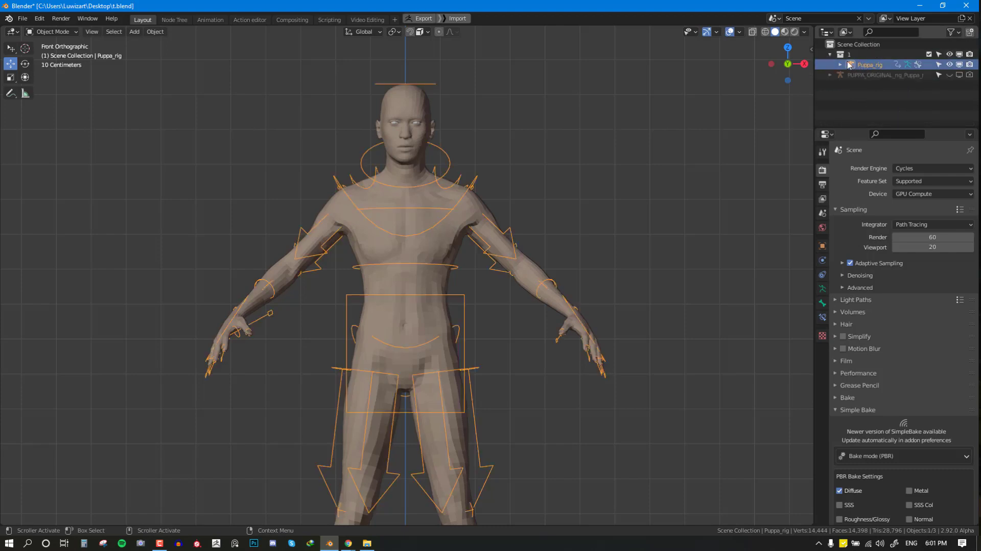
pyautogui.doubleClick(850, 54)
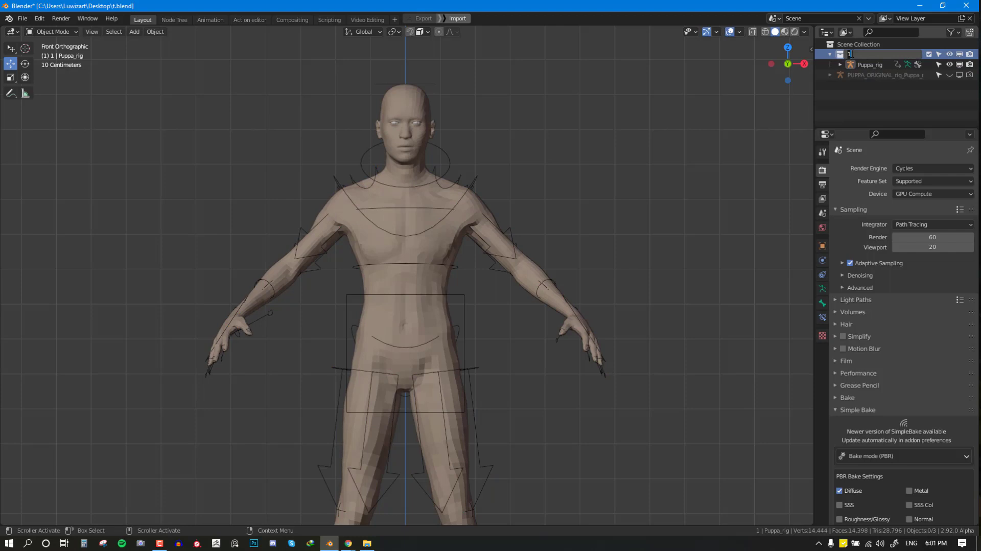
pyautogui.write('male')
pyautogui.press('Return')
# - Rename the Puppa_rig armature object to male rig
pyautogui.doubleClick(864, 65)
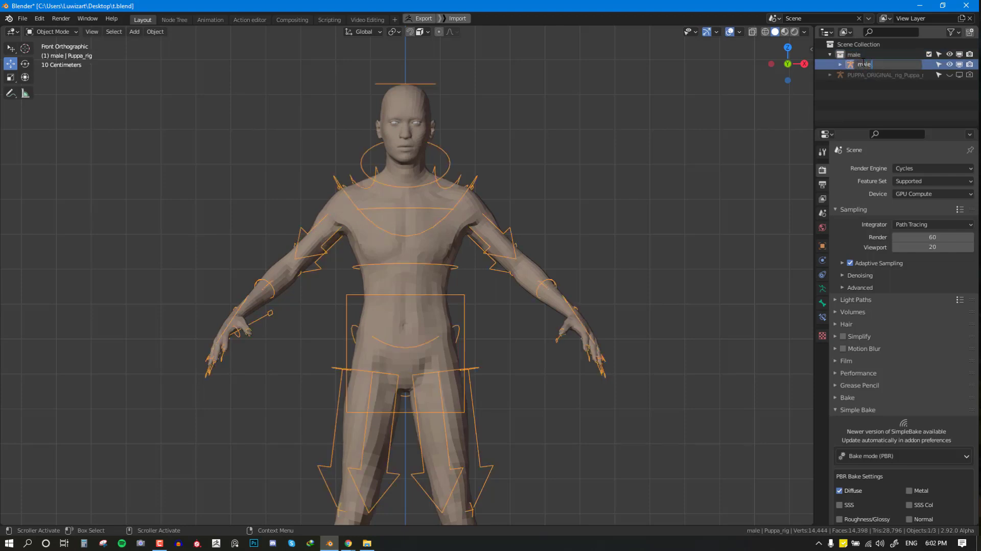
pyautogui.write('male rig')
pyautogui.press('Return')
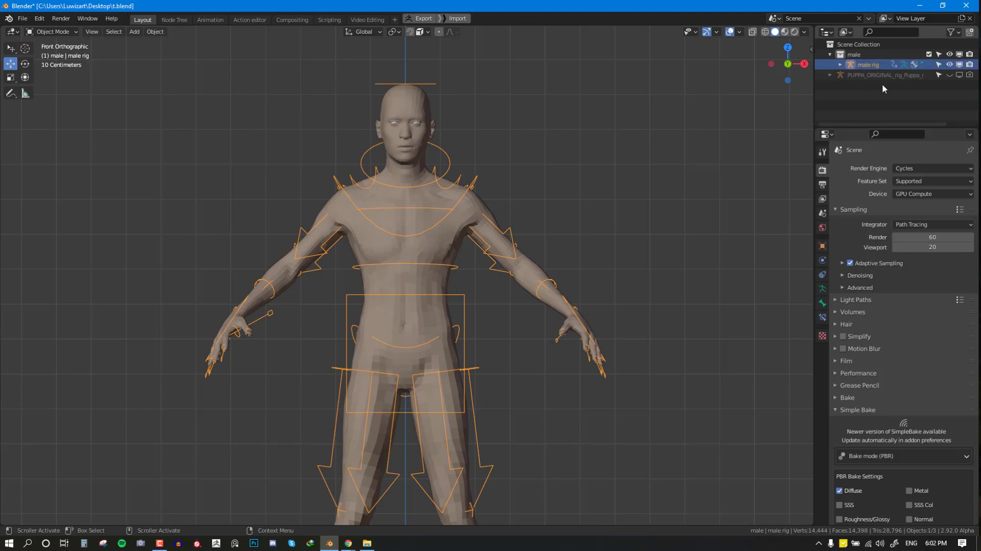
# - Delete the PUPPA_ORIGINAL rig object and collapse the male collection
pyautogui.click(883, 76)
pyautogui.rightClick(884, 76)
pyautogui.click(867, 115)
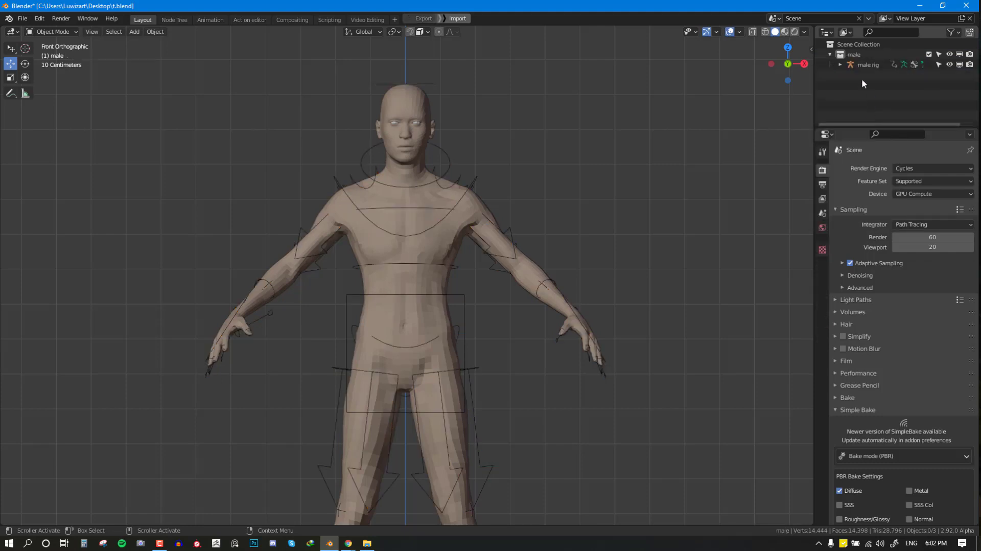
pyautogui.click(830, 55)
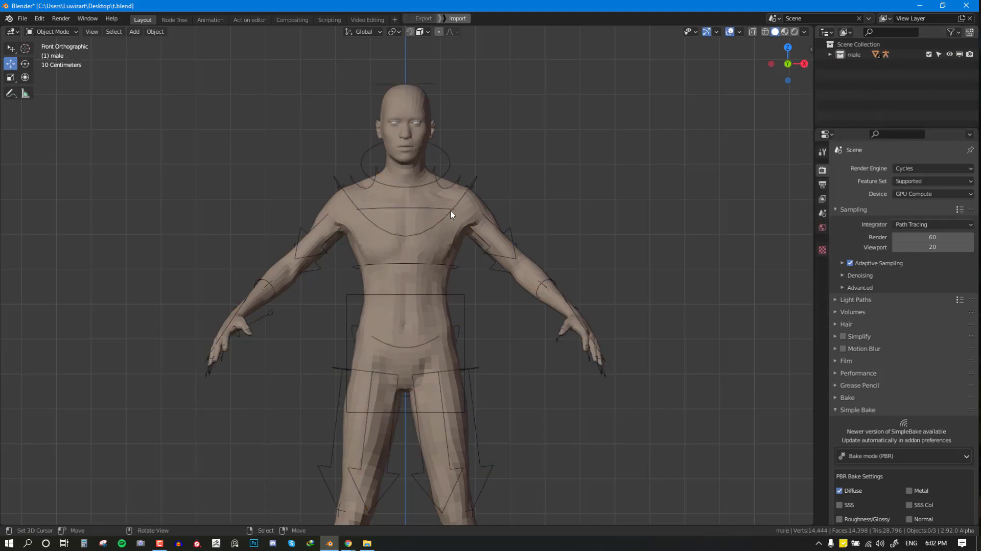
# - Rename the body mesh's Armature modifier to body rig
pyautogui.click(472, 207)
pyautogui.click(822, 260)
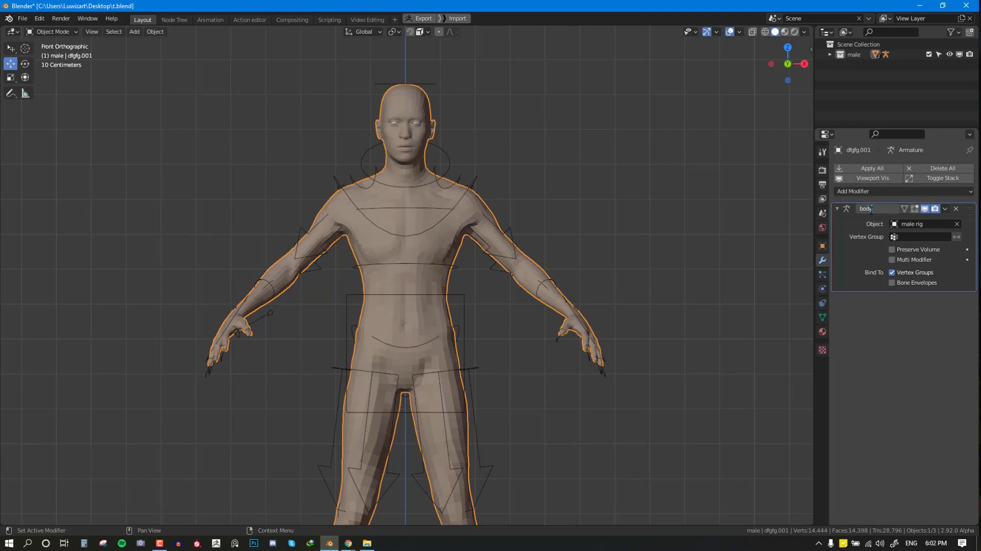
pyautogui.press('Return')
# - Collapse the body rig modifier and turn off its display in the viewport and renders
pyautogui.scroll(-1, 692, 204)
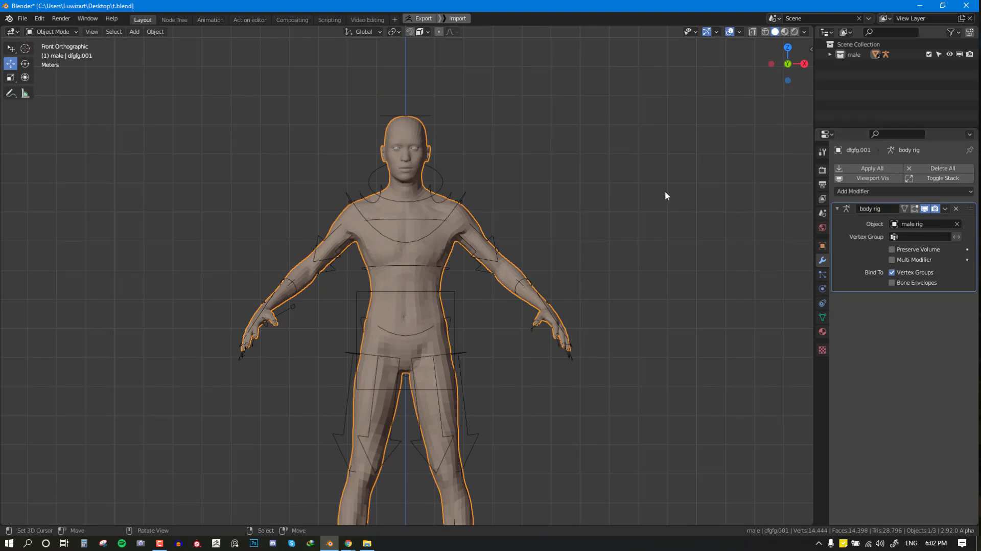
pyautogui.moveTo(724, 217); pyautogui.dragTo(648, 218, button='middle')
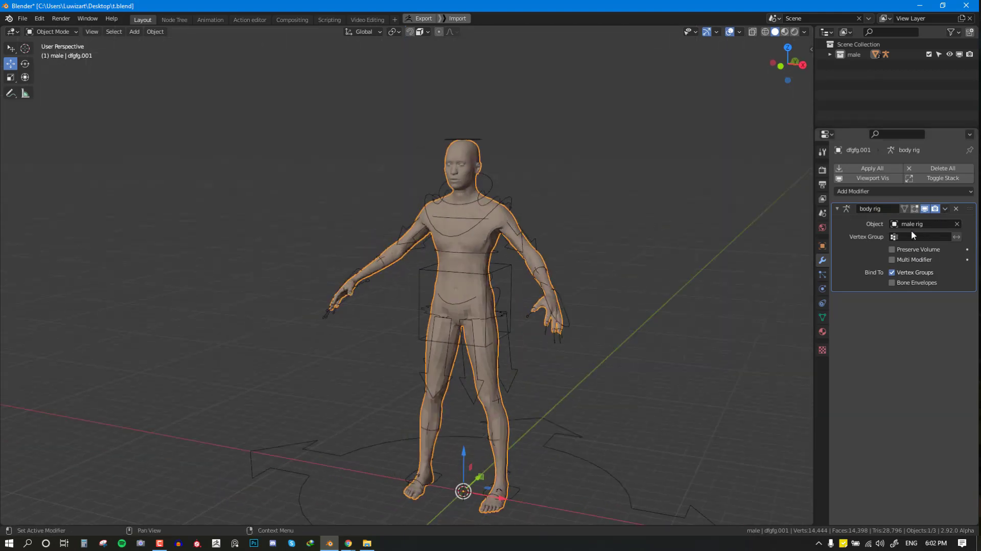
pyautogui.click(836, 208)
pyautogui.click(836, 209)
pyautogui.click(839, 208)
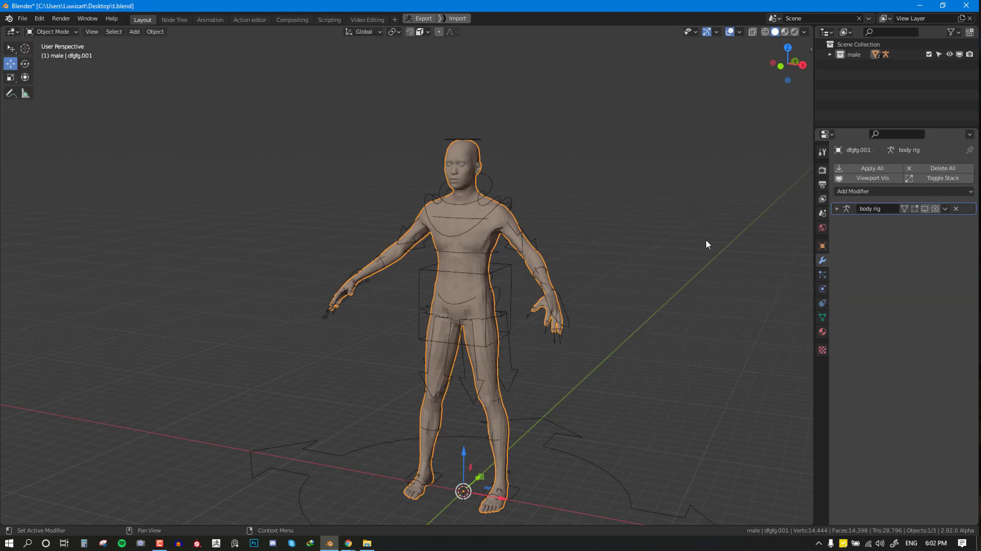
# - Try moving the character's left hand IK control in pose mode, undo the move and return to object mode
pyautogui.click(571, 327)
pyautogui.hotkey('ctrl', 'Tab')
pyautogui.press('g')
pyautogui.click(574, 234)
pyautogui.hotkey('ctrl', 'z')
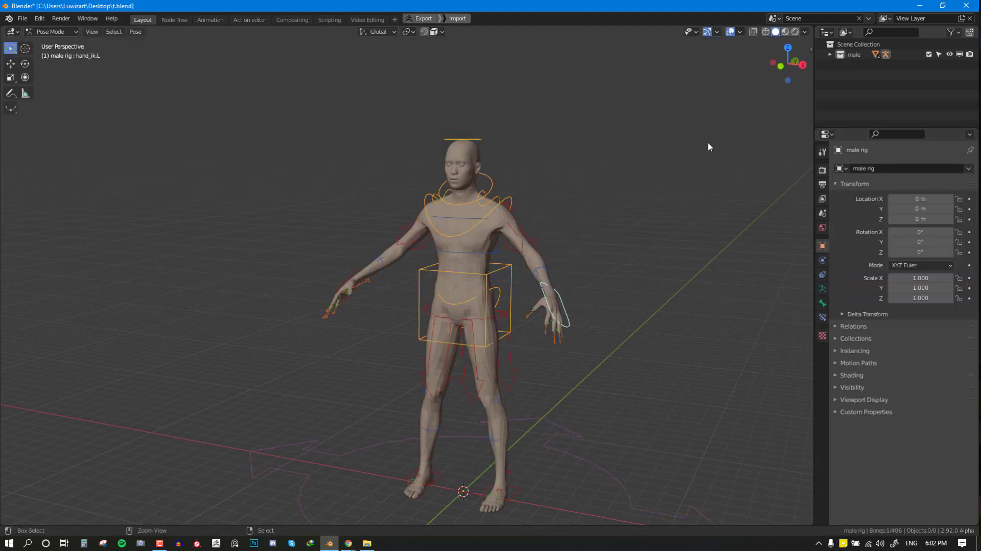
pyautogui.hotkey('ctrl', 'Tab')
# - Expand the male collection and disable the male rig in viewports
pyautogui.click(830, 54)
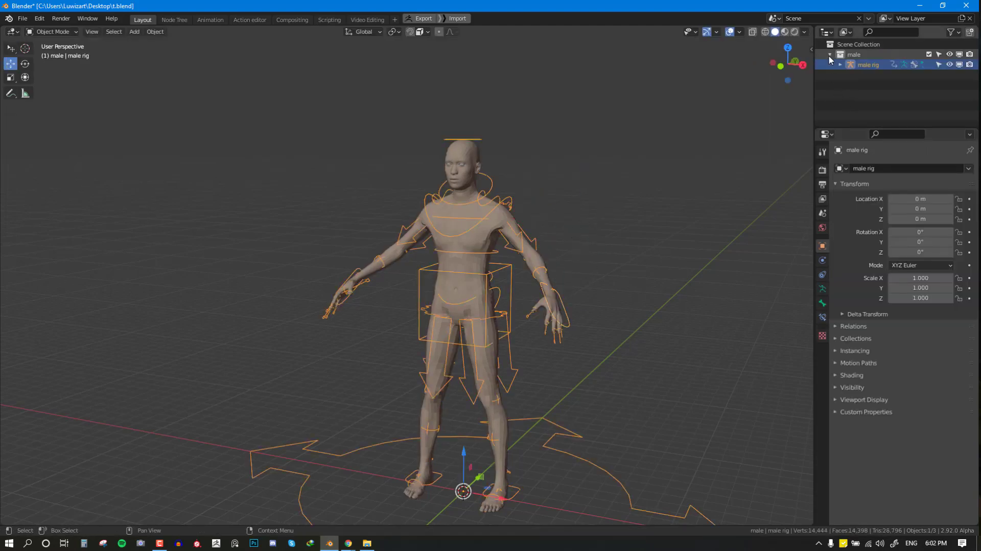
pyautogui.click(960, 65)
pyautogui.press('KP_1')
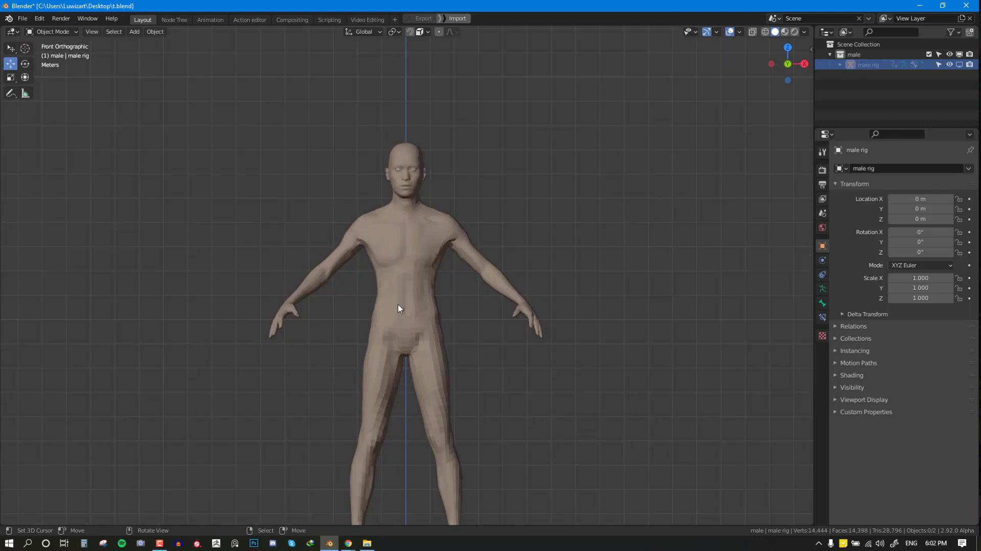
# - Select the body mesh, look it over from the front and side, and enter edit mode
pyautogui.moveTo(470, 261)
pyautogui.mouseDown(button='middle')
pyautogui.moveTo(431, 258)
pyautogui.moveTo(391, 280)
pyautogui.moveTo(409, 263)
pyautogui.moveTo(473, 267)
pyautogui.mouseUp(button='middle')
pyautogui.scroll(3, 428, 259)
pyautogui.click(407, 275)
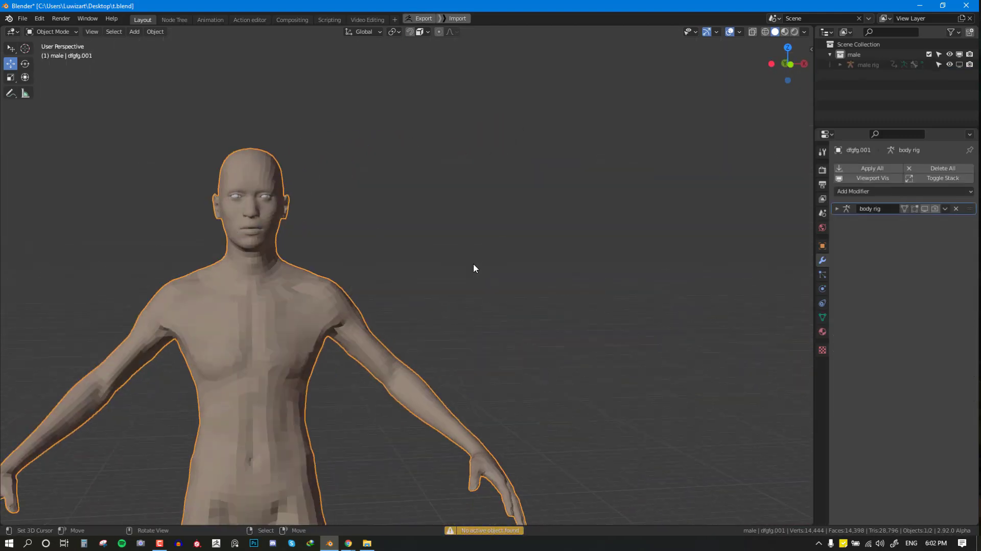
pyautogui.press('KP_1')
pyautogui.scroll(-2, 298, 288)
pyautogui.keyDown('shift'); pyautogui.moveTo(298, 288); pyautogui.dragTo(417, 241, button='middle'); pyautogui.keyUp('shift')
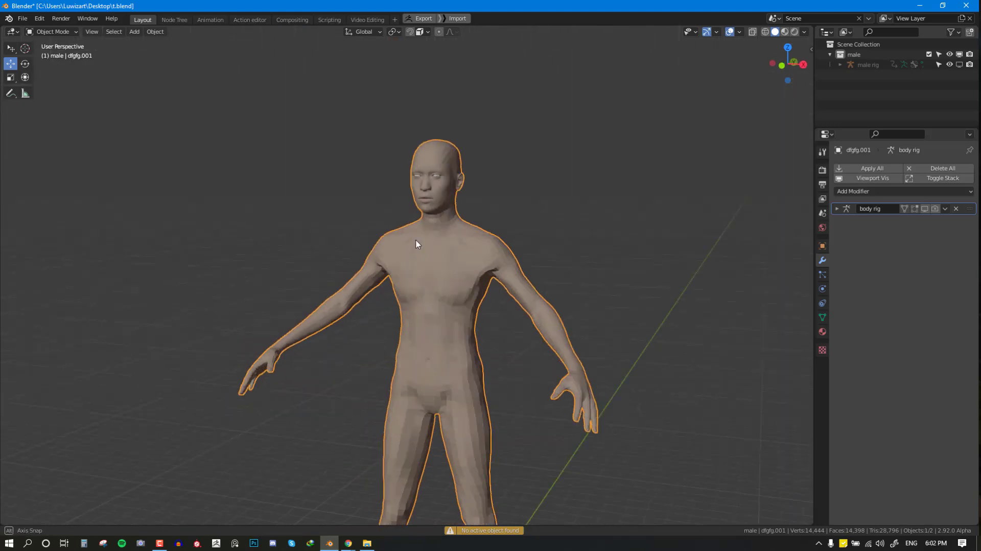
pyautogui.scroll(2, 431, 226)
pyautogui.press('KP_3')
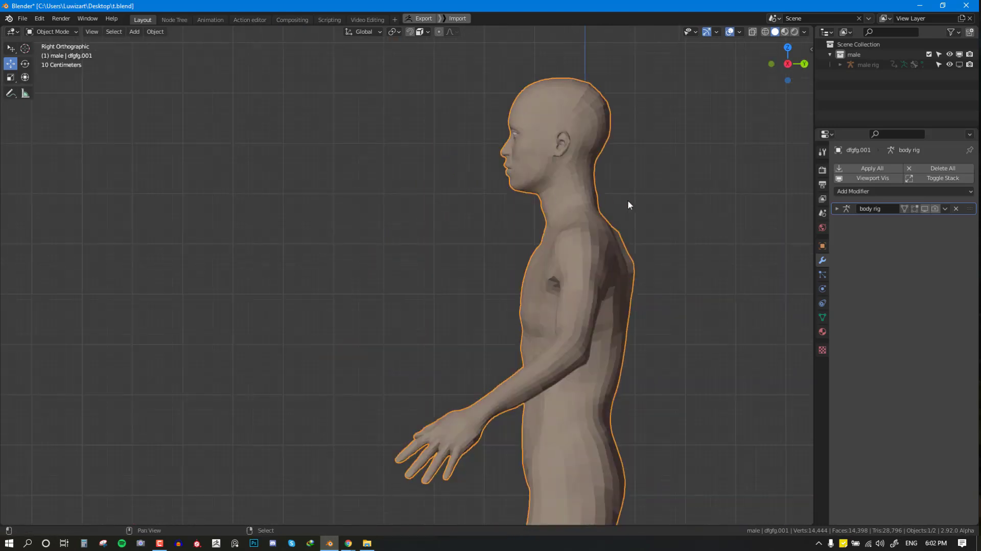
pyautogui.moveTo(628, 203); pyautogui.dragTo(596, 220, button='middle')
pyautogui.press('Tab')
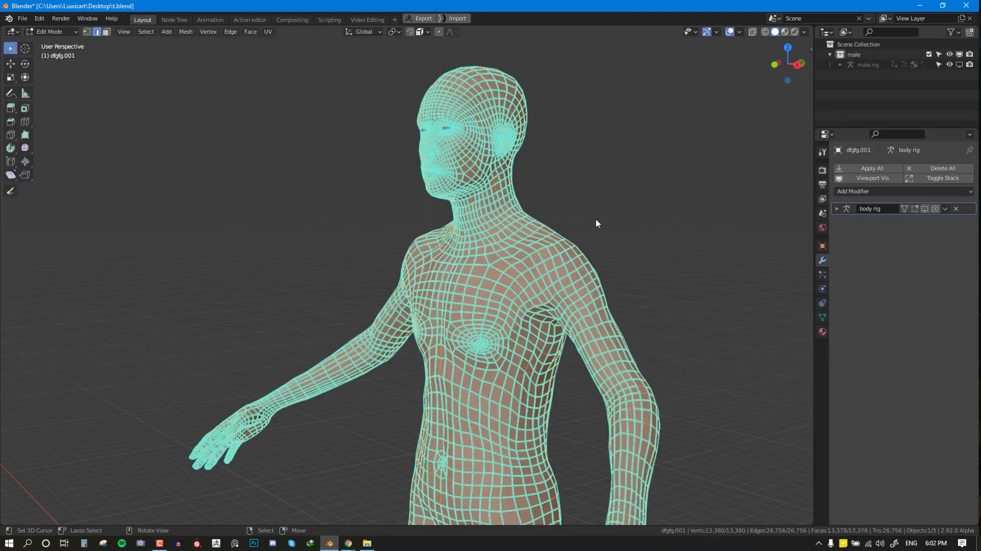
# - Clear the sharp marking from all edges of the body mesh and deselect everything
pyautogui.hotkey('alt', 'a')
pyautogui.press('q')
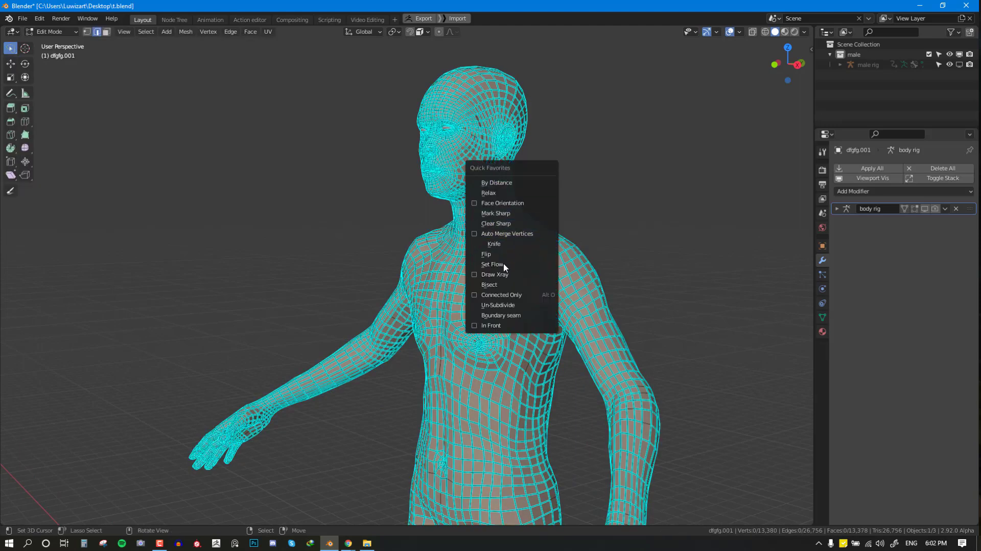
pyautogui.click(504, 224)
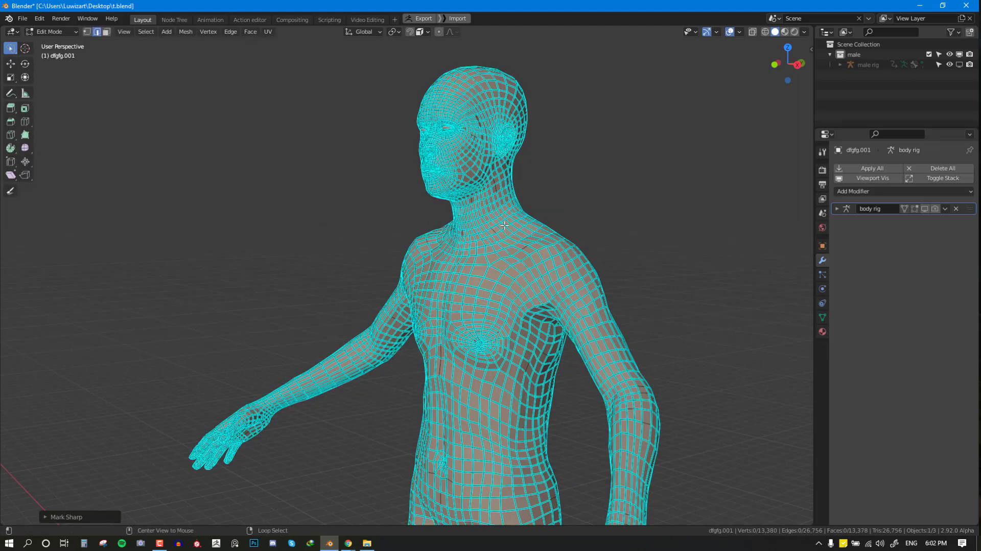
pyautogui.press('a')
pyautogui.press('q')
pyautogui.click(618, 183)
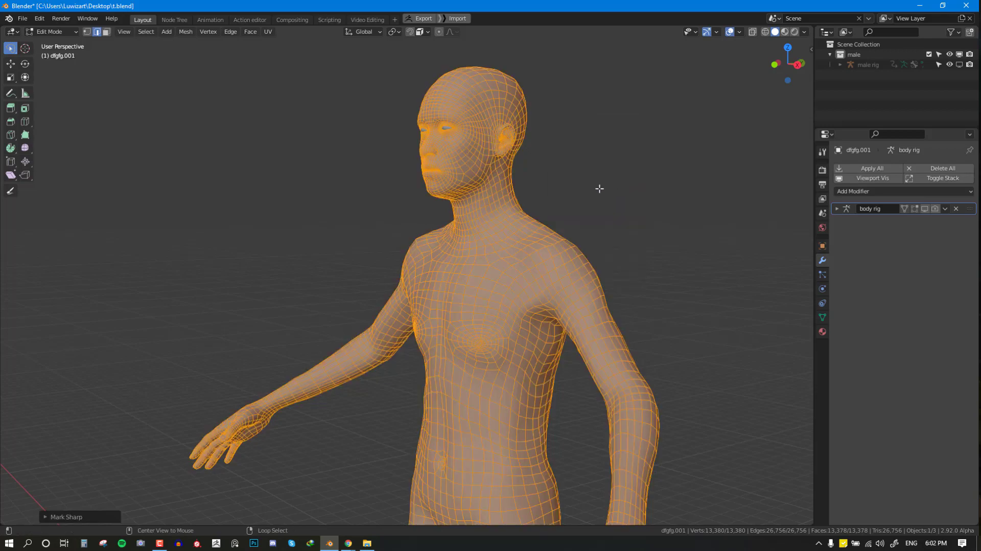
pyautogui.hotkey('alt', 'a')
# - Rip the mesh along the edge loop around the base of the neck, leaving the ripped edges in place
pyautogui.scroll(5, 492, 210)
pyautogui.moveTo(475, 215); pyautogui.dragTo(500, 294, button='middle')
pyautogui.scroll(-4, 492, 209)
pyautogui.scroll(4, 509, 291)
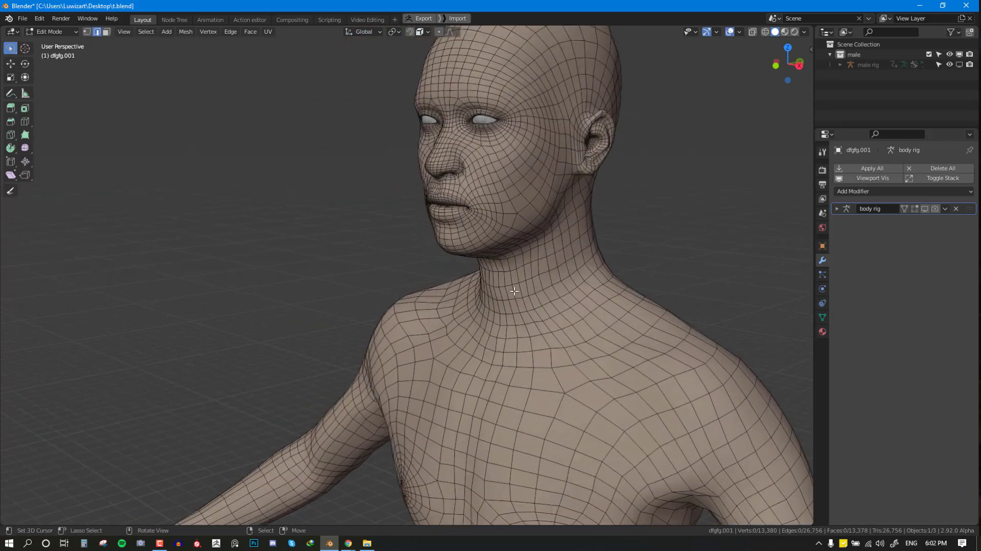
pyautogui.keyDown('alt'); pyautogui.click(541, 306); pyautogui.keyUp('alt')
pyautogui.press('v')
pyautogui.rightClick(556, 298)
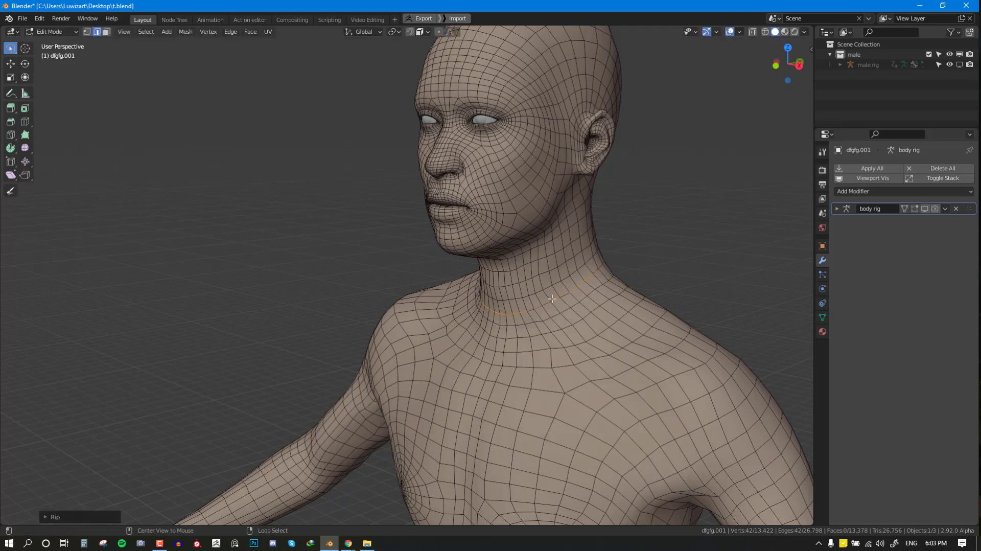
# - Select all linked geometry below the neck, separate it into its own object and return to object mode
pyautogui.hotkey('alt', 'a')
pyautogui.scroll(-1, 568, 317)
pyautogui.press('l')
pyautogui.scroll(-4, 588, 275)
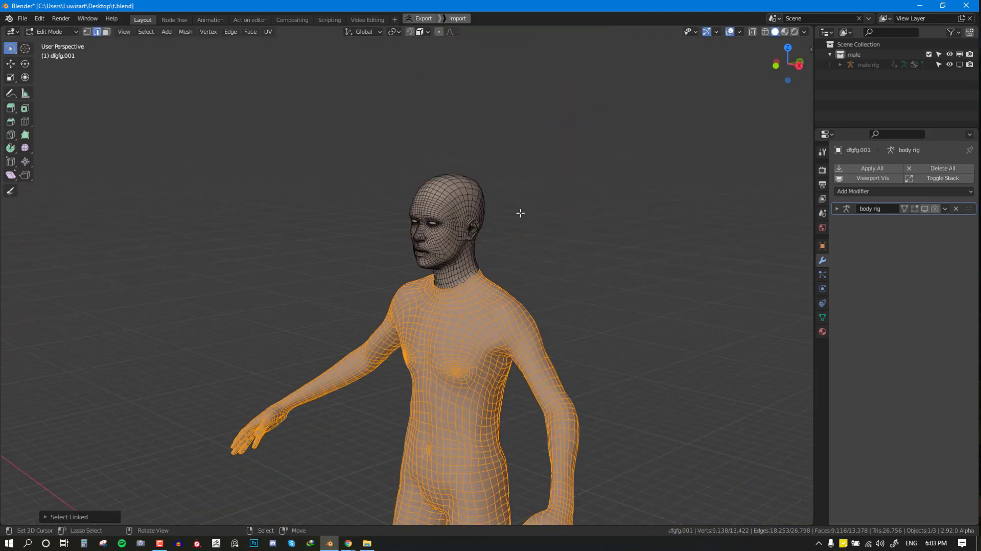
pyautogui.press('p')
pyautogui.click(627, 208)
pyautogui.press('Tab')
# - Disable the separated body object in viewports so that only the head and eyes are displayed
pyautogui.click(510, 313)
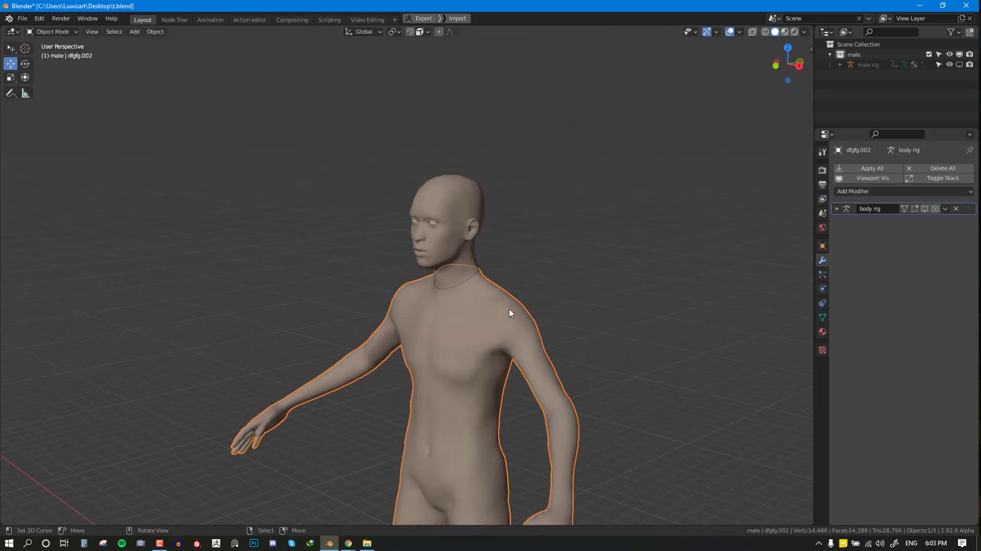
pyautogui.click(840, 65)
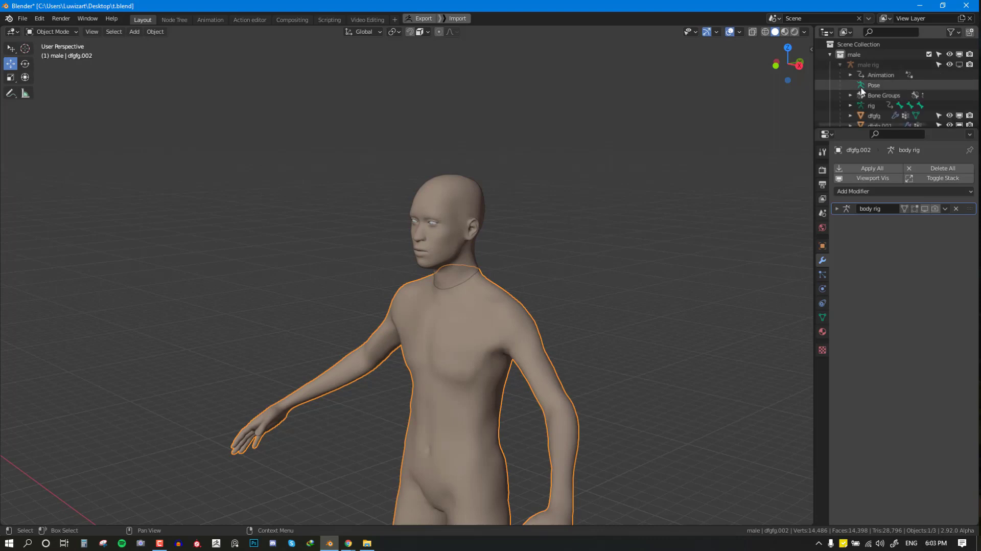
pyautogui.scroll(-2, 879, 87)
pyautogui.press('h')
# - View the head from the front and start the Shortcut VUr on-screen key display
pyautogui.press('KP_1')
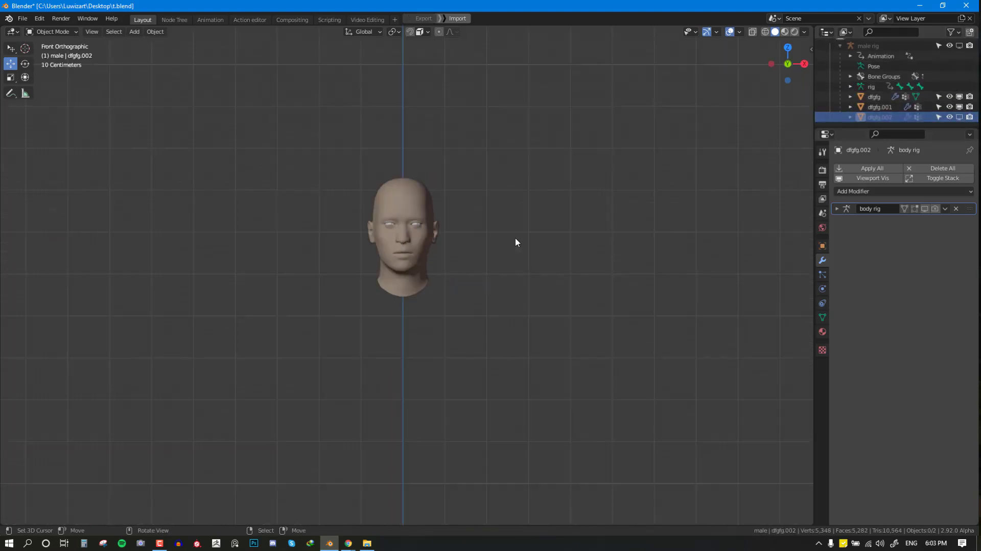
pyautogui.scroll(-2, 514, 241)
pyautogui.moveTo(511, 267); pyautogui.dragTo(438, 157, button='middle')
pyautogui.press('KP_1')
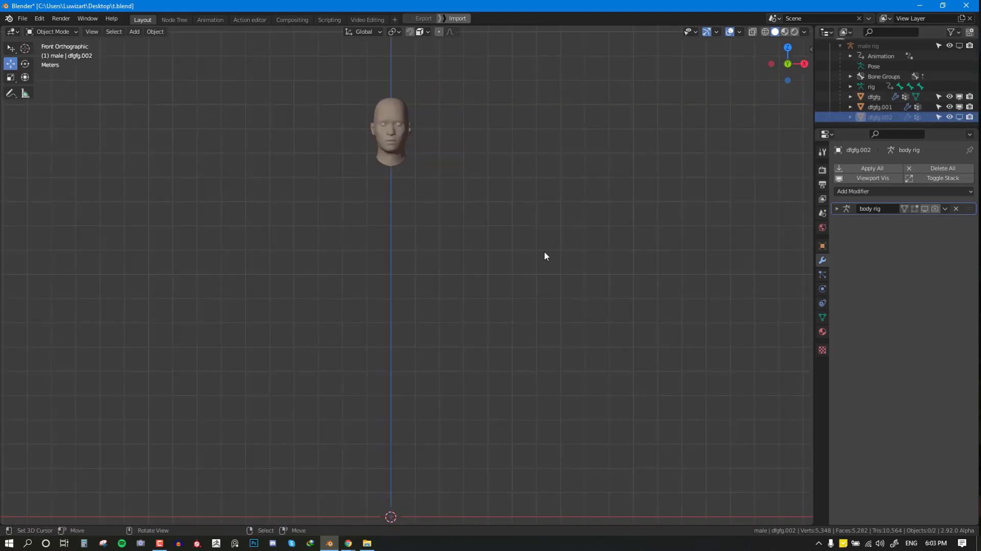
pyautogui.scroll(-1, 506, 196)
pyautogui.press('n')
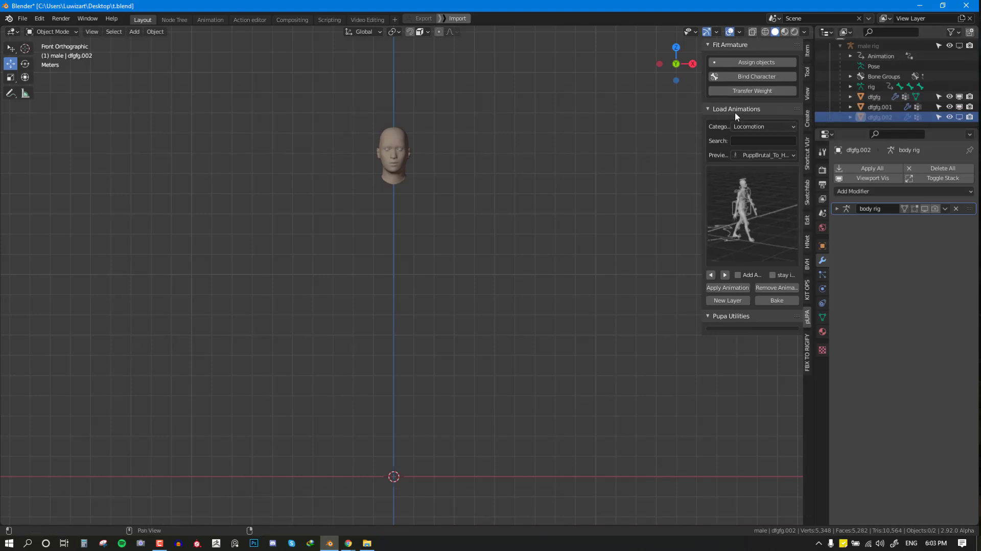
pyautogui.click(808, 53)
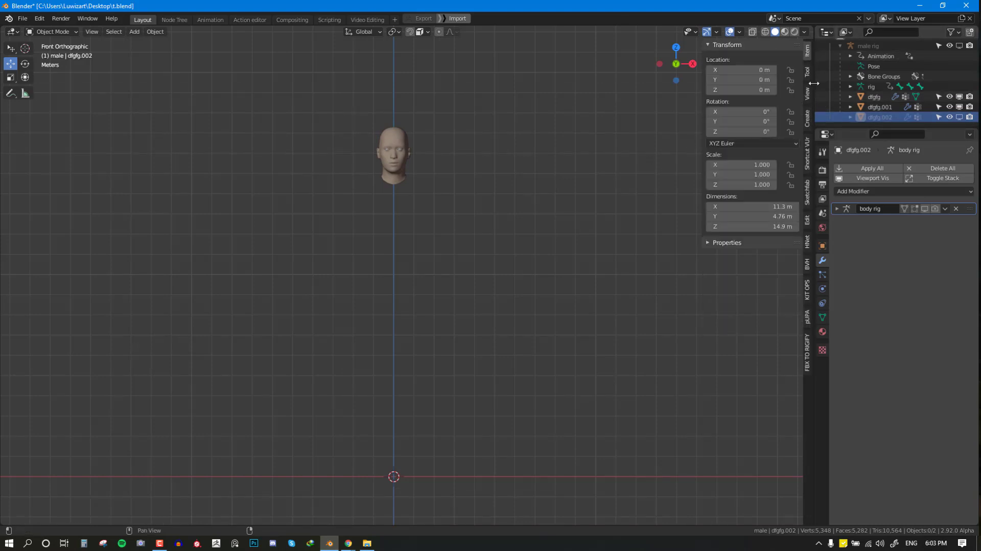
pyautogui.click(808, 73)
pyautogui.click(808, 91)
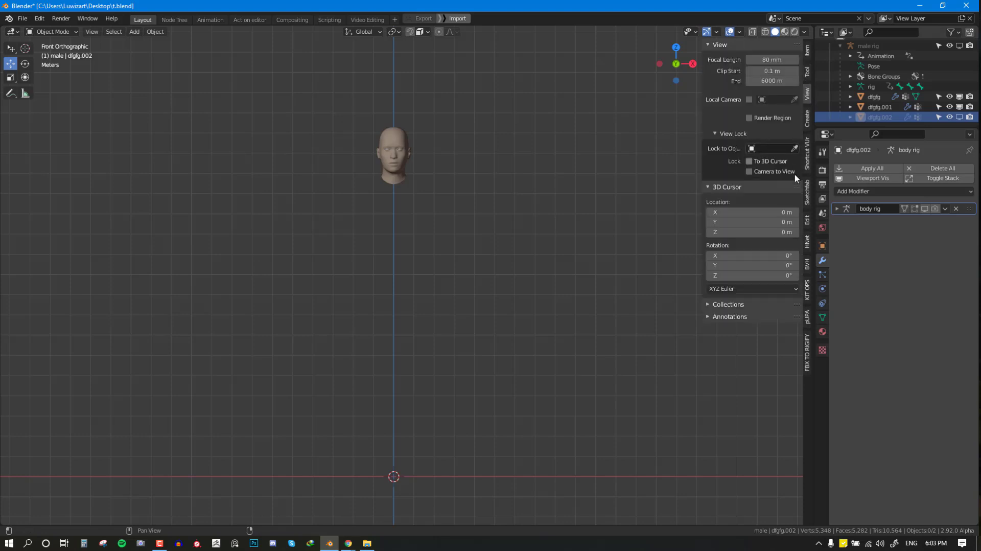
pyautogui.click(808, 153)
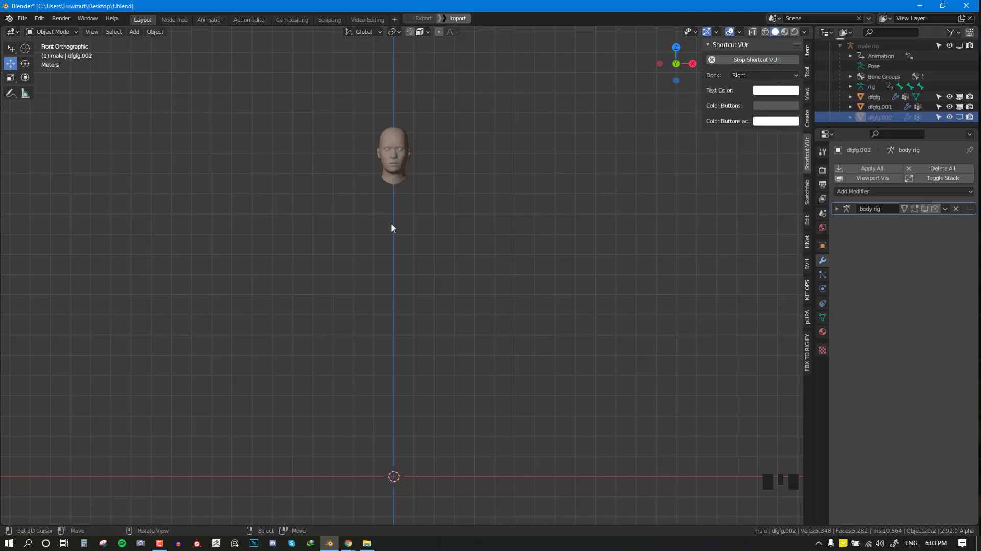
# - Snap the 3D cursor to the world origin
pyautogui.scroll(-2, 428, 176)
pyautogui.moveTo(428, 176); pyautogui.dragTo(416, 240, button='middle')
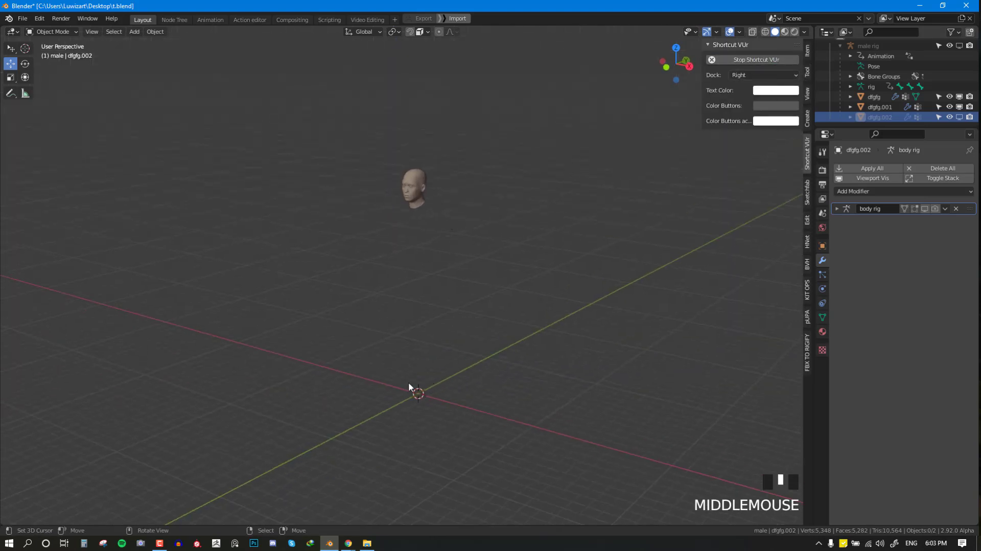
pyautogui.moveTo(418, 400); pyautogui.dragTo(431, 377, button='middle')
pyautogui.hotkey('shift', 's')
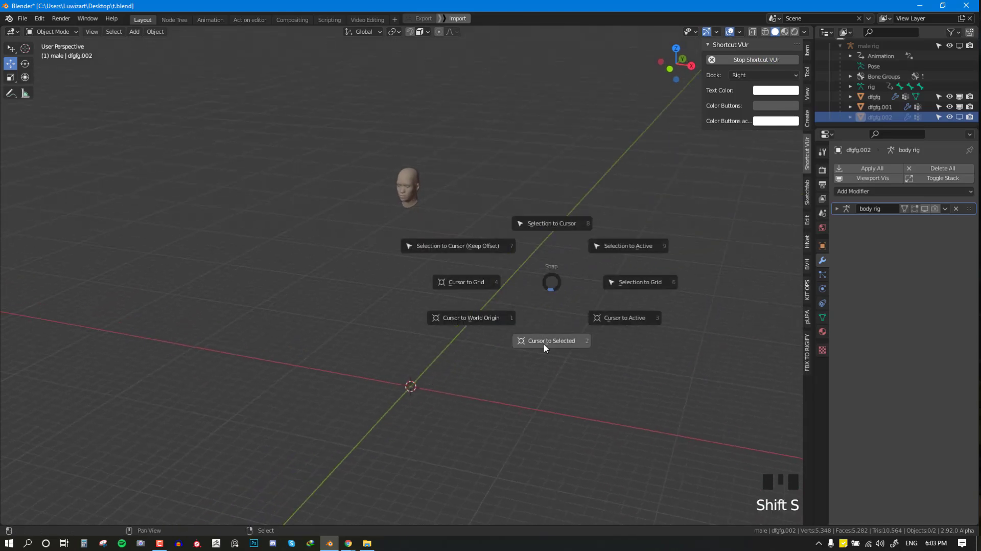
pyautogui.click(480, 320)
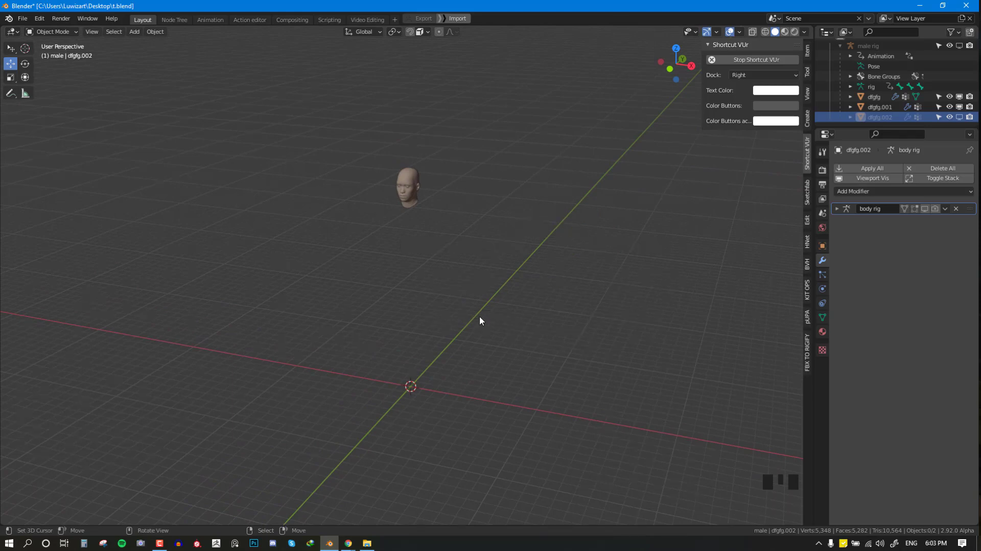
# - Place the 3D cursor away from the origin and reset it to the world origin
pyautogui.hotkey('shift', 'c')
pyautogui.click(660, 266)
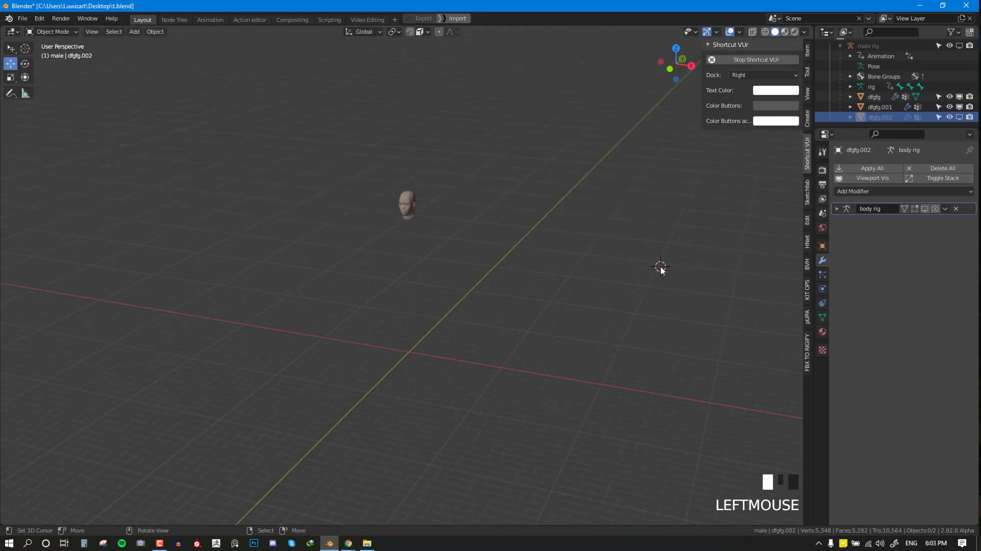
pyautogui.hotkey('shift', 'c')
pyautogui.scroll(2, 457, 401)
pyautogui.moveTo(458, 401); pyautogui.dragTo(485, 393, button='middle')
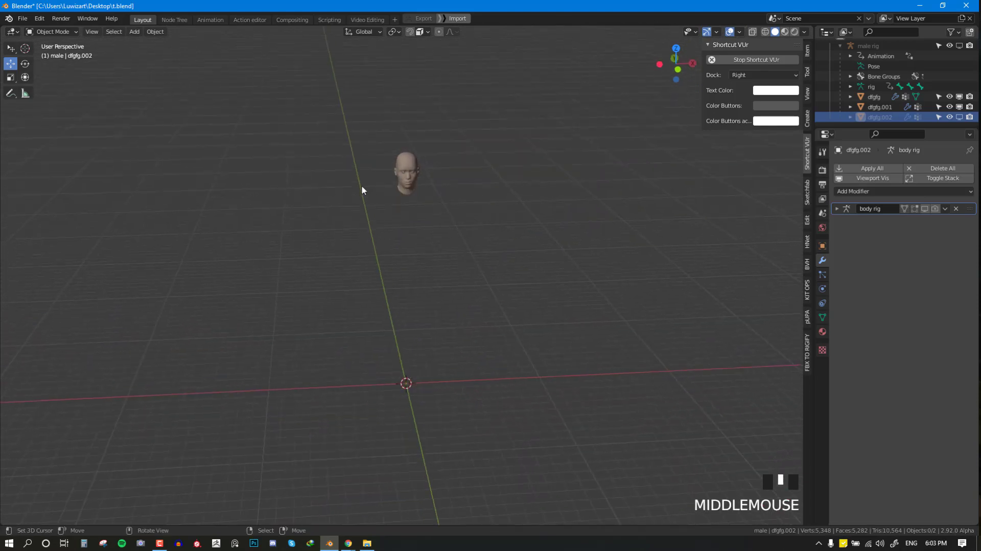
# - Check in the add-on preferences that Rigify is enabled by searching for "rigi"
pyautogui.hotkey('shift', 'a')
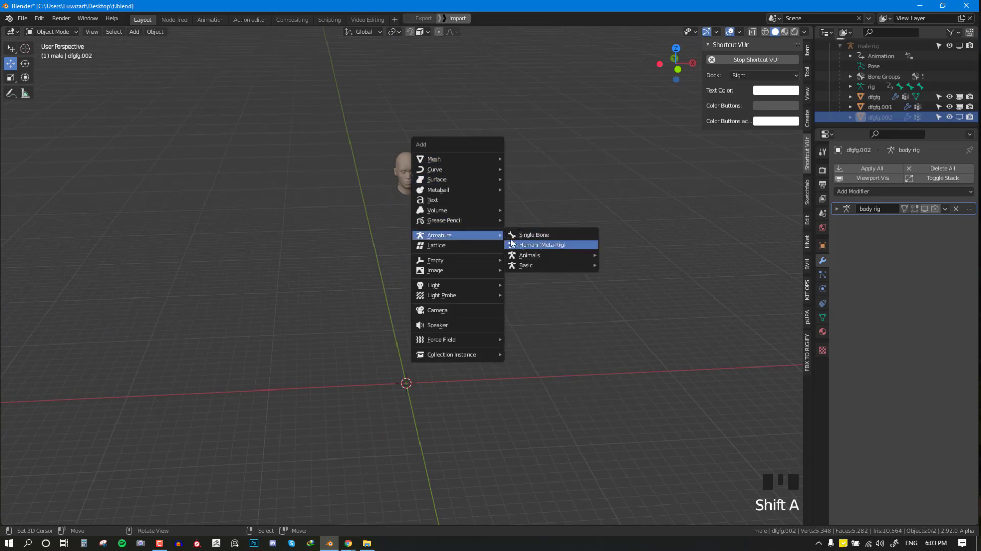
pyautogui.moveTo(467, 235)
pyautogui.click(40, 19)
pyautogui.click(72, 174)
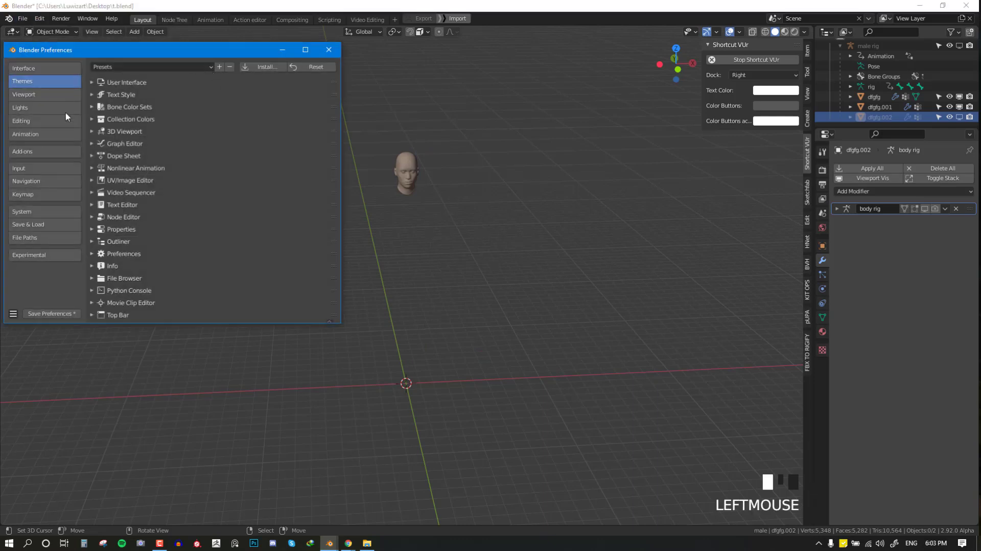
pyautogui.click(42, 152)
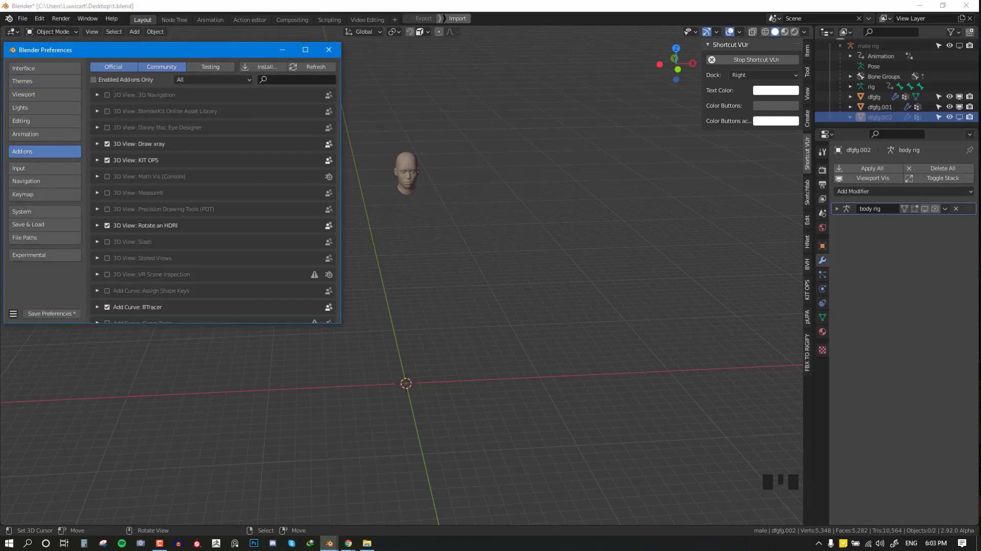
pyautogui.click(286, 78)
pyautogui.write('rigi')
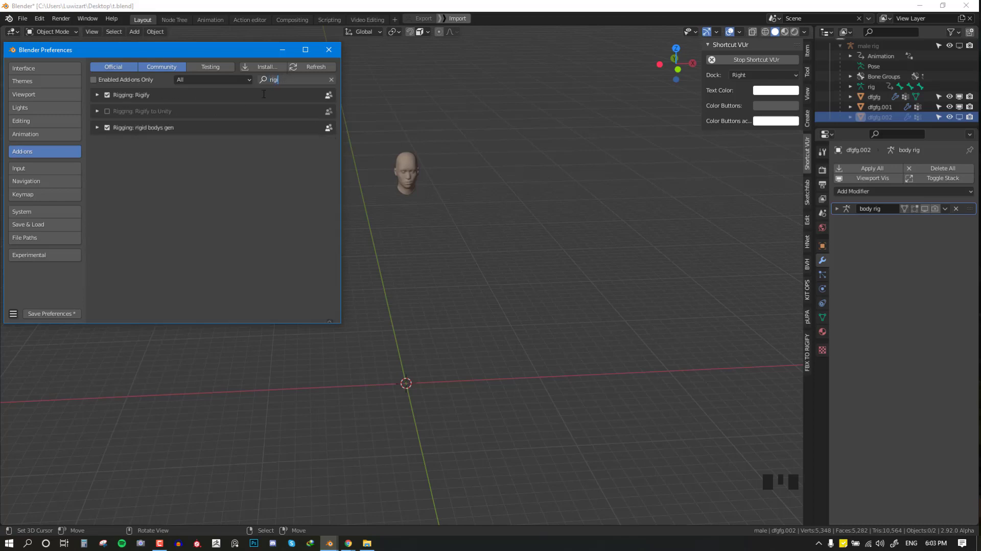
pyautogui.press('Return')
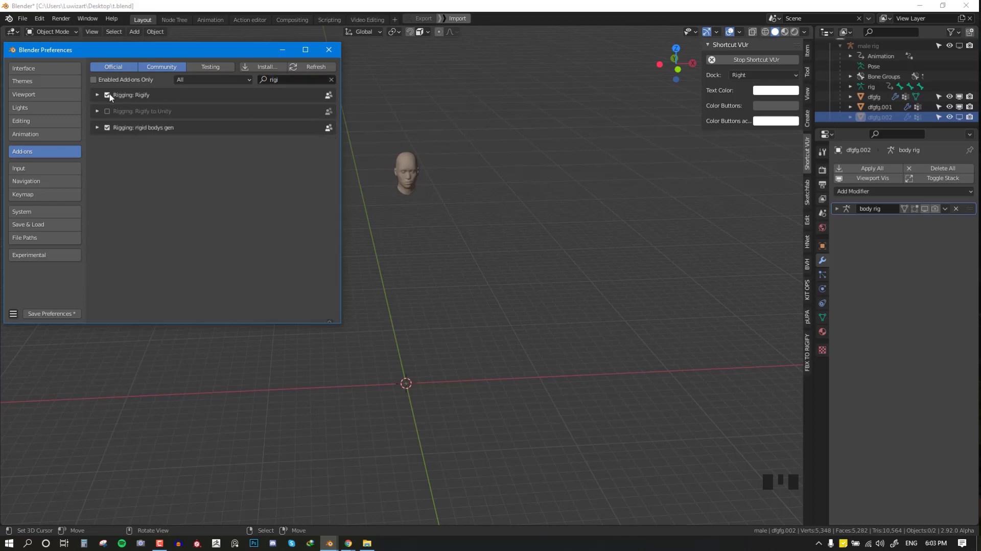
pyautogui.click(329, 50)
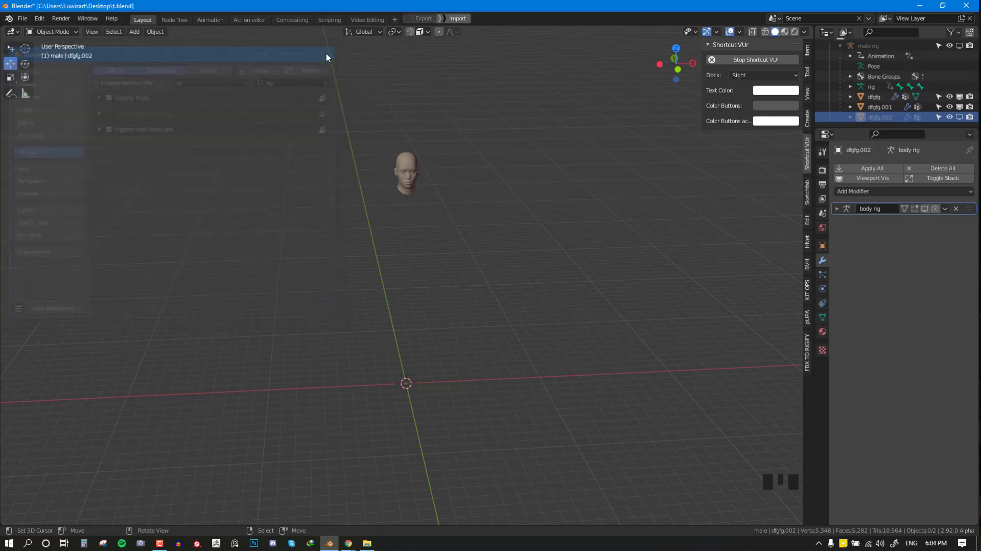
# - Add a Human (Meta-Rig) armature at the world origin and compare its size with the head
pyautogui.hotkey('shift', 'a')
pyautogui.moveTo(393, 243)
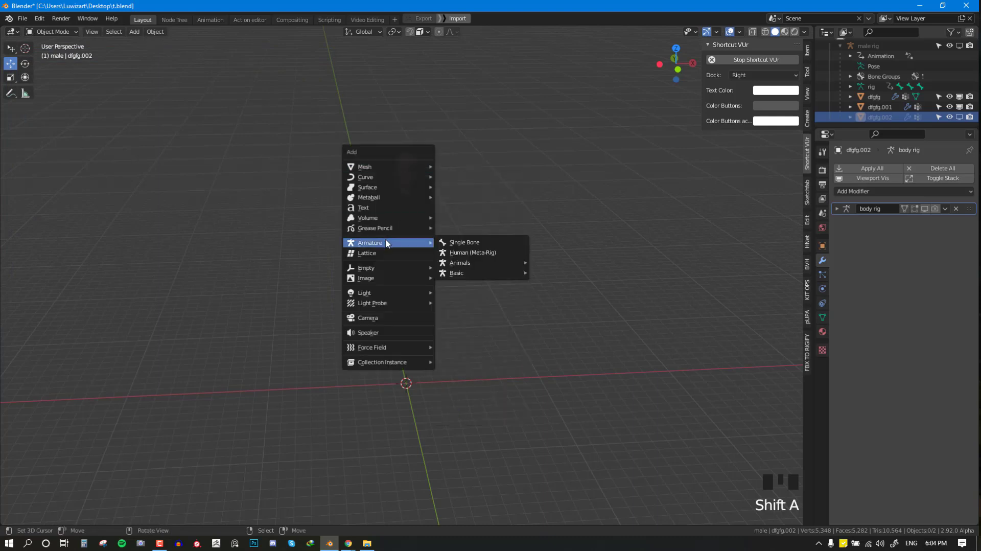
pyautogui.click(474, 254)
pyautogui.moveTo(490, 245); pyautogui.dragTo(470, 398, button='middle')
pyautogui.scroll(4, 471, 398)
pyautogui.moveTo(407, 280); pyautogui.dragTo(380, 295, button='middle')
pyautogui.scroll(-2, 379, 293)
pyautogui.press('KP_1')
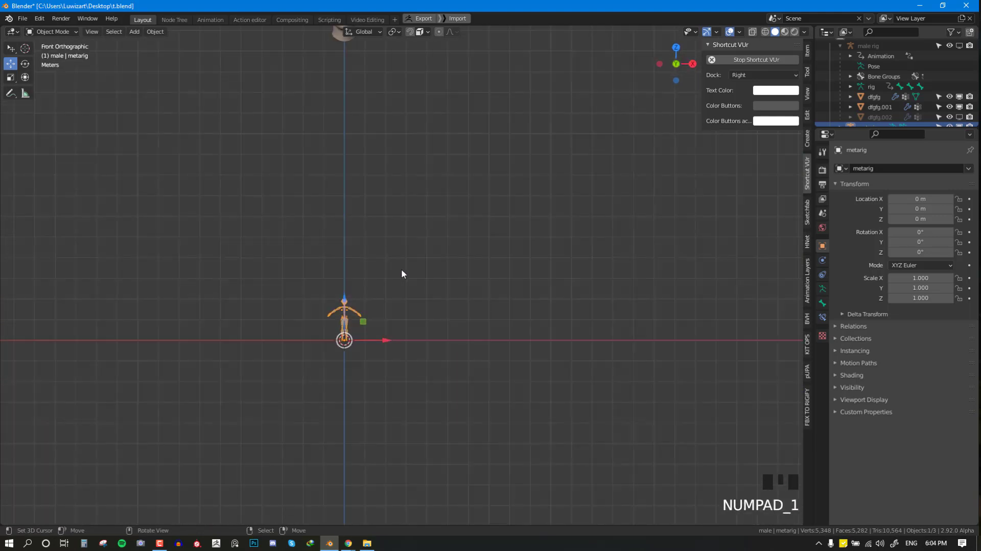
pyautogui.scroll(-1, 381, 227)
pyautogui.keyDown('shift'); pyautogui.moveTo(381, 229); pyautogui.dragTo(337, 265, button='middle'); pyautogui.keyUp('shift')
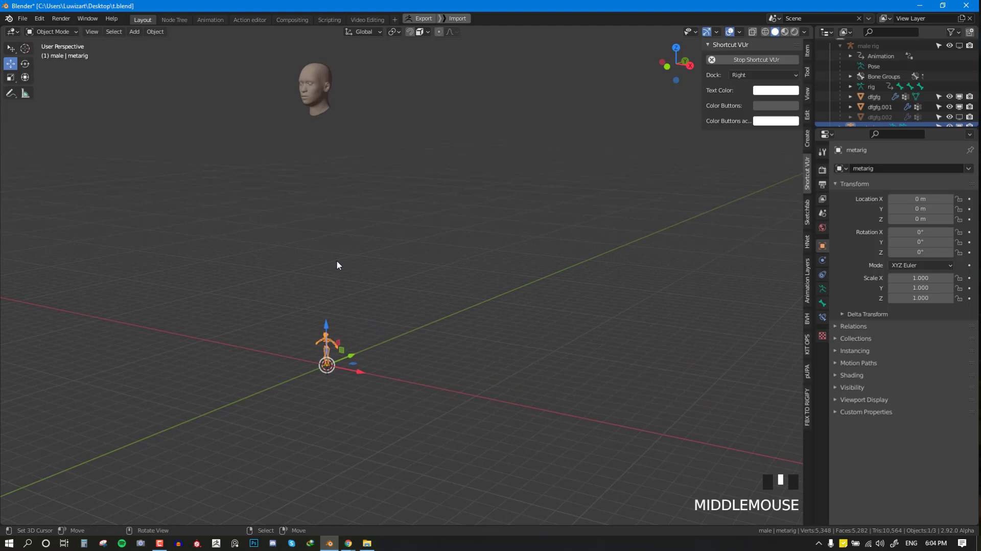
pyautogui.moveTo(276, 89); pyautogui.dragTo(351, 203, button='middle')
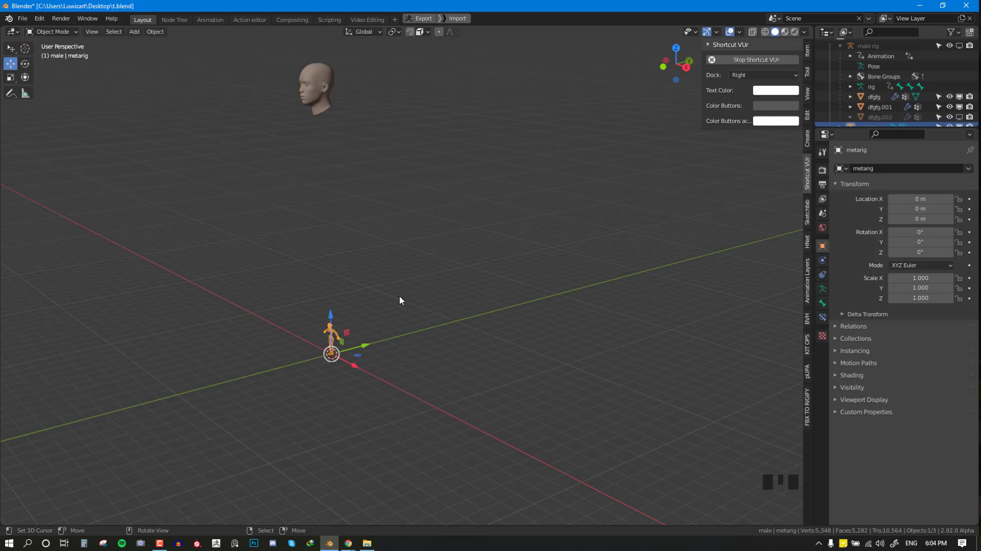
# - Try scaling the metarig in Object Mode to about 30.68 on all axes
pyautogui.scroll(-5, 399, 297)
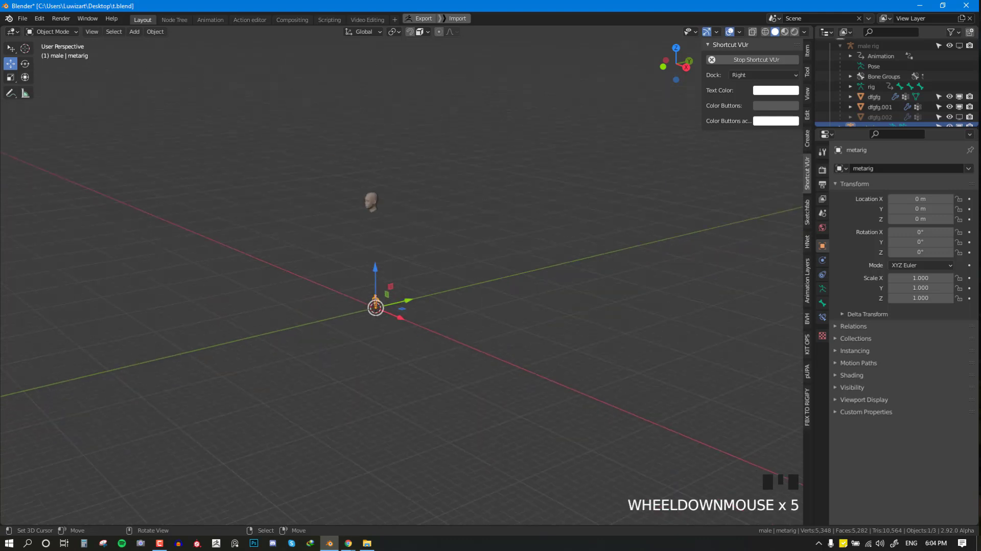
pyautogui.press('s')
pyautogui.press('s')
pyautogui.click(544, 248)
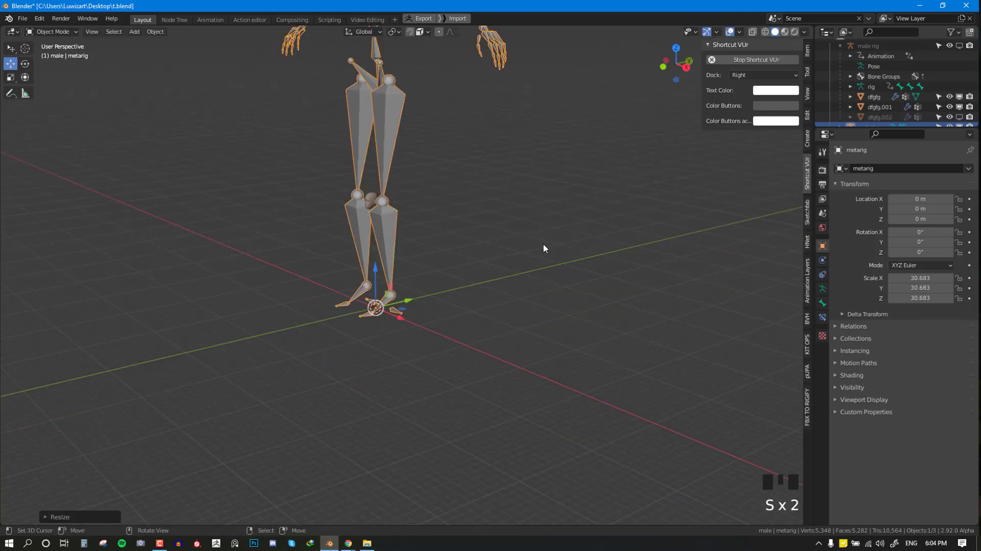
# - Try generating a Rigify rig from the oversized metarig and examine it near the origin
pyautogui.click(822, 288)
pyautogui.click(898, 392)
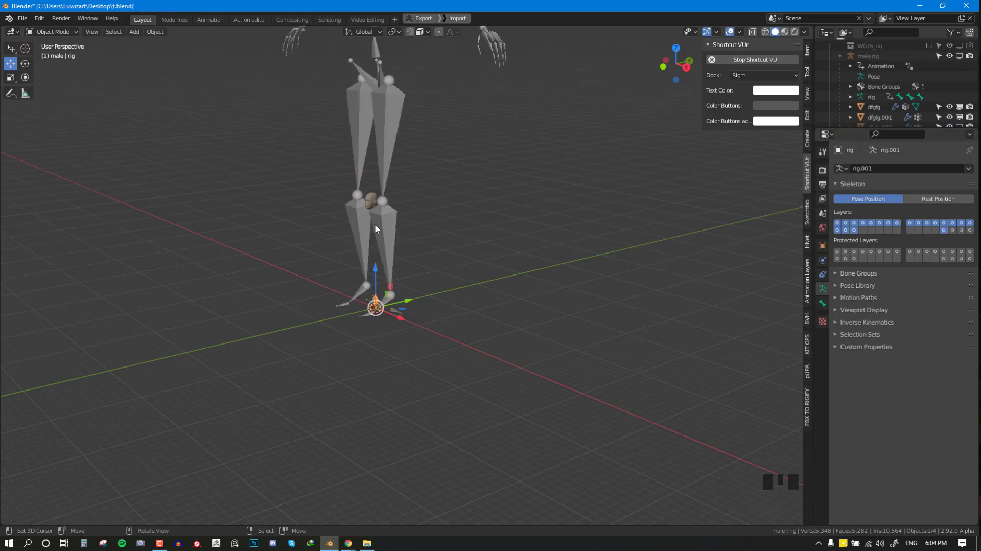
pyautogui.scroll(6, 381, 225)
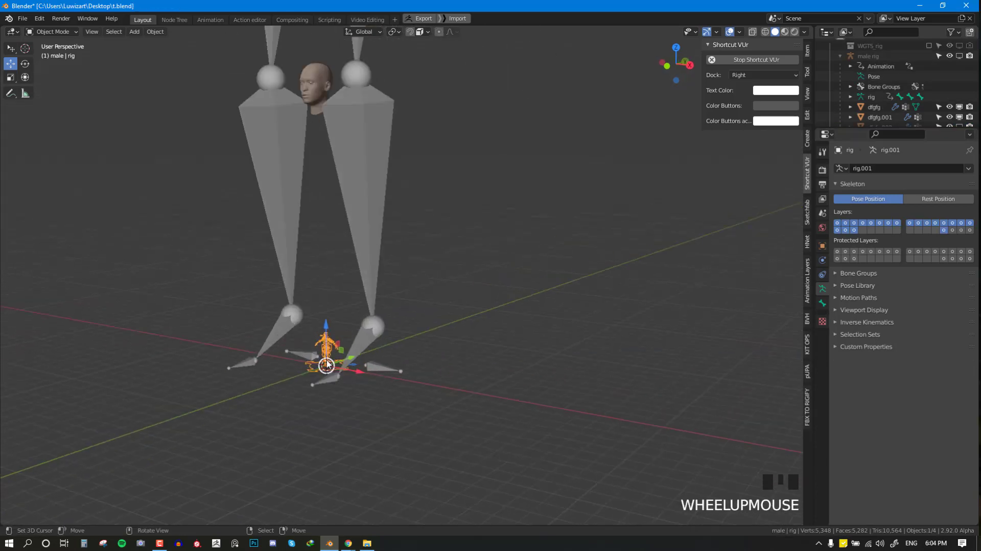
pyautogui.scroll(2, 327, 365)
# - Undo the rig generation and the metarig's object-level scaling
pyautogui.hotkey('ctrl', 'z')
pyautogui.hotkey('ctrl', 'z')
pyautogui.hotkey('ctrl', 'z')
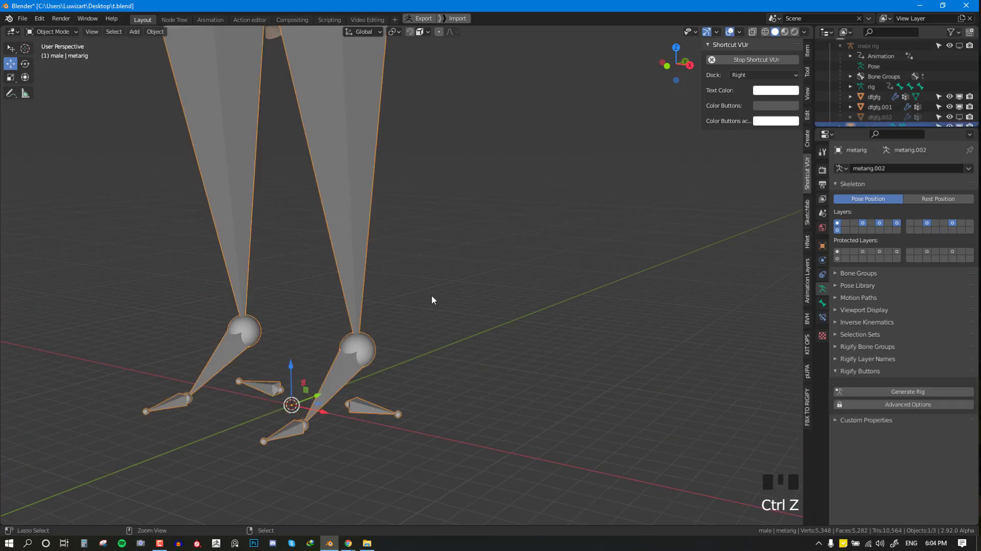
pyautogui.hotkey('ctrl', 'z')
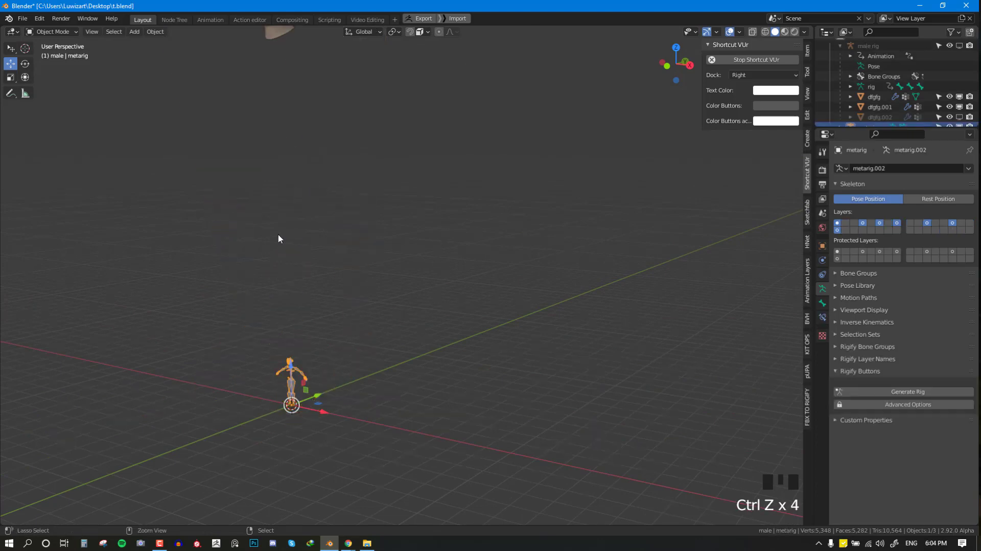
# - Select all the metarig's bones in Edit Mode and set the transform pivot point to 3D Cursor
pyautogui.scroll(-3, 281, 237)
pyautogui.press('Tab')
pyautogui.press('a')
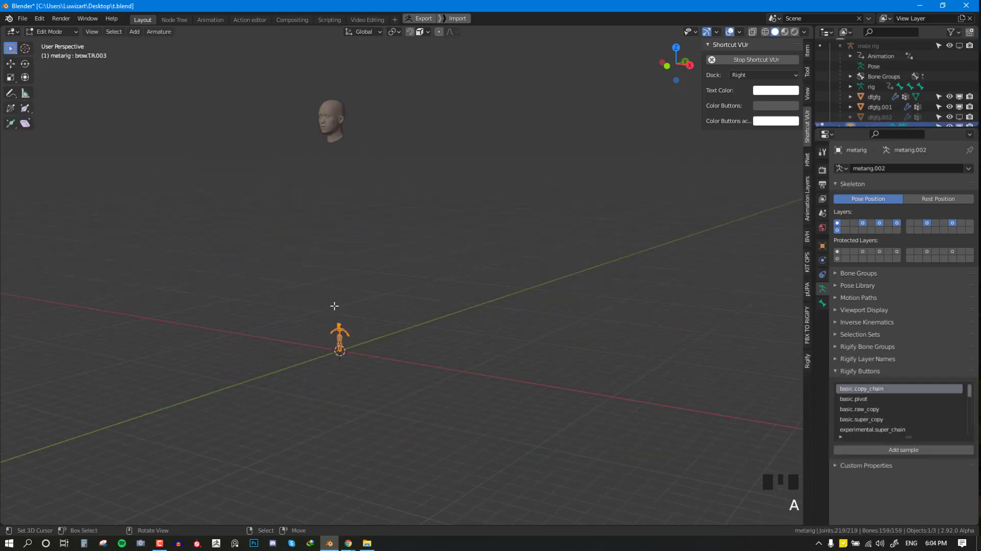
pyautogui.scroll(2, 333, 305)
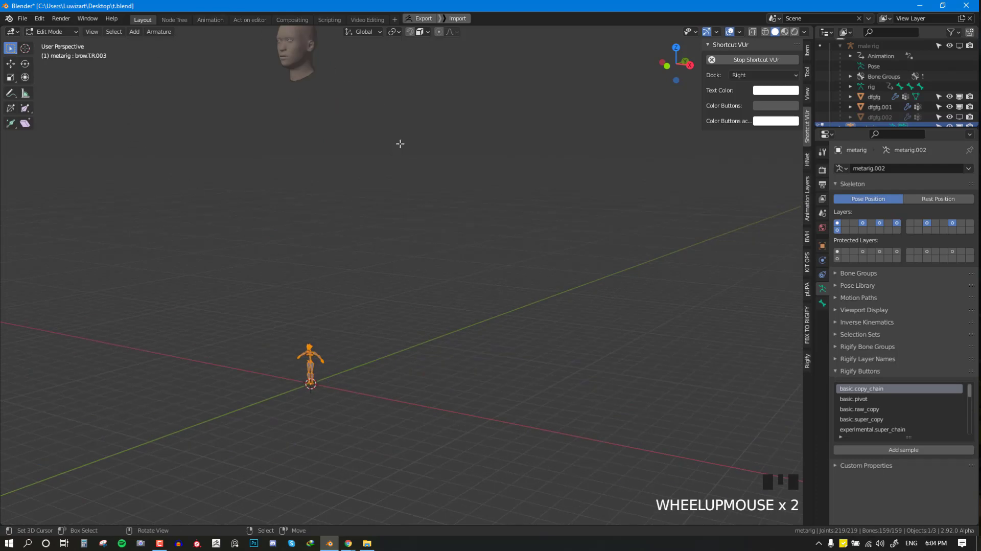
pyautogui.click(446, 32)
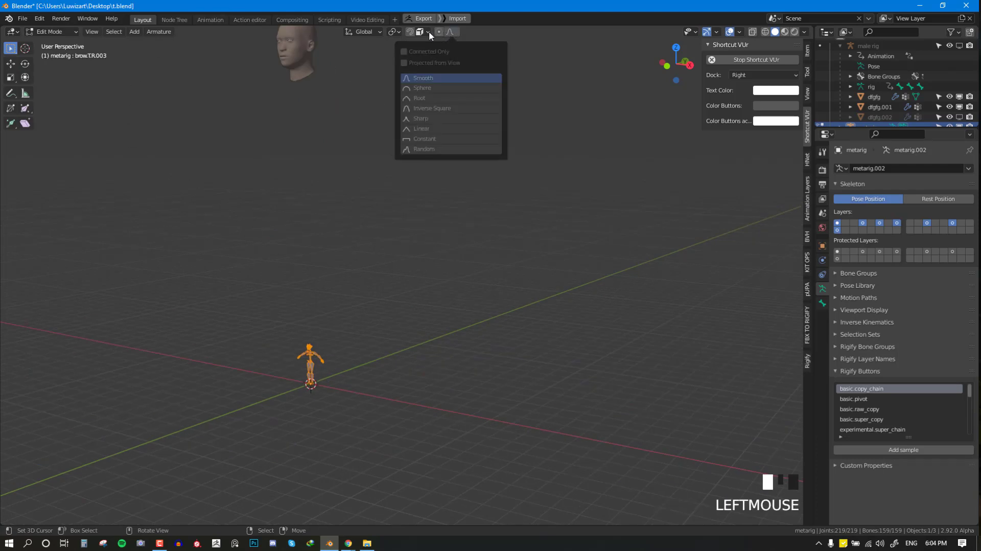
pyautogui.click(390, 33)
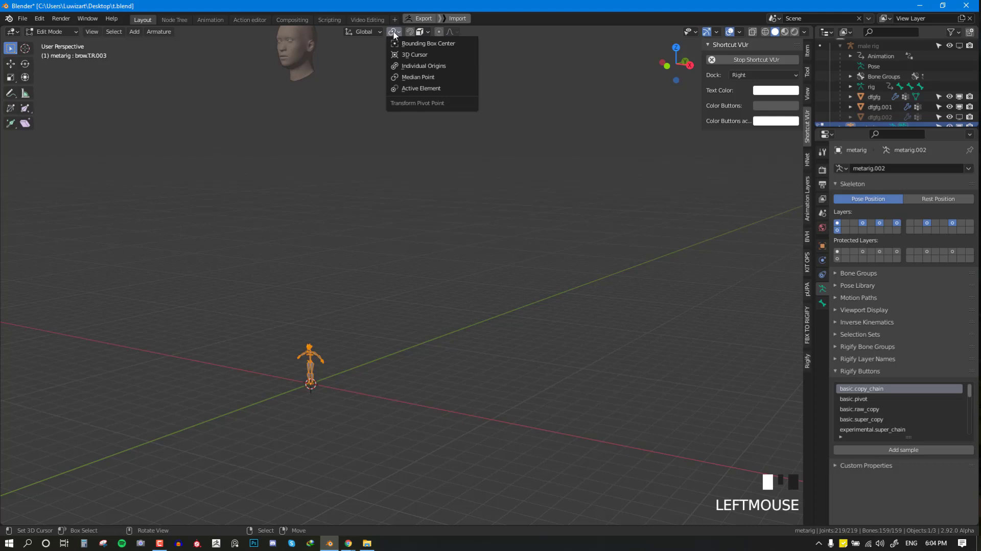
pyautogui.click(414, 55)
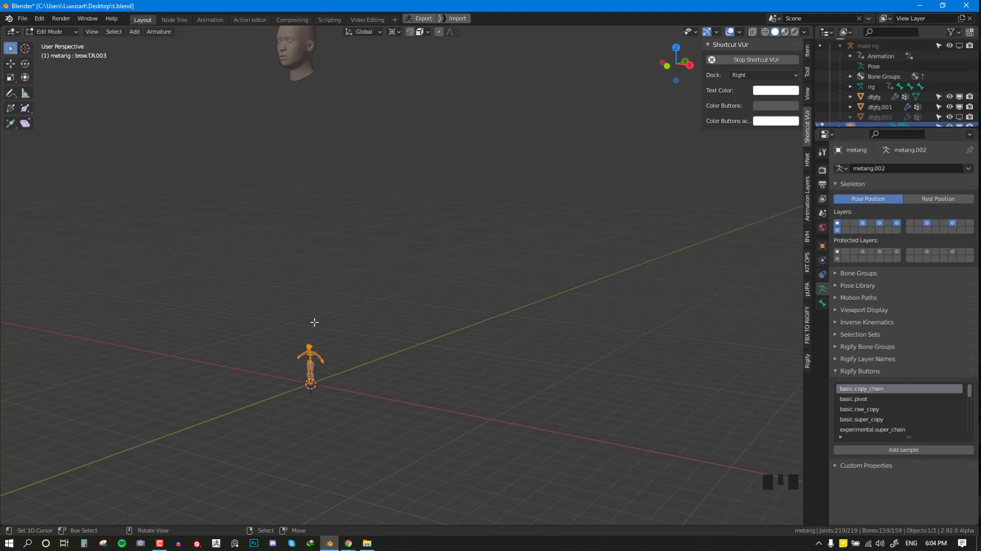
# - Try scaling the bones about the 3D cursor at the origin and at a displaced location, then undo the cursor placement
pyautogui.press('s')
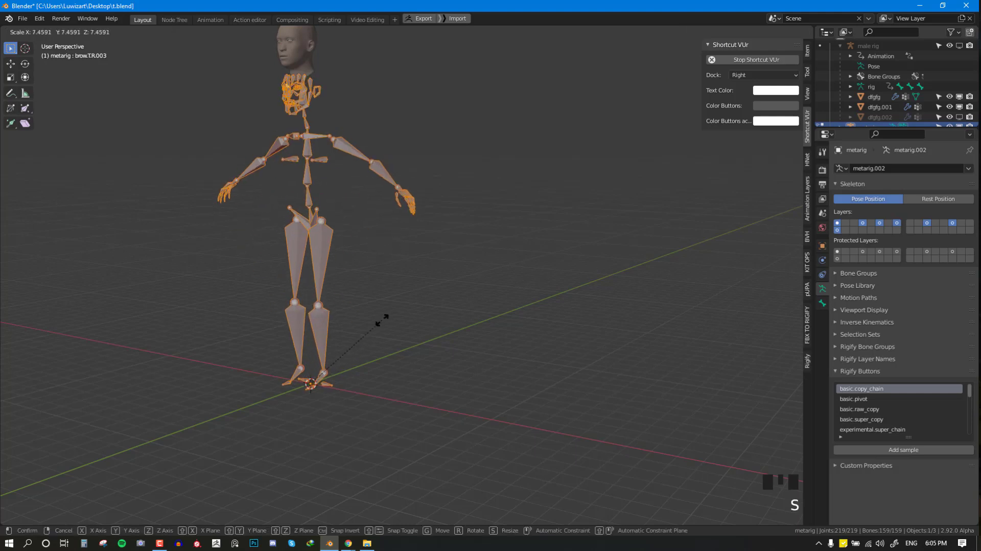
pyautogui.rightClick(389, 339)
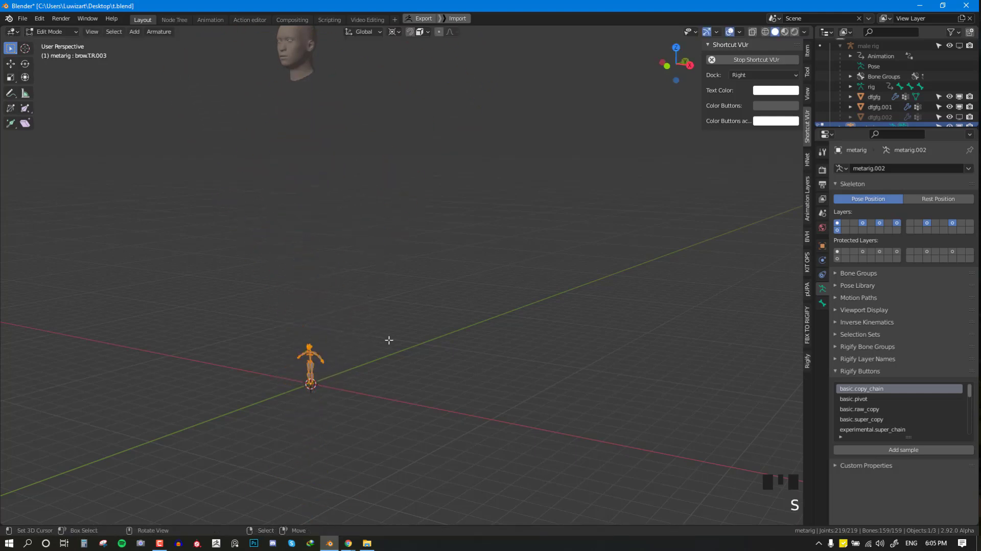
pyautogui.click(500, 320)
pyautogui.press('s')
pyautogui.rightClick(499, 309)
pyautogui.hotkey('ctrl', 'z')
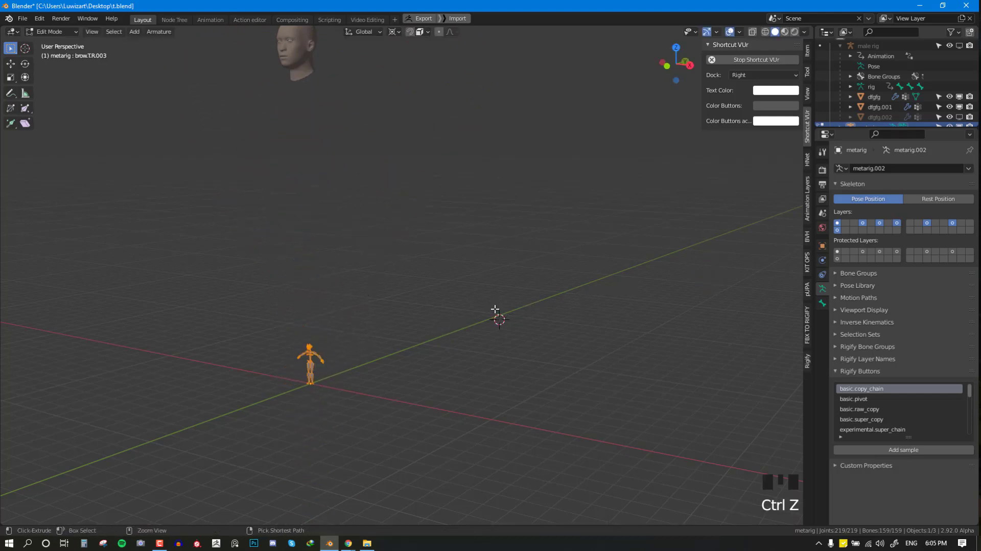
pyautogui.hotkey('ctrl', 'z')
# - Reset the 3D cursor to the origin and scale the metarig in Object Mode by about 5.46, then 1.53, to match the head
pyautogui.hotkey('shift', 'c')
pyautogui.press('s')
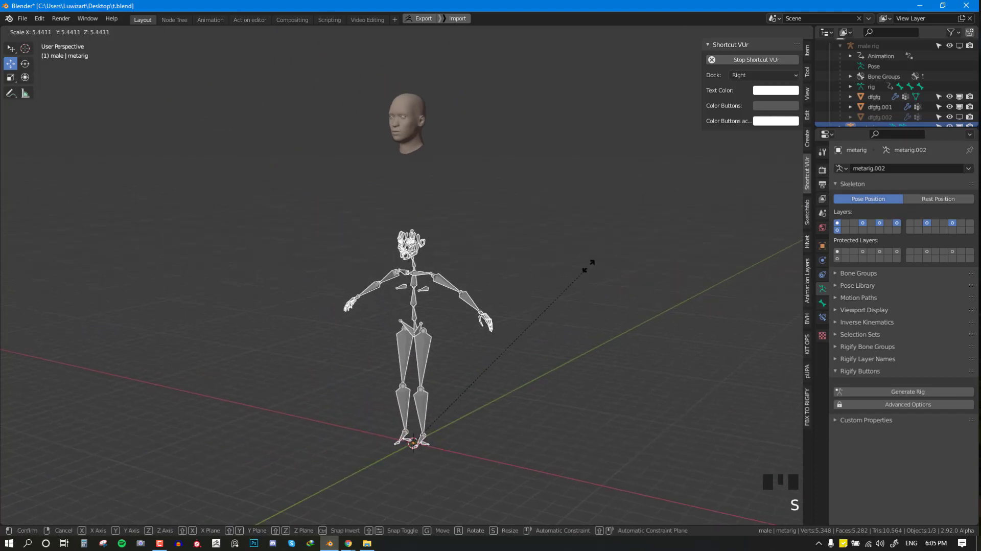
pyautogui.rightClick(480, 354)
pyautogui.press('s')
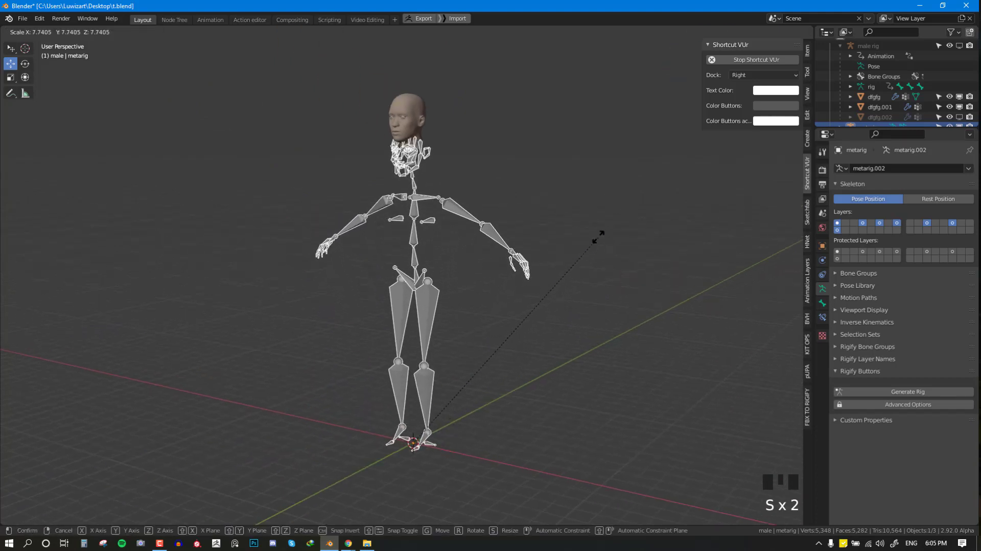
pyautogui.press('KP_3')
pyautogui.press('s')
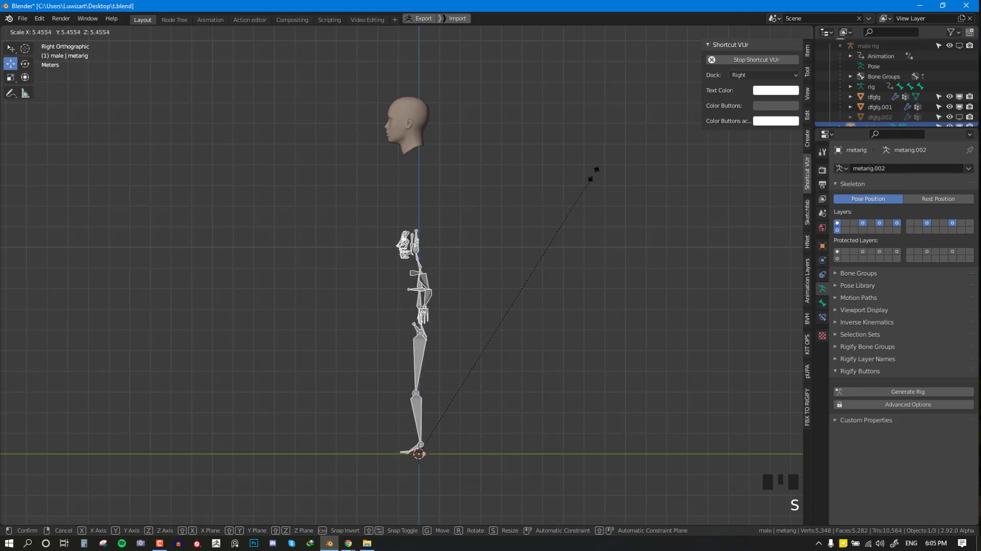
pyautogui.click(590, 176)
pyautogui.press('s')
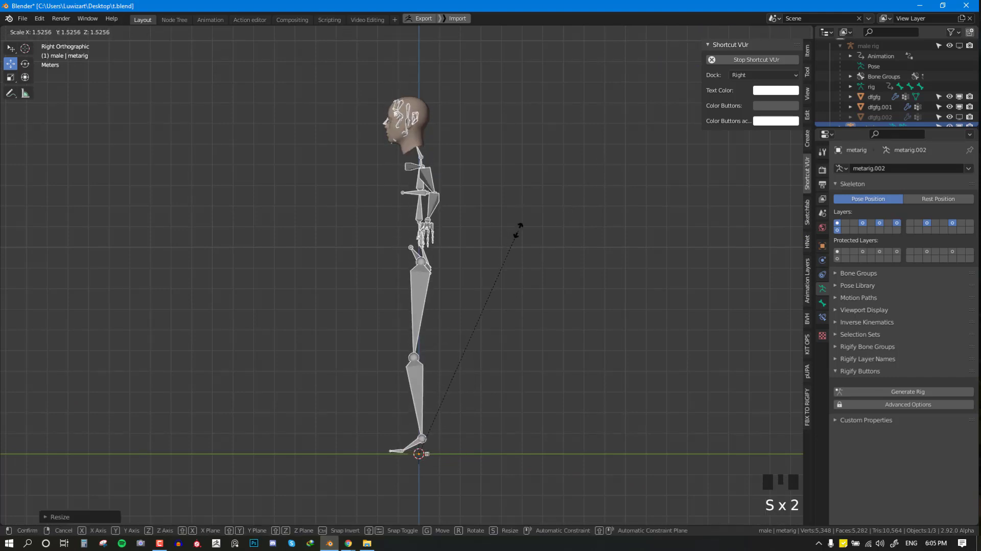
pyautogui.click(518, 230)
pyautogui.press('KP_1')
pyautogui.moveTo(481, 227); pyautogui.dragTo(686, 333, button='middle')
# - Try generating a Rigify rig from the head-matched metarig without applying its object scale
pyautogui.press('Tab')
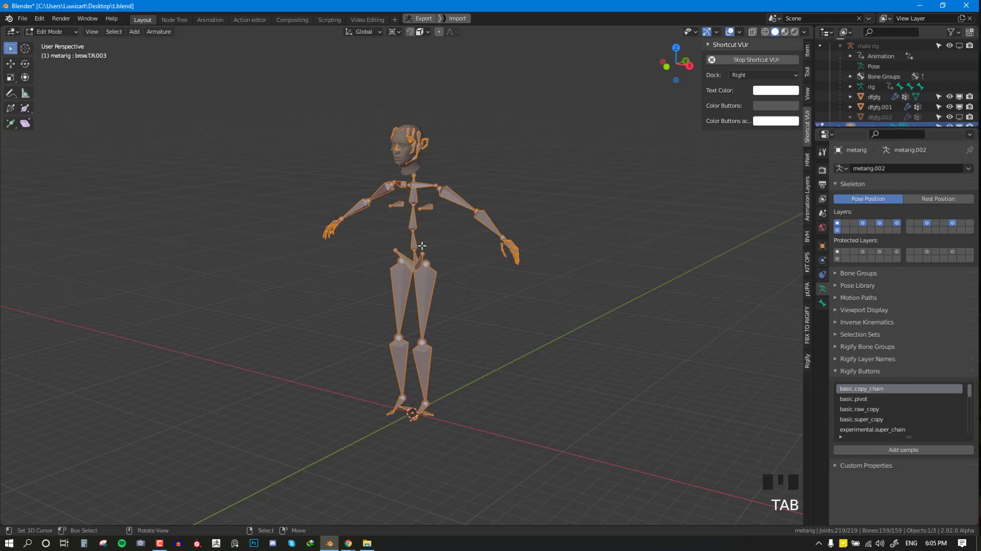
pyautogui.press('Tab')
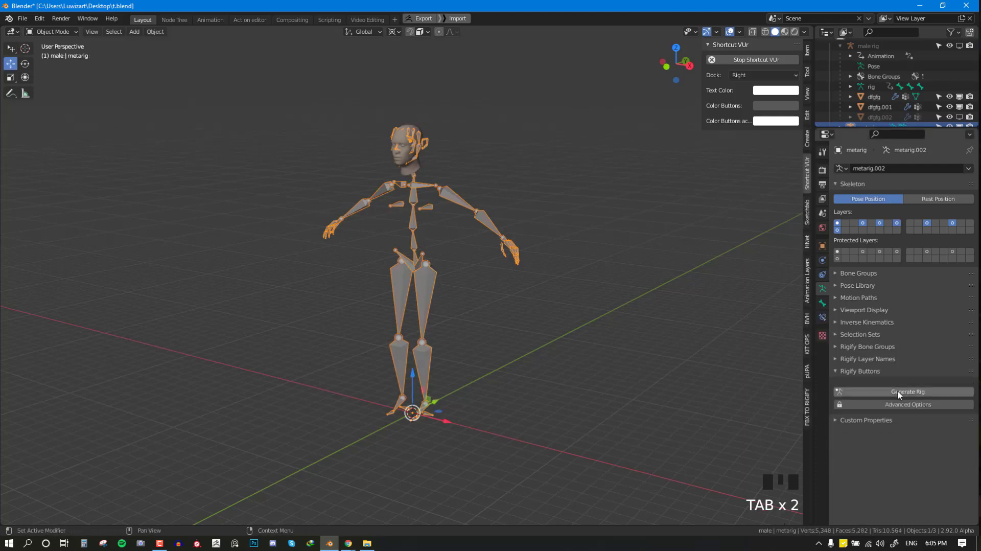
pyautogui.moveTo(470, 318); pyautogui.dragTo(439, 314, button='middle')
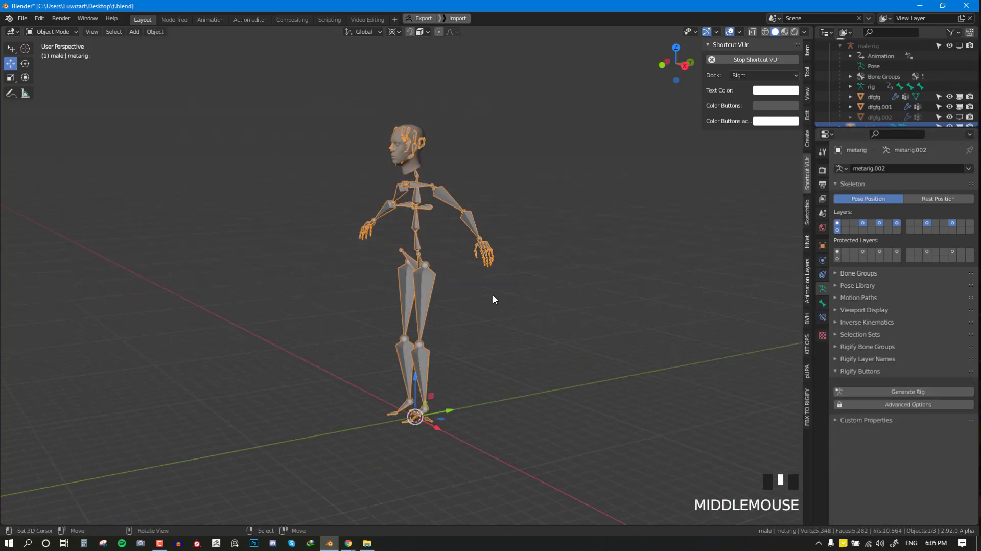
pyautogui.click(883, 394)
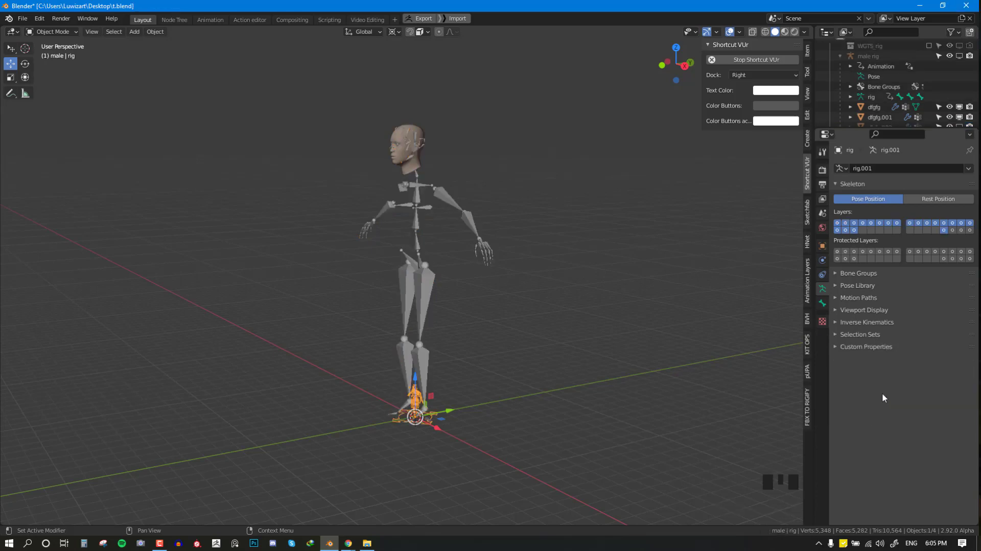
# - Select the metarig, then undo the rig generation and return to the metarig's Edit Mode
pyautogui.moveTo(370, 331); pyautogui.dragTo(416, 274, button='middle')
pyautogui.rightClick(416, 274)
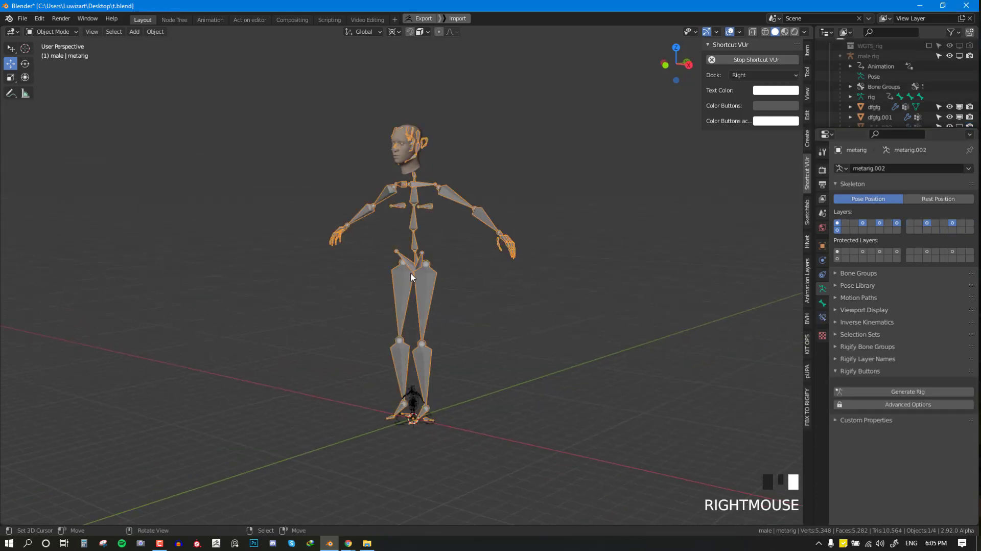
pyautogui.press('Tab')
pyautogui.hotkey('ctrl', 'z')
pyautogui.hotkey('ctrl', 'z')
pyautogui.hotkey('ctrl', 'z')
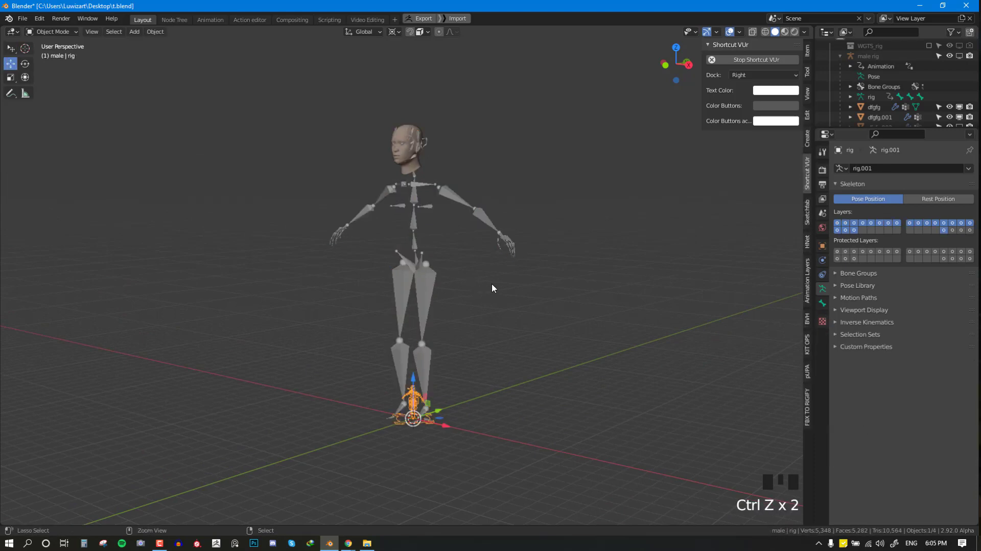
pyautogui.hotkey('ctrl', 'z')
pyautogui.hotkey('ctrl', 'z')
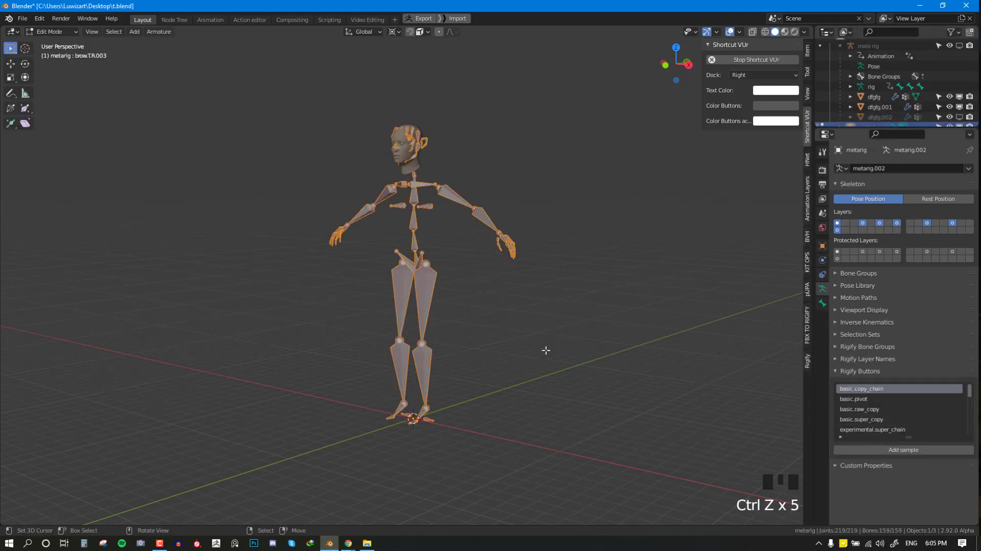
pyautogui.moveTo(499, 286); pyautogui.dragTo(514, 331, button='middle')
pyautogui.press('Tab')
pyautogui.moveTo(500, 299); pyautogui.dragTo(459, 291, button='middle')
pyautogui.scroll(2, 591, 248)
pyautogui.scroll(-3, 589, 265)
pyautogui.press('Tab')
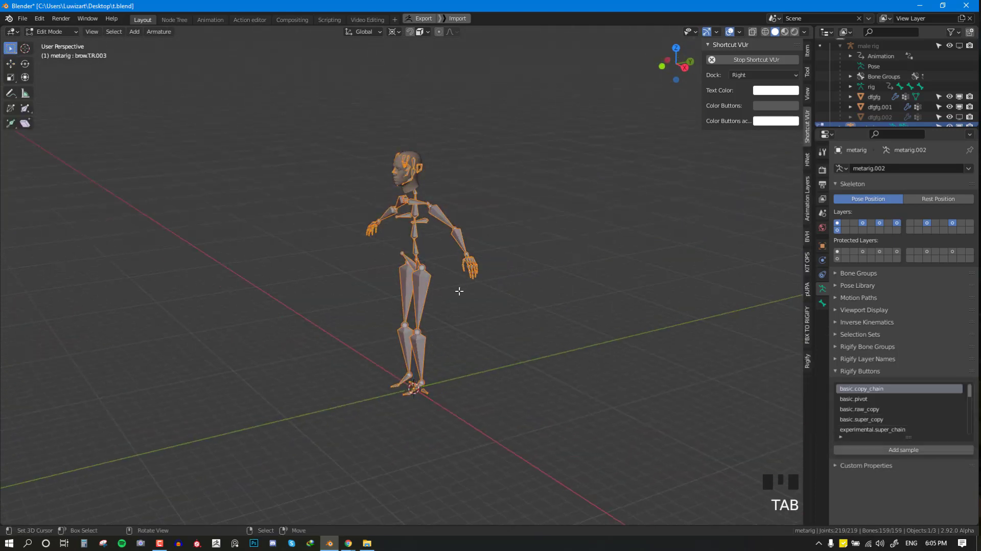
pyautogui.press('Tab')
pyautogui.hotkey('ctrl', 'a')
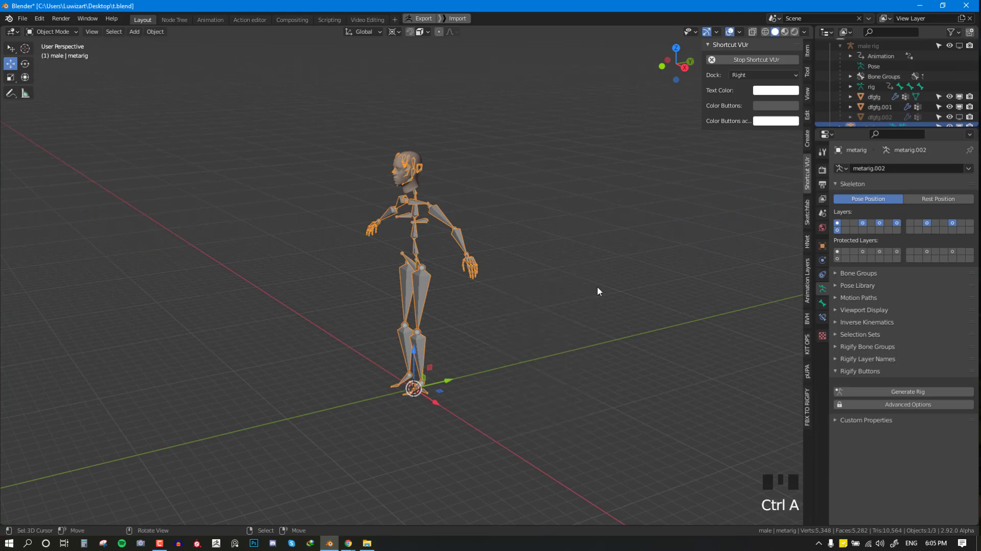
# - Undo the metarig edits back to the state before the metarig was added
pyautogui.hotkey('ctrl', 'z')
pyautogui.hotkey('ctrl', 'z')
pyautogui.hotkey('ctrl', 'z')
pyautogui.hotkey('ctrl', 'z')
pyautogui.hotkey('ctrl', 'z')
pyautogui.hotkey('ctrl', 'z')
pyautogui.hotkey('ctrl', 'z')
pyautogui.hotkey('ctrl', 'z')
pyautogui.hotkey('ctrl', 'z')
pyautogui.hotkey('ctrl', 'z')
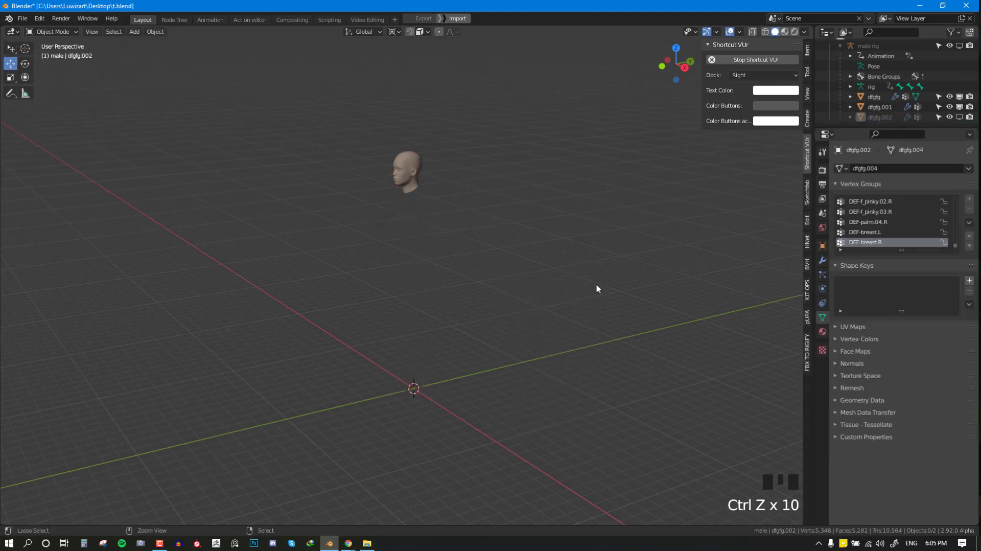
# - Add a new Human (Meta-Rig) armature at the world origin
pyautogui.keyDown('shift'); pyautogui.moveTo(563, 311); pyautogui.dragTo(511, 281, button='middle'); pyautogui.keyUp('shift')
pyautogui.press('Tab')
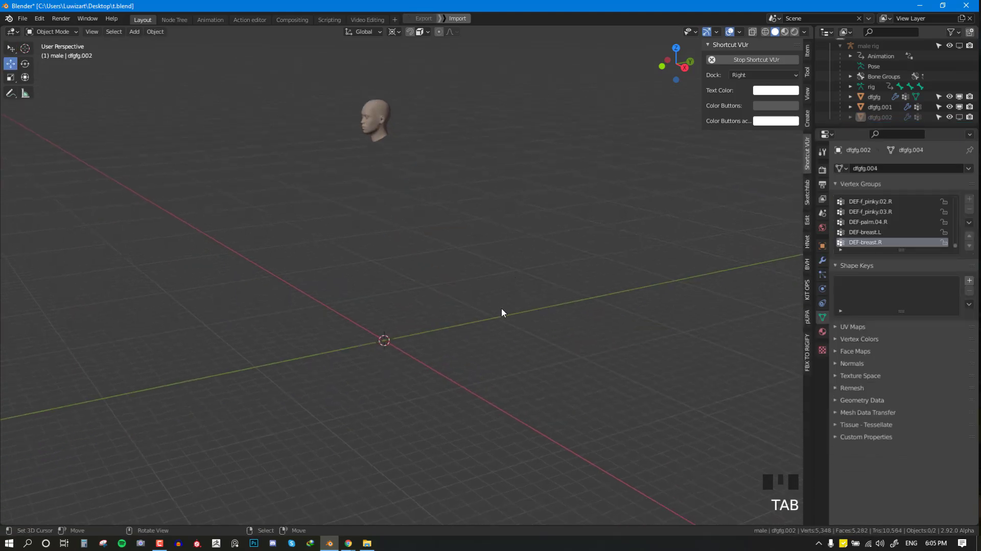
pyautogui.hotkey('shift', 'a')
pyautogui.moveTo(565, 148)
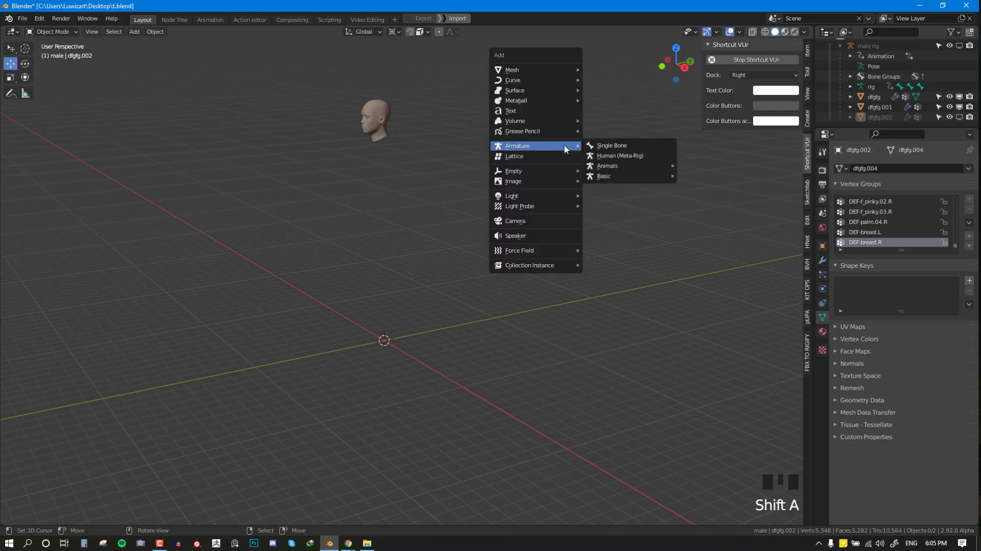
pyautogui.click(626, 160)
pyautogui.scroll(3, 460, 281)
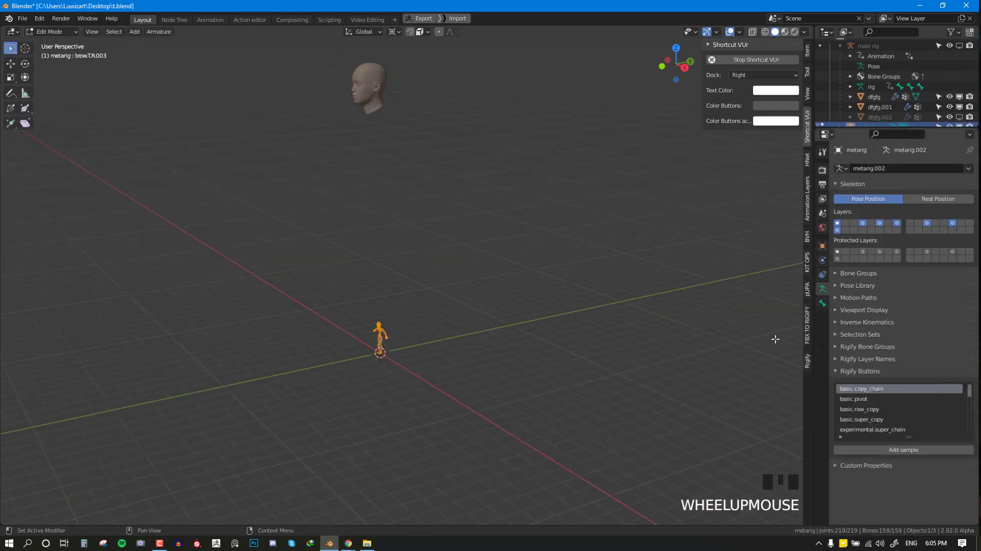
# - Scale all metarig bones about the 3D cursor in Edit Mode to match the head, with a second scaling of about 2, then return to Object Mode
pyautogui.click(416, 33)
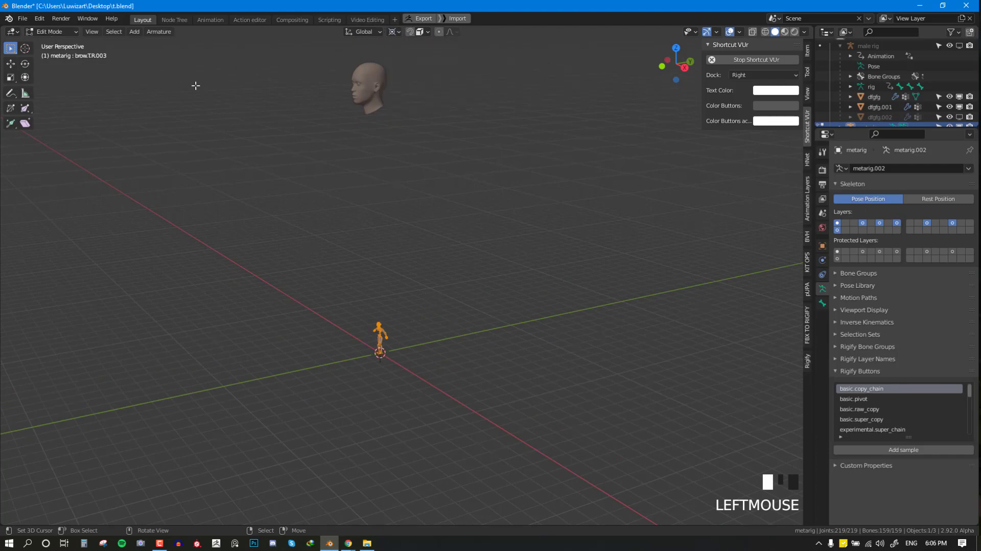
pyautogui.press('s')
pyautogui.click(520, 183)
pyautogui.press('s')
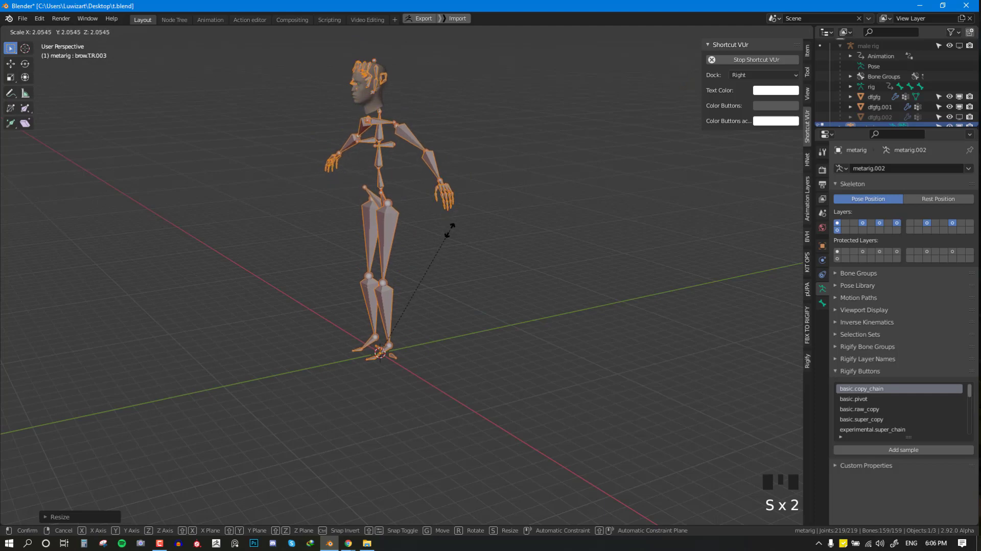
pyautogui.click(450, 231)
pyautogui.press('Tab')
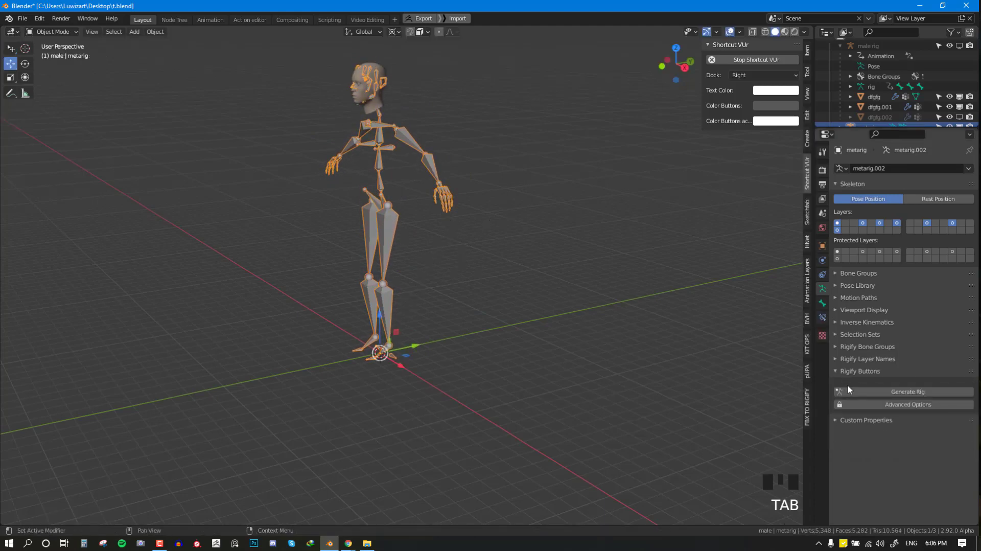
# - Try generating a Rigify rig from the full metarig scaled in Edit Mode, then undo the generation
pyautogui.click(879, 391)
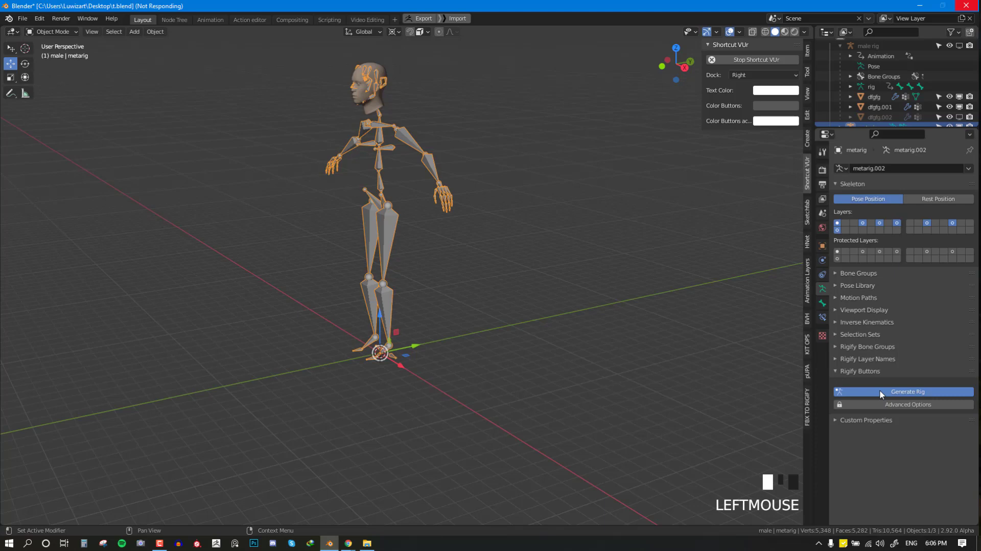
pyautogui.moveTo(460, 225); pyautogui.dragTo(427, 276, button='middle')
pyautogui.hotkey('ctrl', 'z')
# - Delete all metarig bones below the neck, selecting them in the right wireframe view in Edit Mode
pyautogui.moveTo(433, 222)
pyautogui.mouseDown(button='middle')
pyautogui.moveTo(466, 238)
pyautogui.moveTo(438, 208)
pyautogui.mouseUp(button='middle')
pyautogui.scroll(3, 467, 236)
pyautogui.press('KP_3')
pyautogui.press('Tab')
pyautogui.hotkey('alt', 'a')
pyautogui.scroll(-2, 438, 208)
pyautogui.hotkey('shift', 'z')
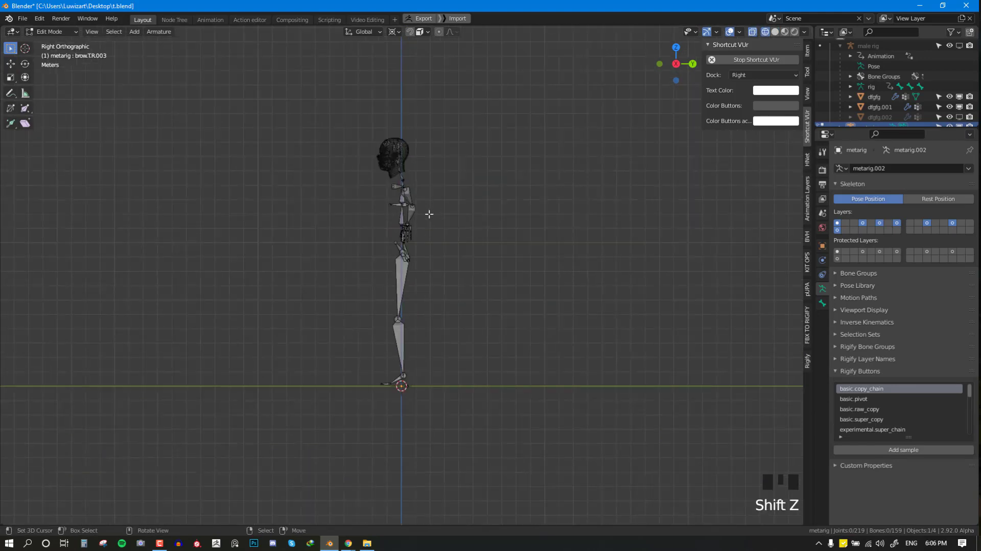
pyautogui.press('c')
pyautogui.scroll(-3, 408, 369)
pyautogui.moveTo(408, 369); pyautogui.dragTo(407, 210)
pyautogui.rightClick(452, 183)
pyautogui.press('x')
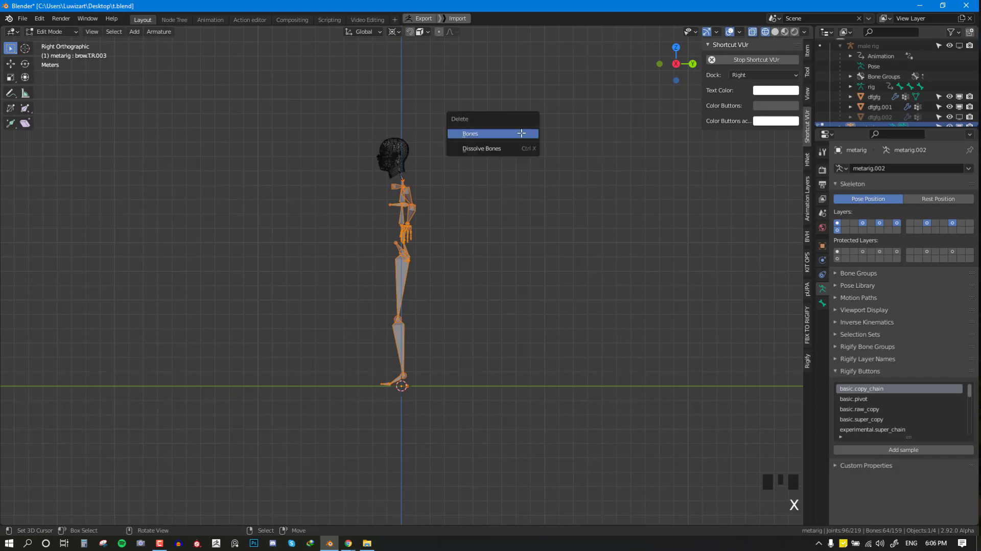
pyautogui.click(521, 134)
# - Delete the remaining spine.004, spine.006 and spine.005 bones from the neck and head, keeping only the face bones
pyautogui.keyDown('shift'); pyautogui.moveTo(479, 193); pyautogui.dragTo(431, 220, button='middle'); pyautogui.keyUp('shift')
pyautogui.scroll(3, 432, 219)
pyautogui.rightClick(513, 128)
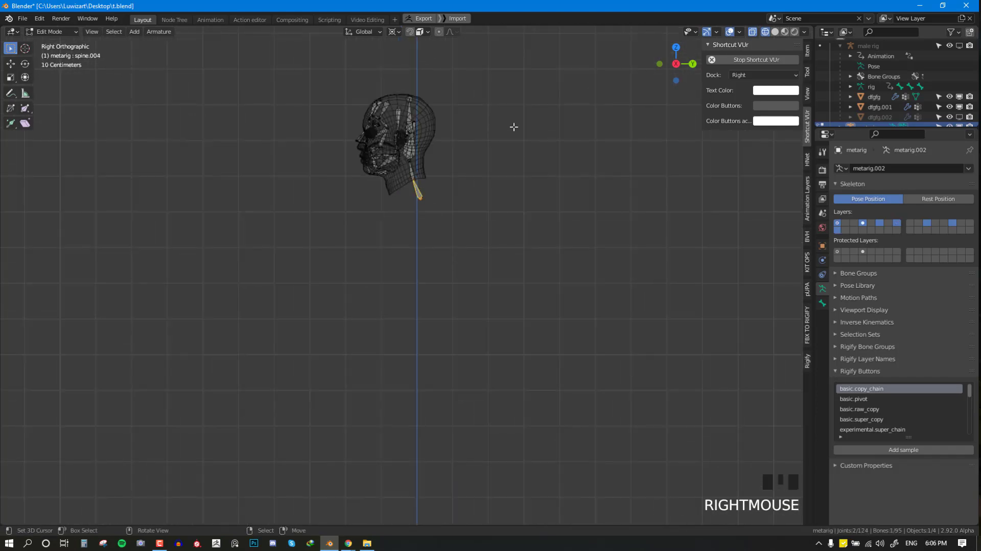
pyautogui.scroll(4, 414, 127)
pyautogui.rightClick(433, 170)
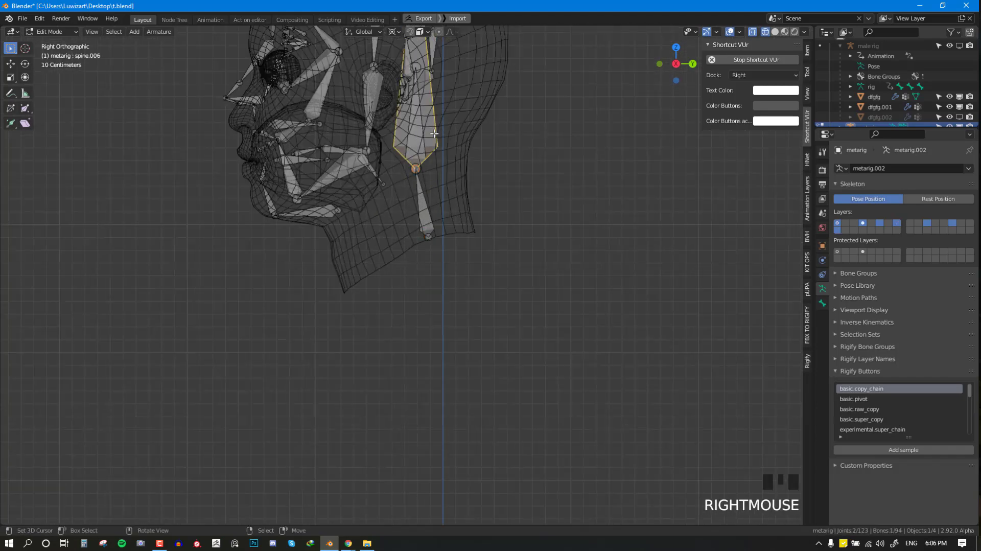
pyautogui.press('x')
pyautogui.scroll(-2, 432, 169)
pyautogui.moveTo(432, 170); pyautogui.dragTo(583, 148, button='middle')
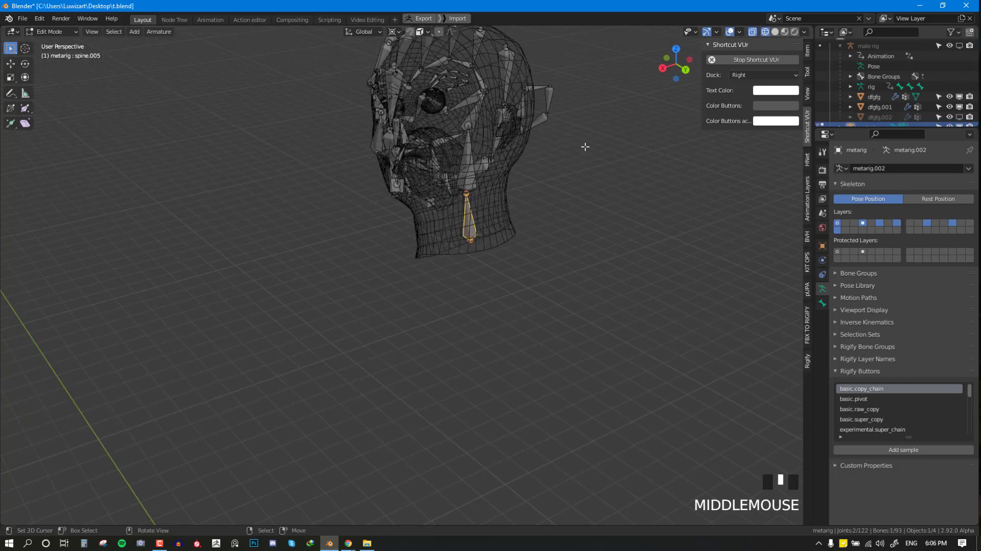
pyautogui.press('x')
pyautogui.click(570, 155)
# - Select the main face bone and examine the remaining face bones against the head in wireframe and solid display
pyautogui.press('KP_3')
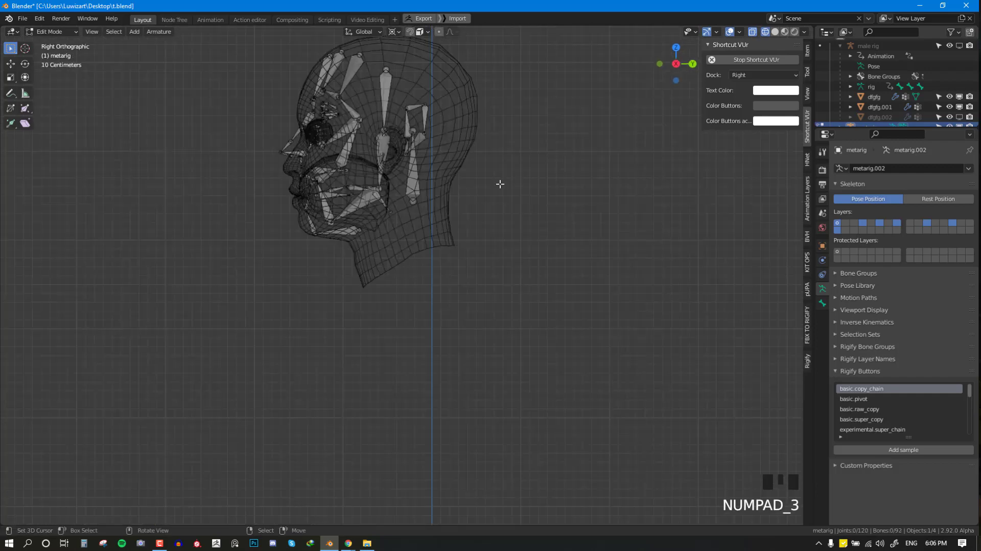
pyautogui.rightClick(404, 173)
pyautogui.moveTo(403, 173); pyautogui.dragTo(500, 222, button='middle')
pyautogui.scroll(-1, 500, 221)
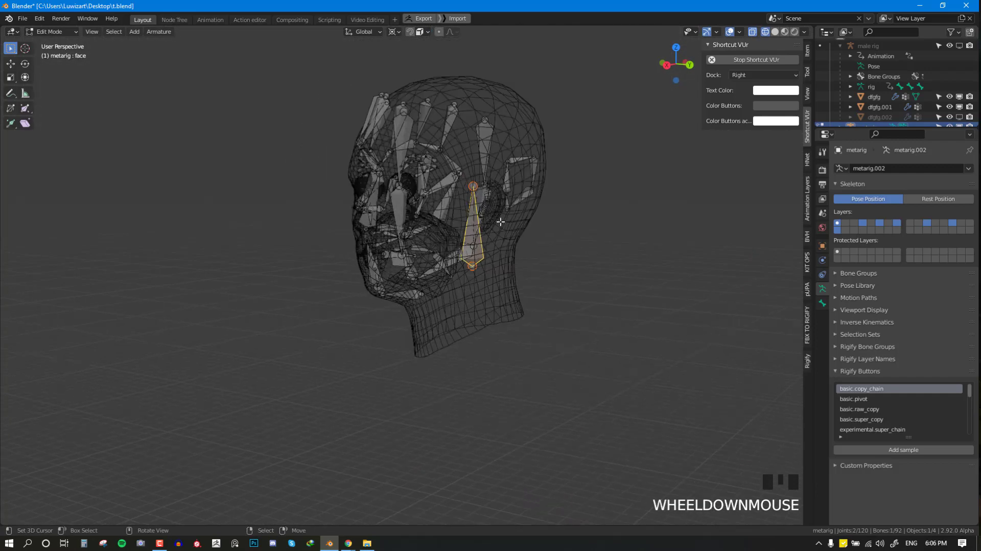
pyautogui.scroll(1, 501, 222)
pyautogui.hotkey('shift', 'z')
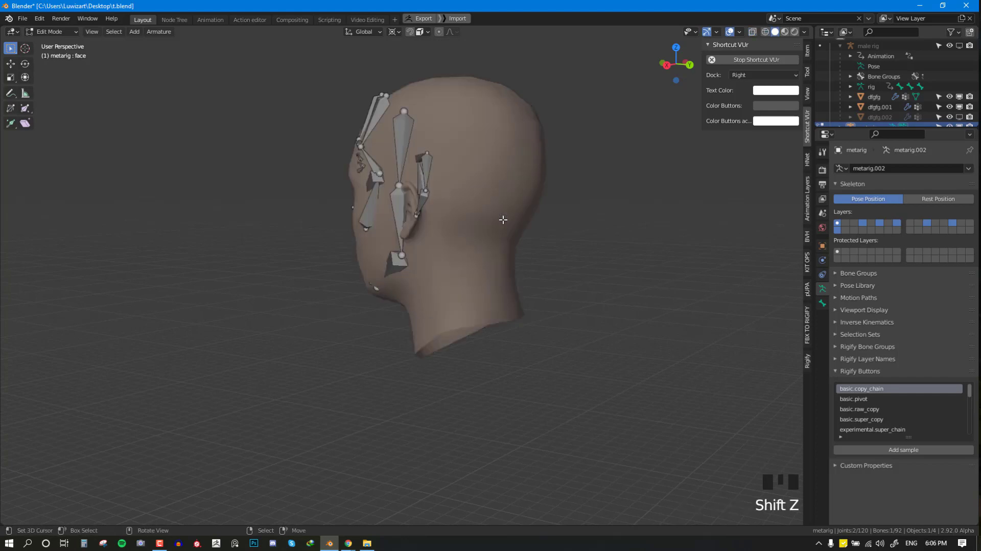
pyautogui.moveTo(504, 220)
pyautogui.mouseDown(button='middle')
pyautogui.moveTo(491, 230)
pyautogui.moveTo(517, 237)
pyautogui.moveTo(319, 149)
pyautogui.mouseUp(button='middle')
pyautogui.hotkey('shift', 'z')
pyautogui.scroll(1, 319, 149)
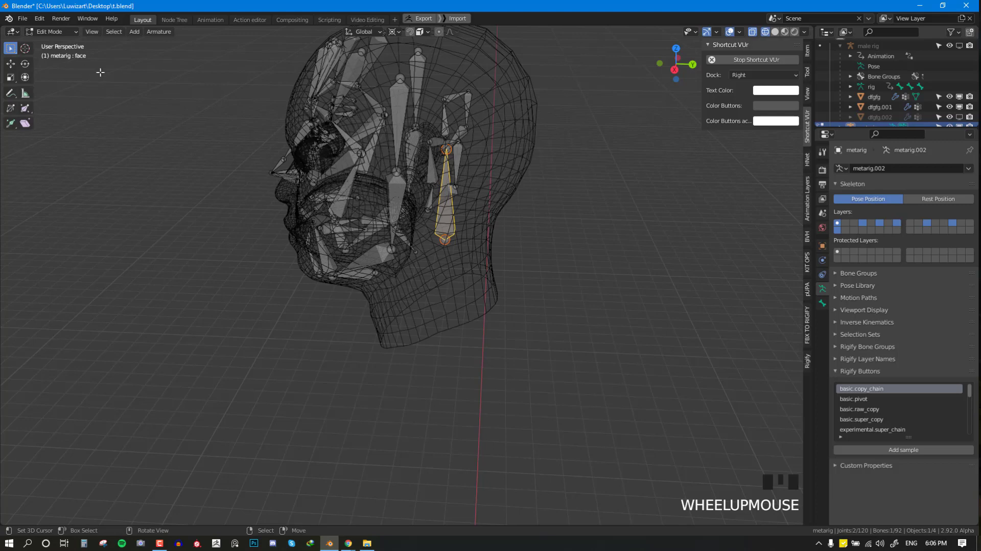
pyautogui.scroll(-3, 597, 218)
pyautogui.moveTo(477, 231)
pyautogui.mouseDown(button='middle')
pyautogui.moveTo(467, 247)
pyautogui.moveTo(457, 231)
pyautogui.moveTo(491, 226)
pyautogui.mouseUp(button='middle')
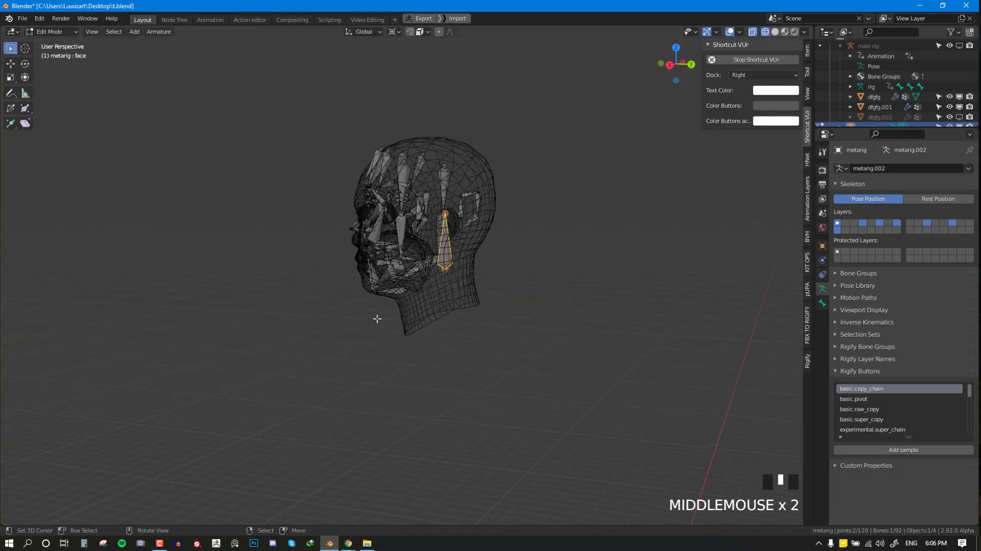
pyautogui.scroll(-2, 392, 227)
pyautogui.moveTo(393, 227); pyautogui.dragTo(482, 241, button='middle')
pyautogui.scroll(1, 435, 240)
# - Try generating a Rigify rig from the face-only metarig in solid display, then undo the generation
pyautogui.press('Tab')
pyautogui.hotkey('shift', 'z')
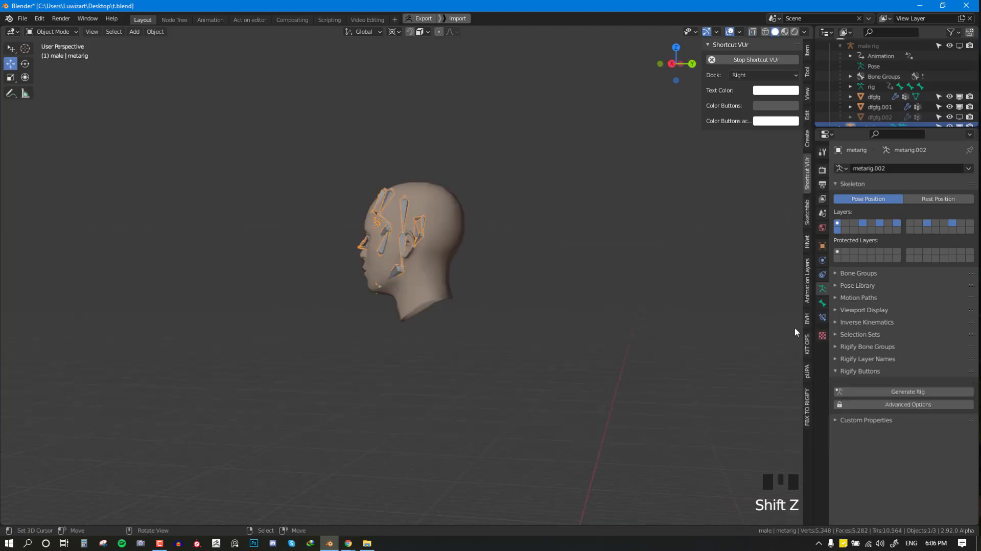
pyautogui.moveTo(555, 269); pyautogui.dragTo(658, 270, button='middle')
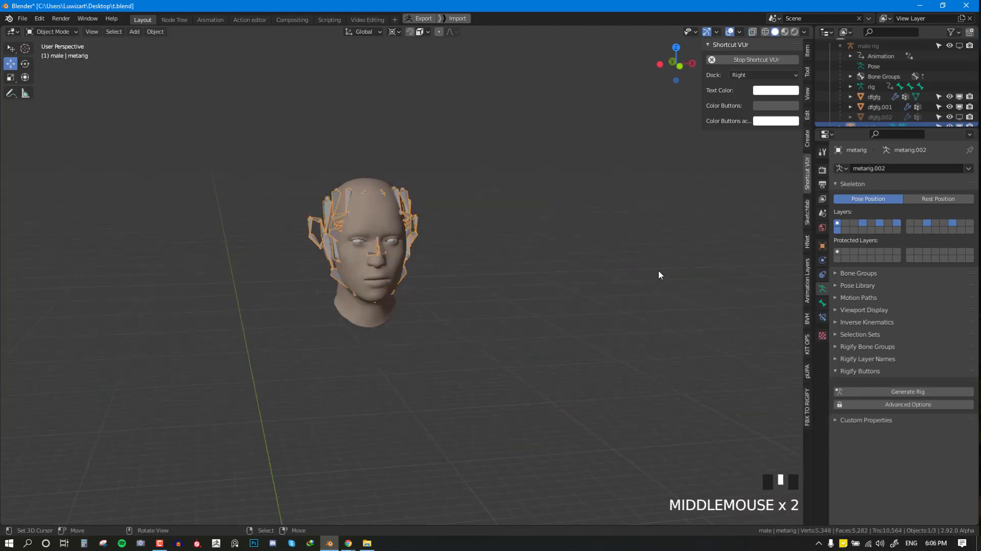
pyautogui.click(908, 392)
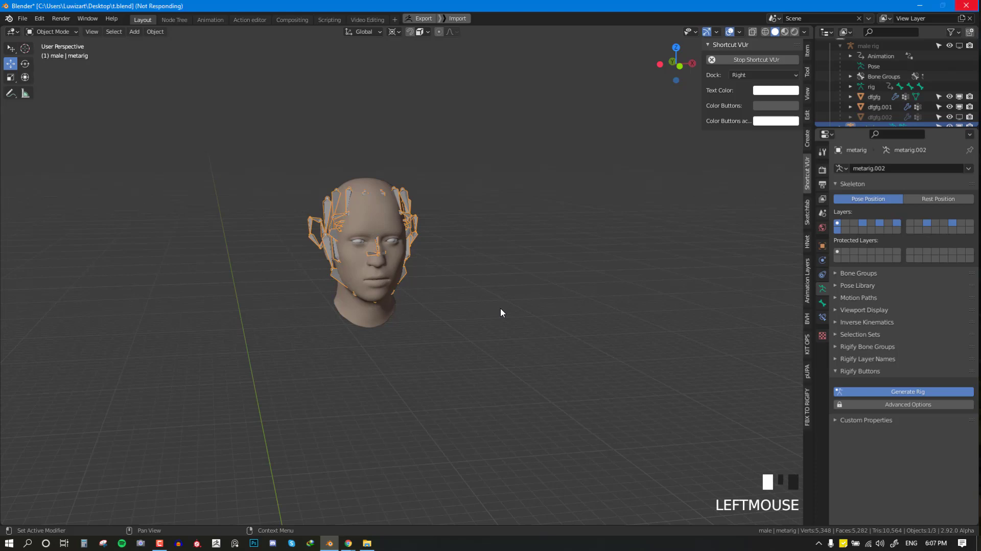
pyautogui.moveTo(427, 275); pyautogui.dragTo(320, 279, button='middle')
pyautogui.scroll(1, 319, 278)
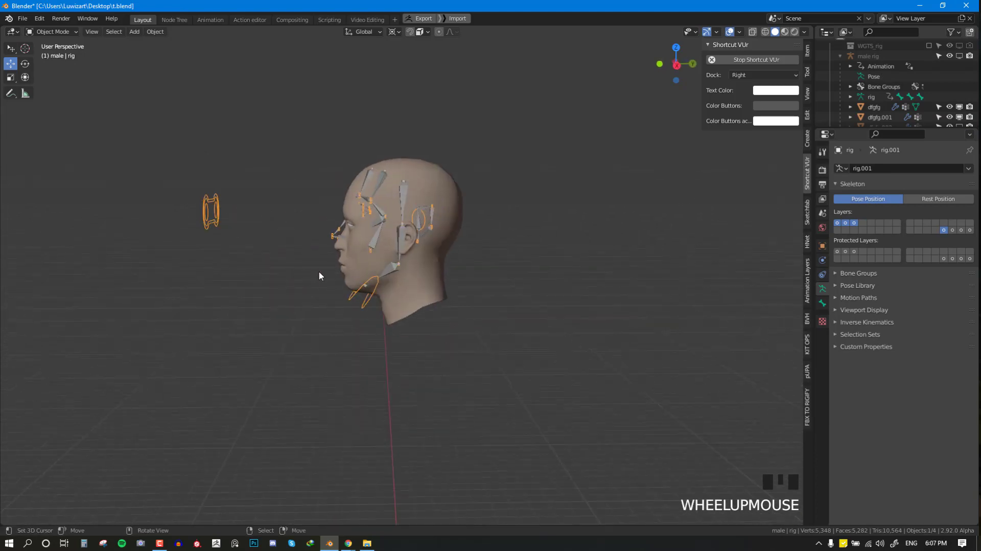
pyautogui.scroll(-11, 348, 258)
pyautogui.scroll(3, 383, 258)
pyautogui.moveTo(384, 258); pyautogui.dragTo(400, 325, button='middle')
pyautogui.hotkey('ctrl', 'z')
# - Select the face metarig and select all its bones in Edit Mode, leaving their position as it is
pyautogui.hotkey('alt', 'a')
pyautogui.keyDown('shift'); pyautogui.moveTo(407, 248); pyautogui.dragTo(407, 320, button='middle'); pyautogui.keyUp('shift')
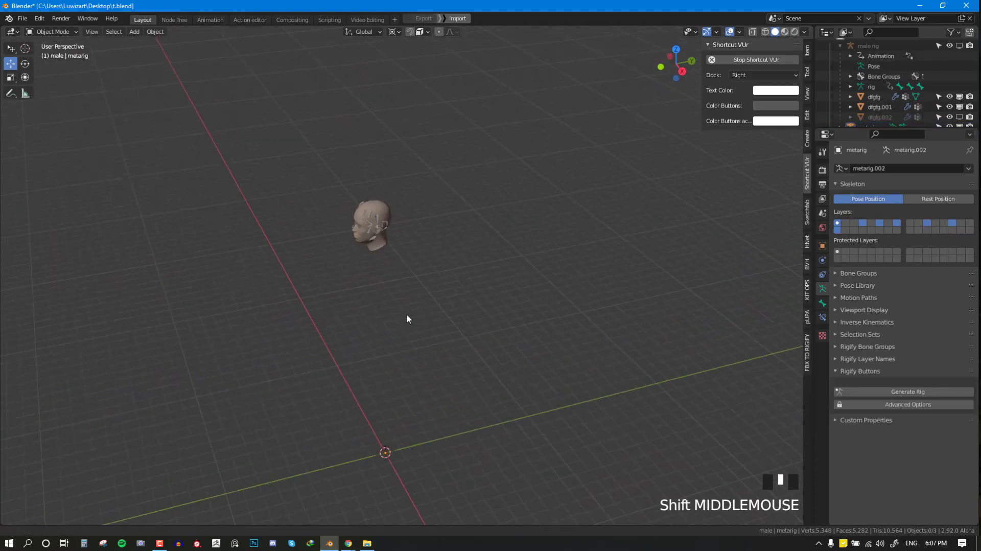
pyautogui.scroll(2, 366, 236)
pyautogui.rightClick(366, 236)
pyautogui.moveTo(367, 236); pyautogui.dragTo(410, 231, button='middle')
pyautogui.scroll(-4, 411, 231)
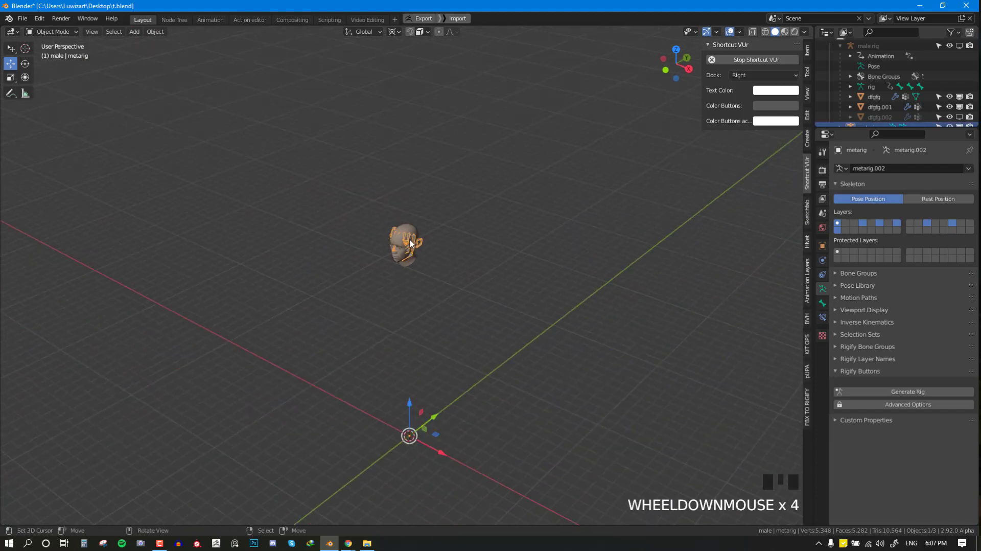
pyautogui.press('Tab')
pyautogui.rightClick(444, 428)
pyautogui.scroll(7, 438, 254)
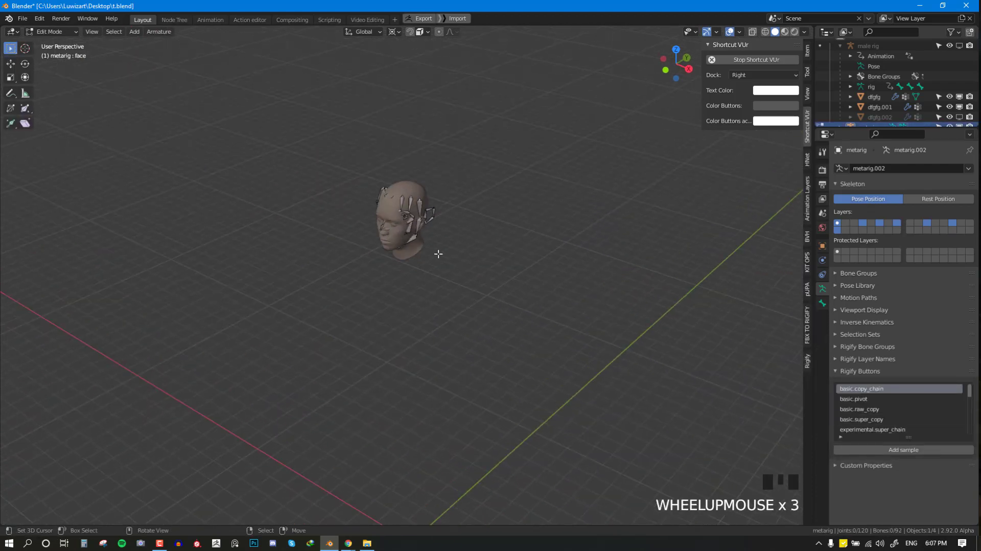
pyautogui.press('KP_1')
pyautogui.keyDown('shift'); pyautogui.moveTo(453, 222); pyautogui.dragTo(396, 284, button='middle'); pyautogui.keyUp('shift')
pyautogui.scroll(-1, 481, 282)
pyautogui.press('a')
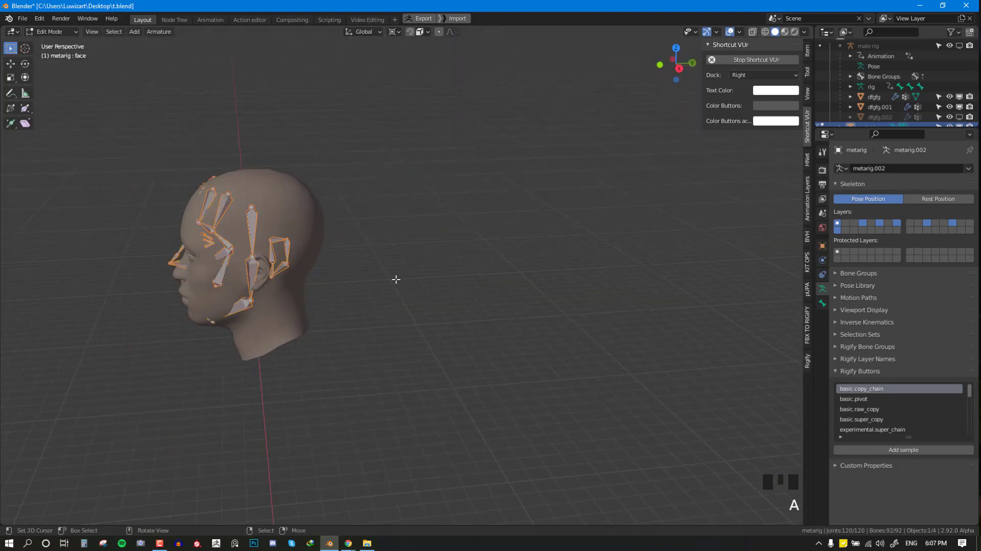
pyautogui.press('g')
pyautogui.rightClick(395, 251)
pyautogui.scroll(-3, 464, 206)
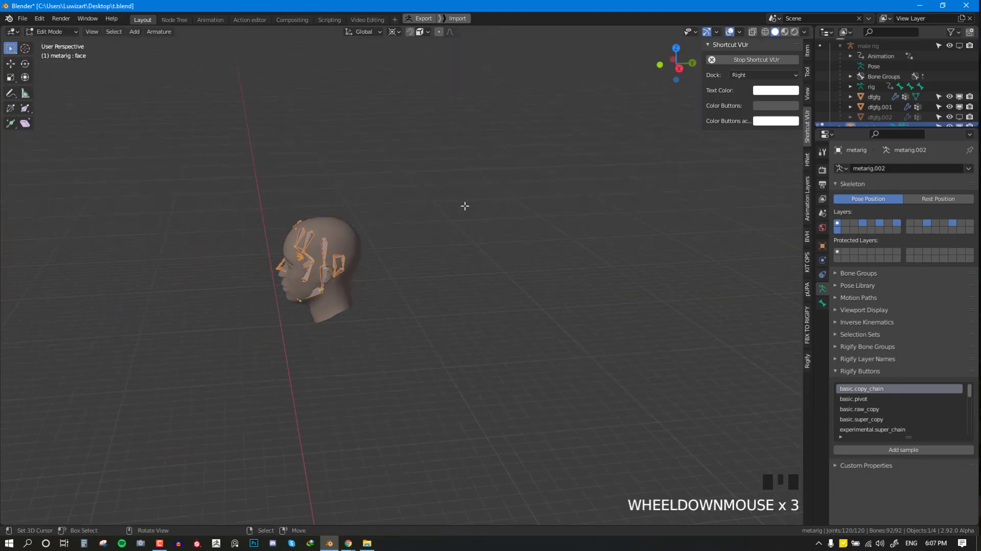
pyautogui.scroll(2, 423, 274)
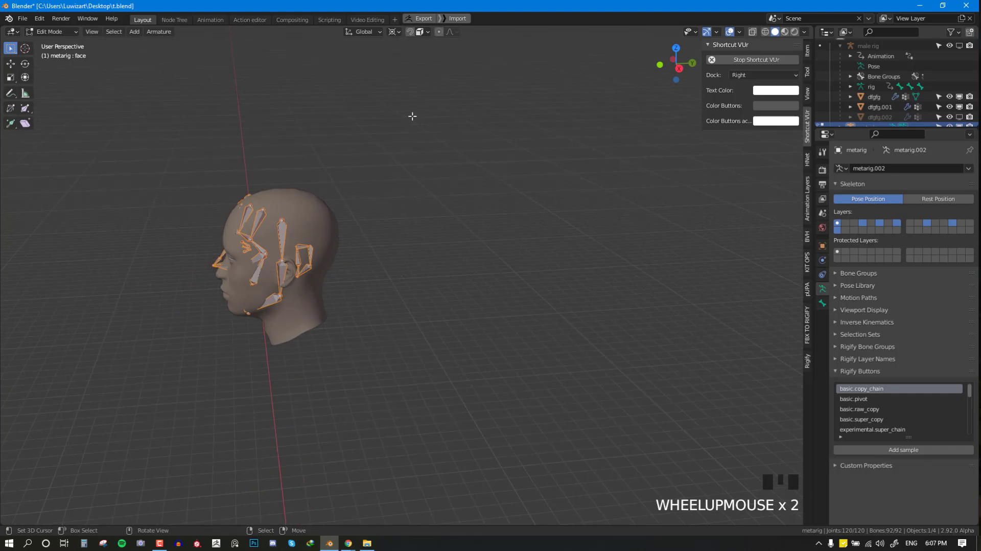
# - Set the transform pivot to Median Point and move the face bones slightly forward along the Y axis
pyautogui.click(394, 32)
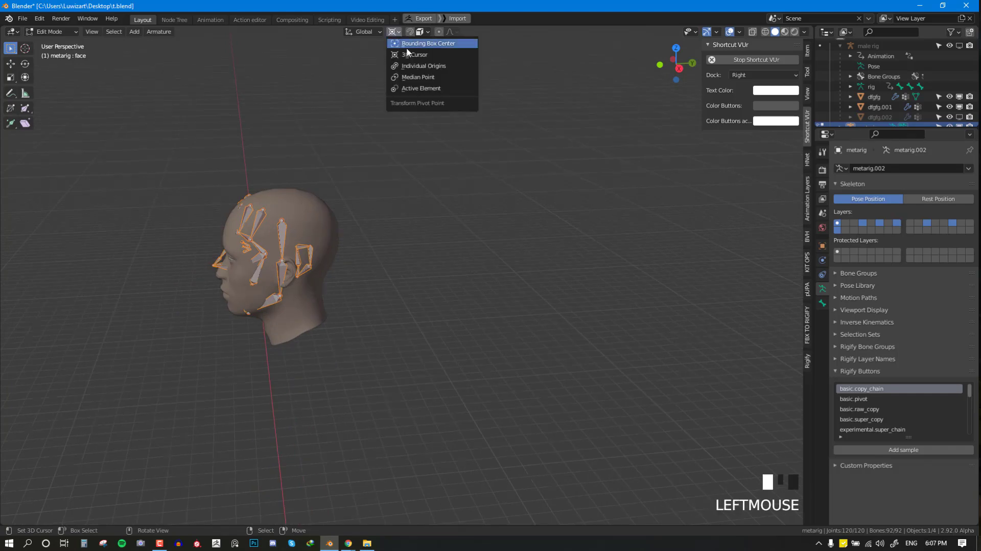
pyautogui.click(418, 79)
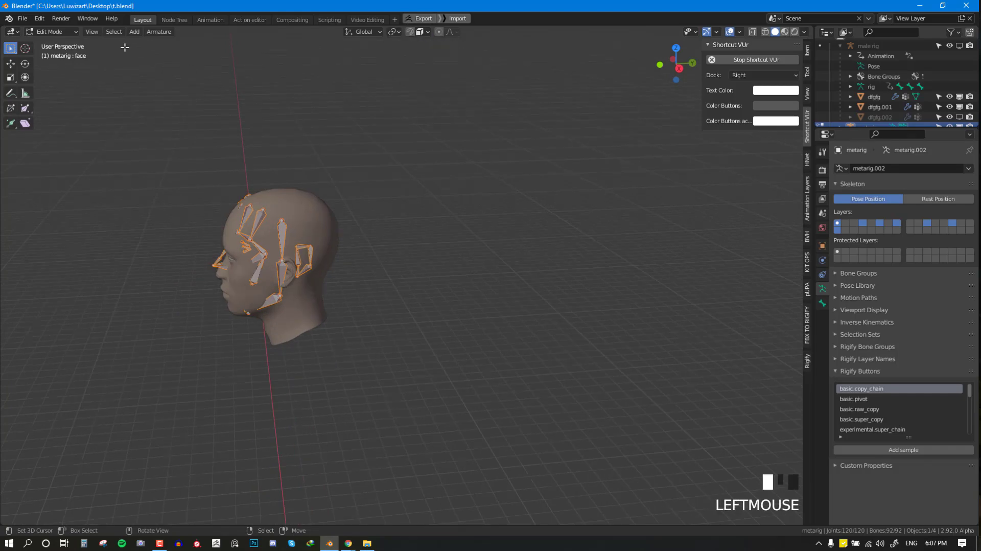
pyautogui.click(12, 63)
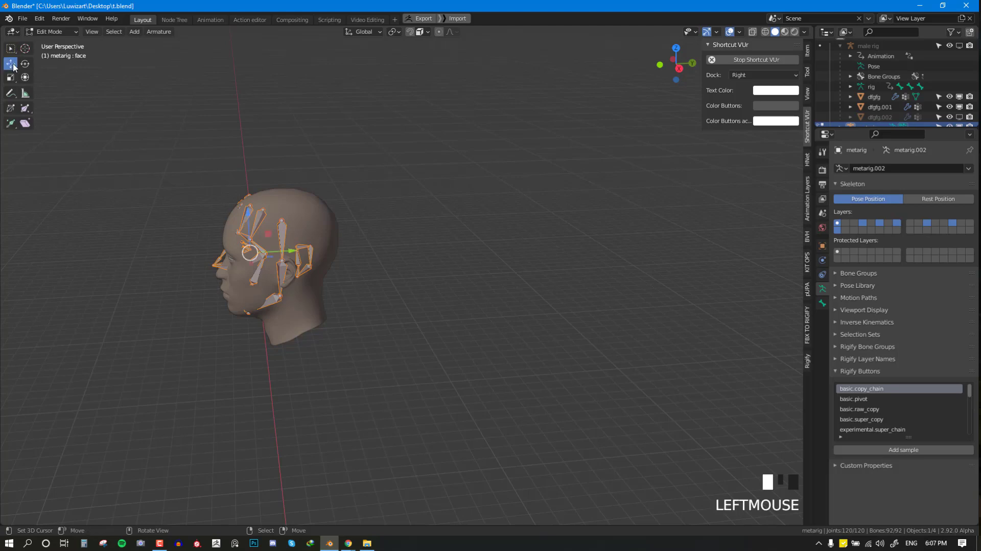
pyautogui.moveTo(295, 244); pyautogui.dragTo(280, 244)
# - Lower the face bones slightly along Z in the front view and scale them down to fit the face
pyautogui.press('KP_1')
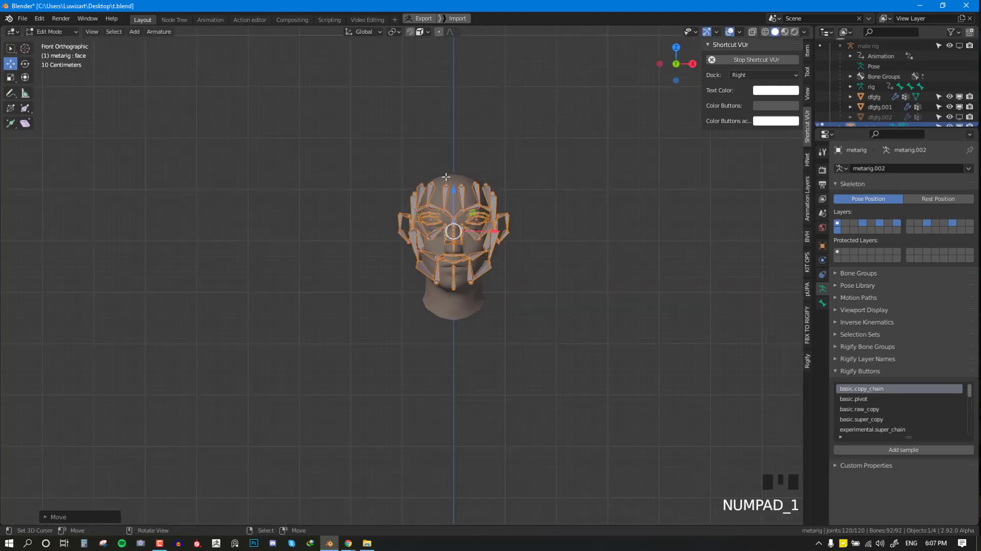
pyautogui.scroll(2, 526, 148)
pyautogui.moveTo(491, 163); pyautogui.dragTo(490, 176)
pyautogui.press('s')
pyautogui.click(596, 237)
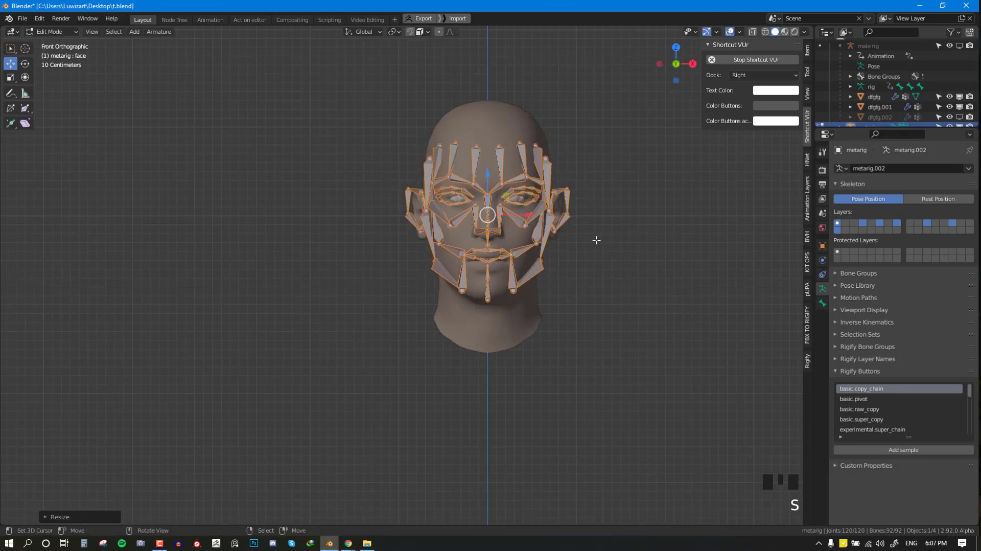
# - Deselect the face bones and enable X-Axis Mirror for editing the metarig's bones
pyautogui.moveTo(596, 237); pyautogui.dragTo(395, 89, button='middle')
pyautogui.press('KP_1')
pyautogui.hotkey('alt', 'a')
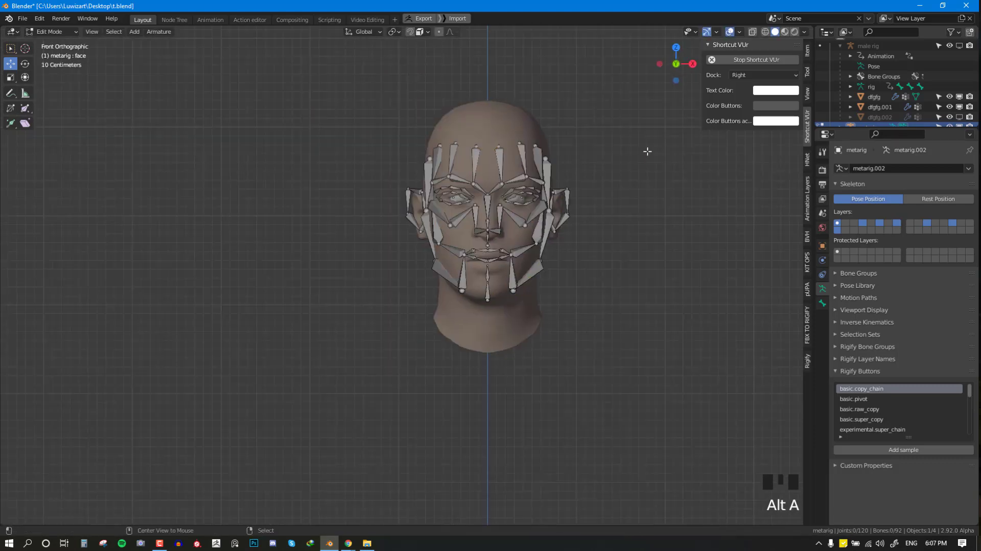
pyautogui.click(807, 71)
pyautogui.click(807, 51)
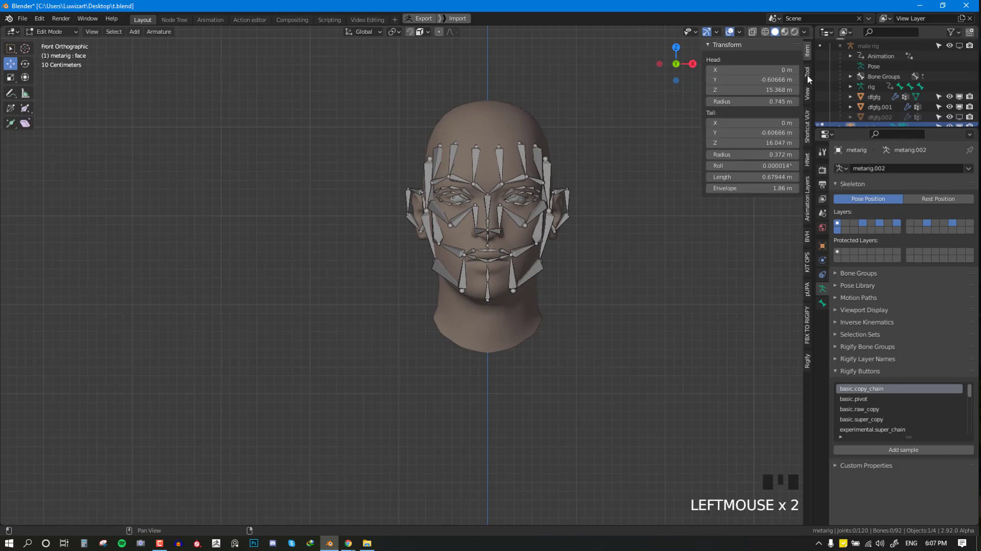
pyautogui.click(807, 71)
pyautogui.keyDown('shift'); pyautogui.moveTo(590, 78); pyautogui.dragTo(475, 146, button='middle'); pyautogui.keyUp('shift')
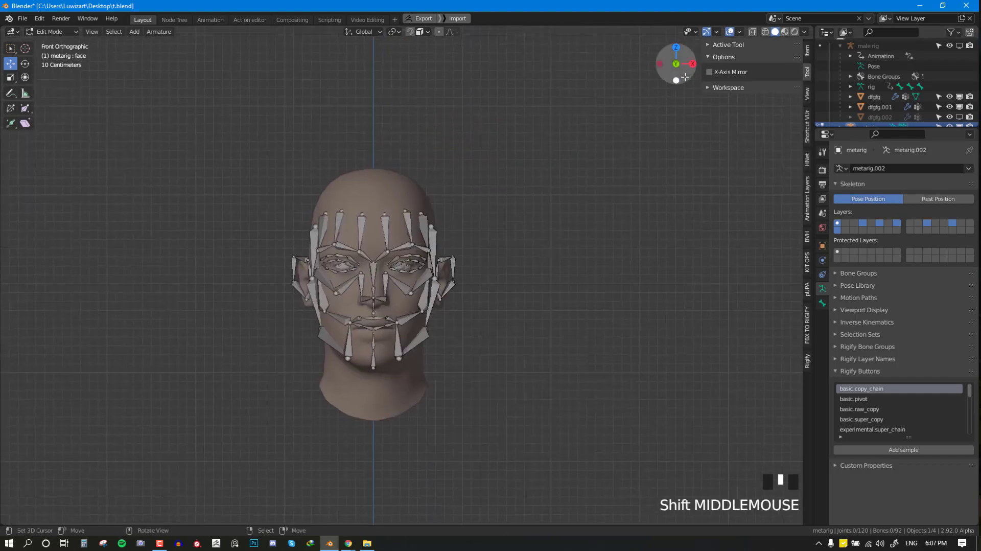
pyautogui.click(710, 72)
# - Try moving the upper outer joint of the left ear with mirroring on, then undo the move
pyautogui.scroll(3, 434, 250)
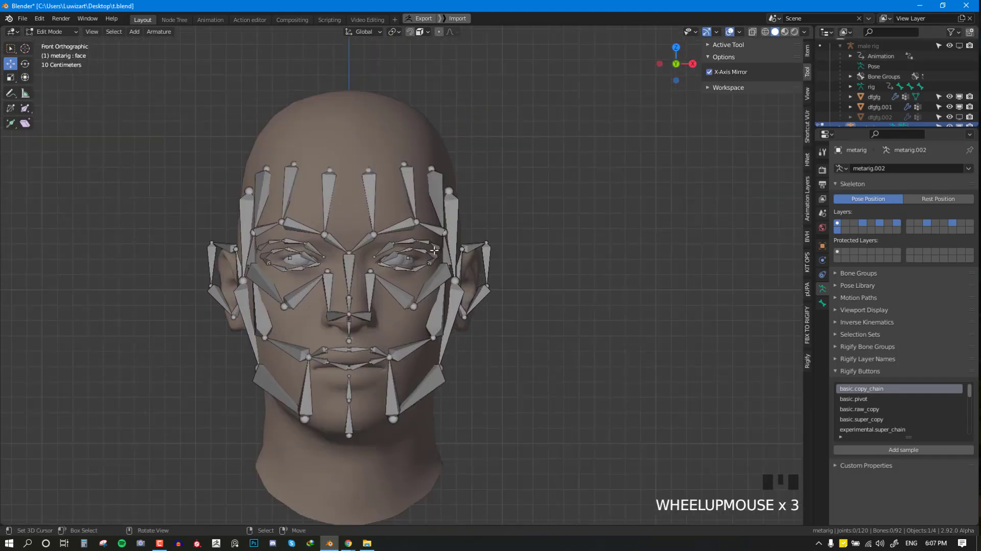
pyautogui.moveTo(485, 240); pyautogui.dragTo(702, 105, button='right')
pyautogui.scroll(-2, 687, 90)
pyautogui.hotkey('ctrl', 'z')
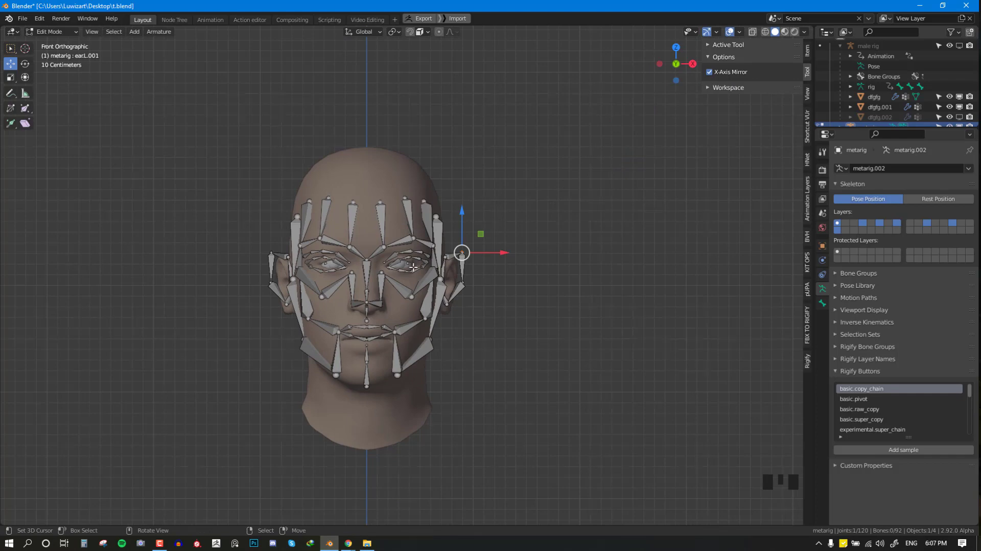
# - Turn on snapping and set the snap target to Face
pyautogui.moveTo(413, 267); pyautogui.dragTo(385, 264, button='middle')
pyautogui.scroll(-2, 385, 263)
pyautogui.keyDown('shift'); pyautogui.moveTo(434, 146); pyautogui.dragTo(465, 115, button='middle'); pyautogui.keyUp('shift')
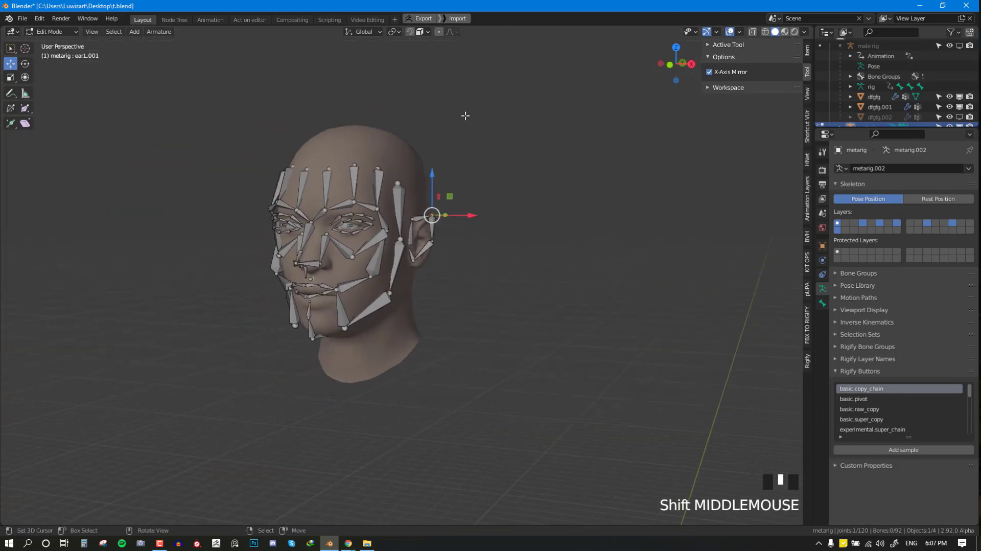
pyautogui.press('KP_1')
pyautogui.click(410, 33)
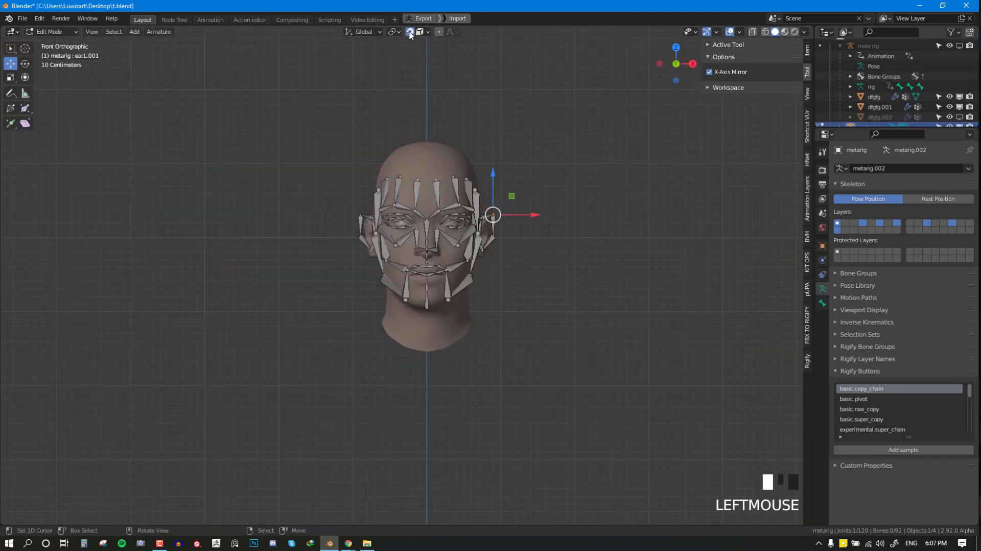
pyautogui.click(422, 32)
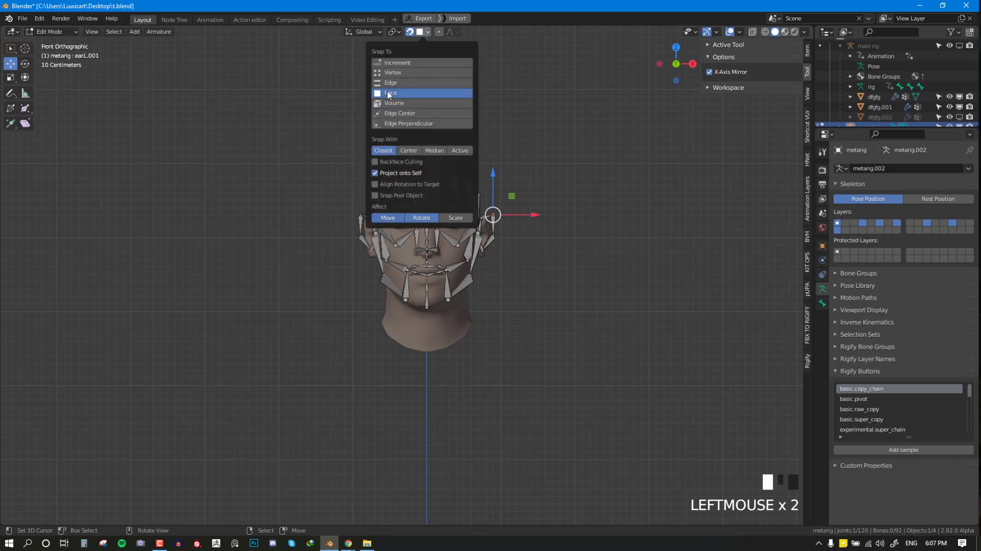
# - Select the linked eyelid and lower brow bones around the character's left eye and hide all other bones
pyautogui.moveTo(729, 170); pyautogui.dragTo(344, 292, button='middle')
pyautogui.hotkey('alt', 'a')
pyautogui.scroll(3, 314, 197)
pyautogui.press('KP_1')
pyautogui.scroll(4, 336, 192)
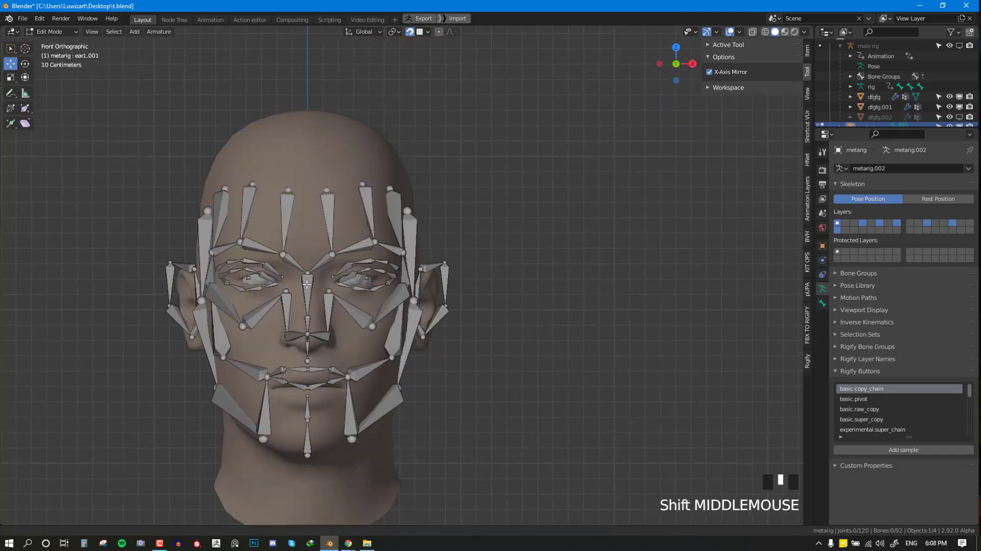
pyautogui.scroll(3, 343, 292)
pyautogui.hotkey('alt', 'a')
pyautogui.scroll(-2, 342, 269)
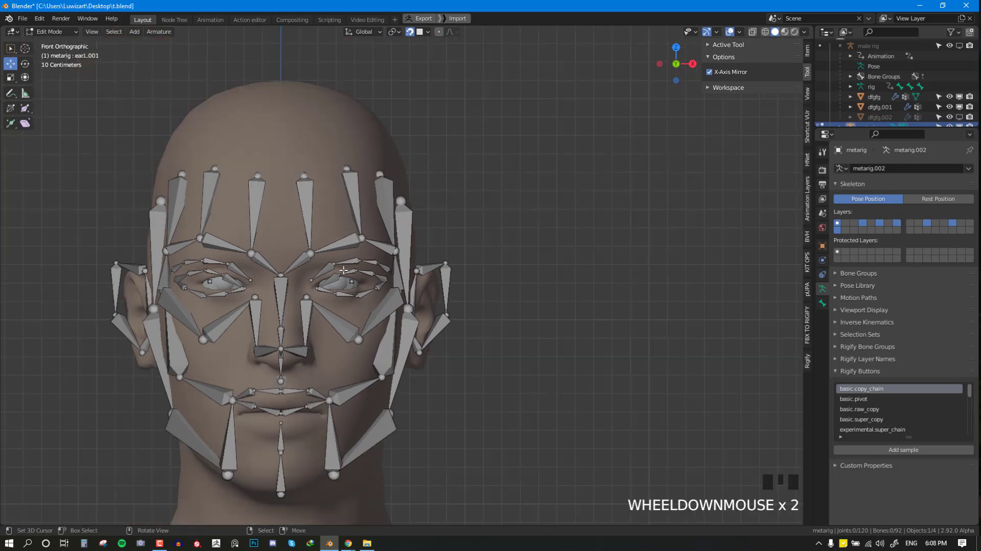
pyautogui.press('l')
pyautogui.press('l')
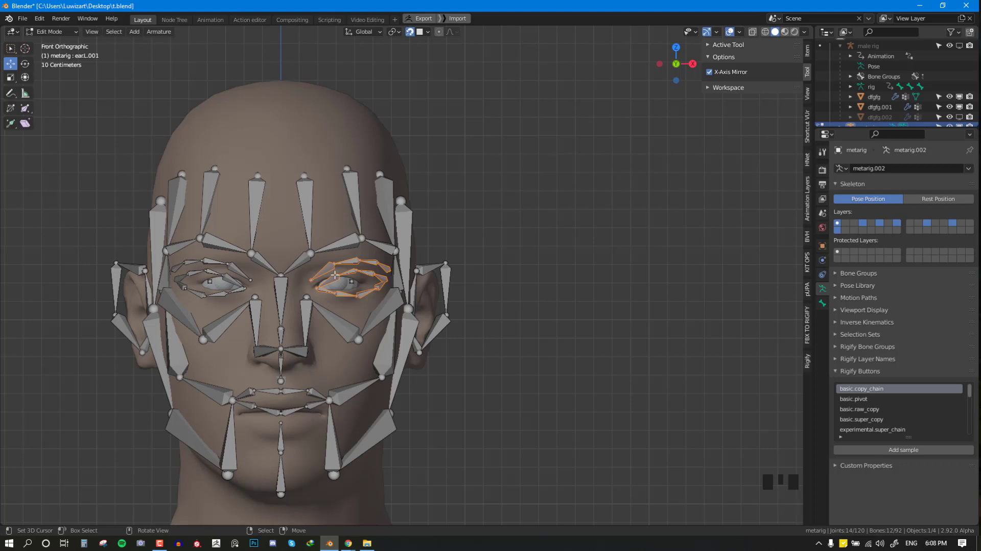
pyautogui.keyDown('shift'); pyautogui.moveTo(334, 275); pyautogui.dragTo(431, 216, button='middle'); pyautogui.keyUp('shift')
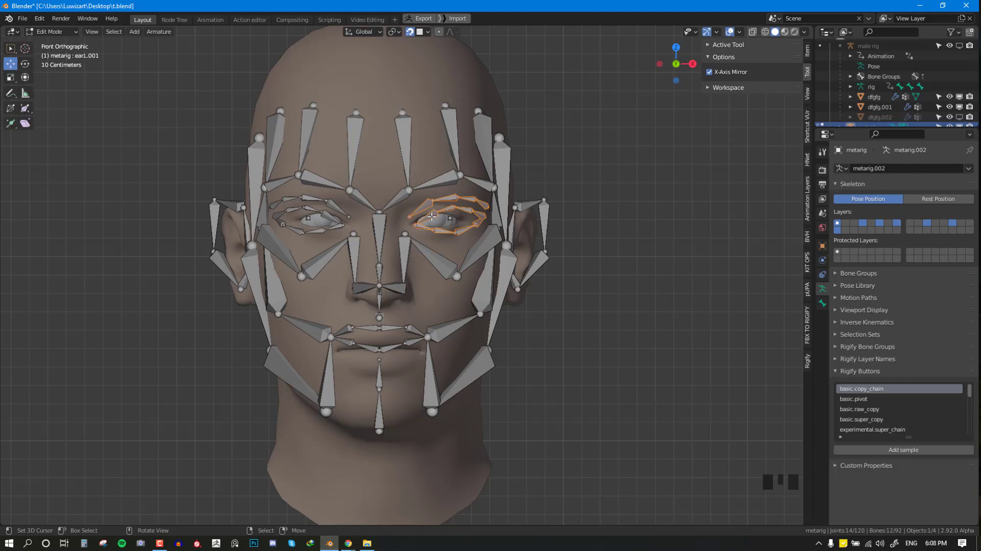
pyautogui.moveTo(464, 204); pyautogui.dragTo(435, 219, button='middle')
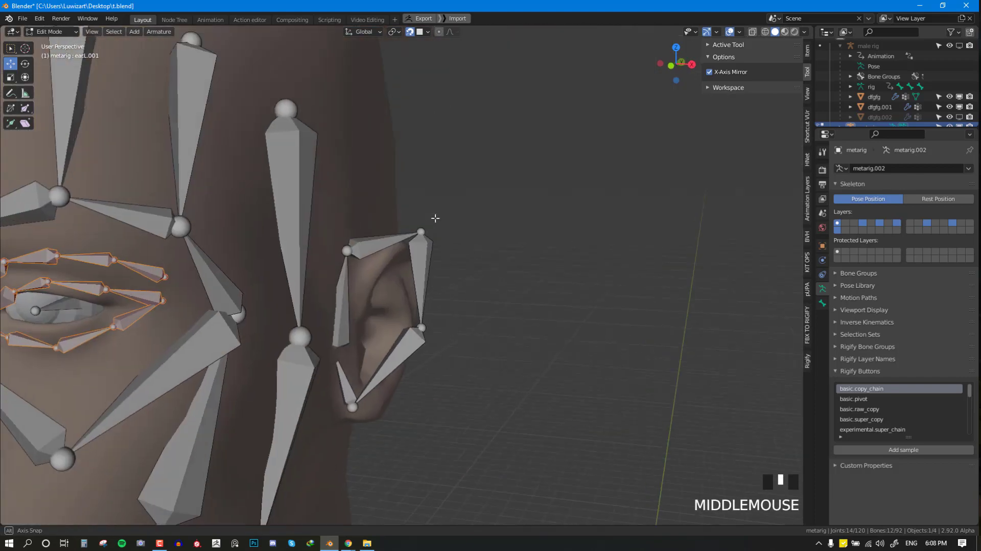
pyautogui.scroll(1, 434, 220)
pyautogui.scroll(-2, 220, 295)
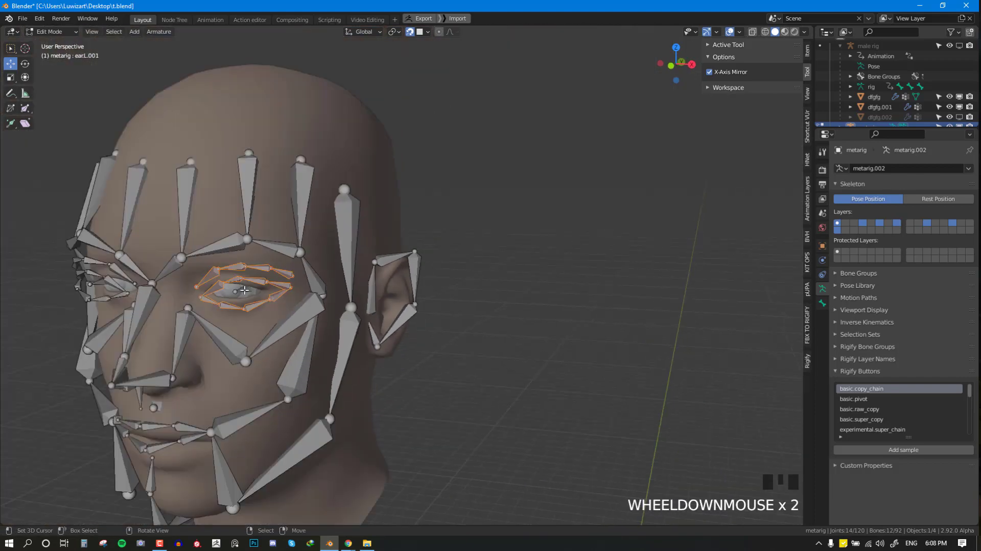
pyautogui.press('KP_1')
pyautogui.hotkey('shift', 'h')
pyautogui.scroll(4, 425, 268)
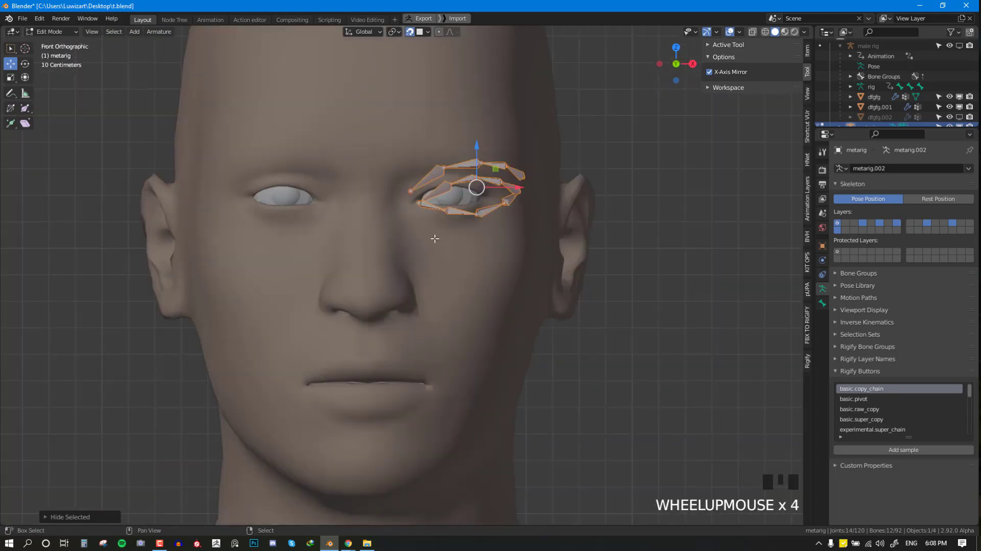
# - Scale and move the isolated eyelid and brow bones in the front view to fit around the left eye, then deselect them
pyautogui.scroll(2, 435, 238)
pyautogui.press('s')
pyautogui.click(522, 254)
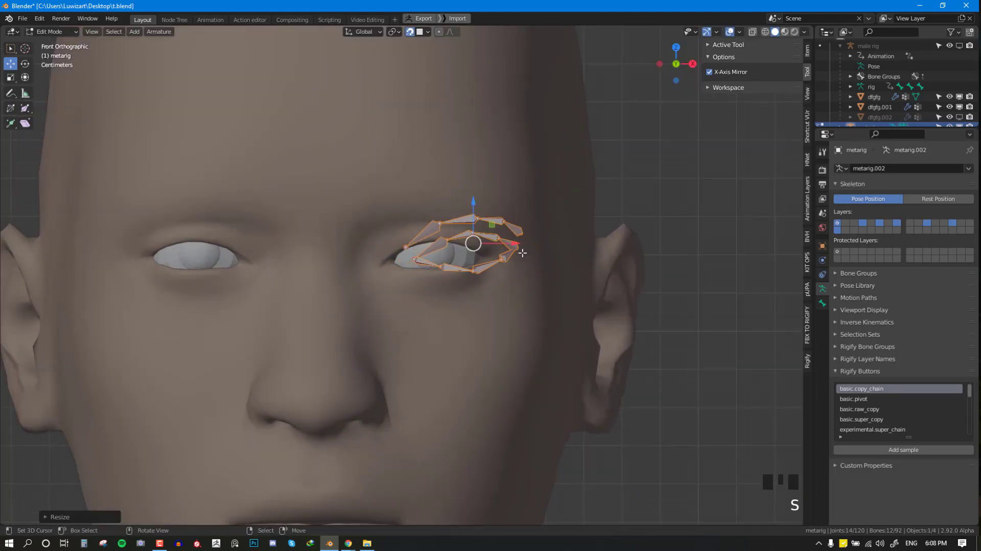
pyautogui.press('g')
pyautogui.click(493, 261)
pyautogui.press('s')
pyautogui.click(511, 259)
pyautogui.hotkey('alt', 'a')
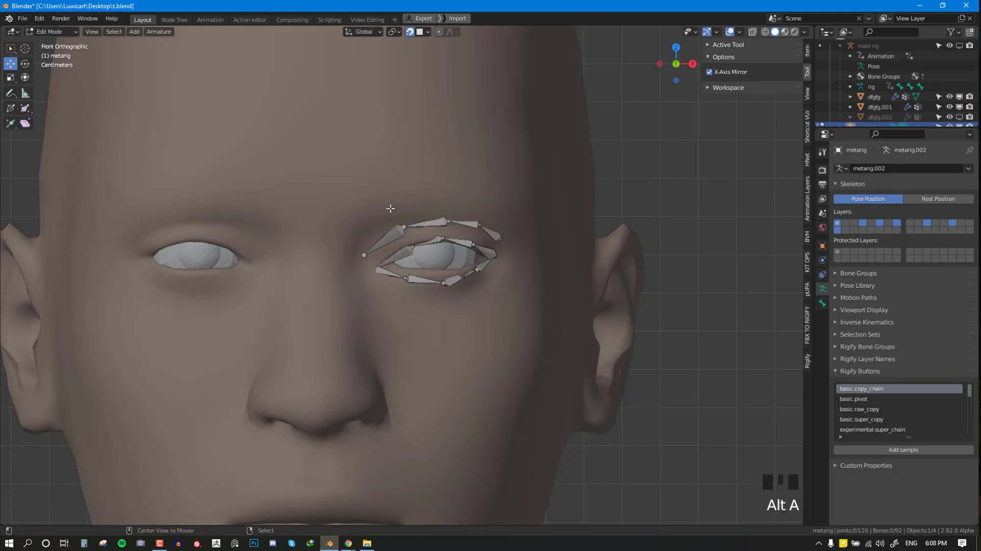
# - Snap the lower brow, upper lid and lower lid joints to the face surface so they follow the left eye's outline
pyautogui.moveTo(362, 254); pyautogui.dragTo(365, 264, button='right')
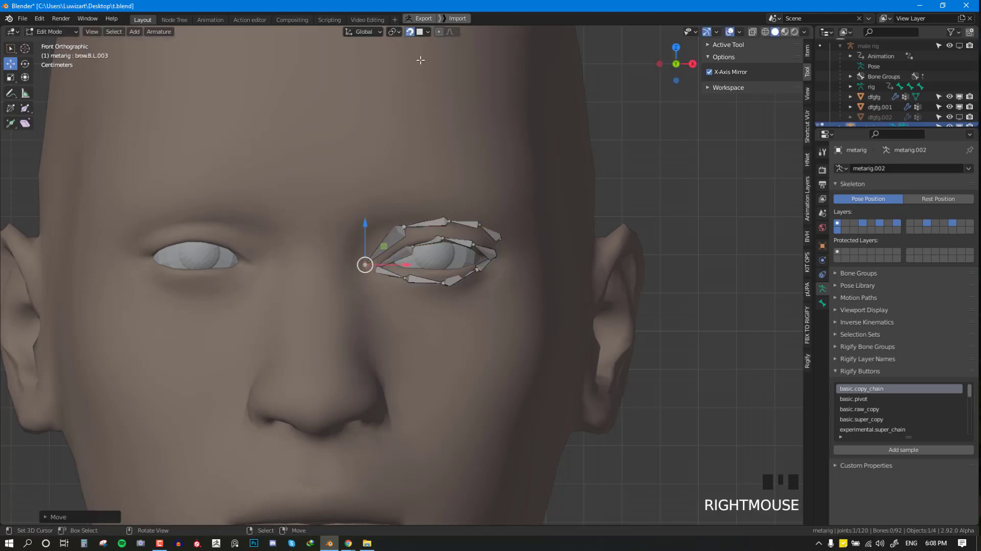
pyautogui.click(421, 33)
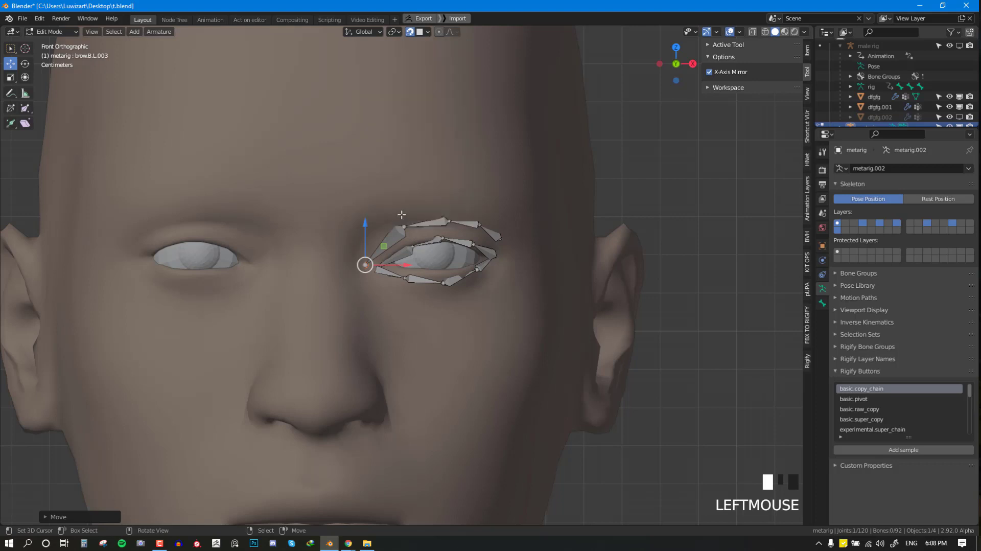
pyautogui.press('g')
pyautogui.click(374, 250)
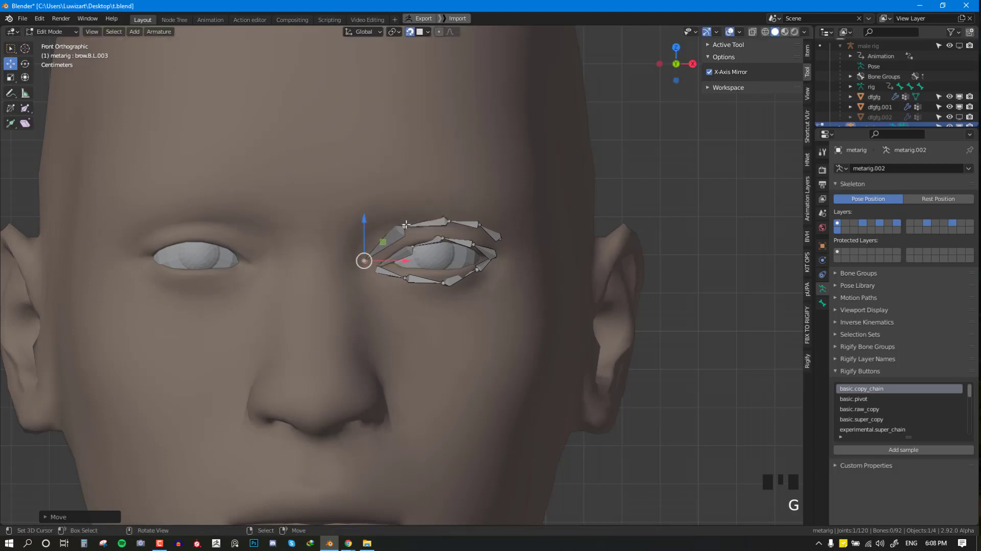
pyautogui.moveTo(406, 224); pyautogui.dragTo(500, 236, button='right')
pyautogui.moveTo(410, 246); pyautogui.dragTo(445, 233, button='right')
pyautogui.rightClick(443, 233)
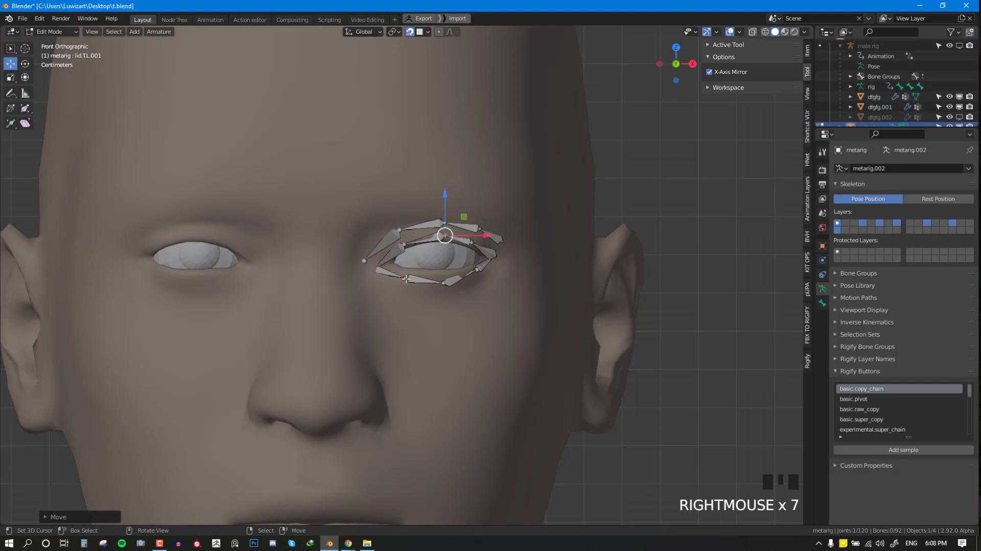
pyautogui.moveTo(406, 279); pyautogui.dragTo(479, 267, button='right')
# - Try moving the single upper lid joint at the left eye's outer corner, undoing each move
pyautogui.moveTo(497, 258); pyautogui.dragTo(491, 259, button='right')
pyautogui.hotkey('ctrl', 'z')
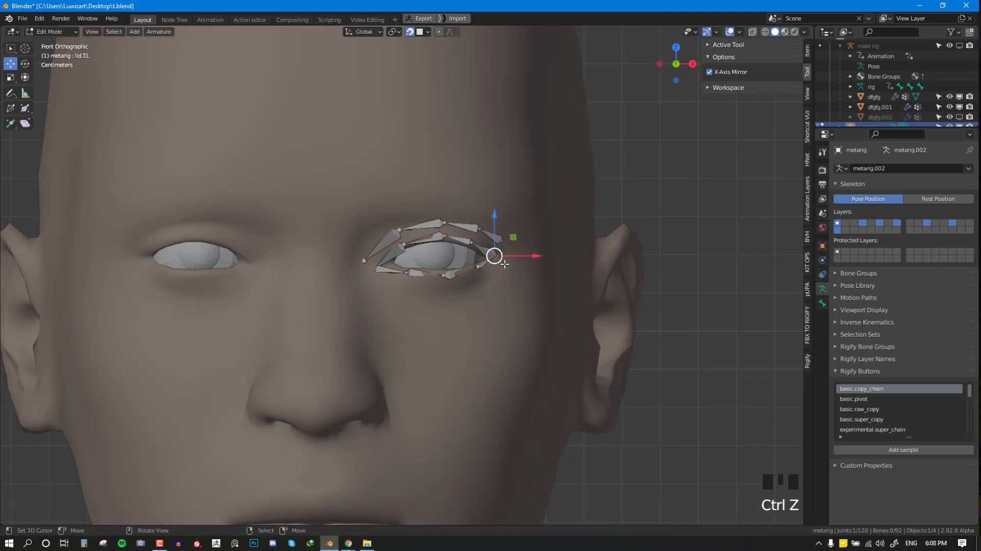
pyautogui.scroll(4, 396, 248)
pyautogui.keyDown('shift'); pyautogui.moveTo(396, 248); pyautogui.dragTo(353, 263, button='middle'); pyautogui.keyUp('shift')
pyautogui.scroll(-2, 353, 263)
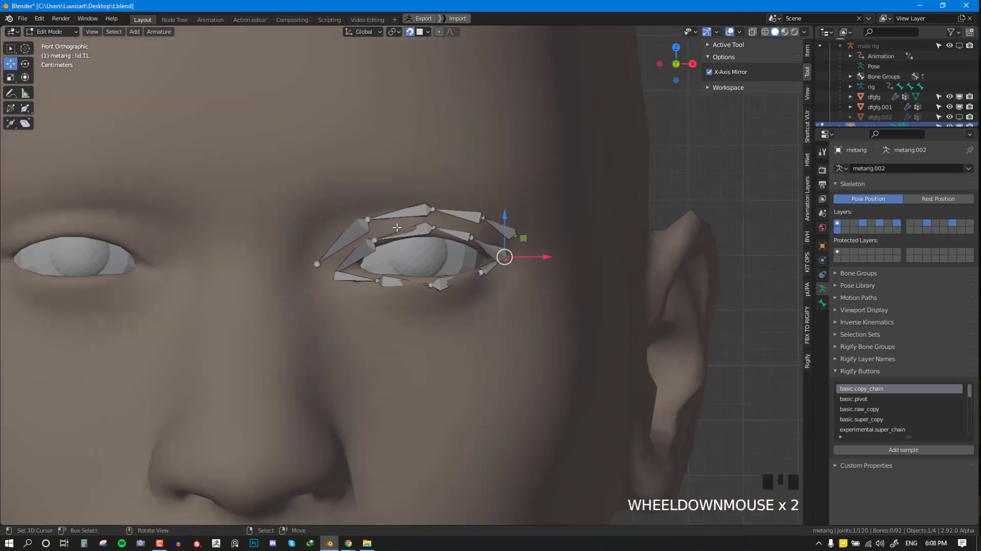
pyautogui.hotkey('alt', 'a')
pyautogui.scroll(-4, 171, 203)
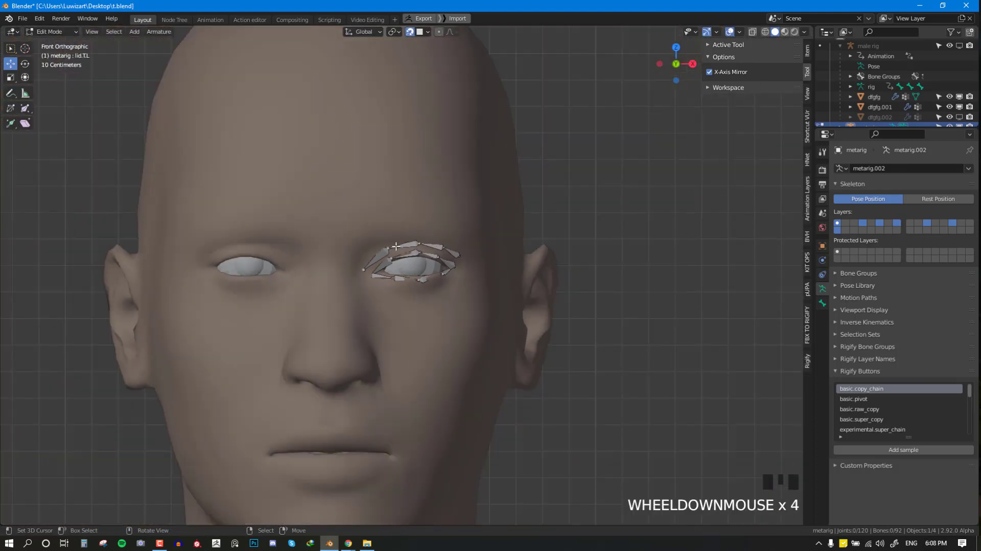
pyautogui.scroll(4, 481, 248)
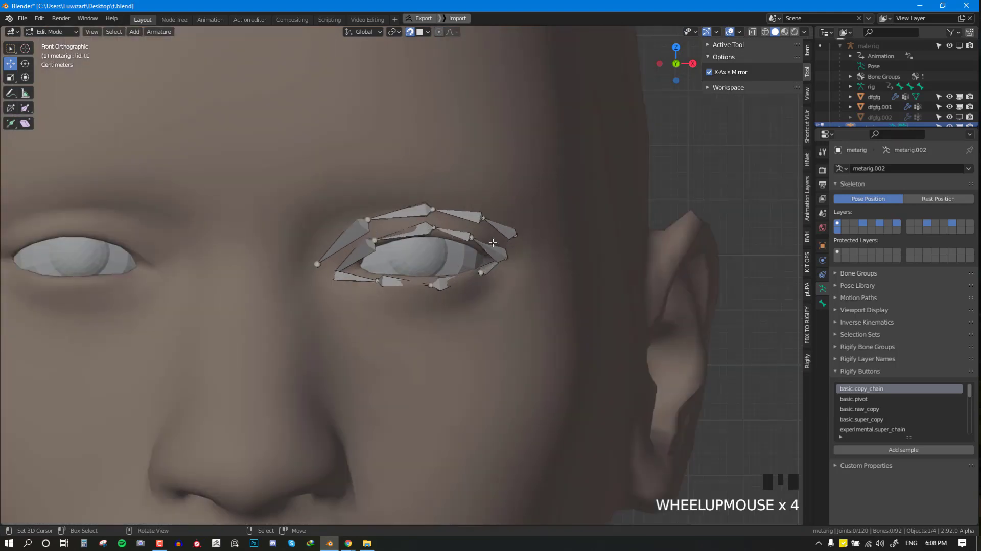
pyautogui.hotkey('alt', 'a')
pyautogui.rightClick(506, 256)
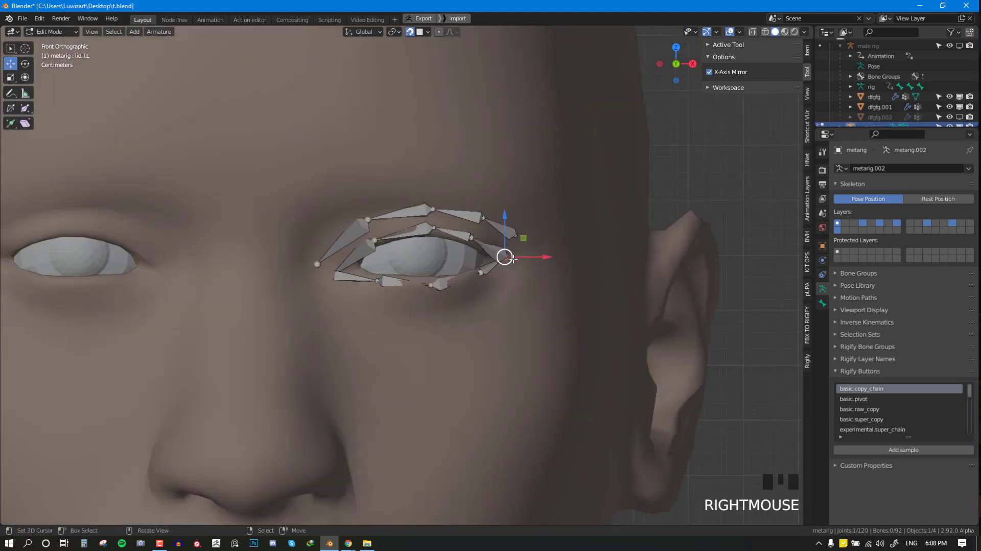
pyautogui.scroll(2, 515, 259)
pyautogui.press('g')
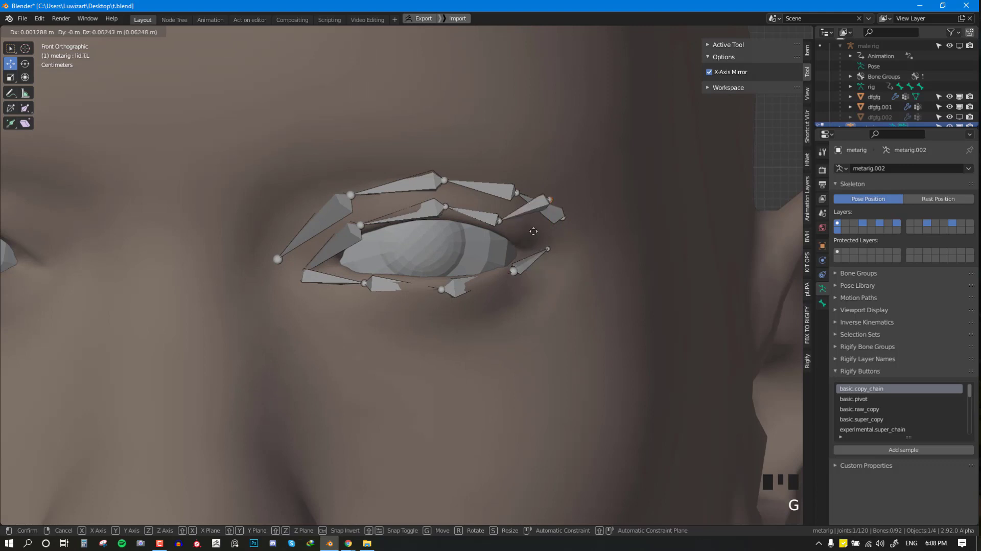
pyautogui.click(527, 246)
pyautogui.hotkey('ctrl', 'z')
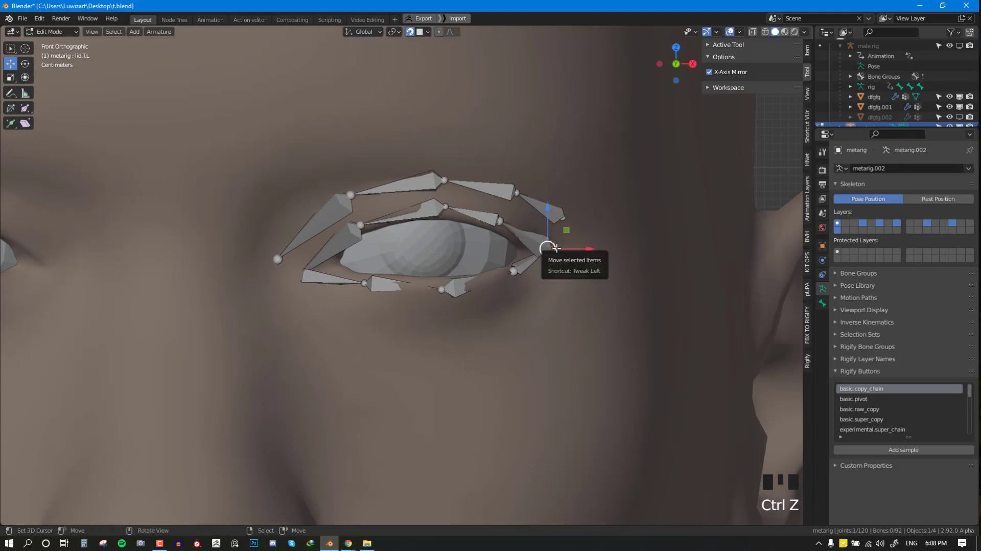
# - Circle-select the coinciding upper and lower lid joints at the left eye's outer corner and move them together onto the corner
pyautogui.hotkey('alt', 'a')
pyautogui.press('c')
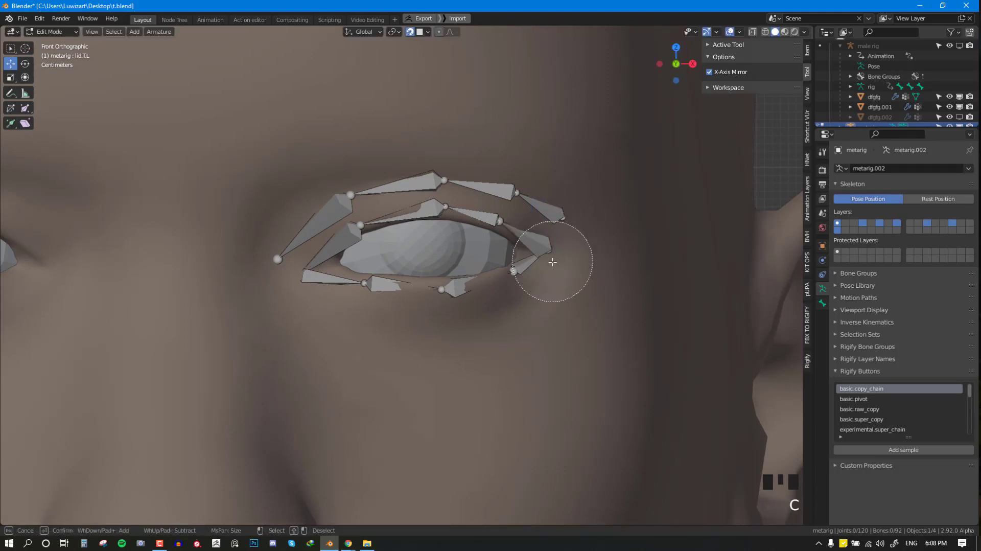
pyautogui.click(548, 248)
pyautogui.press('Escape')
pyautogui.press('g')
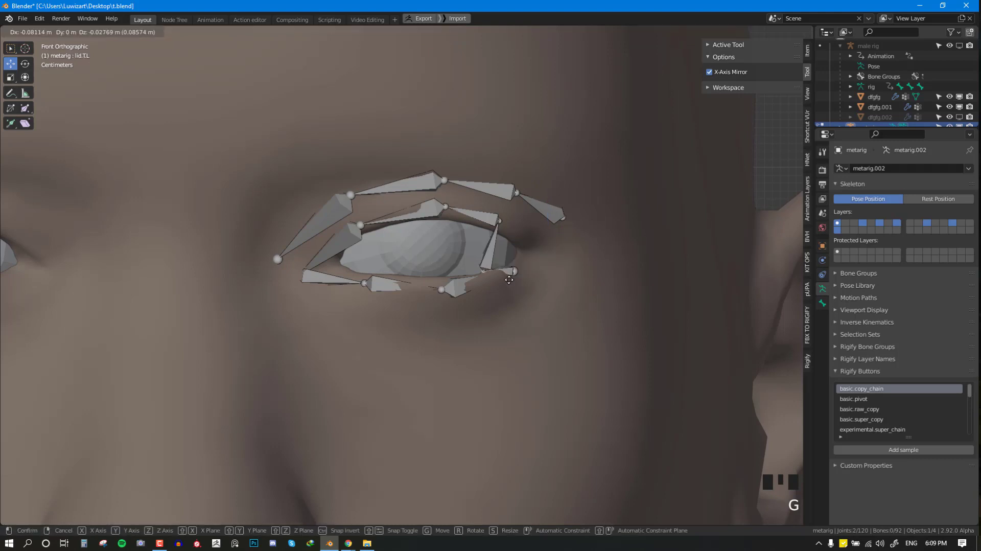
pyautogui.click(529, 250)
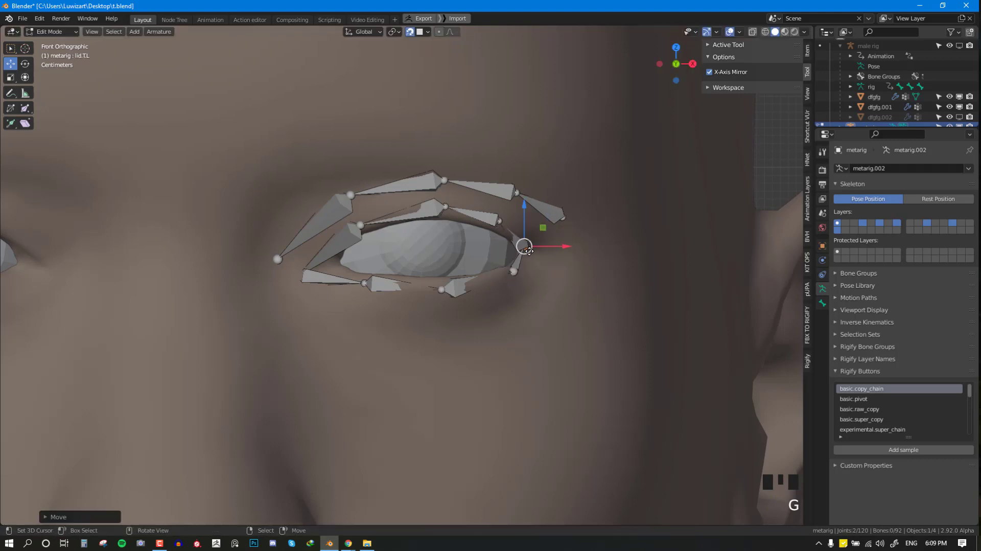
pyautogui.rightClick(512, 277)
# - Frame the eye bones from the side and snap the outer-corner lid joints closer to the eyelid corner on the skin surface
pyautogui.scroll(-2, 512, 277)
pyautogui.moveTo(512, 276); pyautogui.dragTo(394, 309, button='middle')
pyautogui.scroll(-3, 391, 305)
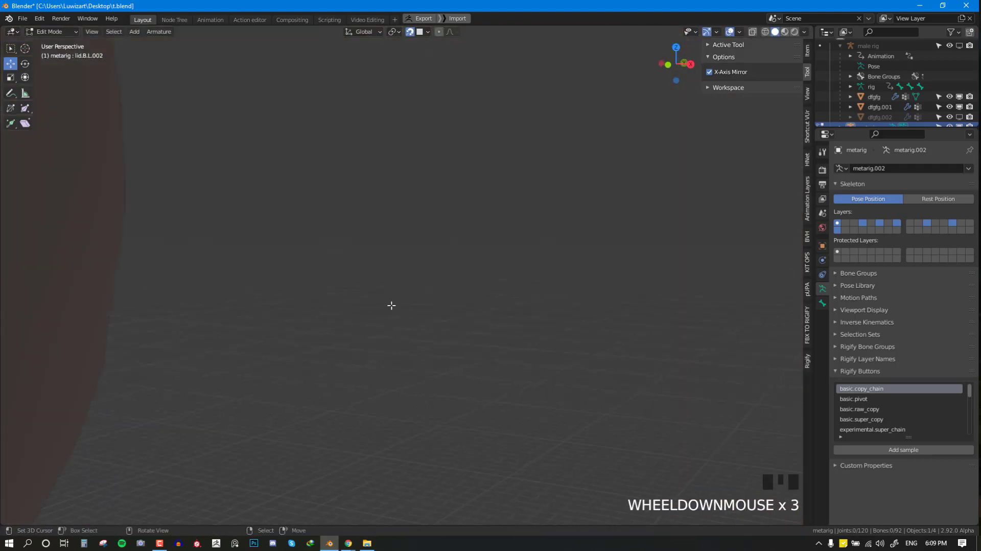
pyautogui.press('a')
pyautogui.press('KP_Decimal')
pyautogui.hotkey('alt', 'a')
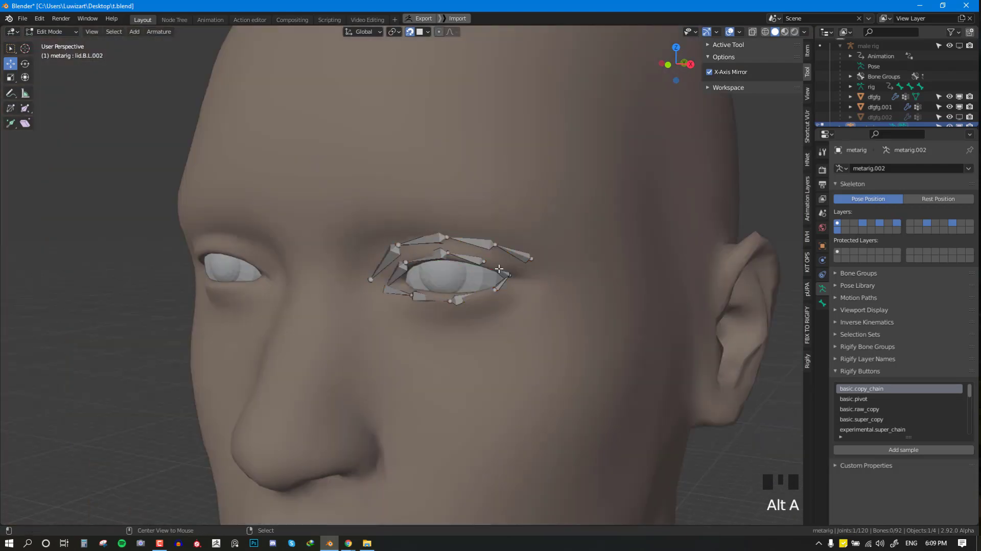
pyautogui.moveTo(440, 258); pyautogui.dragTo(444, 286, button='middle')
pyautogui.scroll(3, 444, 286)
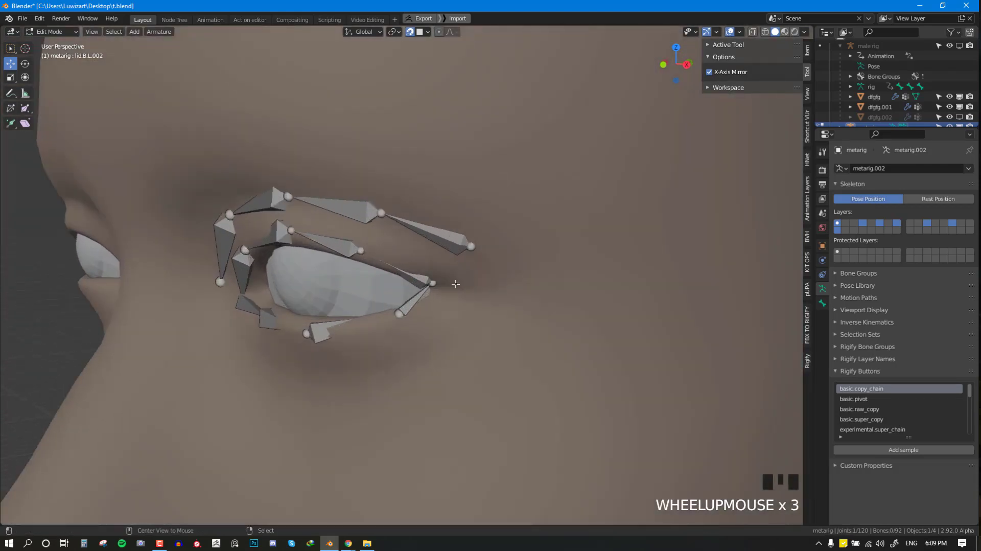
pyautogui.press('c')
pyautogui.click(433, 283)
pyautogui.press('g')
pyautogui.click(432, 281)
pyautogui.scroll(-4, 431, 281)
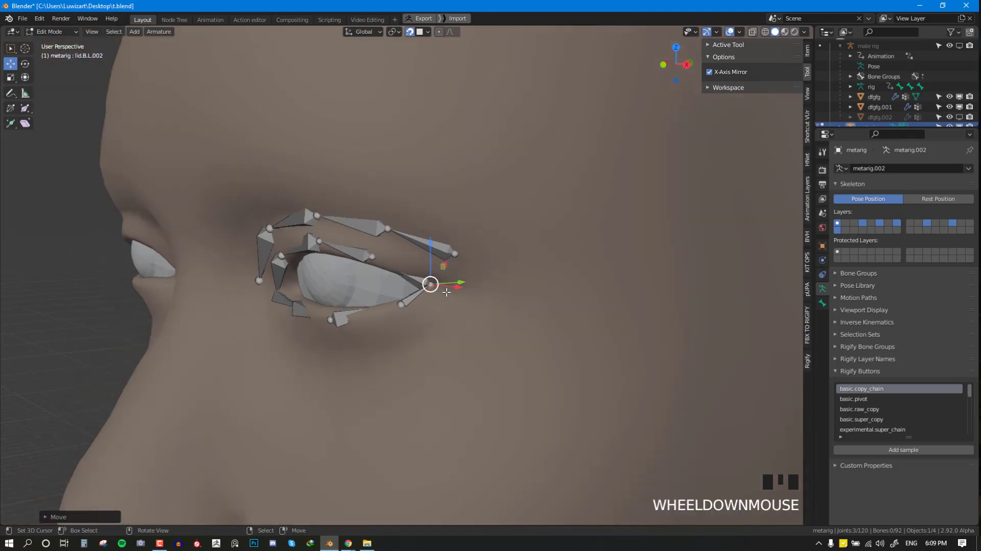
# - Circle-select the coinciding upper and lower lid joints at the left eye's inner corner and move them together onto the corner
pyautogui.hotkey('alt', 'a')
pyautogui.press('q')
pyautogui.click(492, 271)
pyautogui.moveTo(486, 276)
pyautogui.mouseDown(button='middle')
pyautogui.moveTo(539, 277)
pyautogui.moveTo(440, 274)
pyautogui.mouseUp(button='middle')
pyautogui.press('KP_1')
pyautogui.hotkey('alt', 'a')
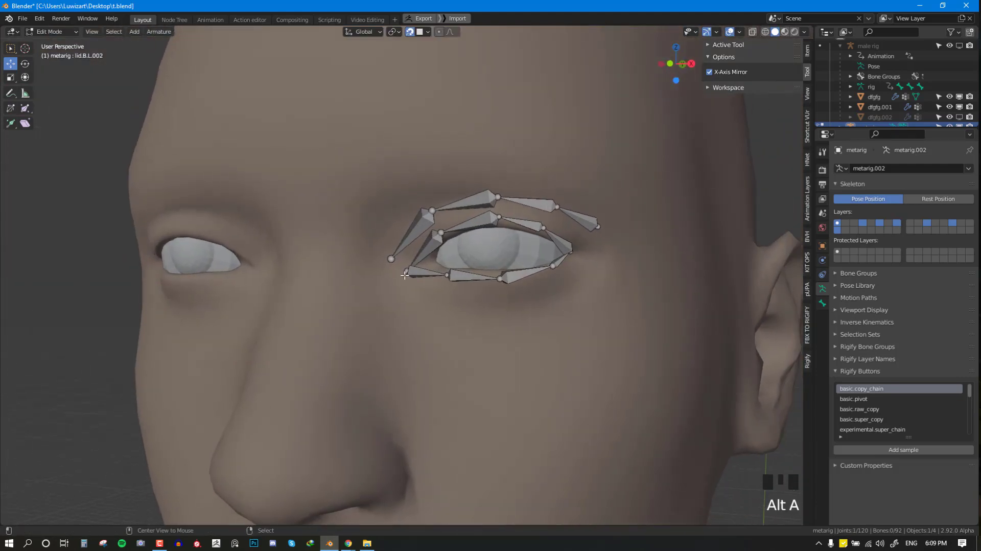
pyautogui.press('KP_1')
pyautogui.scroll(3, 487, 288)
pyautogui.click(521, 287)
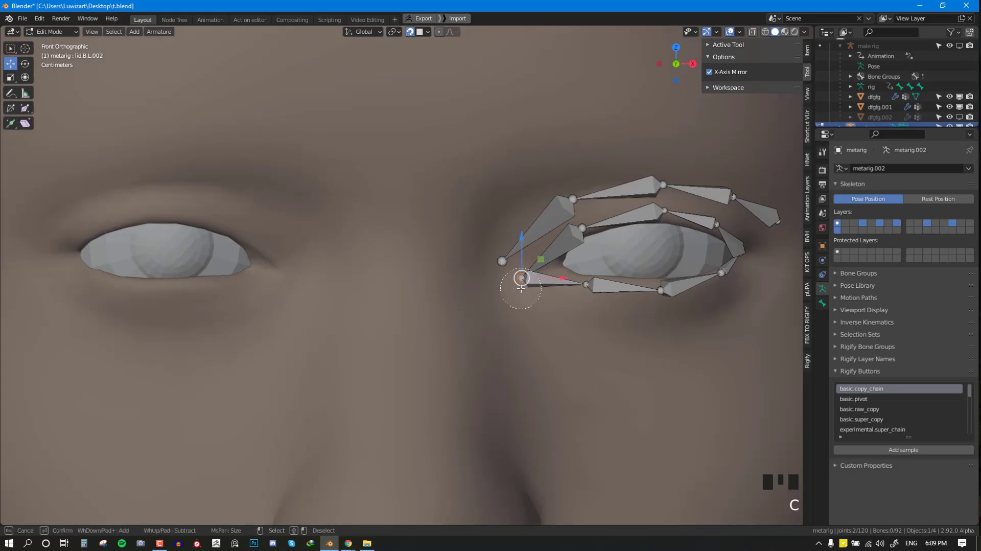
pyautogui.press('g')
pyautogui.click(532, 280)
pyautogui.scroll(-3, 533, 280)
pyautogui.hotkey('alt', 'a')
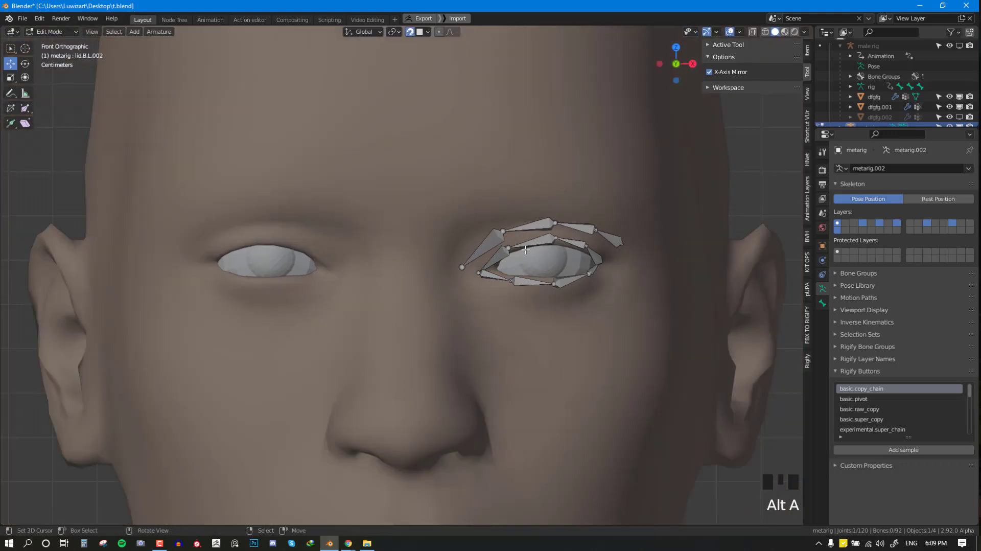
# - Adjust the inner lower-brow joint above the left eye and reveal all hidden bones
pyautogui.moveTo(503, 233); pyautogui.dragTo(492, 229, button='right')
pyautogui.hotkey('alt', 'a')
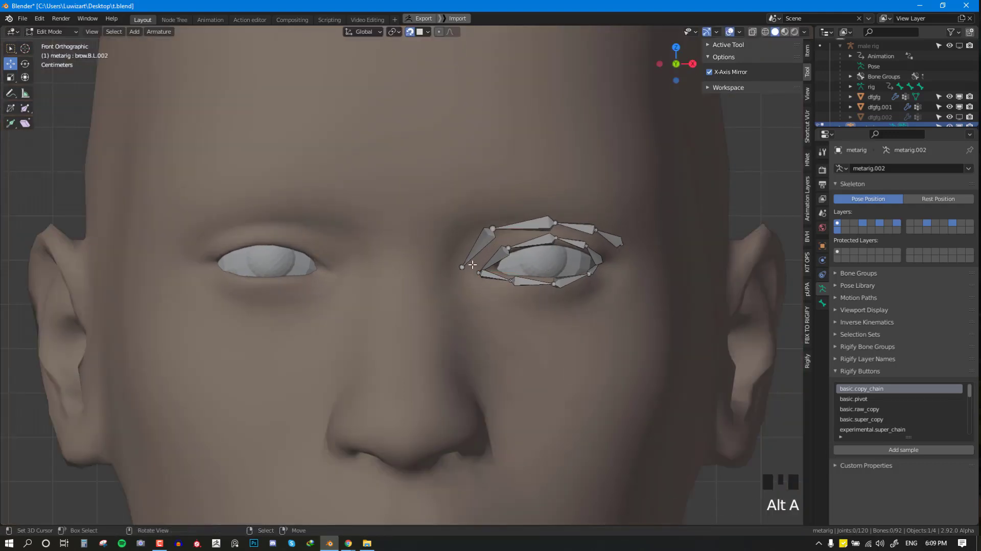
pyautogui.rightClick(462, 266)
pyautogui.hotkey('alt', 'h')
pyautogui.scroll(-4, 616, 230)
pyautogui.hotkey('alt', 'a')
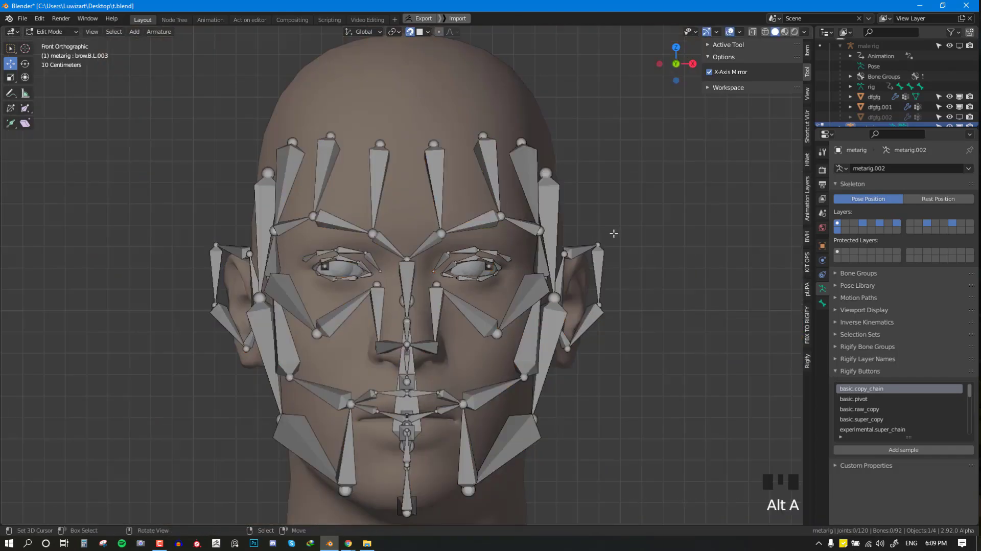
# - Raise the inner left upper-brow joint, together with the attached forehead bone's end, on the forehead surface
pyautogui.moveTo(616, 230); pyautogui.dragTo(447, 221, button='middle')
pyautogui.scroll(2, 575, 230)
pyautogui.press('KP_1')
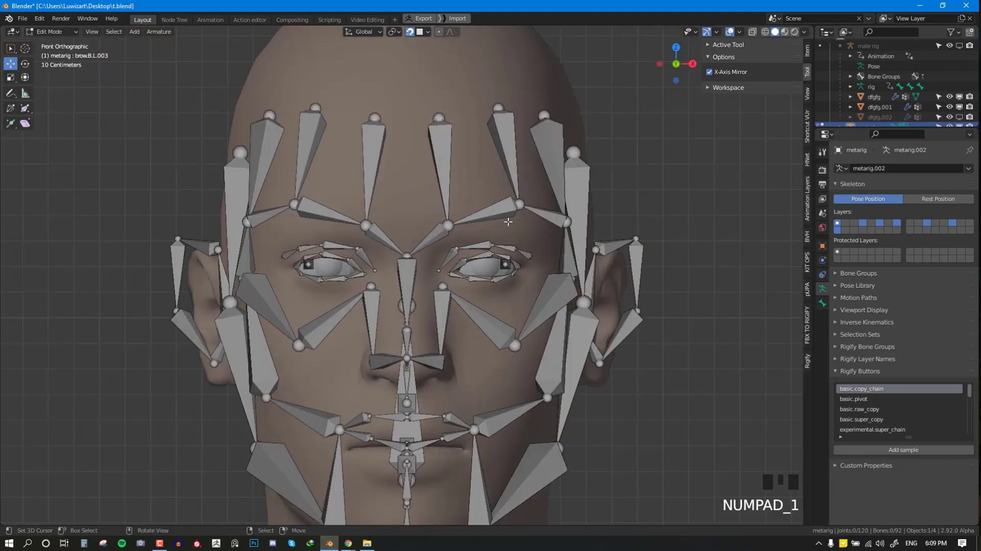
pyautogui.hotkey('alt', 'a')
pyautogui.rightClick(446, 220)
pyautogui.press('g')
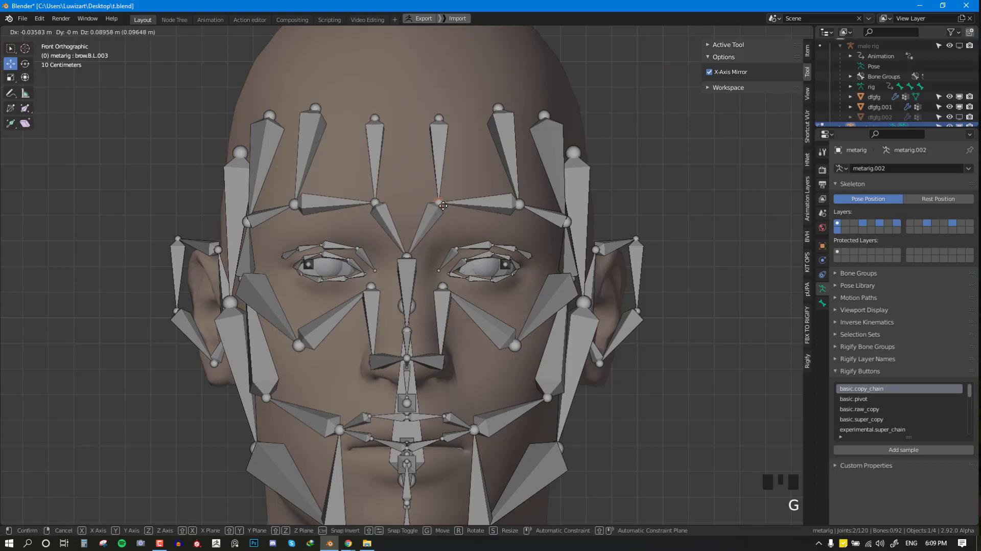
pyautogui.click(437, 191)
pyautogui.moveTo(437, 191); pyautogui.dragTo(432, 217, button='middle')
pyautogui.hotkey('alt', 'a')
# - Circle-select and raise the middle and outer joints of the left upper-brow chain on the forehead surface
pyautogui.rightClick(421, 265)
pyautogui.moveTo(421, 265); pyautogui.dragTo(438, 266, button='middle')
pyautogui.rightClick(472, 274)
pyautogui.press('c')
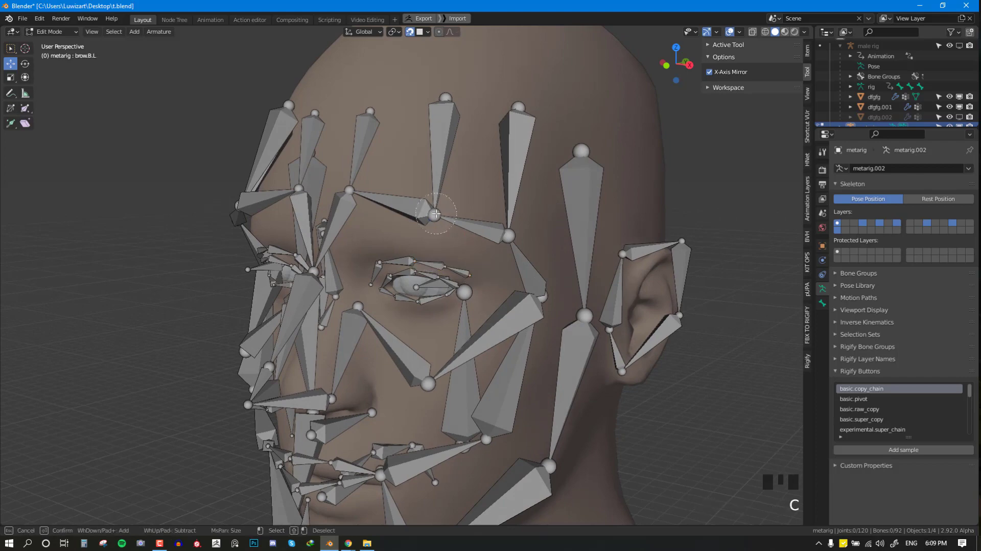
pyautogui.click(435, 213)
pyautogui.rightClick(435, 213)
pyautogui.press('g')
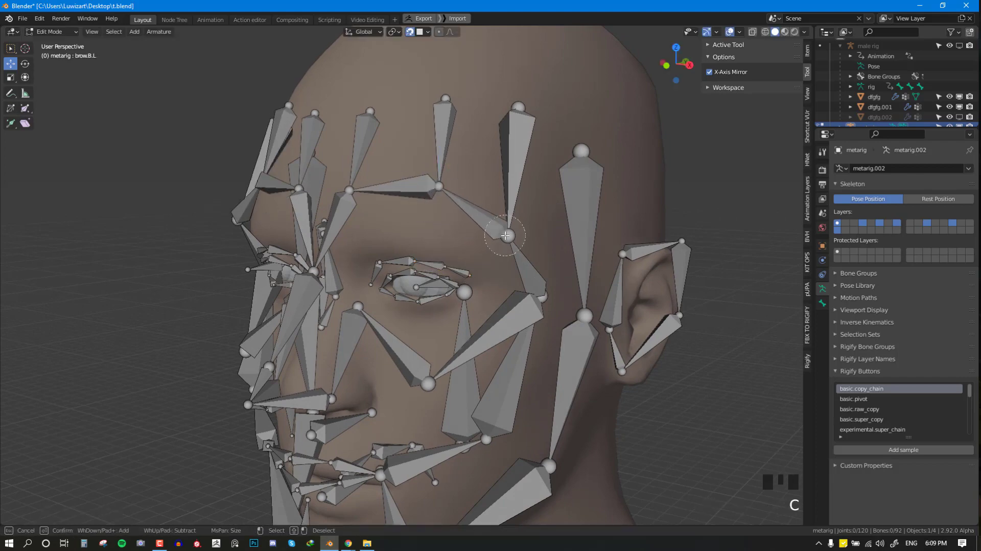
pyautogui.moveTo(508, 235)
pyautogui.mouseDown(button='middle')
pyautogui.moveTo(490, 211)
pyautogui.moveTo(499, 235)
pyautogui.mouseUp(button='middle')
pyautogui.click(490, 211)
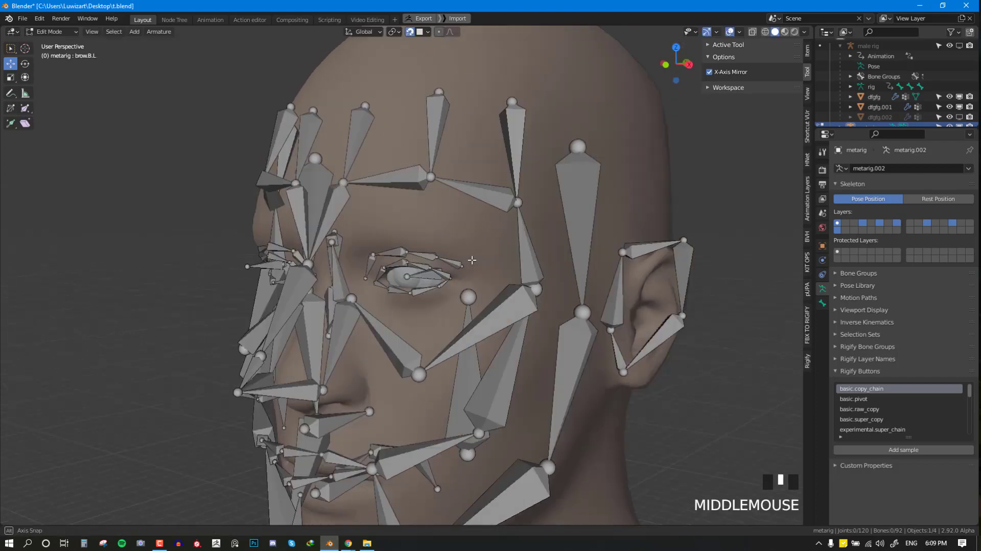
# - Select the whole left lower-brow chain and move it up onto the eyebrow ridge
pyautogui.scroll(2, 500, 239)
pyautogui.press('l')
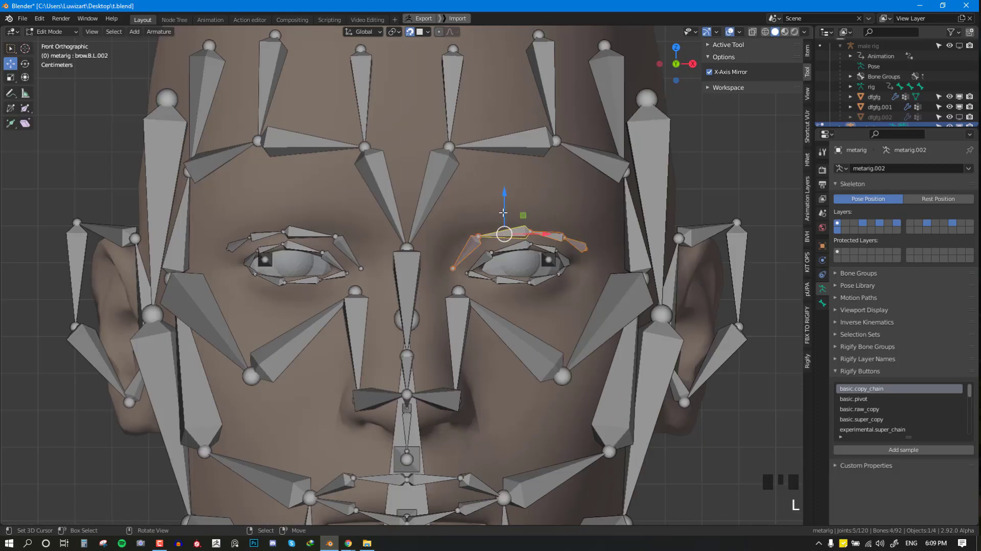
pyautogui.hotkey('alt', 'a')
pyautogui.moveTo(503, 212); pyautogui.dragTo(573, 210, button='middle')
pyautogui.click(562, 215)
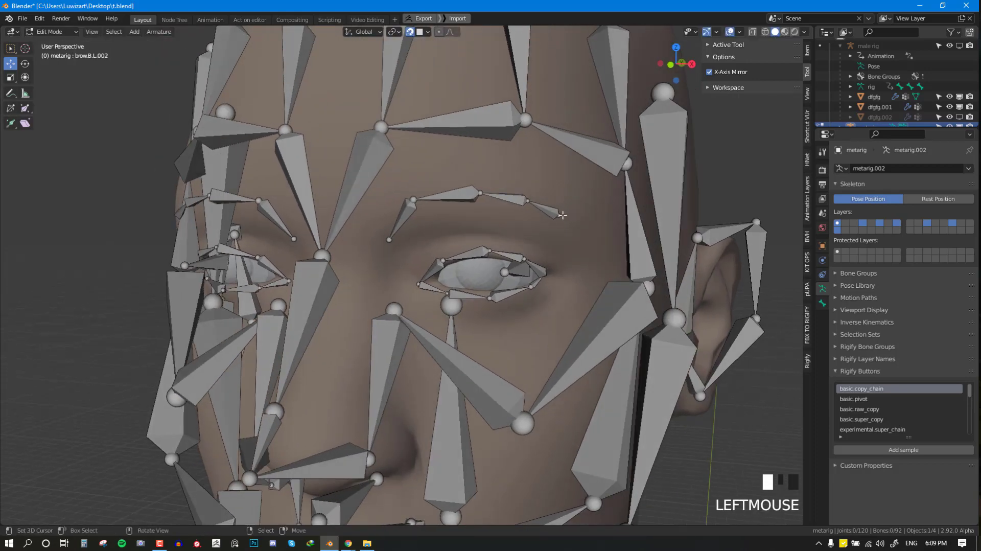
# - Move the outer end and the neighbouring joint of the left lower-brow chain outward along the brow
pyautogui.press('c')
pyautogui.click(557, 219)
pyautogui.rightClick(557, 219)
pyautogui.press('g')
pyautogui.click(580, 246)
pyautogui.hotkey('alt', 'a')
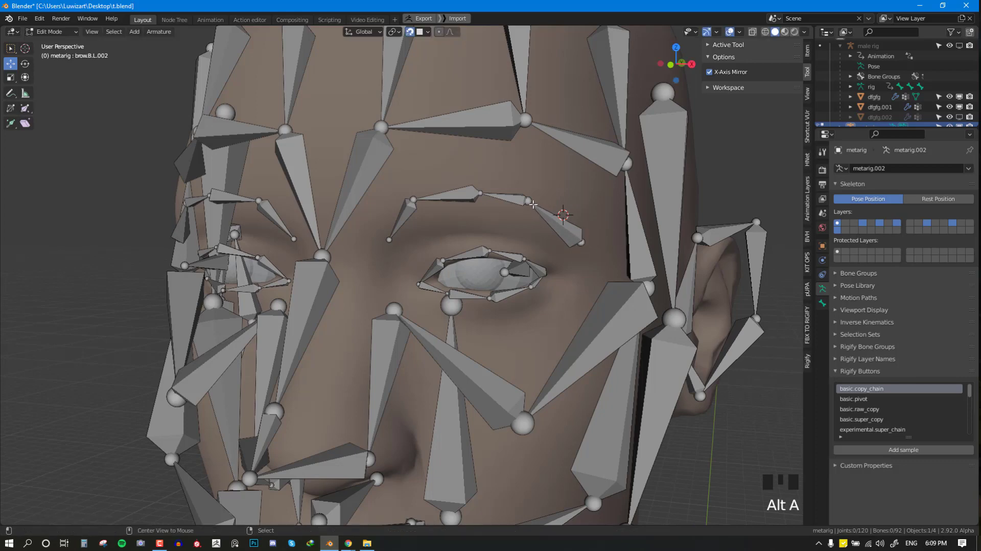
pyautogui.moveTo(532, 204); pyautogui.dragTo(543, 209, button='right')
# - Adjust the inner bone and joint of the left lower-brow chain to follow the eyebrow from the front
pyautogui.press('KP_1')
pyautogui.hotkey('alt', 'a')
pyautogui.rightClick(473, 192)
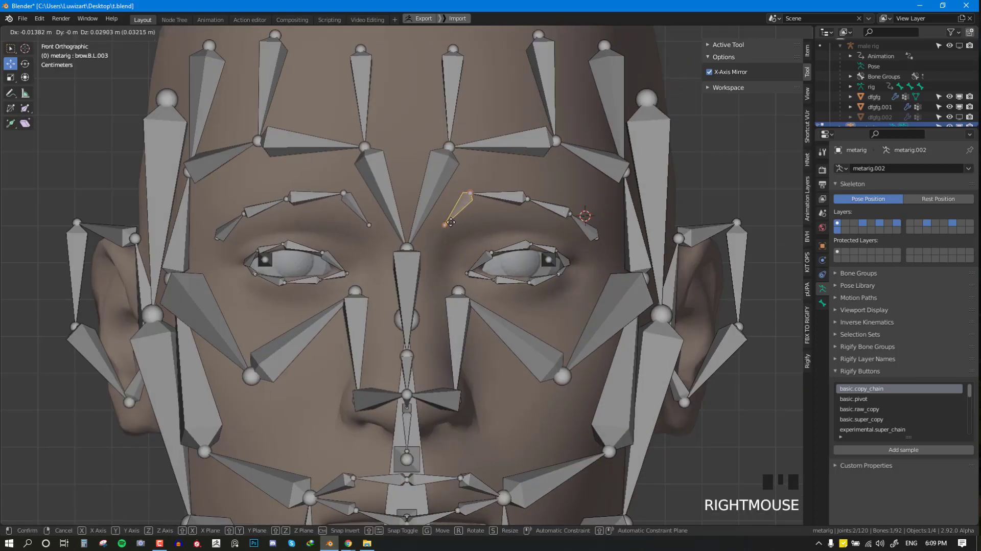
pyautogui.moveTo(474, 192); pyautogui.dragTo(476, 194, button='right')
pyautogui.hotkey('alt', 'a')
pyautogui.scroll(-2, 470, 219)
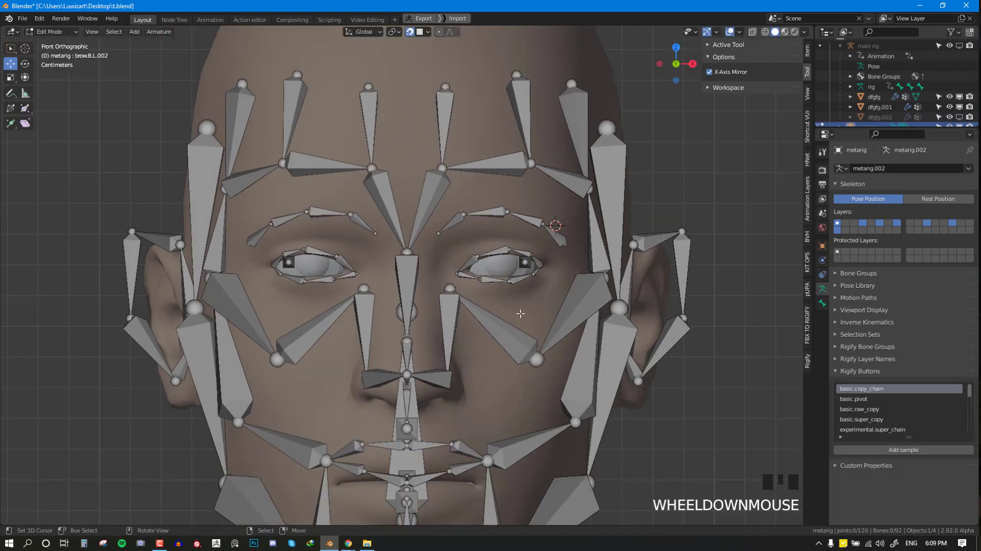
# - Move the joint of the left upper cheek bones up and outward on the cheek surface below the eye
pyautogui.scroll(4, 470, 219)
pyautogui.hotkey('alt', 'a')
pyautogui.scroll(-2, 470, 219)
pyautogui.moveTo(399, 276); pyautogui.dragTo(506, 272, button='middle')
pyautogui.press('KP_1')
pyautogui.moveTo(485, 284); pyautogui.dragTo(503, 264, button='right')
pyautogui.press('KP_1')
pyautogui.scroll(-2, 511, 250)
pyautogui.moveTo(505, 225); pyautogui.dragTo(478, 231, button='middle')
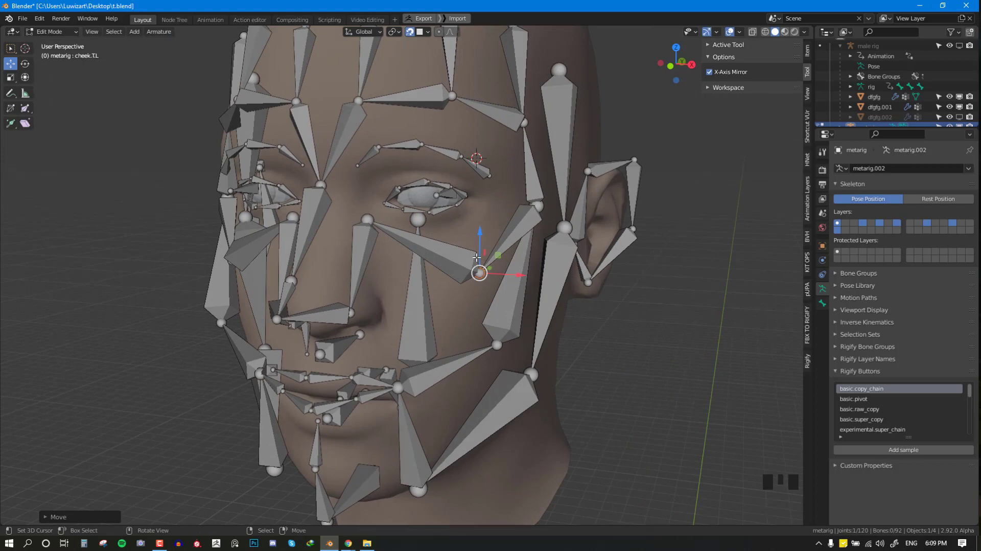
# - Reposition the remaining left cheek joints on the cheek surface, checking them from the front
pyautogui.moveTo(476, 257); pyautogui.dragTo(363, 354, button='middle')
pyautogui.rightClick(441, 254)
pyautogui.scroll(2, 485, 256)
pyautogui.press('g')
pyautogui.click(510, 257)
pyautogui.press('KP_1')
pyautogui.rightClick(459, 304)
pyautogui.press('KP_1')
# - From the side, move the left jaw corner, upper jaw joint and temple end back toward the ear
pyautogui.press('KP_3')
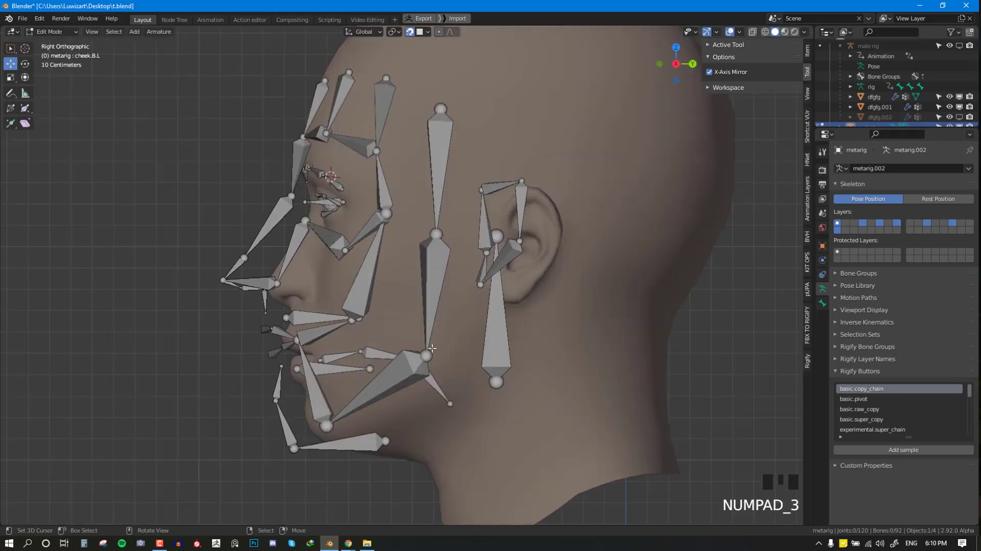
pyautogui.moveTo(433, 348); pyautogui.dragTo(476, 341, button='right')
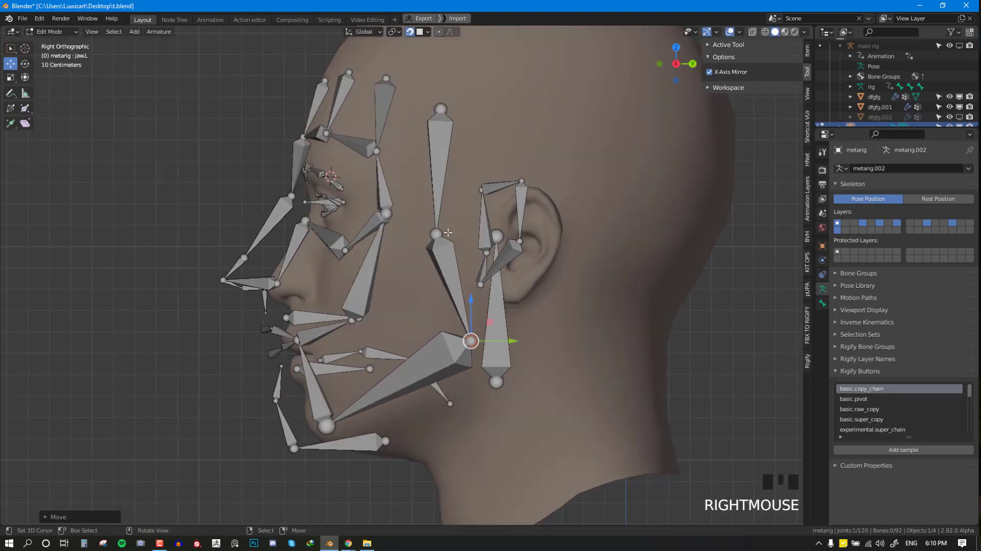
pyautogui.moveTo(436, 233); pyautogui.dragTo(463, 229, button='right')
pyautogui.moveTo(440, 108); pyautogui.dragTo(454, 95, button='right')
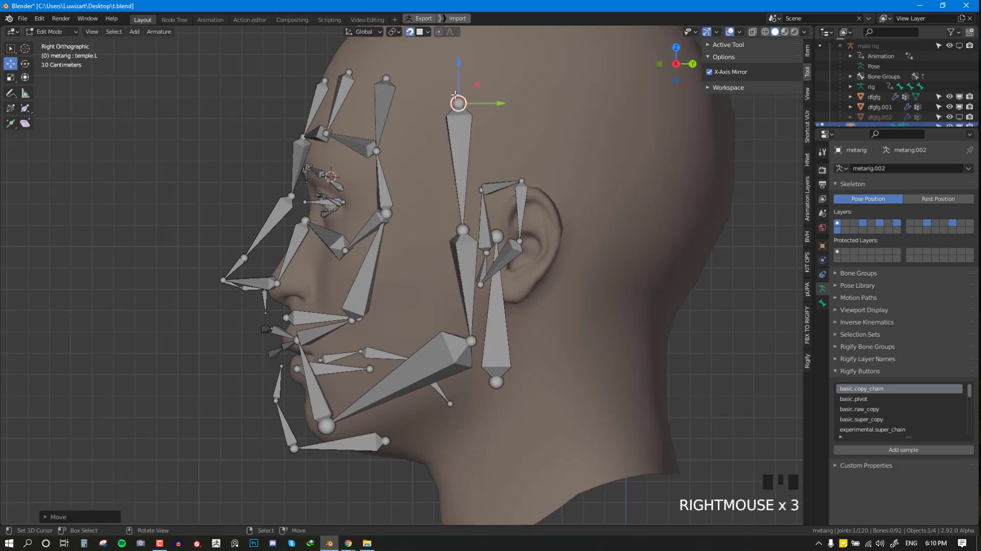
pyautogui.moveTo(454, 95); pyautogui.dragTo(486, 161, button='middle')
pyautogui.hotkey('alt', 'a')
# - Move the left jawline joint near the chin farther back along the lower edge of the jaw
pyautogui.press('KP_1')
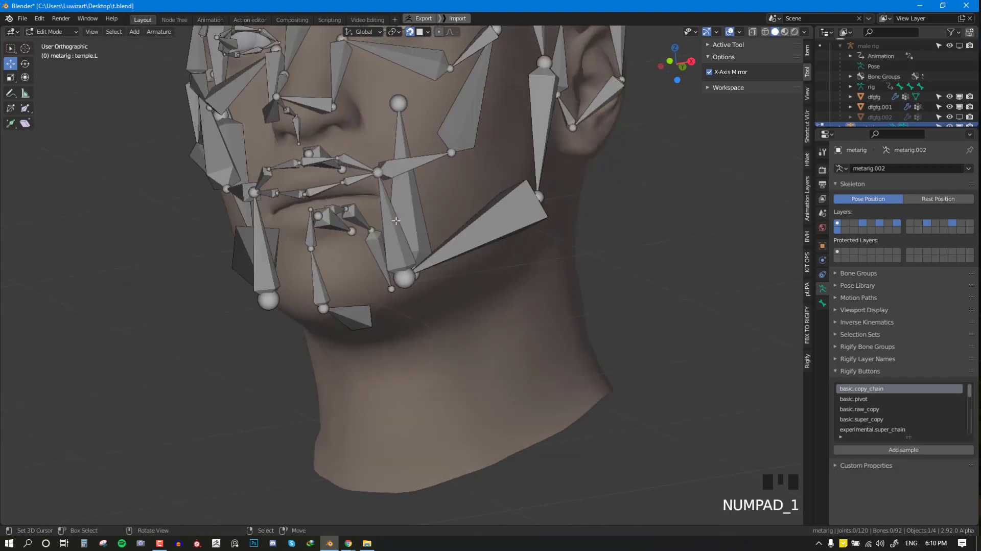
pyautogui.hotkey('alt', 'a')
pyautogui.moveTo(401, 255); pyautogui.dragTo(259, 341, button='middle')
pyautogui.moveTo(269, 323); pyautogui.dragTo(317, 317, button='right')
pyautogui.moveTo(344, 306); pyautogui.dragTo(455, 215, button='middle')
pyautogui.hotkey('alt', 'a')
# - Isolate the linked left ear bones by hiding all other bones
pyautogui.press('KP_3')
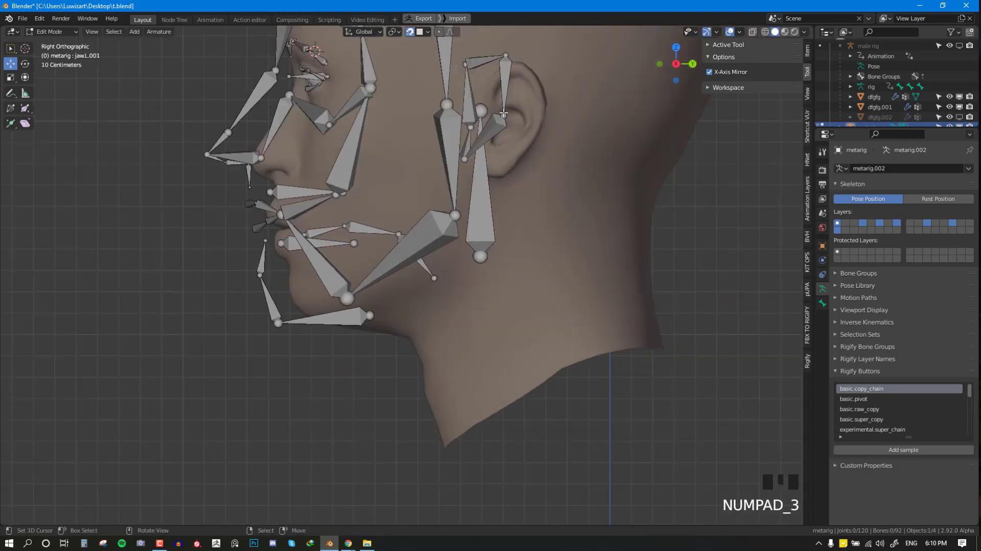
pyautogui.press('l')
pyautogui.hotkey('shift', 'h')
pyautogui.hotkey('alt', 'a')
pyautogui.moveTo(504, 115); pyautogui.dragTo(551, 124, button='middle')
pyautogui.hotkey('ctrl', 'z')
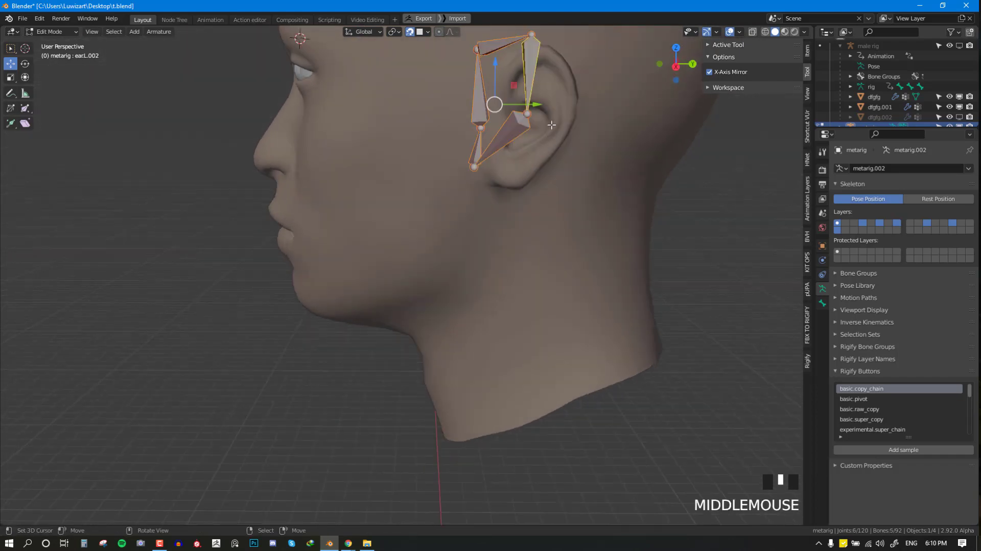
# - Snap the left ear chain's rear, upper rear and upper front joints to the ear's outer rim
pyautogui.moveTo(532, 119); pyautogui.dragTo(561, 144, button='right')
pyautogui.keyDown('shift'); pyautogui.moveTo(561, 145); pyautogui.dragTo(561, 196, button='middle'); pyautogui.keyUp('shift')
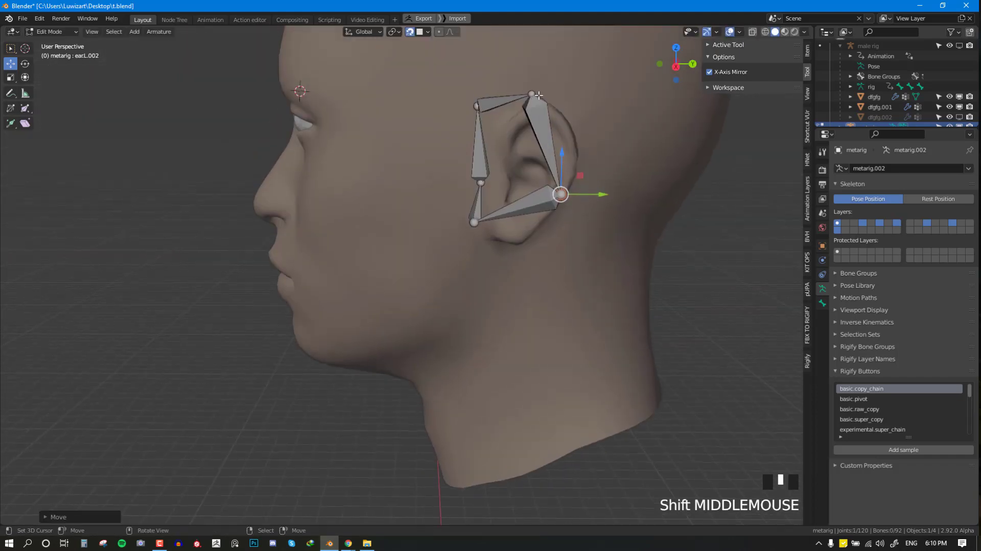
pyautogui.moveTo(532, 88); pyautogui.dragTo(563, 117, button='right')
pyautogui.moveTo(478, 106); pyautogui.dragTo(536, 103, button='right')
# - Circle-select the coinciding front ear joints, move them to the ear's front edge, and place the lower joint on the lobe
pyautogui.moveTo(480, 183); pyautogui.dragTo(481, 183, button='right')
pyautogui.hotkey('ctrl', 'z')
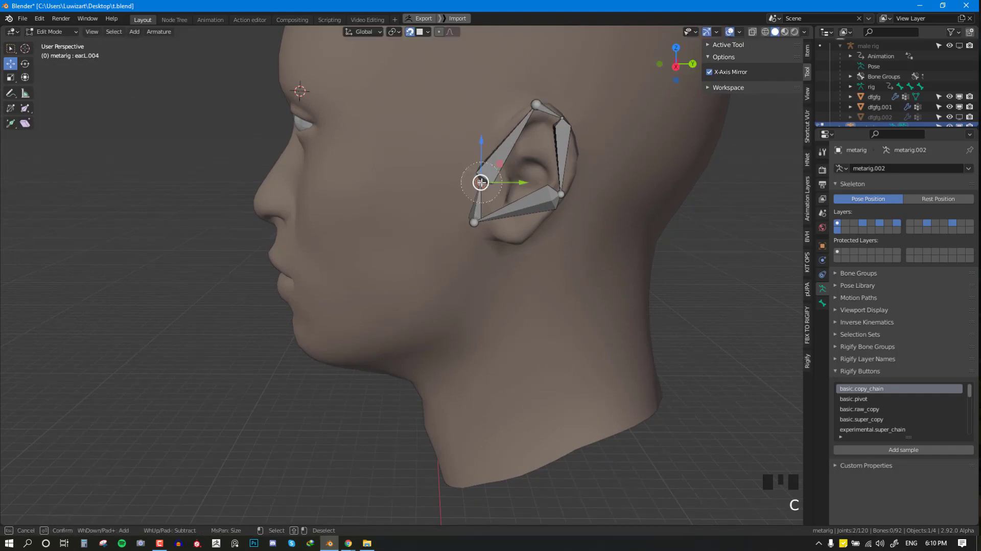
pyautogui.rightClick(482, 182)
pyautogui.press('g')
pyautogui.click(499, 159)
pyautogui.hotkey('alt', 'a')
pyautogui.moveTo(475, 223); pyautogui.dragTo(507, 239, button='right')
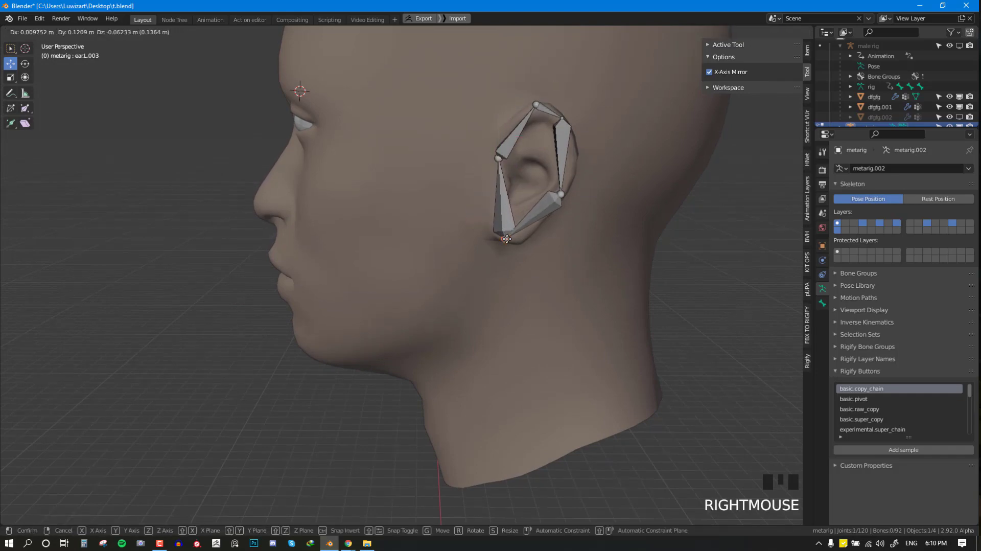
# - Reveal all hidden bones and clear the selection
pyautogui.press('KP_1')
pyautogui.hotkey('alt', 'a')
pyautogui.hotkey('alt', 'h')
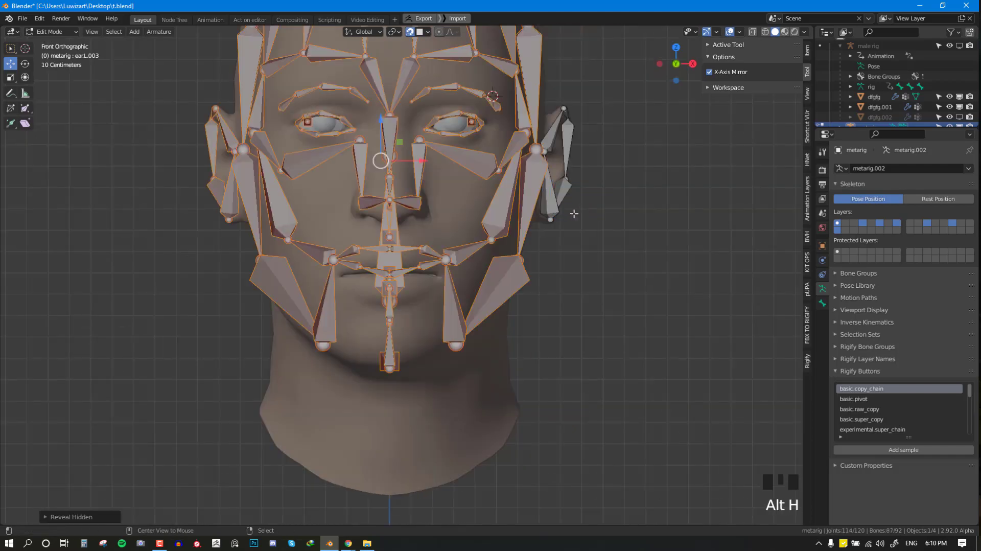
pyautogui.moveTo(574, 214); pyautogui.dragTo(547, 234, button='middle')
pyautogui.hotkey('alt', 'a')
# - Locate the teeth and tongue bones inside the mouth and select the two front tongue bones
pyautogui.scroll(3, 443, 233)
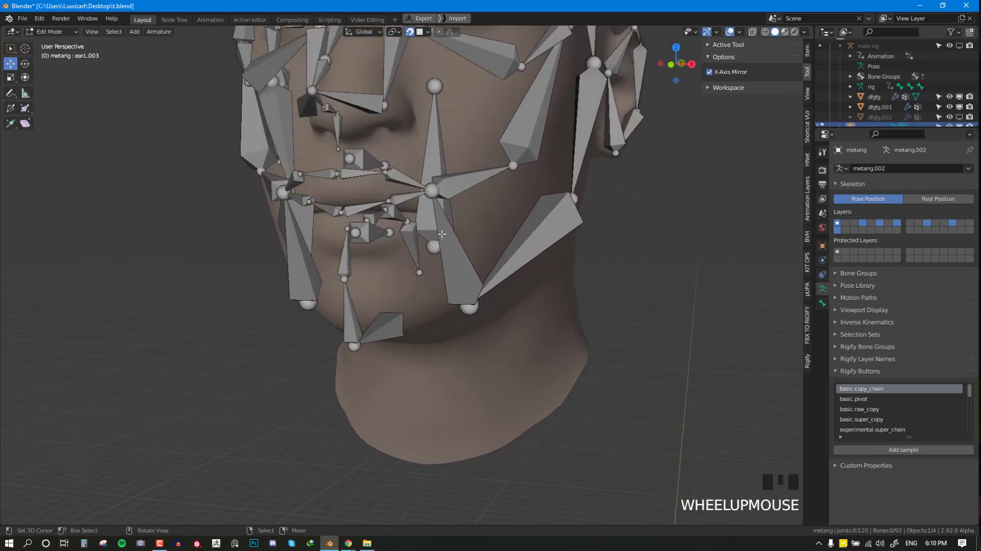
pyautogui.moveTo(442, 233); pyautogui.dragTo(374, 192, button='middle')
pyautogui.rightClick(374, 191)
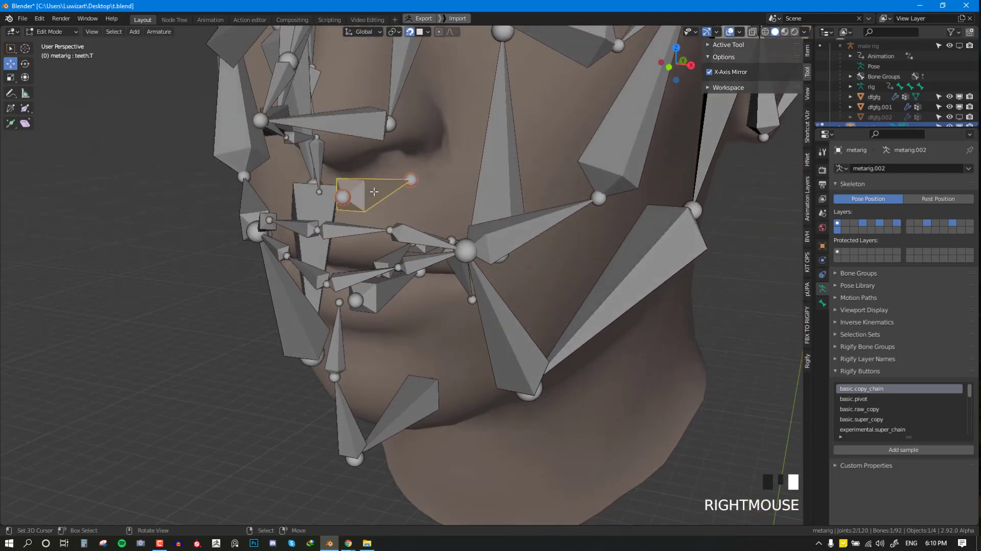
pyautogui.moveTo(281, 145); pyautogui.dragTo(407, 235, button='middle')
pyautogui.rightClick(342, 279)
pyautogui.rightClick(413, 233)
pyautogui.keyDown('shift'); pyautogui.rightClick(407, 236); pyautogui.keyUp('shift')
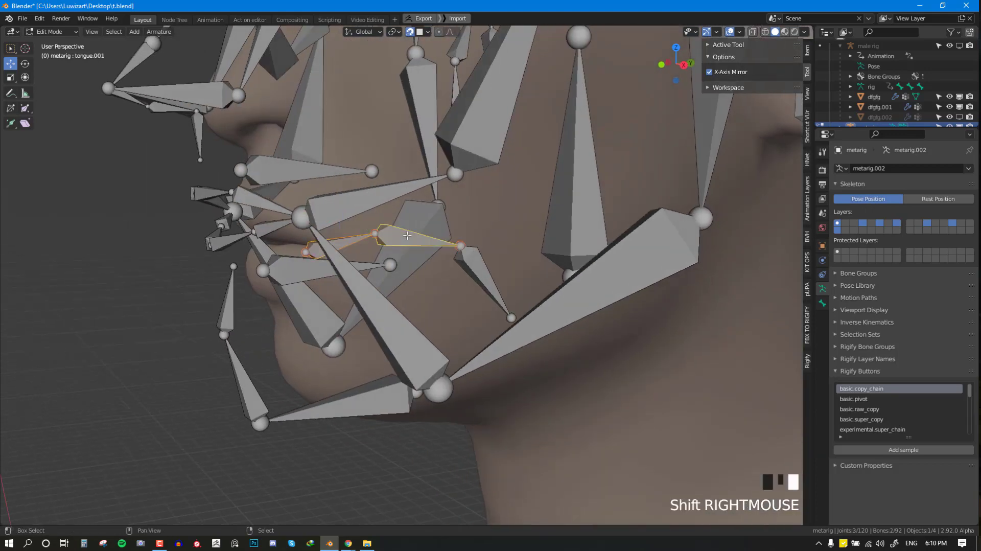
# - Add the rear tongue bone and the upper and lower teeth bones to the selection
pyautogui.scroll(-1, 482, 284)
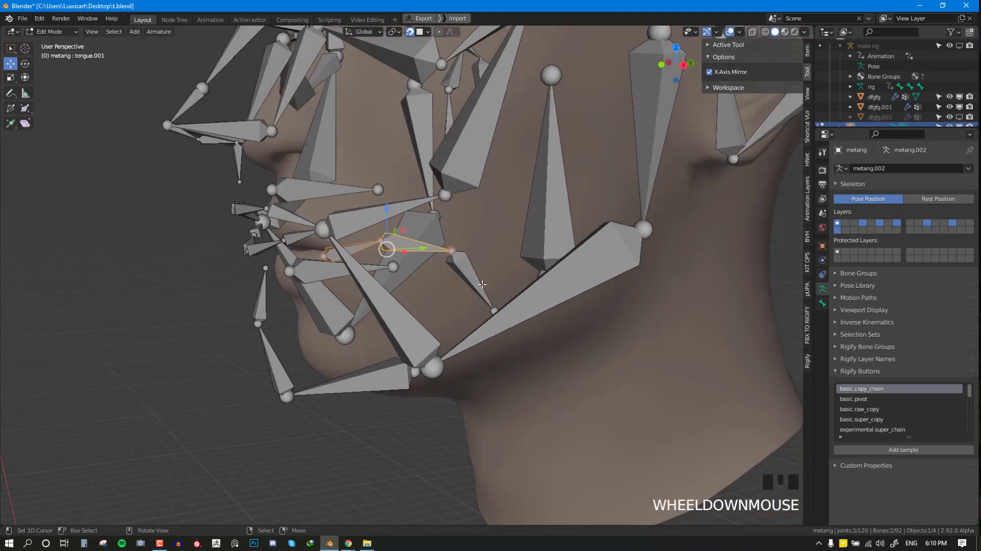
pyautogui.scroll(-2, 481, 284)
pyautogui.moveTo(400, 286); pyautogui.dragTo(392, 267, button='middle')
pyautogui.scroll(1, 419, 265)
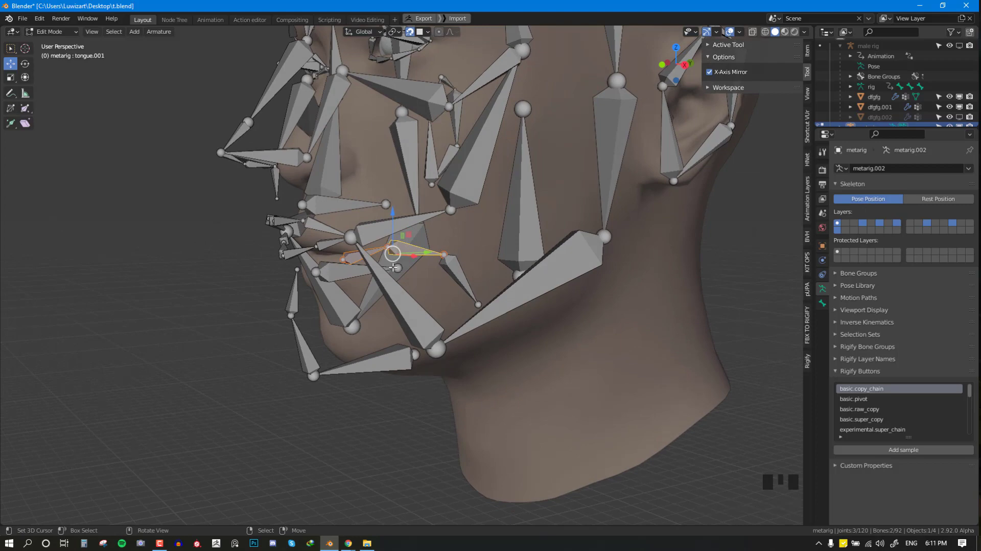
pyautogui.moveTo(392, 267); pyautogui.dragTo(445, 265, button='middle')
pyautogui.keyDown('shift'); pyautogui.rightClick(452, 276); pyautogui.keyUp('shift')
pyautogui.keyDown('shift'); pyautogui.rightClick(372, 204); pyautogui.keyUp('shift')
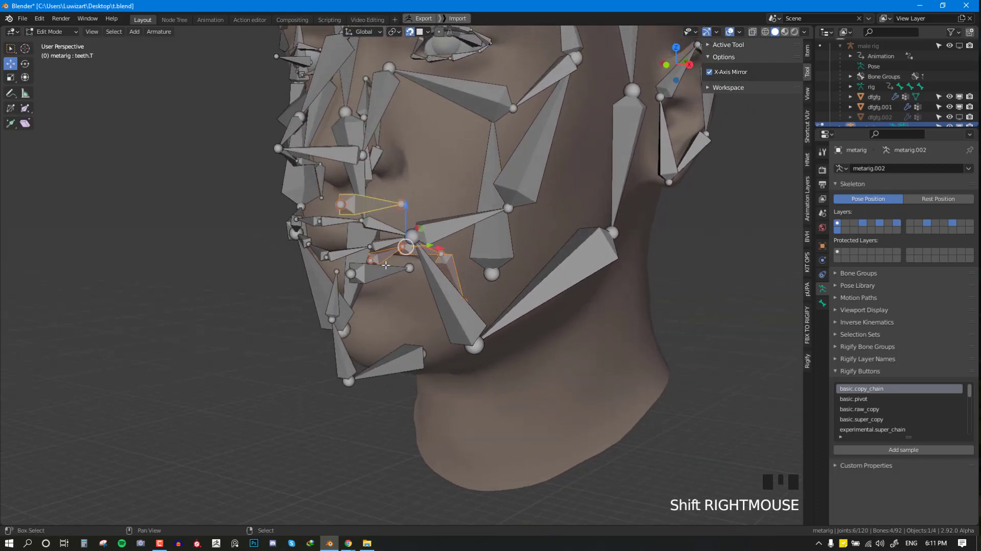
pyautogui.keyDown('shift'); pyautogui.rightClick(383, 271); pyautogui.keyUp('shift')
# - Turn off Deform for the selected tongue and teeth bones and return to Object Mode
pyautogui.click(823, 303)
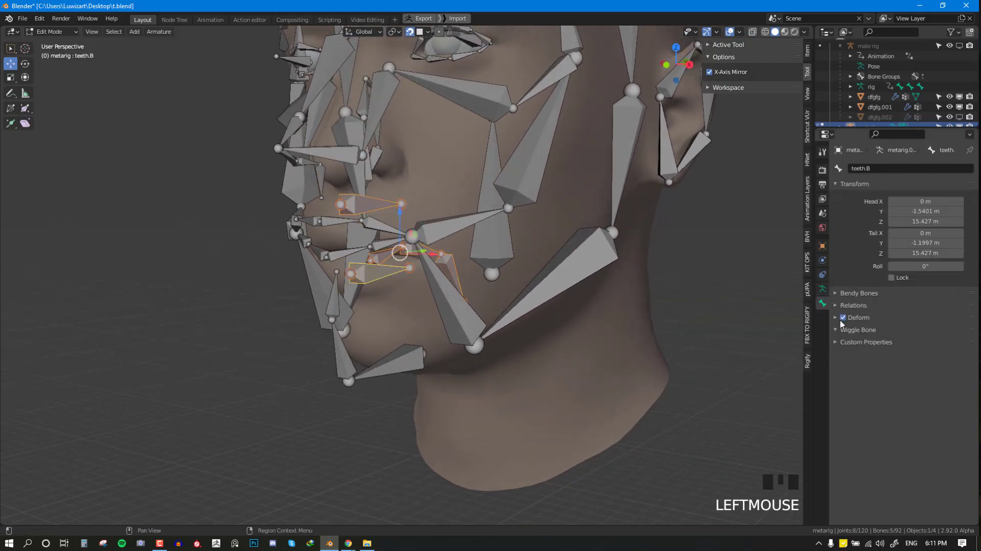
pyautogui.scroll(2, 362, 301)
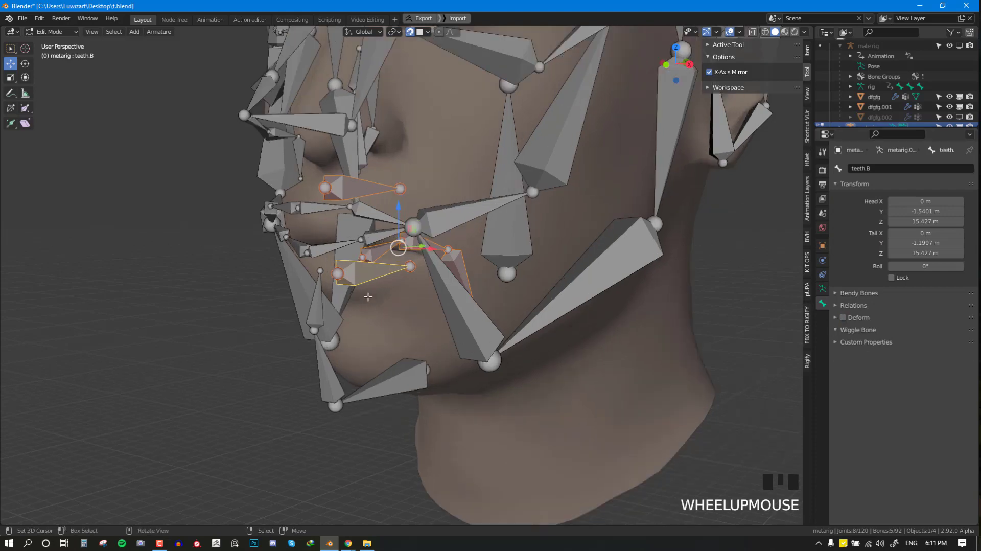
pyautogui.press('Tab')
pyautogui.scroll(-5, 410, 273)
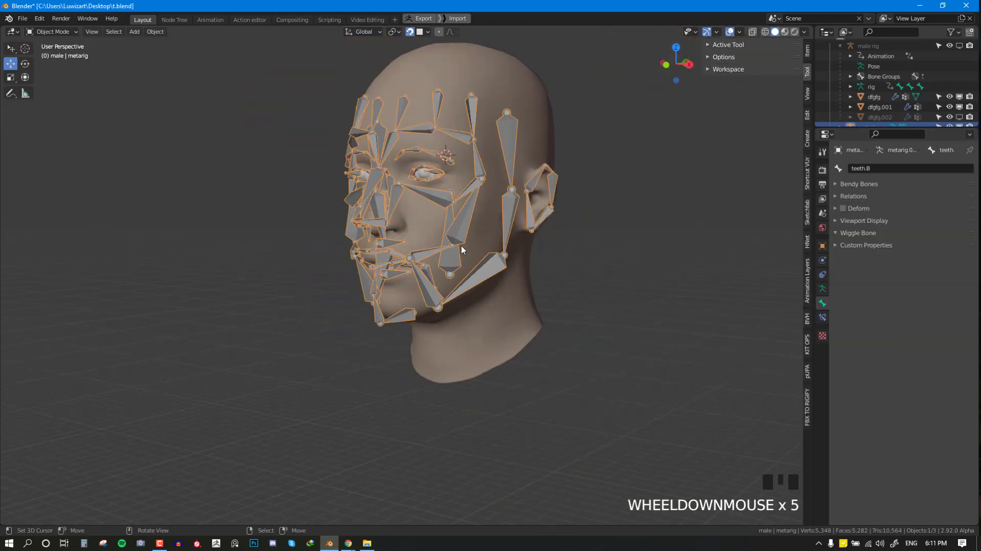
# - Examine how the face metarig bones sit around the nose, mouth and jaw from several angles
pyautogui.scroll(3, 449, 253)
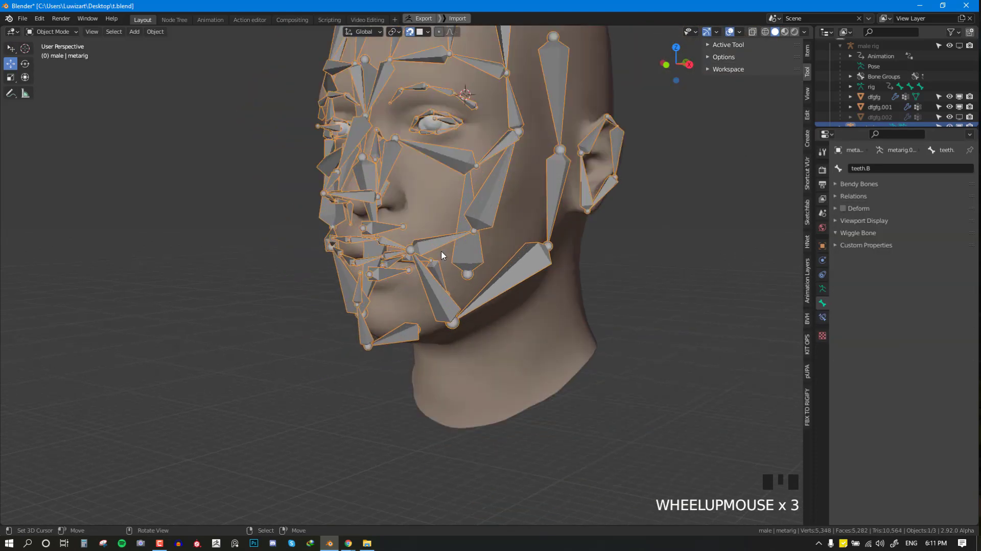
pyautogui.moveTo(418, 215); pyautogui.dragTo(336, 207, button='middle')
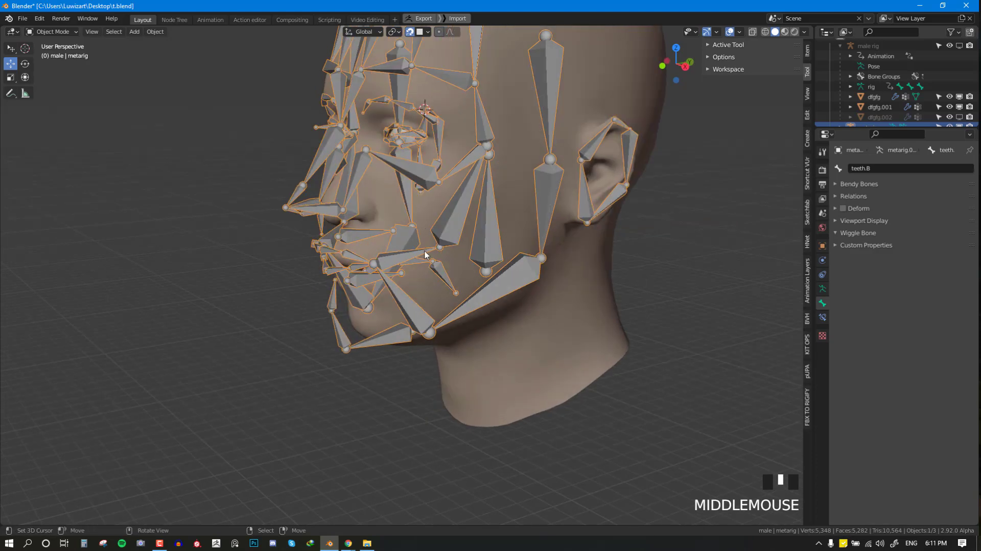
pyautogui.moveTo(425, 254); pyautogui.dragTo(354, 229, button='middle')
pyautogui.scroll(2, 422, 254)
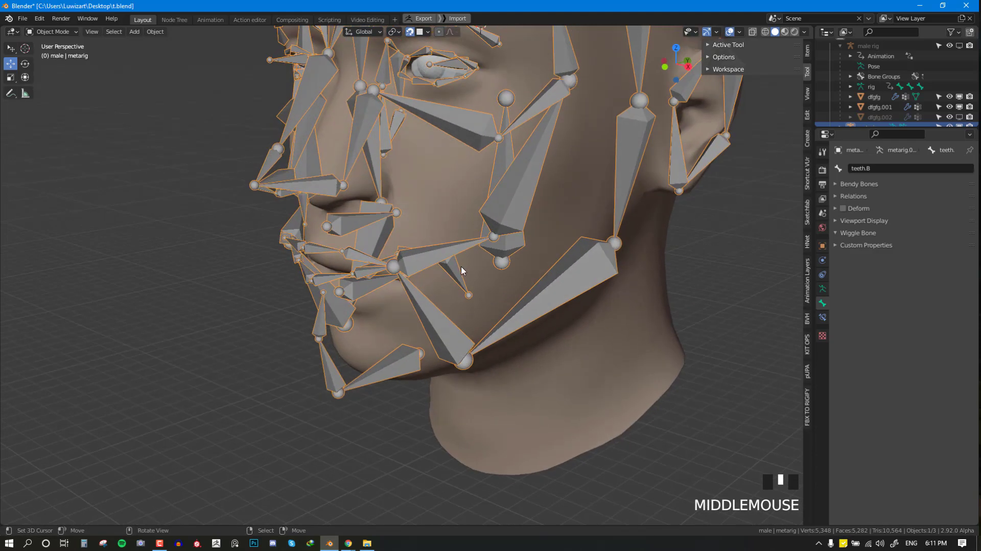
pyautogui.moveTo(427, 249); pyautogui.dragTo(406, 230, button='middle')
pyautogui.press('Tab')
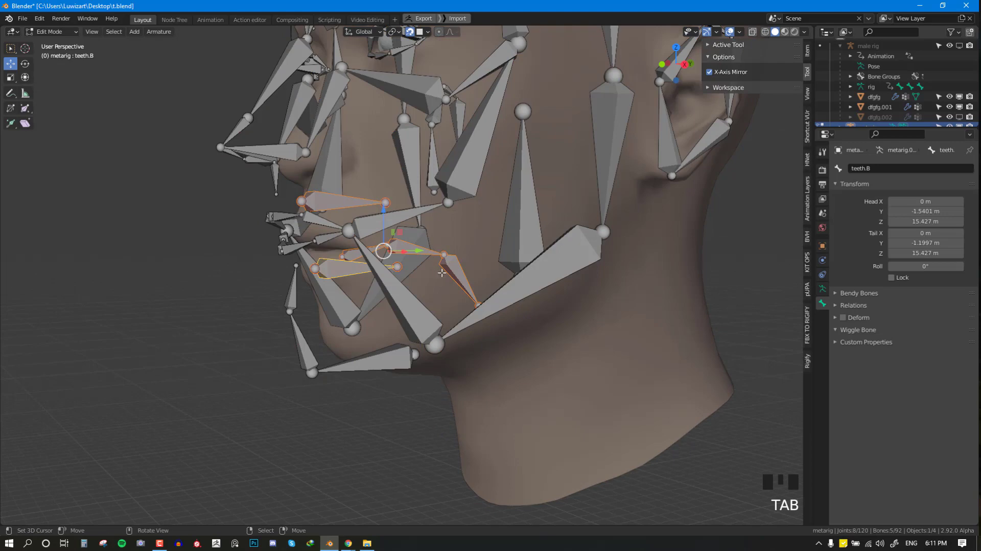
pyautogui.press('Tab')
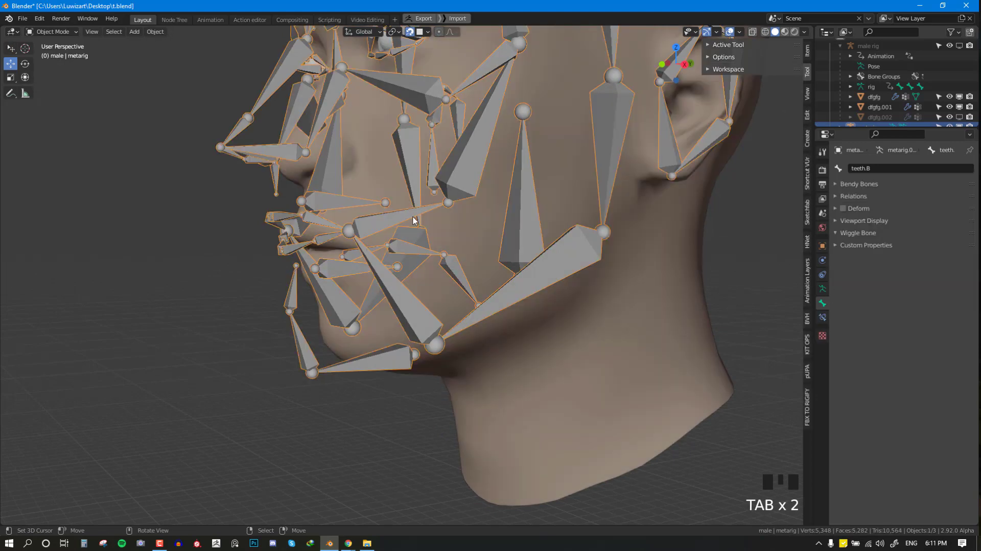
pyautogui.moveTo(413, 216); pyautogui.dragTo(468, 216, button='middle')
pyautogui.press('KP_1')
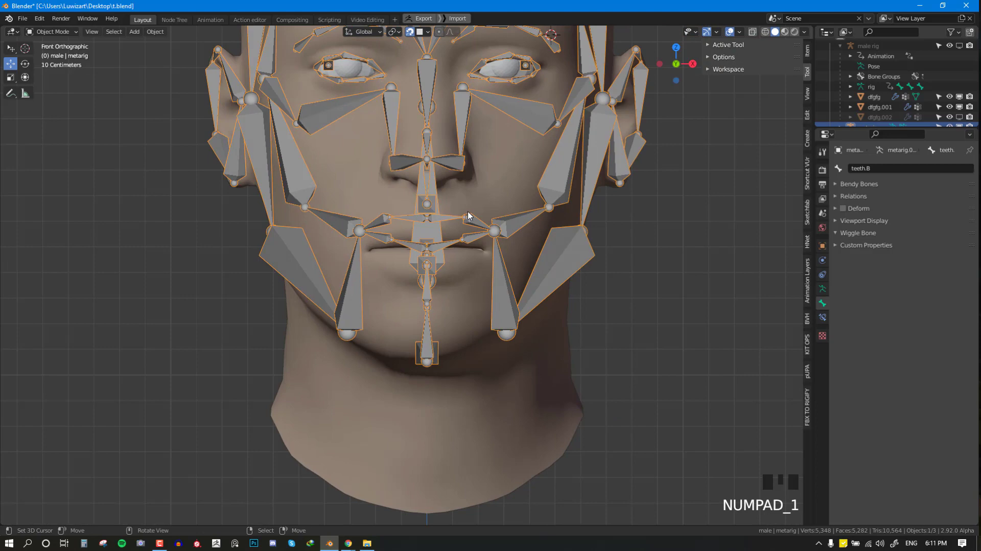
pyautogui.moveTo(469, 215); pyautogui.dragTo(454, 187, button='middle')
# - In Edit Mode, move the joint at the side of the nose outward onto the nostril wing
pyautogui.press('Tab')
pyautogui.hotkey('alt', 'a')
pyautogui.moveTo(419, 239); pyautogui.dragTo(404, 214, button='middle')
pyautogui.press('c')
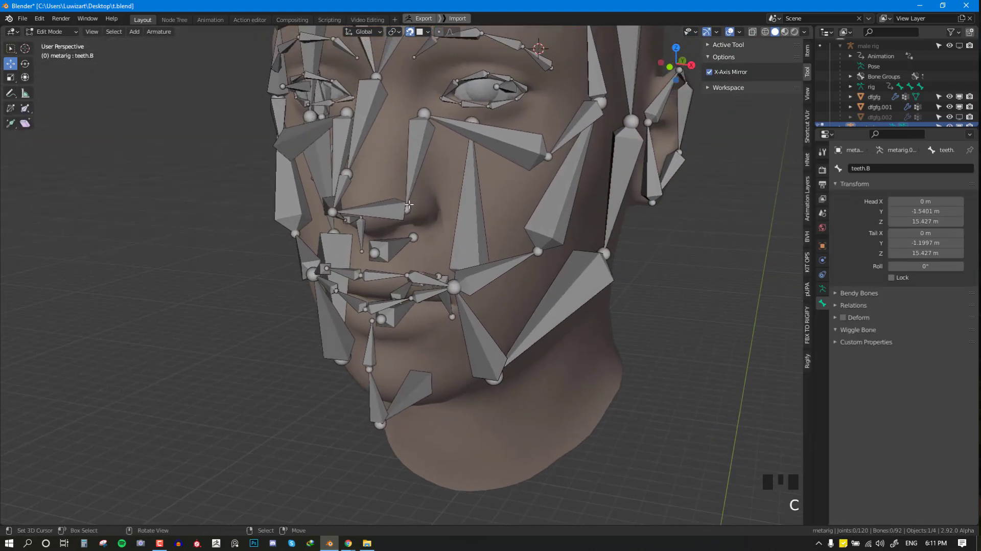
pyautogui.click(408, 207)
pyautogui.press('g')
pyautogui.click(444, 222)
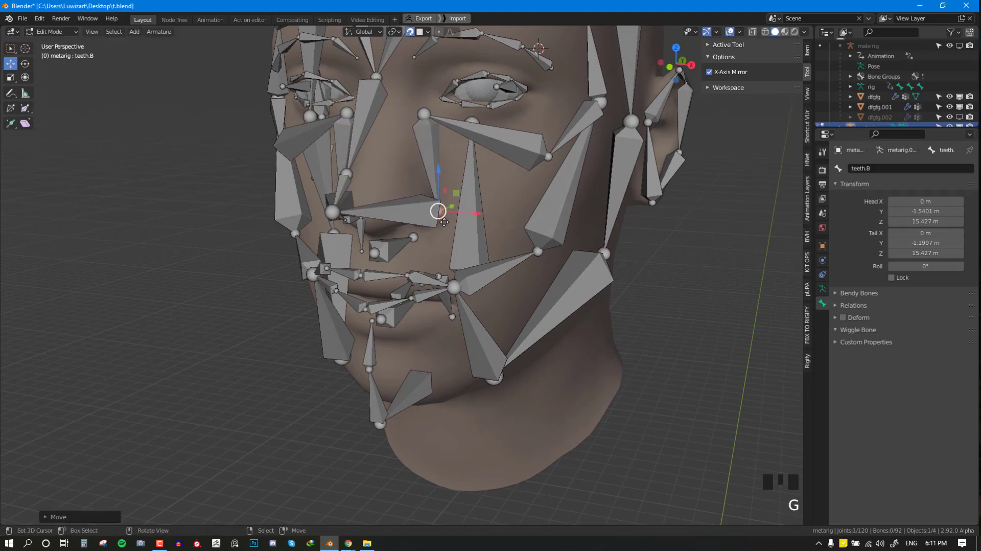
# - Nudge the upper joint of the bone beside the nose, near the inner eye corner
pyautogui.press('KP_1')
pyautogui.keyDown('shift'); pyautogui.moveTo(451, 153); pyautogui.dragTo(437, 226, button='middle'); pyautogui.keyUp('shift')
pyautogui.hotkey('alt', 'a')
pyautogui.rightClick(450, 187)
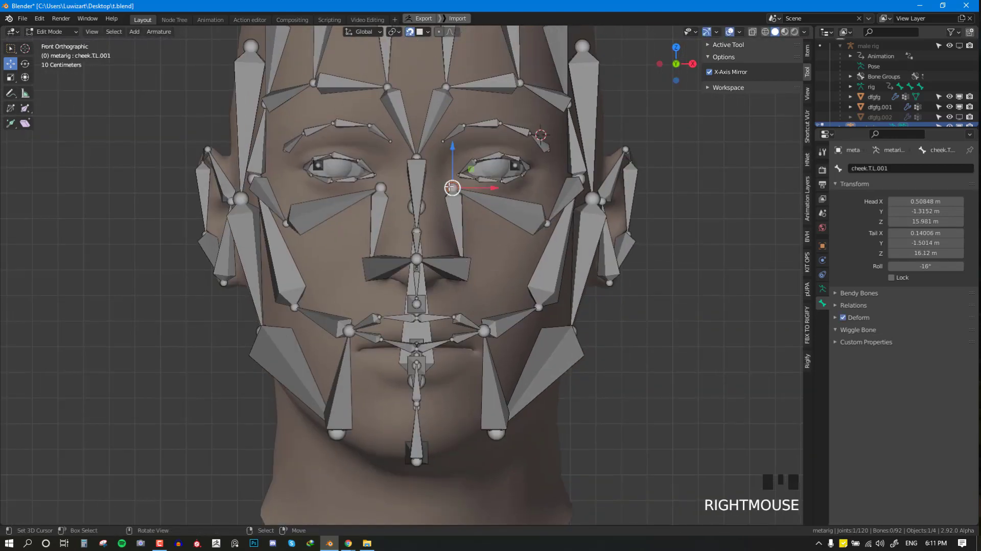
pyautogui.press('g')
pyautogui.click(449, 184)
# - Select the nose tip joint and reposition it on the centre of the nose tip
pyautogui.hotkey('alt', 'a')
pyautogui.moveTo(449, 184)
pyautogui.mouseDown(button='middle')
pyautogui.moveTo(358, 215)
pyautogui.moveTo(387, 235)
pyautogui.moveTo(348, 173)
pyautogui.moveTo(388, 204)
pyautogui.moveTo(408, 196)
pyautogui.moveTo(441, 239)
pyautogui.moveTo(373, 256)
pyautogui.moveTo(215, 250)
pyautogui.moveTo(215, 263)
pyautogui.moveTo(459, 270)
pyautogui.mouseUp(button='middle')
pyautogui.press('KP_1')
pyautogui.scroll(3, 389, 204)
pyautogui.press('c')
pyautogui.rightClick(176, 267)
pyautogui.press('g')
pyautogui.rightClick(457, 268)
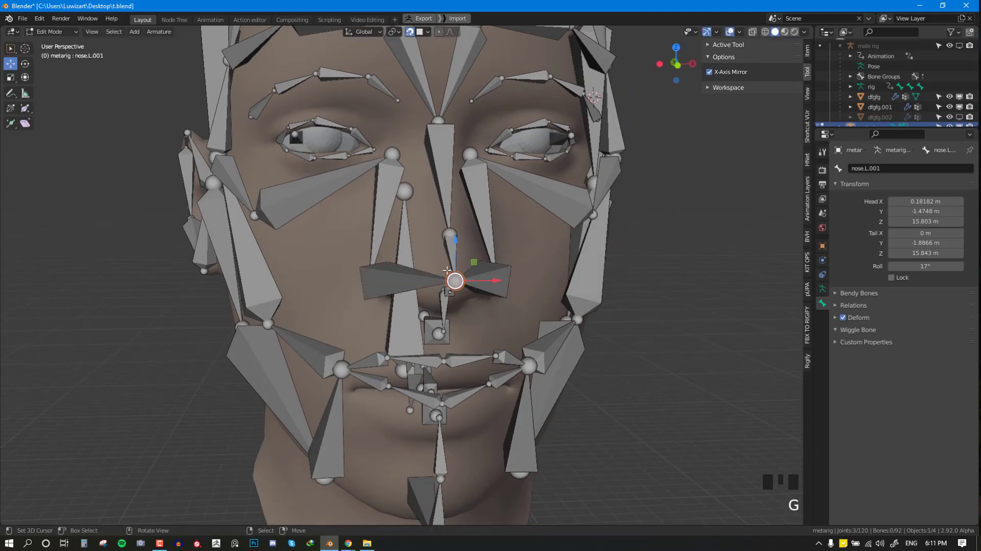
pyautogui.press('KP_1')
pyautogui.scroll(3, 433, 237)
pyautogui.press('g')
pyautogui.click(433, 237)
# - Hide the large vertical bone in the middle of the head
pyautogui.moveTo(433, 237); pyautogui.dragTo(458, 239, button='middle')
pyautogui.scroll(-3, 495, 250)
pyautogui.press('h')
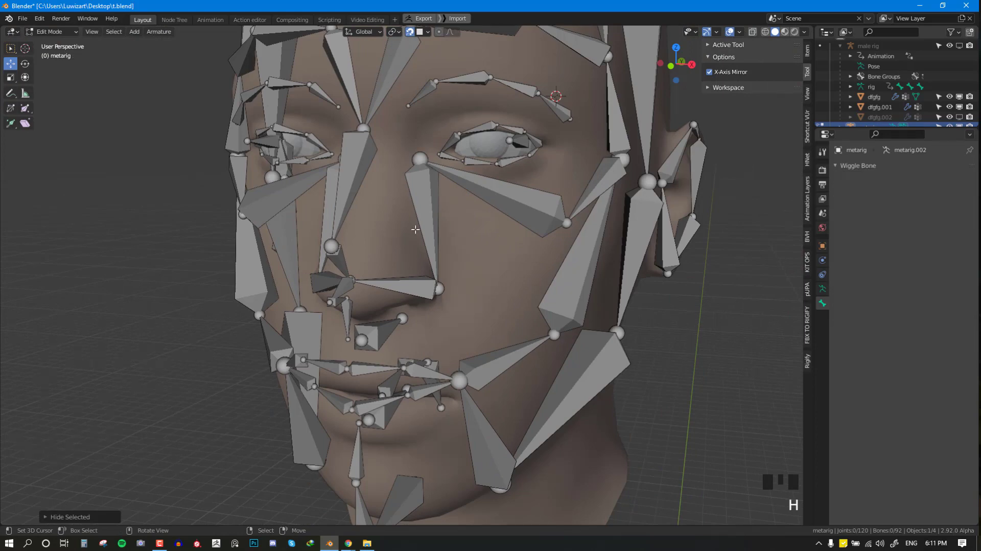
# - Move the joint halfway along the nose bridge up along the nose
pyautogui.press('KP_1')
pyautogui.scroll(2, 427, 200)
pyautogui.moveTo(427, 200); pyautogui.dragTo(425, 147, button='right')
pyautogui.scroll(-2, 424, 148)
pyautogui.scroll(1, 414, 209)
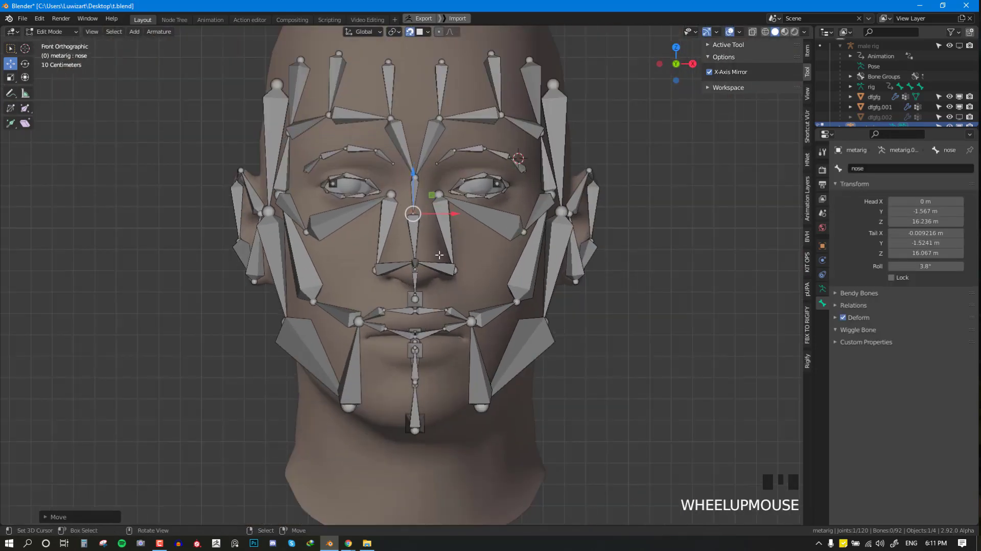
# - Reposition the tail joint of nose.003 beneath the nose tip
pyautogui.moveTo(414, 209); pyautogui.dragTo(432, 248, button='middle')
pyautogui.scroll(2, 432, 248)
pyautogui.moveTo(413, 248); pyautogui.dragTo(409, 213, button='right')
pyautogui.moveTo(410, 213); pyautogui.dragTo(498, 250, button='middle')
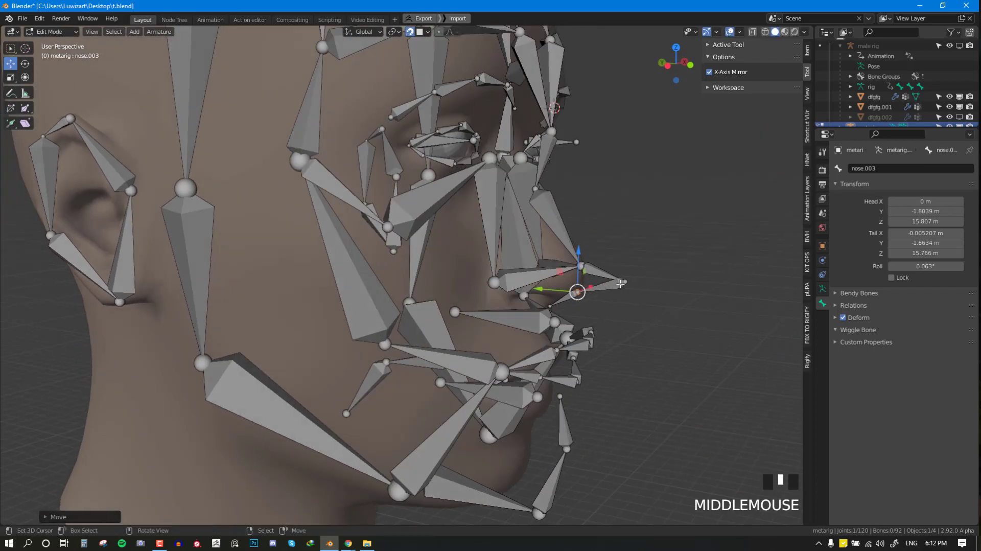
# - Move the tail joint of nose.002 down under the nose tip and align it with the face's centre line
pyautogui.moveTo(620, 284); pyautogui.dragTo(542, 281, button='middle')
pyautogui.rightClick(578, 298)
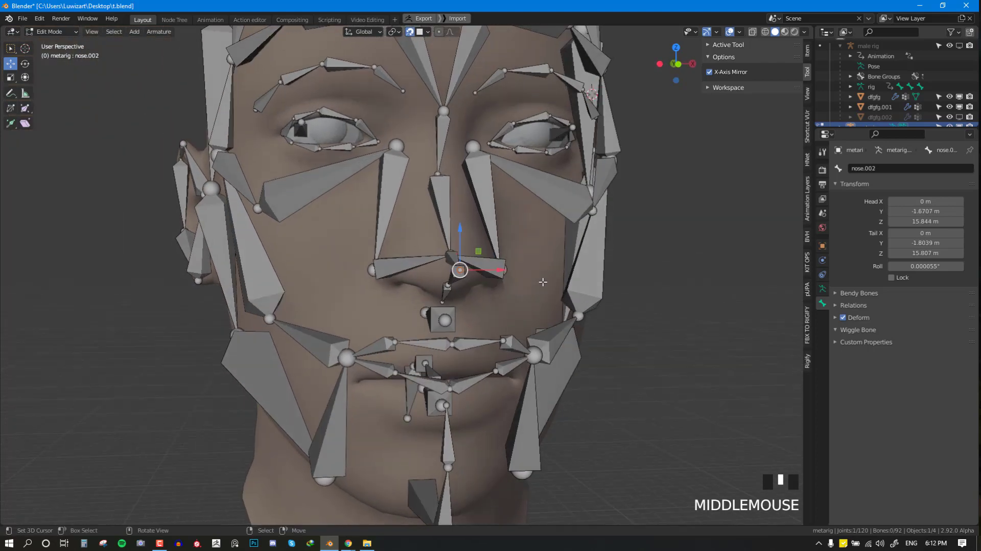
pyautogui.scroll(2, 472, 270)
pyautogui.press('g')
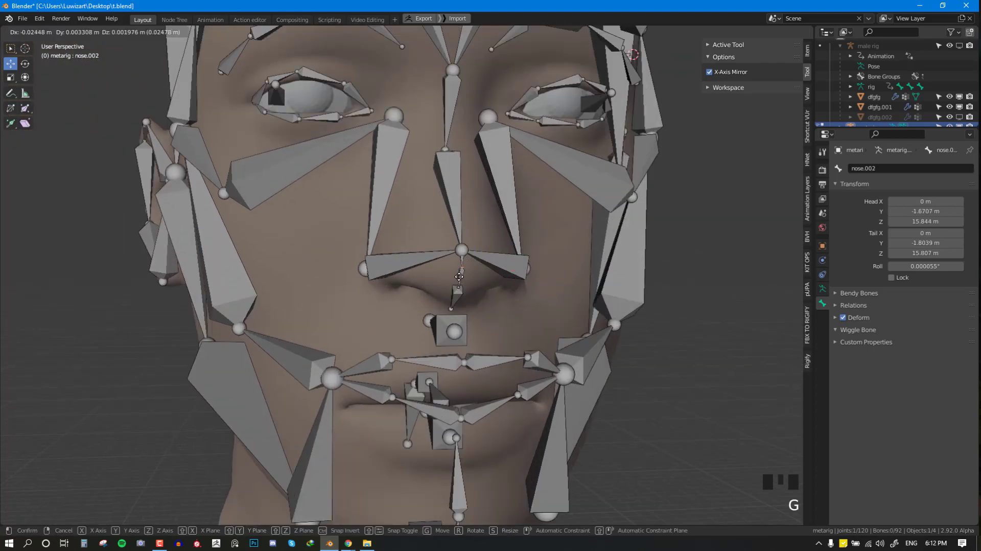
pyautogui.click(459, 276)
pyautogui.moveTo(460, 270); pyautogui.dragTo(449, 222, button='middle')
pyautogui.press('KP_1')
pyautogui.press('g')
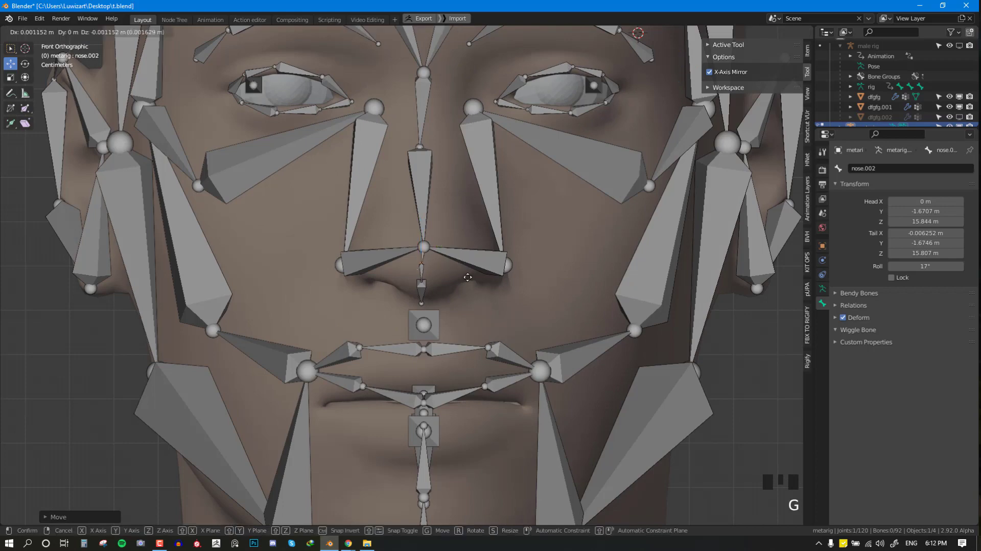
pyautogui.click(469, 287)
# - Adjust the joint of nose.004 at the base of the nose and clear the selection
pyautogui.moveTo(468, 285); pyautogui.dragTo(461, 189, button='middle')
pyautogui.scroll(2, 461, 189)
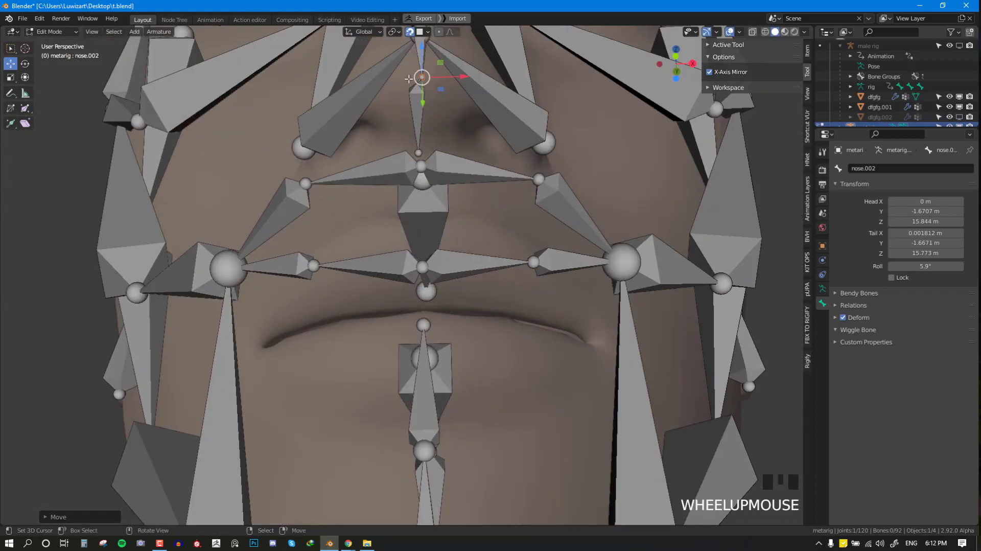
pyautogui.moveTo(420, 81); pyautogui.dragTo(422, 153, button='right')
pyautogui.press('KP_1')
pyautogui.hotkey('alt', 'a')
pyautogui.scroll(-2, 450, 230)
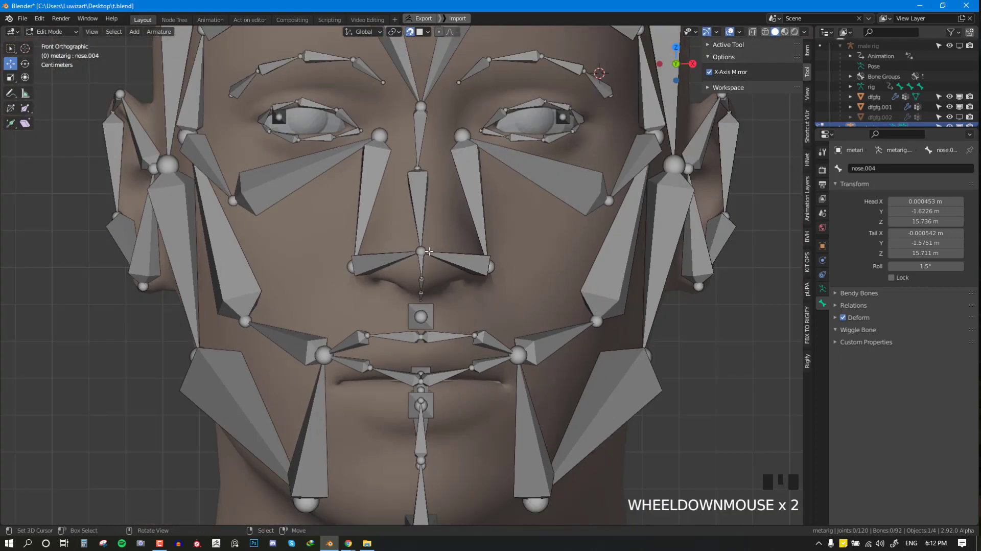
pyautogui.scroll(-1, 430, 250)
pyautogui.press('c')
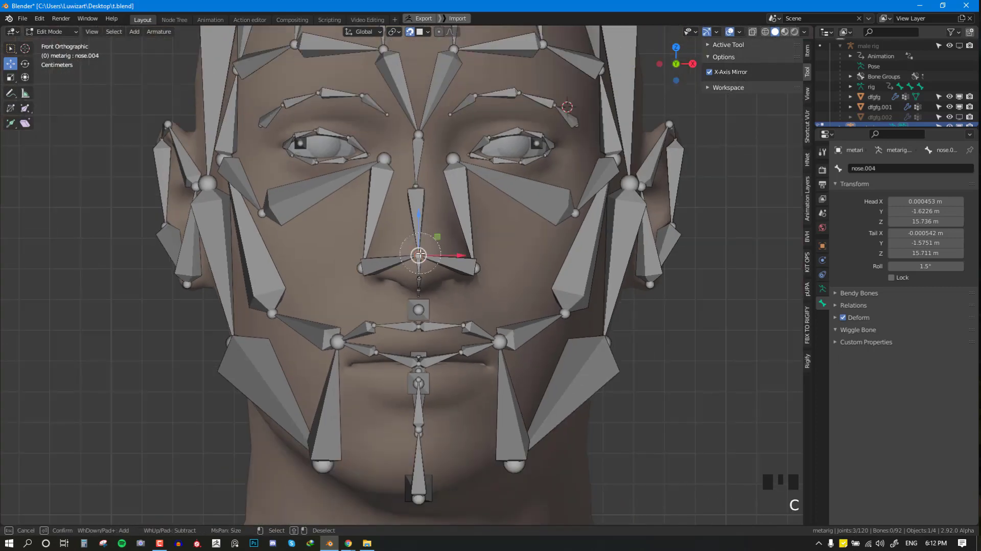
pyautogui.press('Escape')
pyautogui.hotkey('alt', 'a')
pyautogui.scroll(-3, 428, 276)
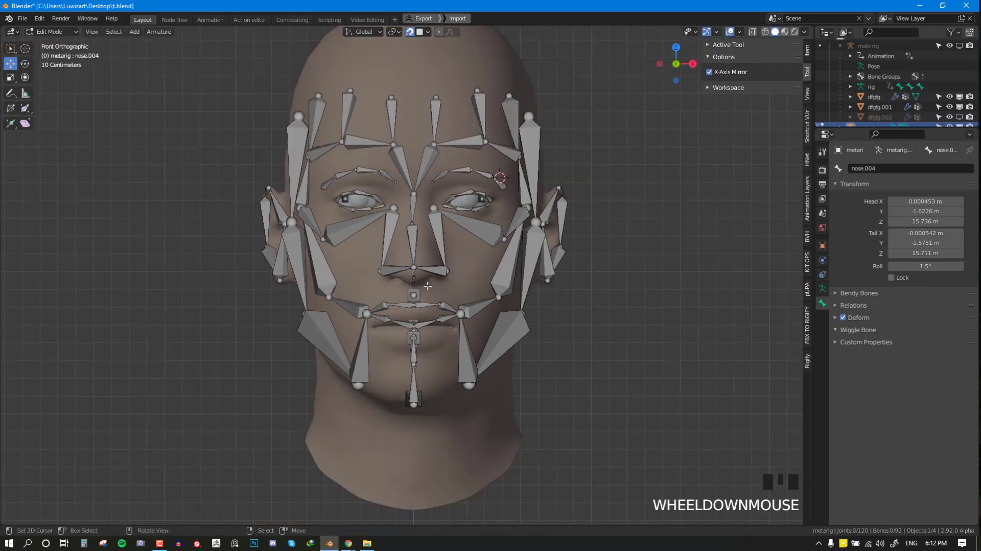
# - Move the mouth corner joints inward and down onto the corners of the mouth
pyautogui.scroll(3, 466, 280)
pyautogui.moveTo(427, 285)
pyautogui.mouseDown(button='middle')
pyautogui.moveTo(466, 280)
pyautogui.moveTo(435, 294)
pyautogui.mouseUp(button='middle')
pyautogui.scroll(3, 434, 293)
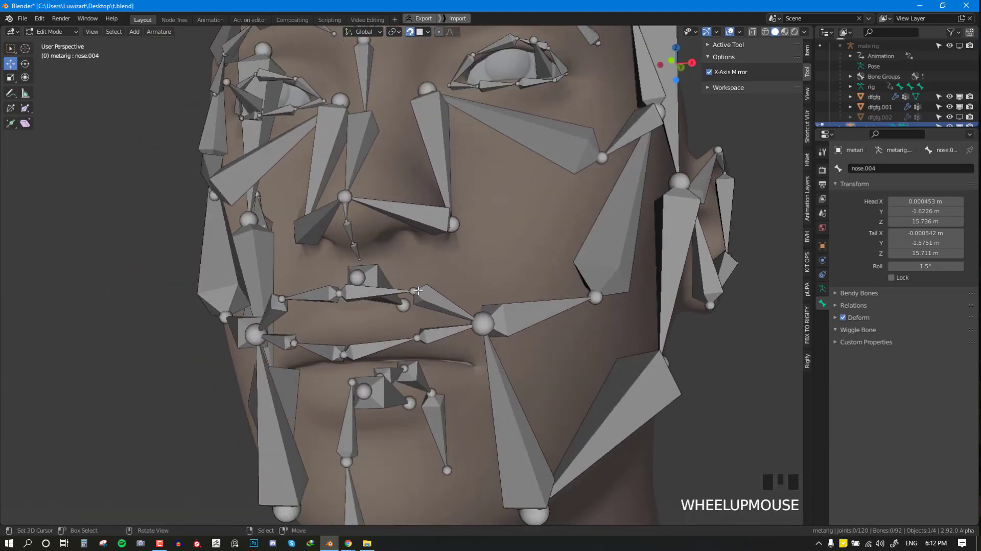
pyautogui.press('KP_1')
pyautogui.hotkey('alt', 'a')
pyautogui.moveTo(457, 359)
pyautogui.keyDown('shift'); pyautogui.mouseDown(button='middle')
pyautogui.moveTo(439, 259)
pyautogui.moveTo(479, 253)
pyautogui.moveTo(460, 265)
pyautogui.mouseUp(button='middle'); pyautogui.keyUp('shift')
pyautogui.press('c')
pyautogui.press('g')
pyautogui.click(469, 289)
pyautogui.hotkey('alt', 'a')
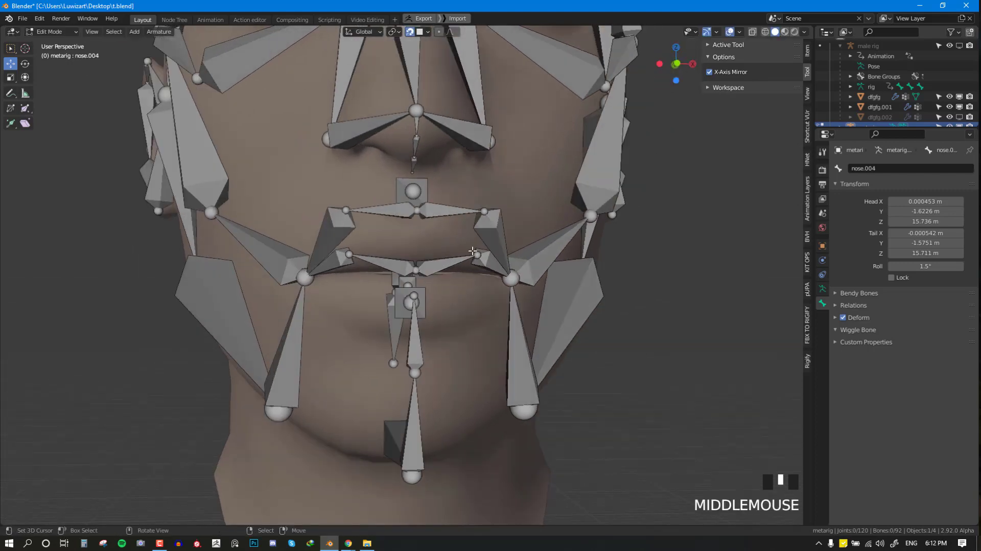
# - Reposition the lips' side joints along the mouth outline and lower the upper lip's centre joint onto the lip
pyautogui.rightClick(474, 252)
pyautogui.press('KP_1')
pyautogui.moveTo(452, 249); pyautogui.dragTo(449, 252, button='right')
pyautogui.hotkey('alt', 'a')
pyautogui.rightClick(398, 238)
pyautogui.press('g')
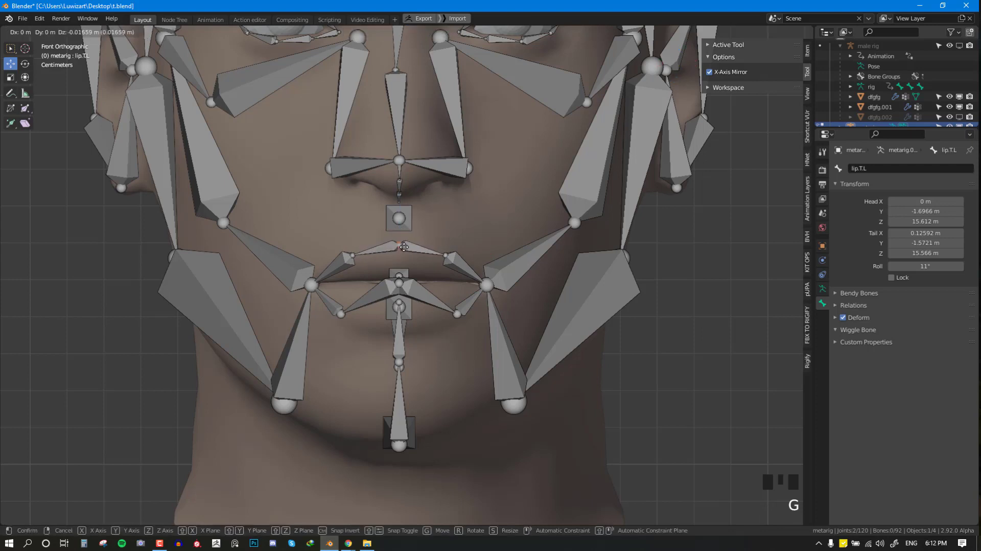
pyautogui.click(405, 250)
# - Try to move the lower lip's centre joint down onto the lip edge
pyautogui.hotkey('alt', 'a')
pyautogui.rightClick(399, 280)
pyautogui.rightClick(399, 280)
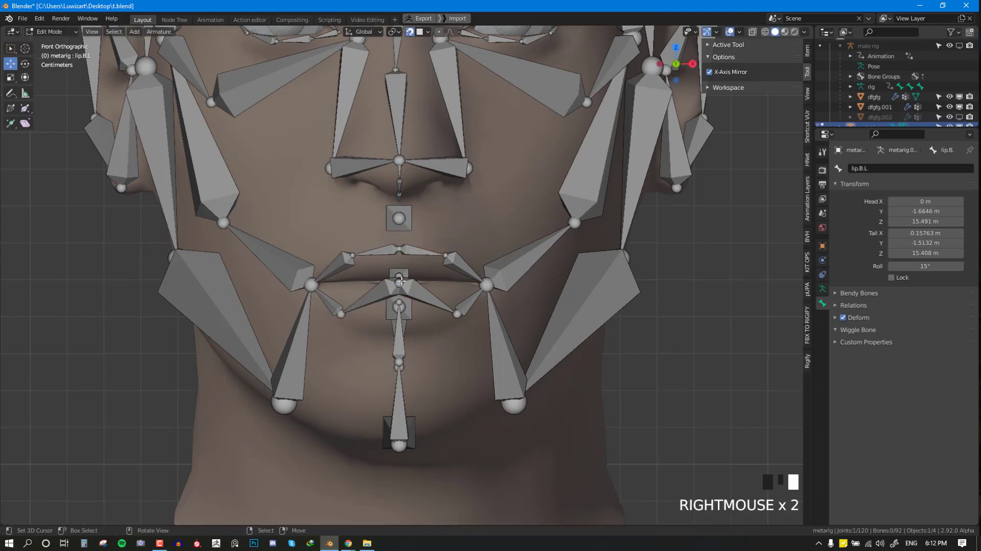
pyautogui.press('g')
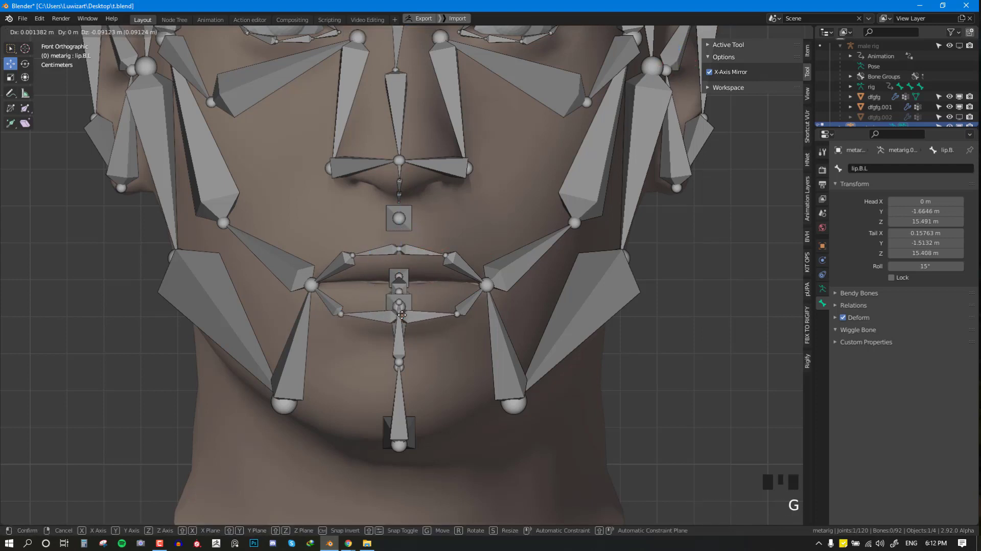
pyautogui.click(402, 316)
pyautogui.moveTo(402, 314); pyautogui.dragTo(327, 246, button='middle')
pyautogui.hotkey('ctrl', 'z')
# - Hide the tongue bones and the lower teeth bone
pyautogui.hotkey('alt', 'a')
pyautogui.keyDown('shift'); pyautogui.rightClick(348, 266); pyautogui.keyUp('shift')
pyautogui.keyDown('shift'); pyautogui.rightClick(407, 321); pyautogui.keyUp('shift')
pyautogui.keyDown('shift'); pyautogui.rightClick(424, 327); pyautogui.keyUp('shift')
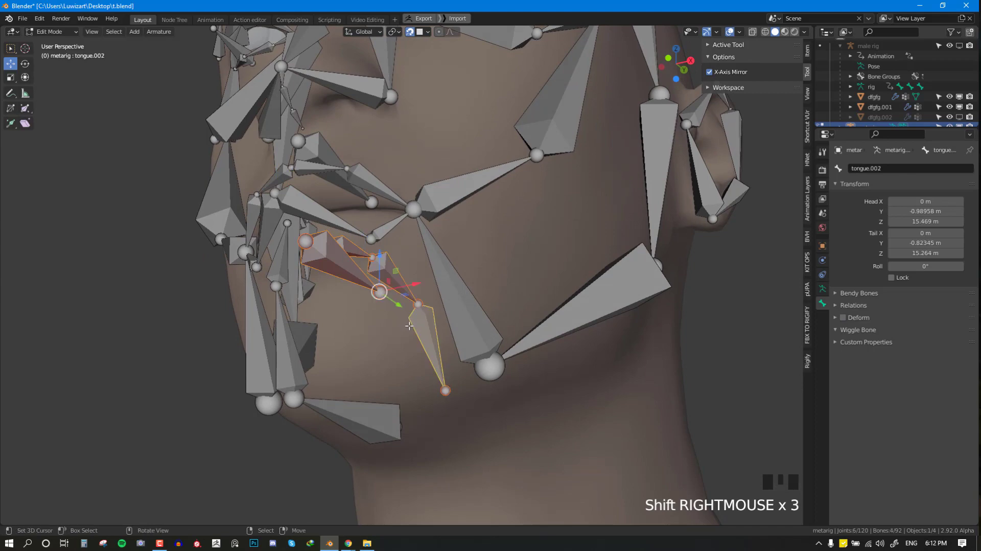
pyautogui.press('h')
# - Hide the upper teeth bone above the mouth
pyautogui.press('KP_1')
pyautogui.rightClick(400, 221)
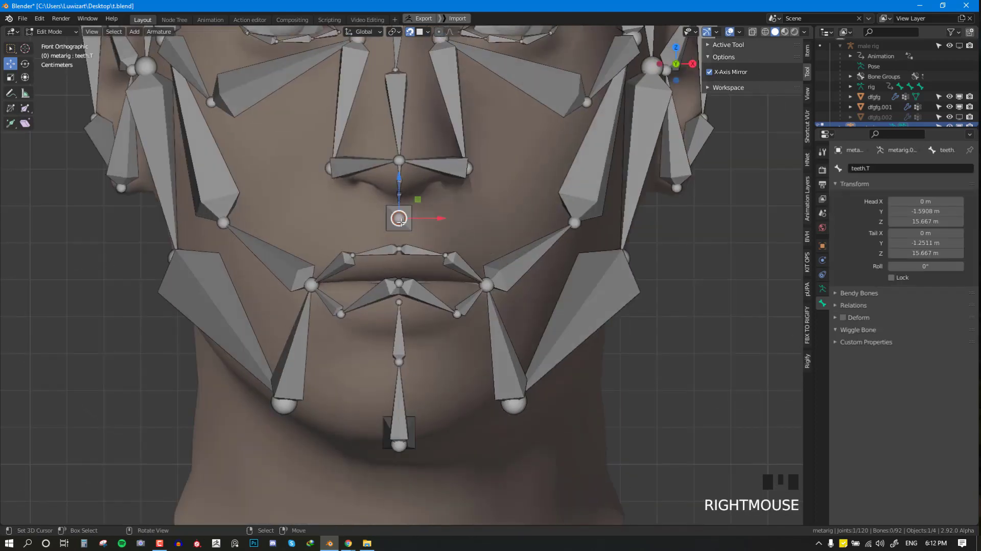
pyautogui.rightClick(401, 221)
pyautogui.moveTo(401, 221); pyautogui.dragTo(403, 228, button='middle')
pyautogui.press('h')
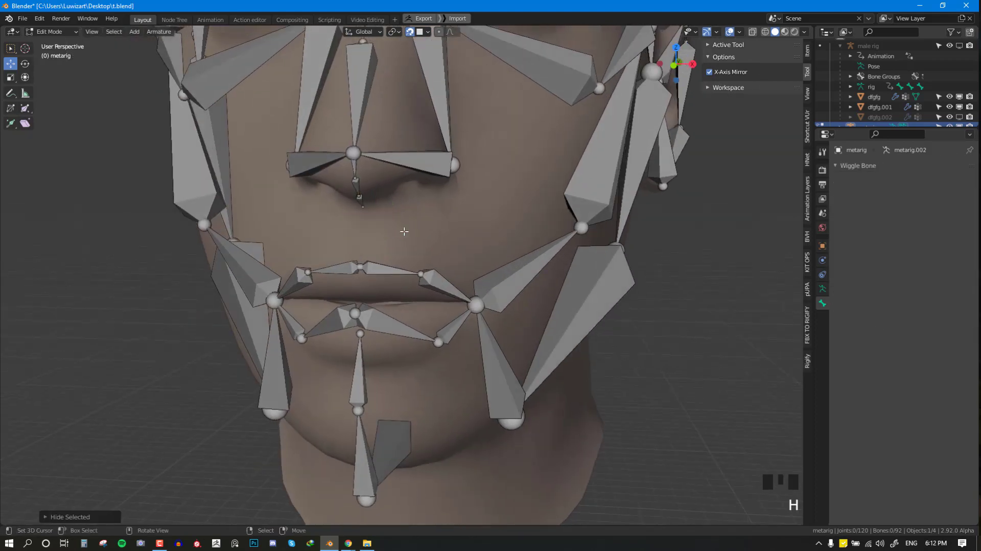
# - Move the lower lip's centre joint straight down onto the lower lip's bottom edge
pyautogui.press('KP_1')
pyautogui.scroll(2, 398, 286)
pyautogui.hotkey('alt', 'a')
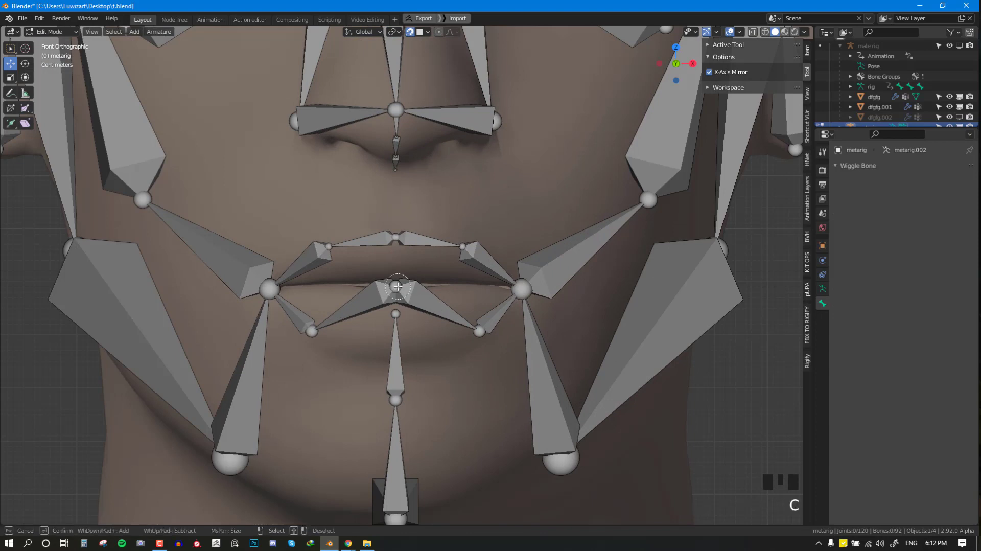
pyautogui.moveTo(398, 298); pyautogui.dragTo(397, 331)
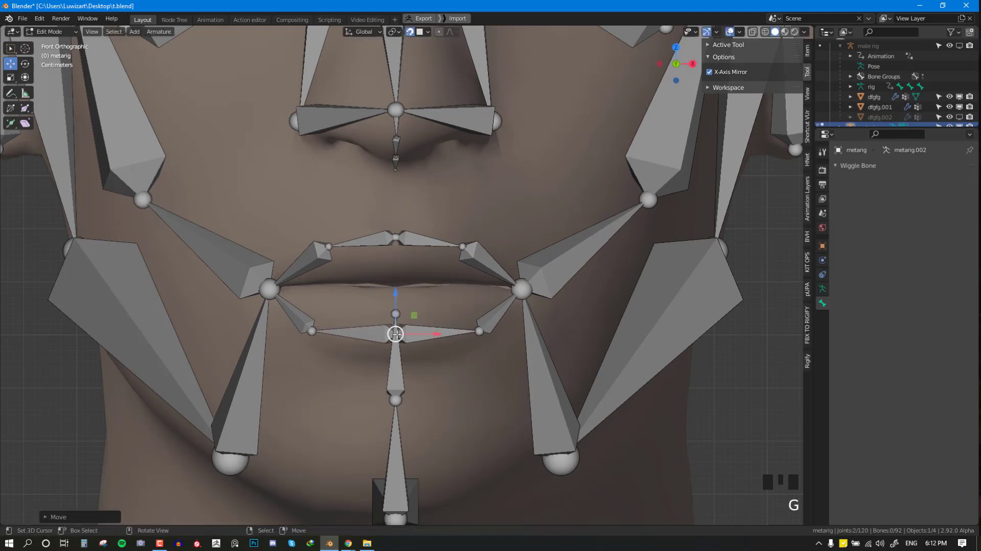
pyautogui.scroll(-1, 397, 331)
# - Adjust the lower lip's side joint to follow the lip's lower contour
pyautogui.hotkey('alt', 'a')
pyautogui.rightClick(468, 313)
pyautogui.moveTo(468, 312); pyautogui.dragTo(465, 311, button='right')
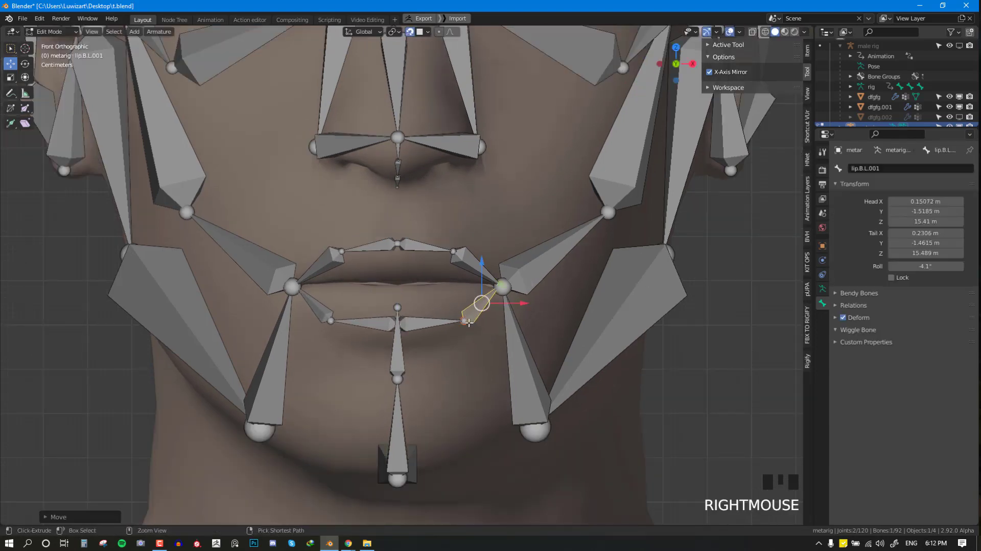
pyautogui.hotkey('ctrl', 'z')
pyautogui.rightClick(459, 320)
pyautogui.scroll(-2, 460, 319)
pyautogui.moveTo(460, 319); pyautogui.dragTo(345, 276, button='middle')
pyautogui.scroll(3, 387, 331)
# - Move the chin's top joint down below the lower lip and lower the middle chin joint
pyautogui.press('KP_1')
pyautogui.press('KP_1')
pyautogui.rightClick(402, 313)
pyautogui.press('g')
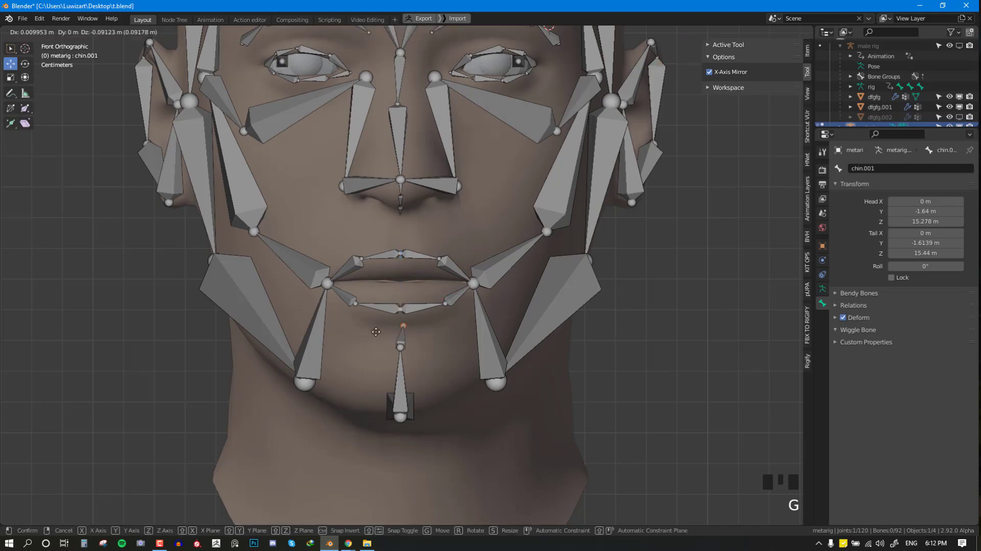
pyautogui.click(371, 324)
pyautogui.rightClick(401, 376)
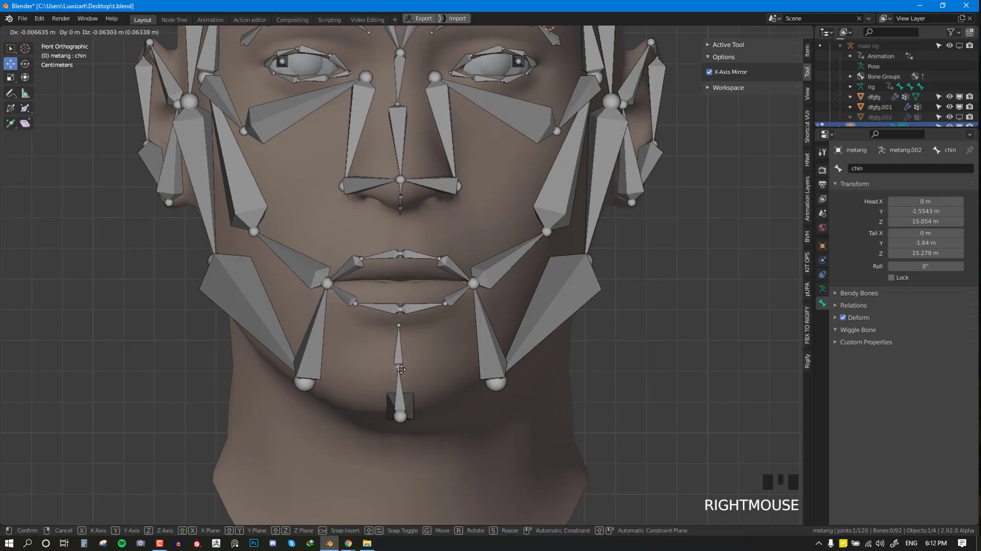
pyautogui.moveTo(401, 376); pyautogui.dragTo(403, 314, button='middle')
# - Reposition the jaw bone's joints beneath the chin and check them from the side
pyautogui.rightClick(404, 313)
pyautogui.moveTo(404, 314); pyautogui.dragTo(404, 320, button='right')
pyautogui.hotkey('ctrl', 'z')
pyautogui.rightClick(404, 320)
pyautogui.press('KP_1')
pyautogui.press('KP_3')
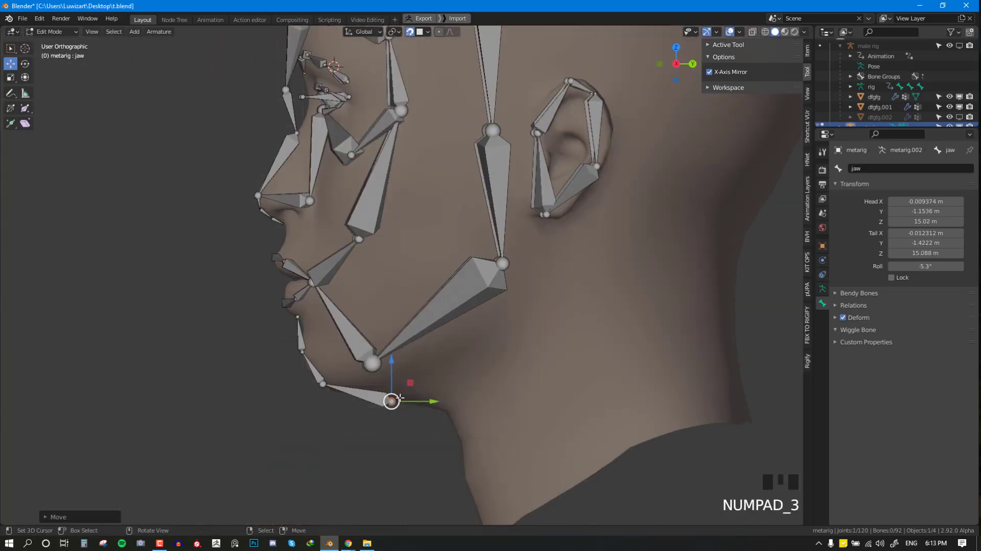
# - Move the joint at the top of the nose bridge slightly up, between the eyebrows, in the front view
pyautogui.scroll(-4, 400, 399)
pyautogui.hotkey('alt', 'a')
pyautogui.scroll(1, 420, 166)
pyautogui.moveTo(358, 169); pyautogui.dragTo(422, 190, button='middle')
pyautogui.press('KP_1')
pyautogui.scroll(2, 407, 182)
pyautogui.hotkey('alt', 'a')
pyautogui.click(408, 187)
pyautogui.press('Escape')
pyautogui.press('g')
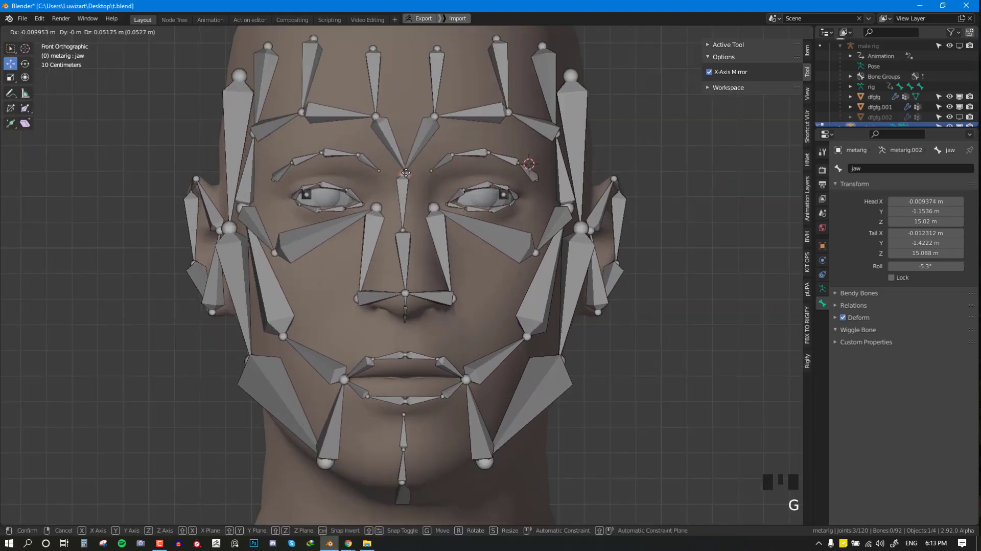
pyautogui.click(408, 173)
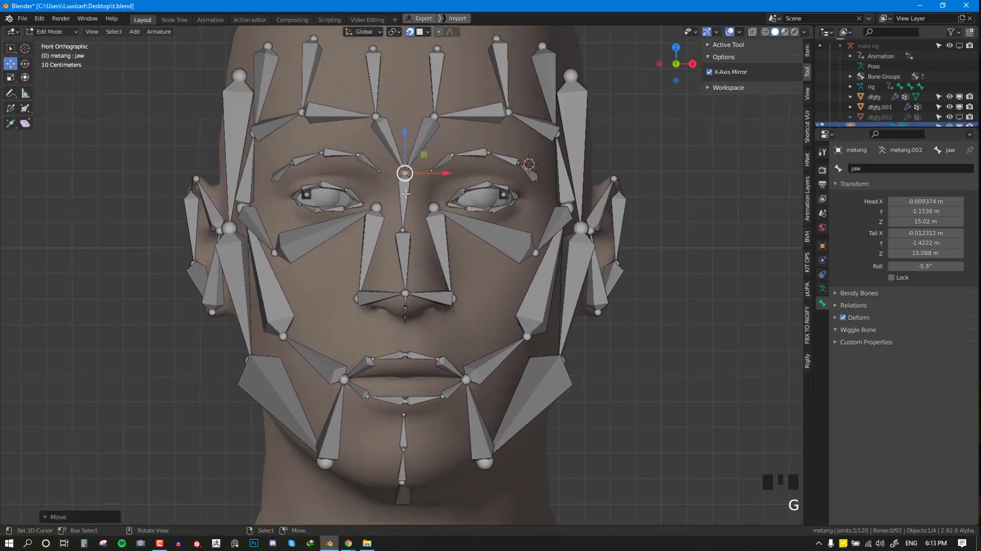
# - Turn off snapping and move the left eye bone onto the left eyeball in the front and side views
pyautogui.moveTo(407, 171); pyautogui.dragTo(543, 207, button='middle')
pyautogui.scroll(-3, 400, 192)
pyautogui.hotkey('alt', 'a')
pyautogui.scroll(3, 415, 285)
pyautogui.hotkey('shift', 'Tab')
pyautogui.rightClick(562, 177)
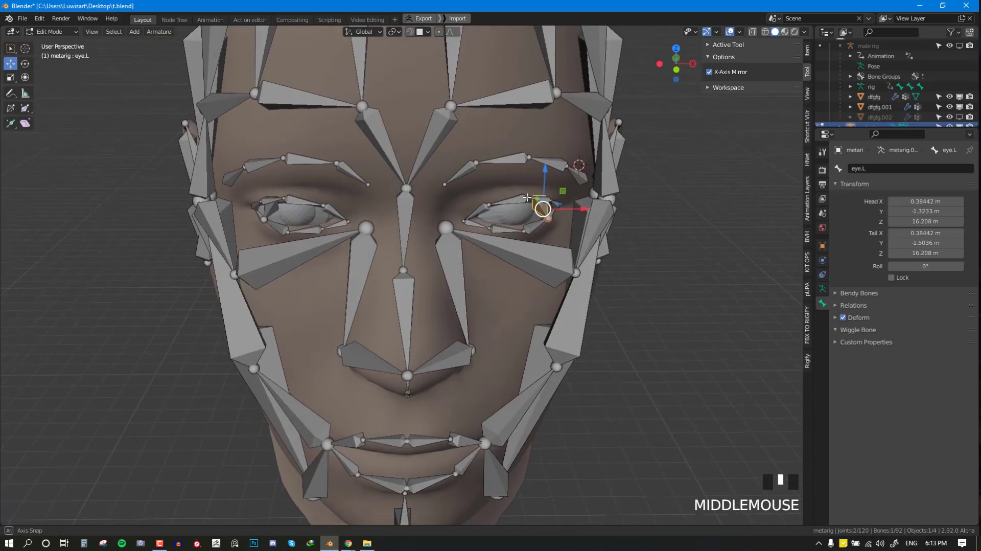
pyautogui.press('KP_1')
pyautogui.moveTo(558, 178); pyautogui.dragTo(531, 183)
pyautogui.press('KP_3')
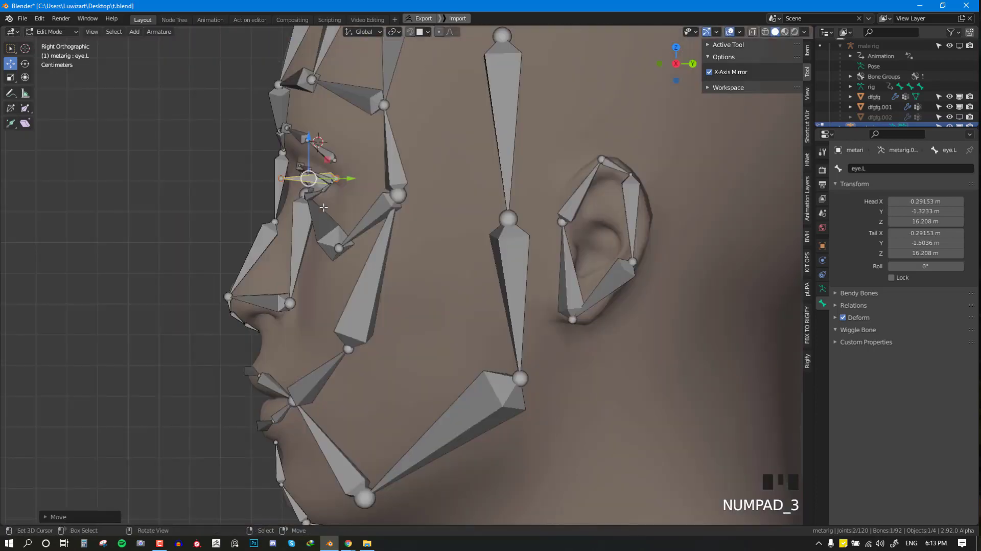
pyautogui.moveTo(335, 199); pyautogui.dragTo(348, 199)
pyautogui.press('KP_1')
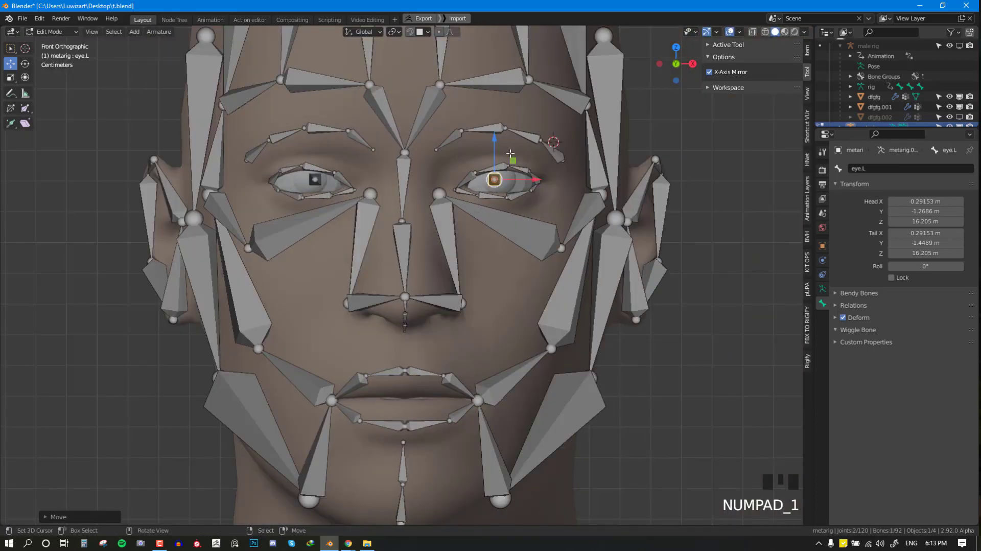
# - Place the 3D cursor at the centre of the left eyeball by selecting only that eyeball's geometry in the eye mesh
pyautogui.moveTo(522, 177)
pyautogui.mouseDown(button='middle')
pyautogui.moveTo(438, 200)
pyautogui.moveTo(530, 184)
pyautogui.moveTo(473, 225)
pyautogui.mouseUp(button='middle')
pyautogui.press('Tab')
pyautogui.scroll(1, 505, 193)
pyautogui.rightClick(519, 175)
pyautogui.press('Tab')
pyautogui.hotkey('alt', 'a')
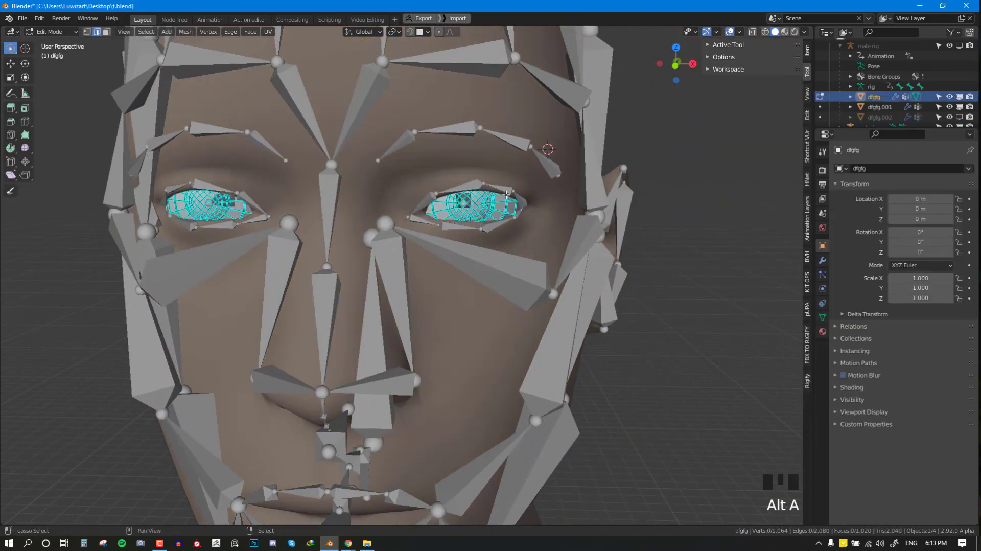
pyautogui.hotkey('shift', 'z')
pyautogui.moveTo(373, 221); pyautogui.dragTo(448, 395)
pyautogui.hotkey('shift', 's')
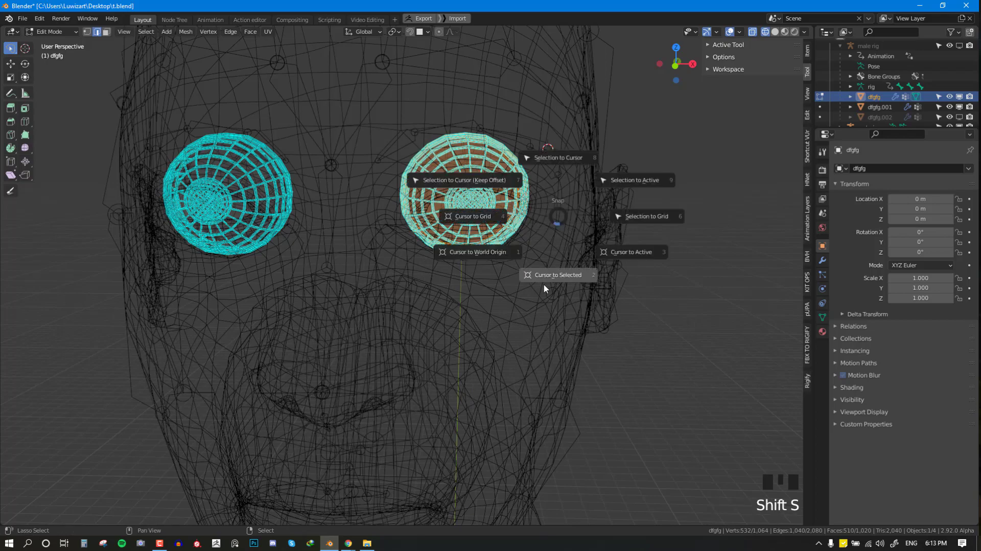
pyautogui.press('Tab')
pyautogui.moveTo(511, 255); pyautogui.dragTo(420, 207, button='middle')
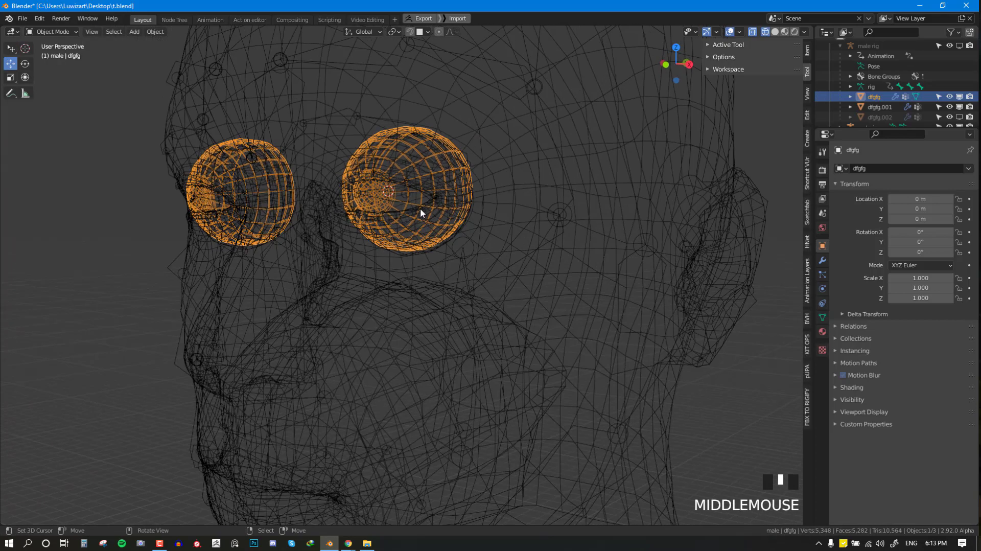
pyautogui.hotkey('shift', 'z')
# - Snap the head joint of the metarig's left eye bone to the 3D cursor at the eyeball's centre
pyautogui.click(385, 192)
pyautogui.press('Tab')
pyautogui.rightClick(410, 194)
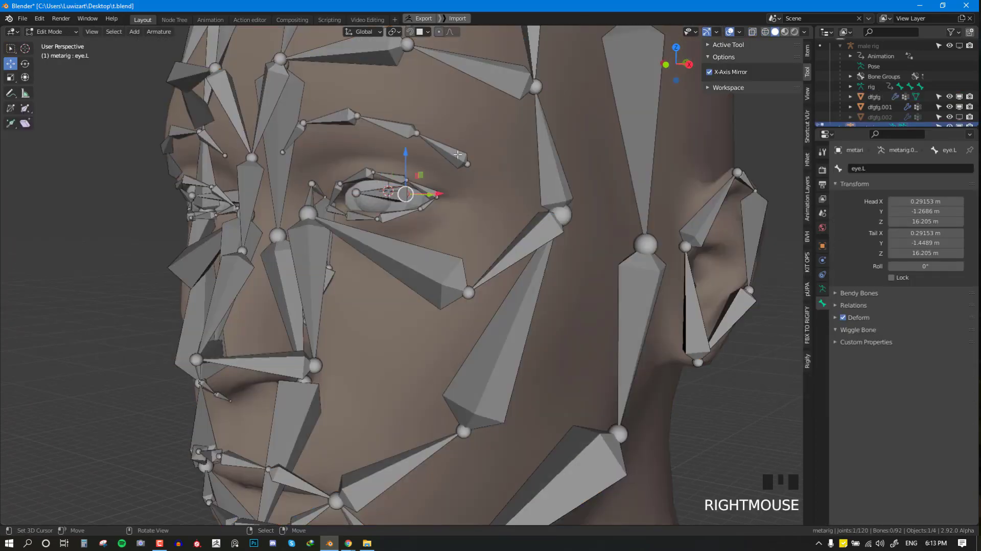
pyautogui.hotkey('shift', 's')
pyautogui.click(505, 58)
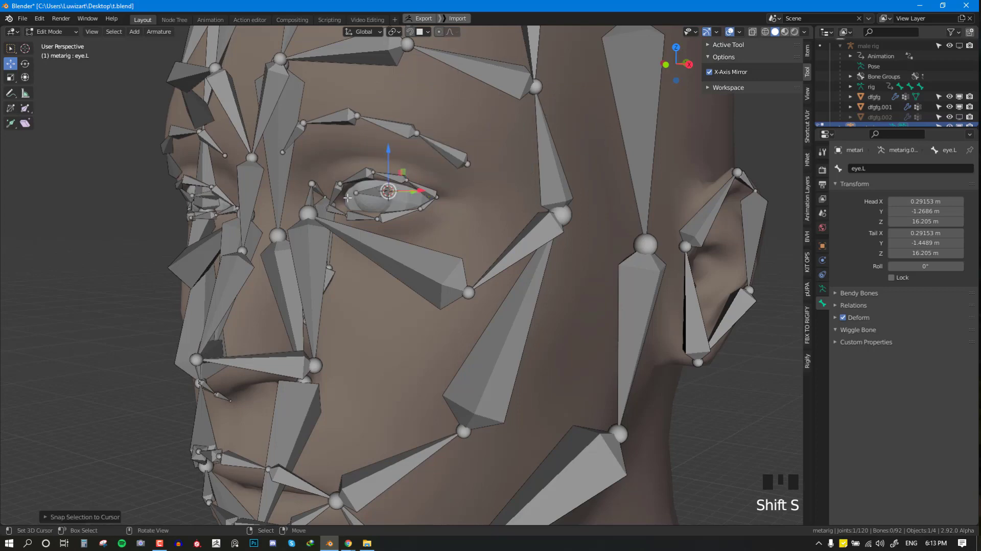
# - Move the left eye bone's front joint slightly forward and check the fit from the front
pyautogui.rightClick(347, 198)
pyautogui.moveTo(347, 198)
pyautogui.mouseDown(button='middle')
pyautogui.moveTo(321, 226)
pyautogui.moveTo(311, 215)
pyautogui.moveTo(482, 197)
pyautogui.moveTo(352, 202)
pyautogui.mouseUp(button='middle')
pyautogui.hotkey('alt', 'a')
pyautogui.rightClick(291, 216)
pyautogui.rightClick(296, 214)
pyautogui.moveTo(352, 203); pyautogui.dragTo(329, 209, button='middle')
pyautogui.rightClick(336, 202)
pyautogui.moveTo(328, 211); pyautogui.dragTo(318, 213)
pyautogui.scroll(-2, 319, 213)
pyautogui.press('KP_1')
pyautogui.scroll(-3, 380, 286)
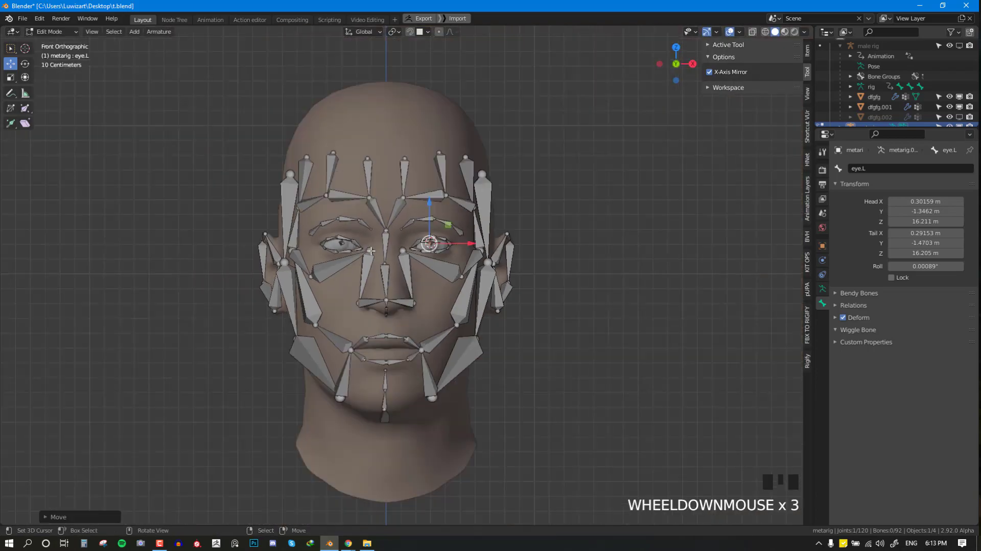
# - Leave bone editing, save the file, and generate the Rigify rig from the fitted face metarig
pyautogui.press('Tab')
pyautogui.moveTo(429, 291)
pyautogui.mouseDown(button='middle')
pyautogui.moveTo(296, 296)
pyautogui.moveTo(386, 323)
pyautogui.moveTo(567, 276)
pyautogui.moveTo(439, 283)
pyautogui.mouseUp(button='middle')
pyautogui.hotkey('ctrl', 's')
pyautogui.press('KP_1')
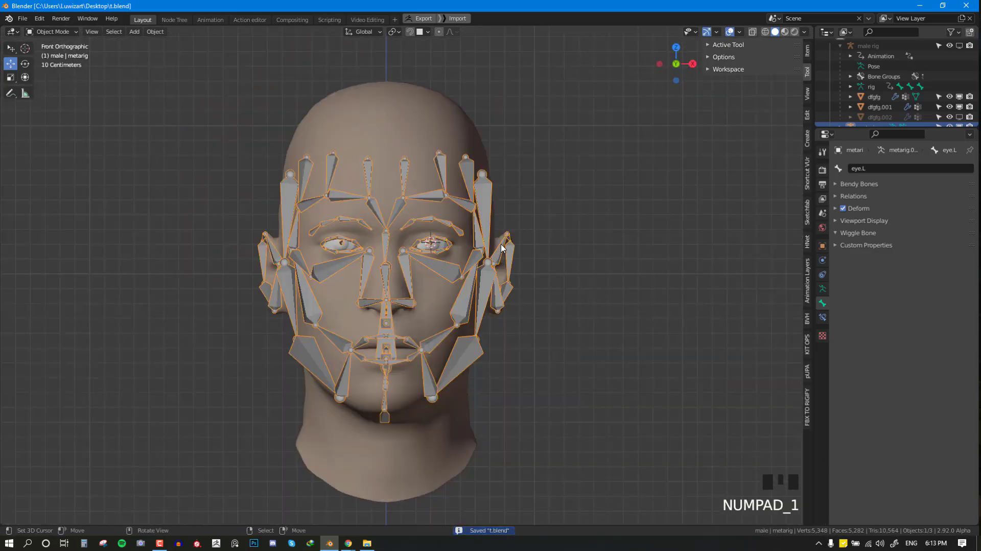
pyautogui.click(823, 289)
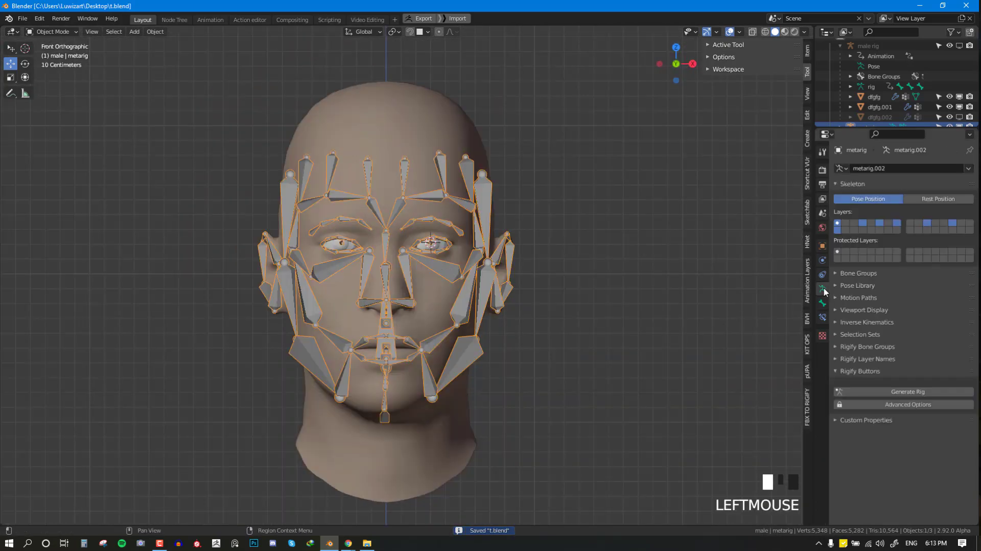
pyautogui.click(908, 404)
pyautogui.click(908, 404)
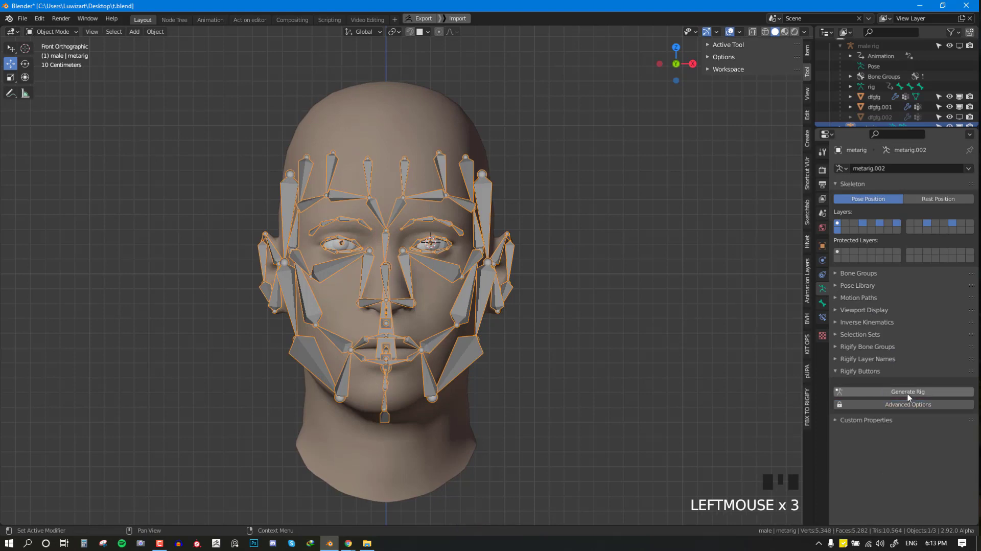
pyautogui.click(906, 393)
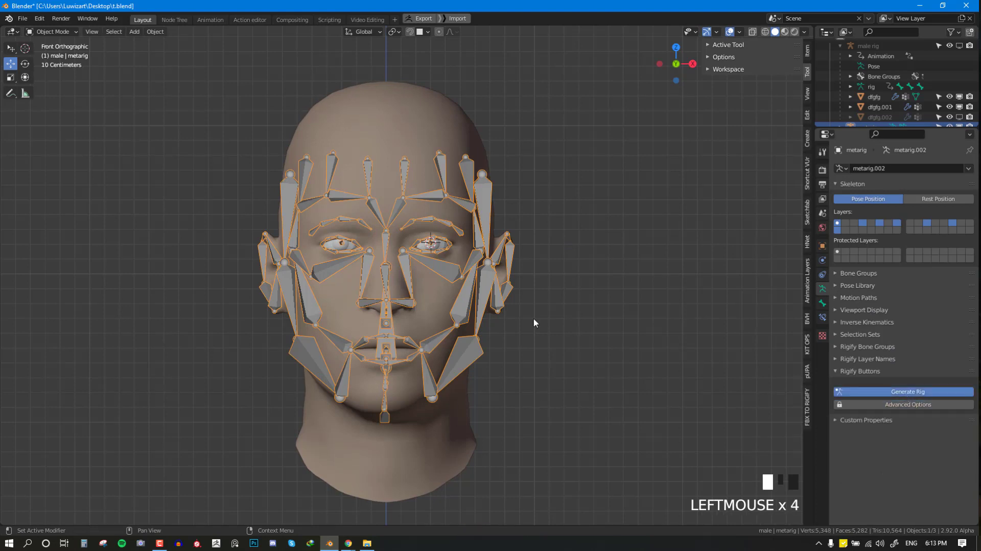
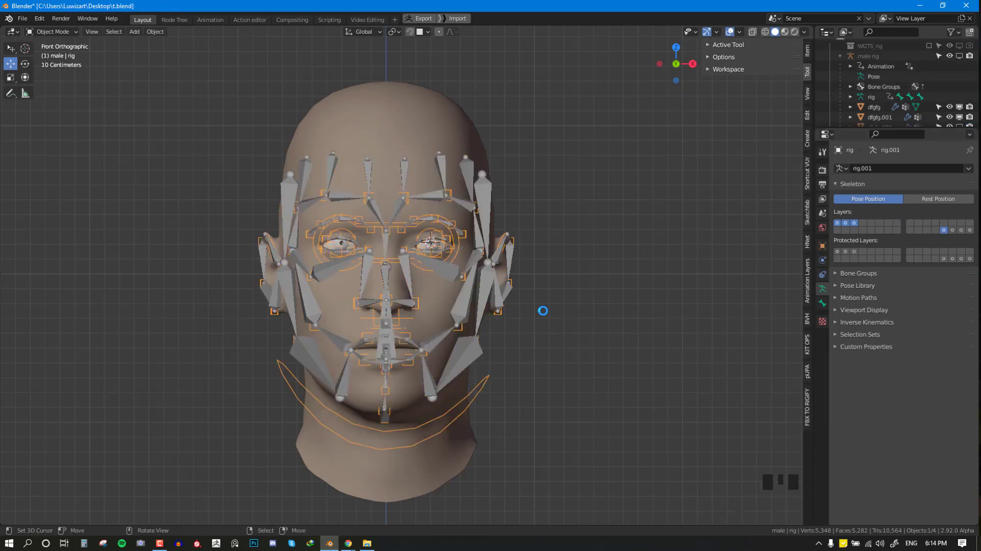
# - Hide the metarig so only the generated face rig's controls remain over the head
pyautogui.moveTo(543, 311); pyautogui.dragTo(442, 281, button='middle')
pyautogui.hotkey('alt', 'a')
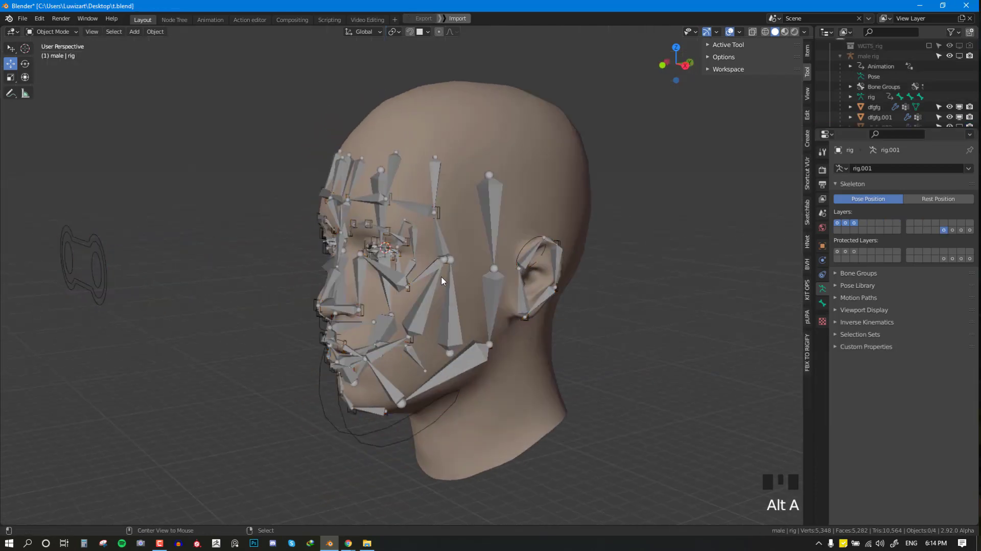
pyautogui.rightClick(433, 295)
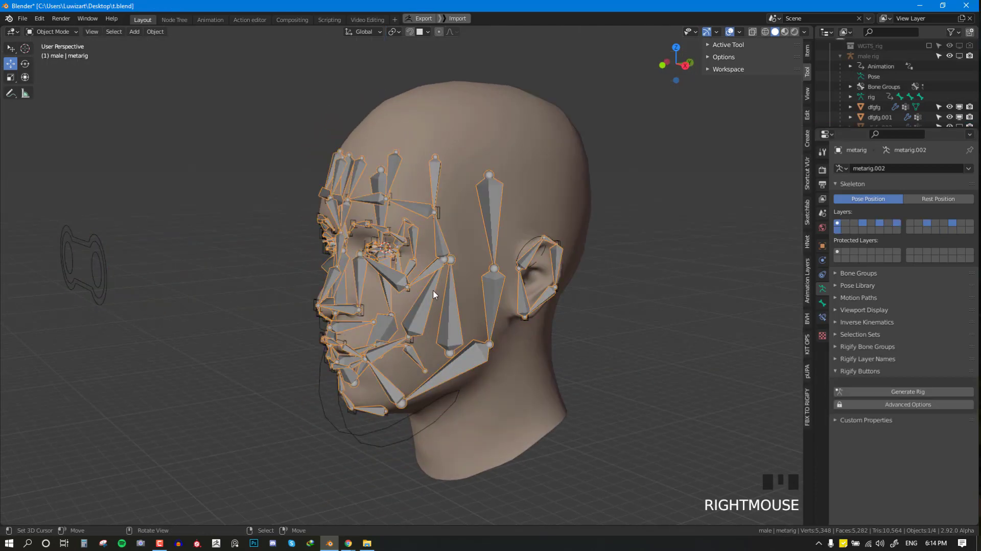
pyautogui.press('h')
pyautogui.moveTo(445, 300); pyautogui.dragTo(472, 296, button='middle')
pyautogui.hotkey('ctrl', 'z')
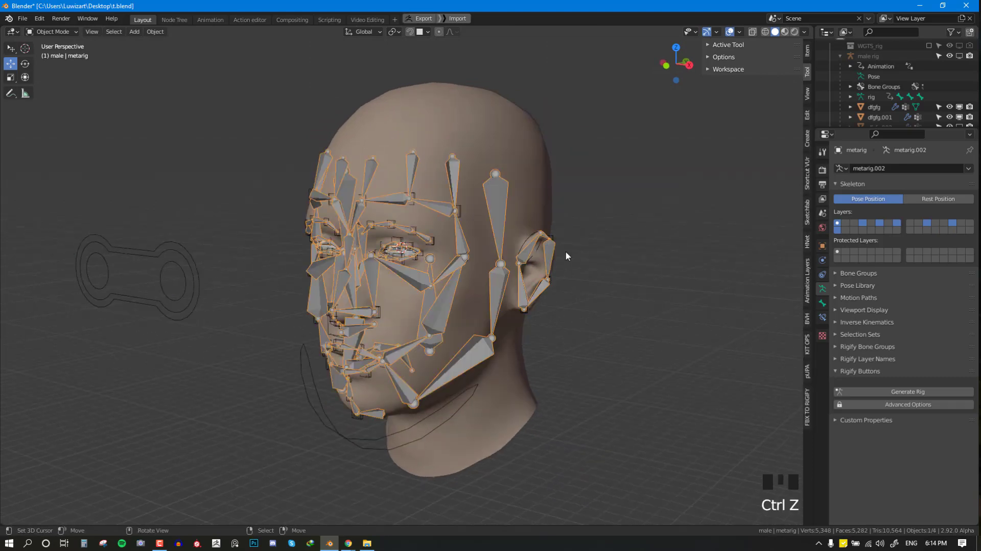
pyautogui.press('h')
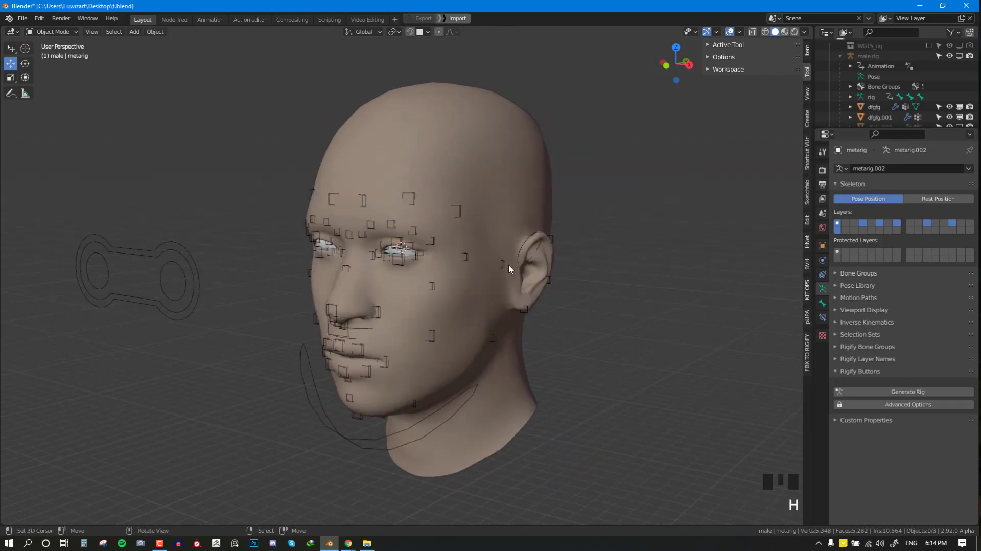
pyautogui.moveTo(511, 268); pyautogui.dragTo(583, 245, button='middle')
# - Move the generated rig out of the male collection into the Scene Collection and collapse the male collection
pyautogui.moveTo(897, 127); pyautogui.dragTo(896, 313)
pyautogui.click(829, 55)
pyautogui.click(829, 54)
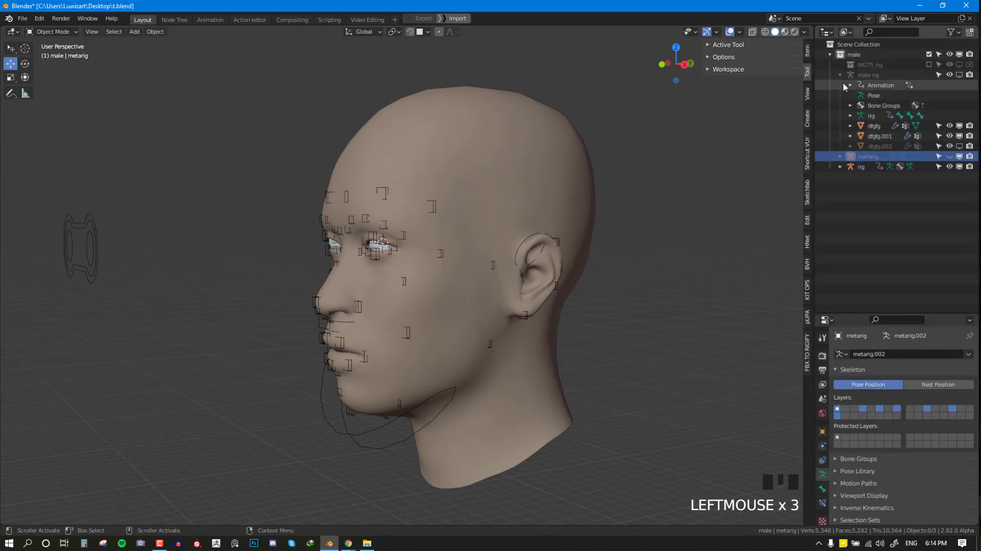
pyautogui.click(830, 54)
pyautogui.click(831, 55)
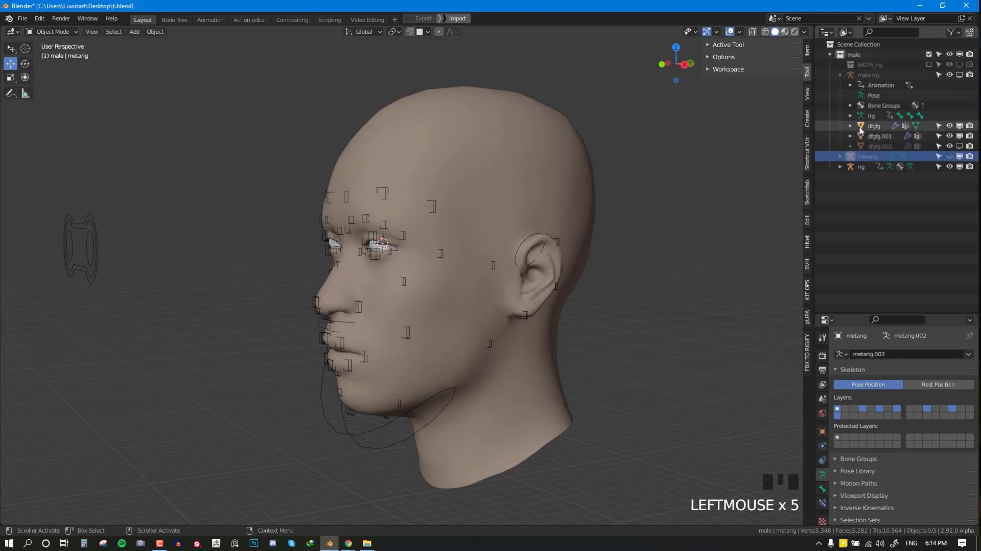
pyautogui.rightClick(494, 268)
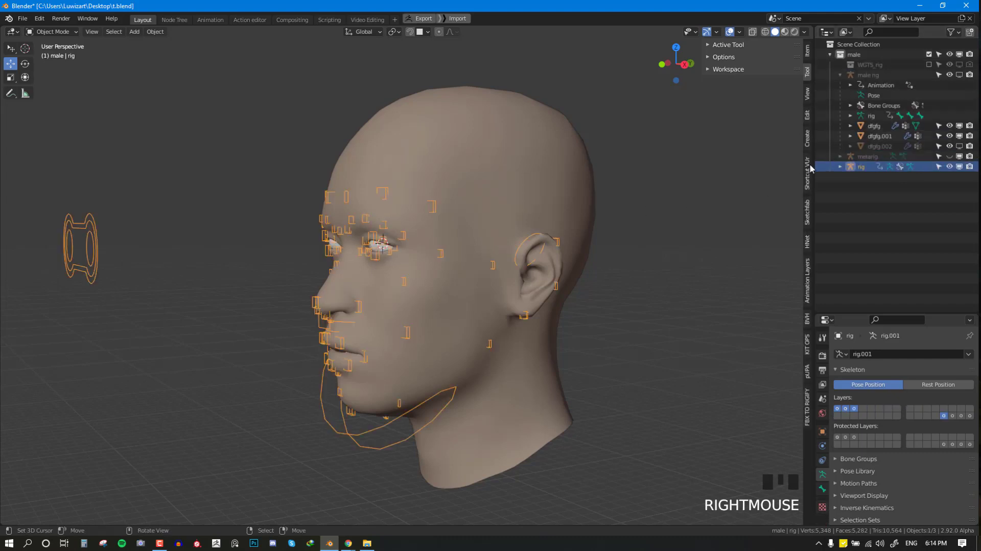
pyautogui.moveTo(862, 168); pyautogui.dragTo(879, 234)
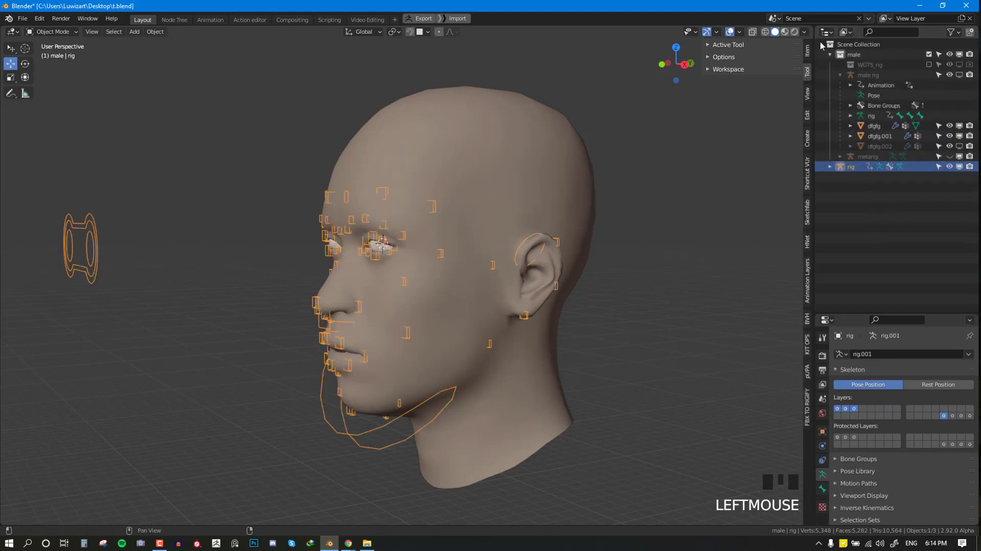
pyautogui.click(830, 54)
pyautogui.click(831, 65)
pyautogui.click(830, 65)
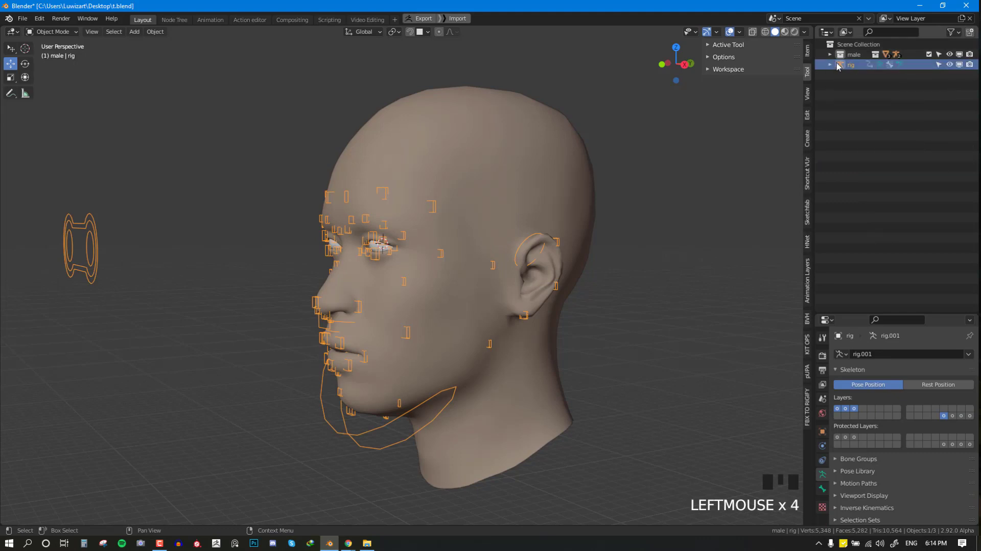
pyautogui.click(855, 56)
pyautogui.click(854, 65)
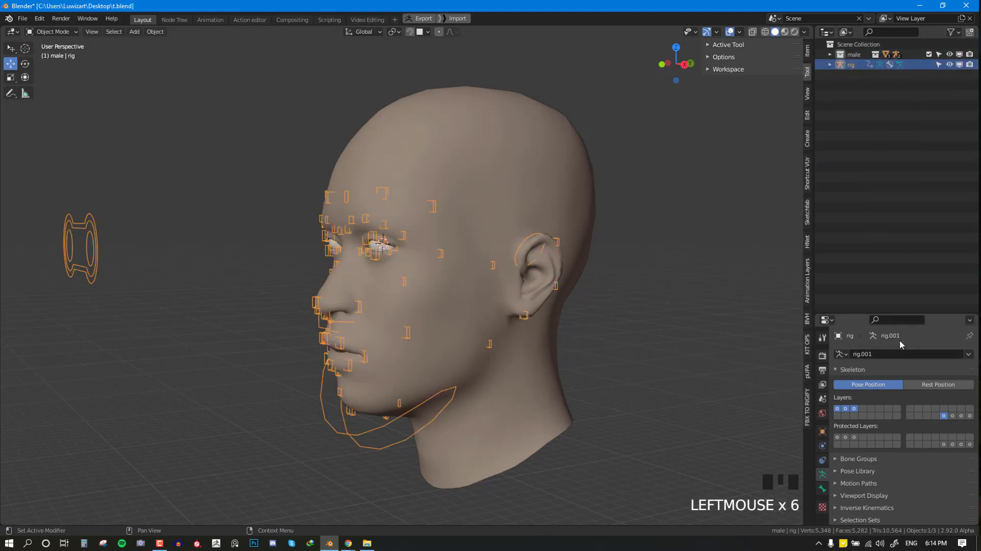
pyautogui.moveTo(899, 313); pyautogui.dragTo(899, 158)
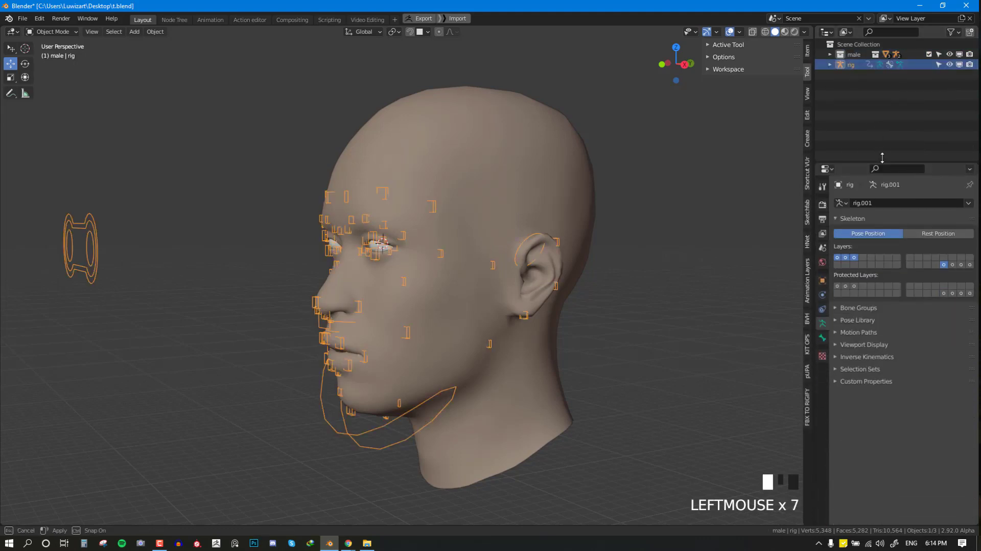
# - Show only the generated rig's deform bone layer, switch to wireframe, and enter Edit Mode on the rig
pyautogui.click(953, 260)
pyautogui.hotkey('shift', 'z')
pyautogui.moveTo(555, 278); pyautogui.dragTo(363, 292, button='middle')
pyautogui.scroll(2, 518, 289)
pyautogui.scroll(-1, 396, 318)
pyautogui.press('Tab')
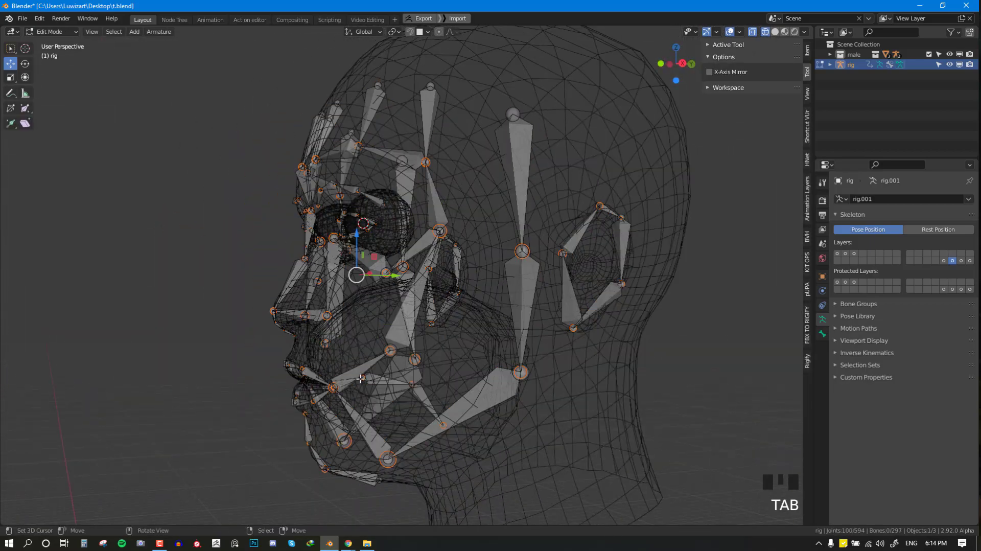
# - Select the three tongue deform bones inside the mouth and display their bone properties
pyautogui.moveTo(361, 378); pyautogui.dragTo(376, 376, button='middle')
pyautogui.hotkey('alt', 'a')
pyautogui.click(357, 381)
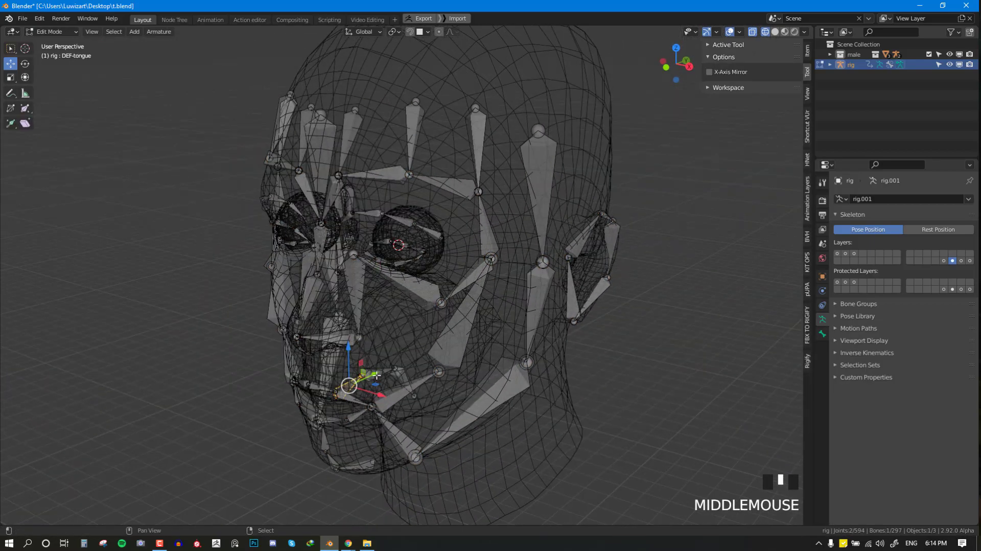
pyautogui.keyDown('shift'); pyautogui.rightClick(408, 371); pyautogui.keyUp('shift')
pyautogui.keyDown('shift'); pyautogui.rightClick(404, 370); pyautogui.keyUp('shift')
pyautogui.click(822, 333)
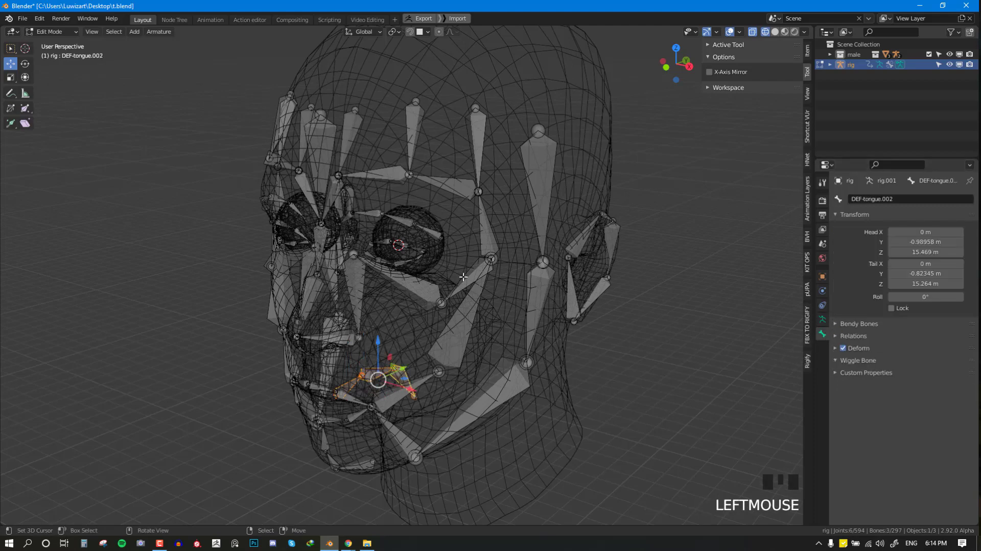
pyautogui.press('Tab')
pyautogui.click(823, 321)
pyautogui.hotkey('alt', 'a')
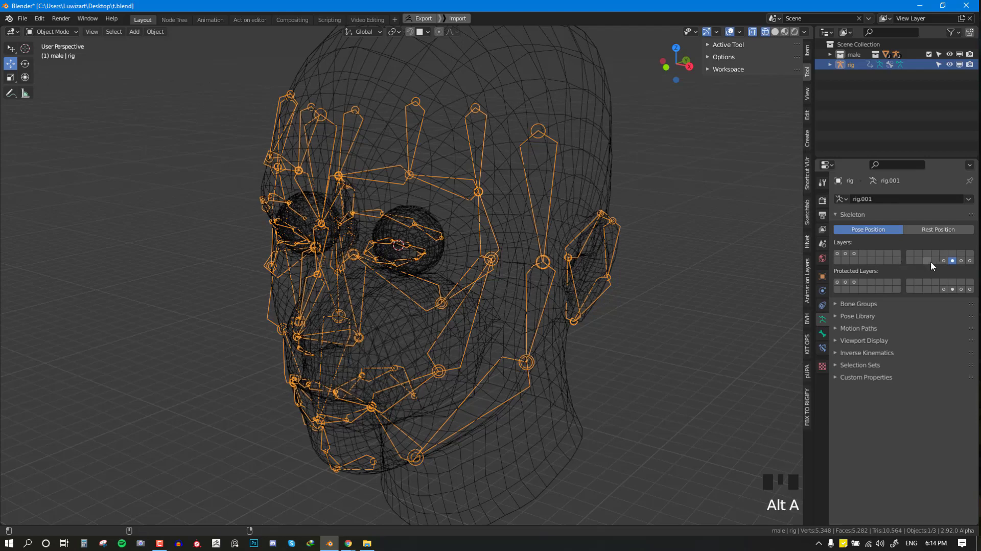
pyautogui.click(954, 261)
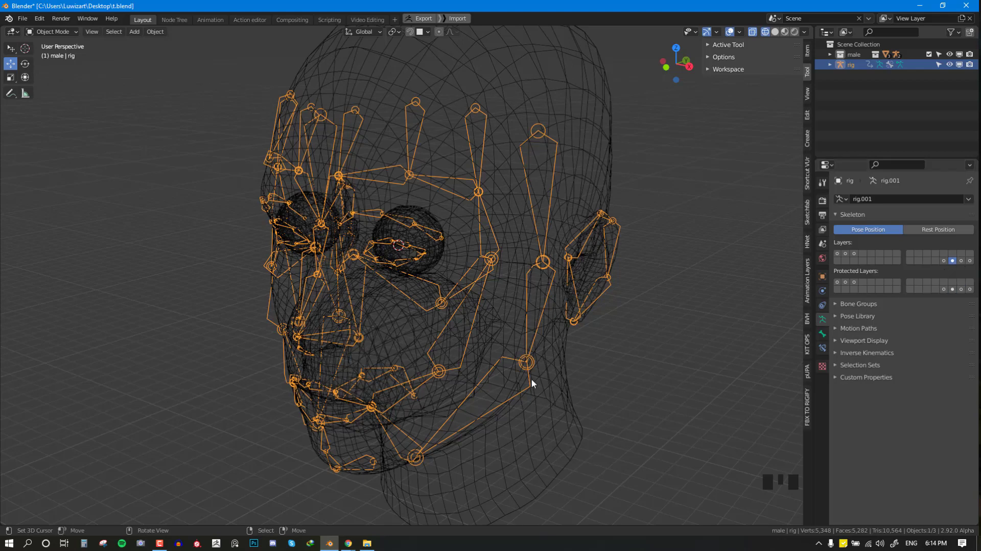
pyautogui.scroll(2, 532, 375)
pyautogui.hotkey('shift', 'z')
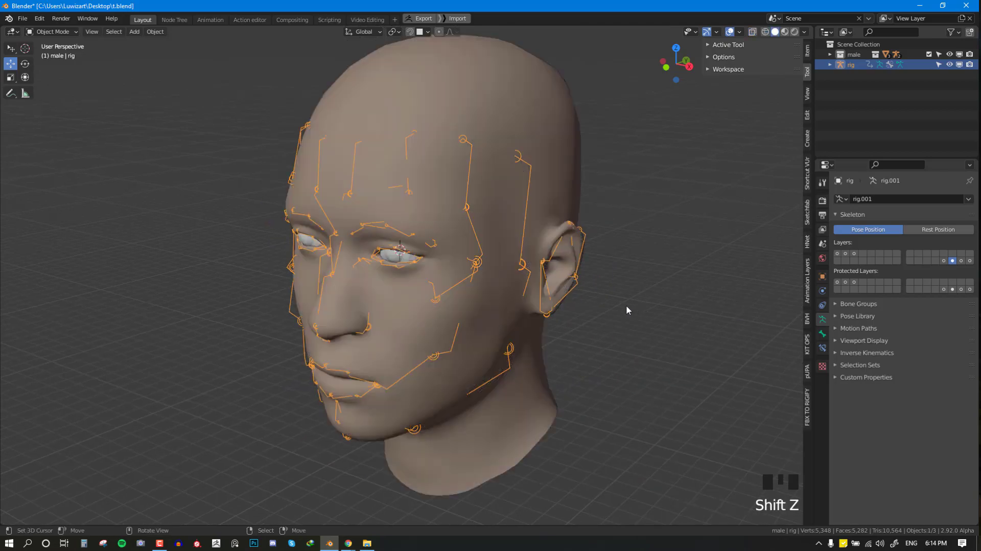
pyautogui.moveTo(629, 310)
pyautogui.mouseDown(button='middle')
pyautogui.moveTo(574, 296)
pyautogui.moveTo(607, 315)
pyautogui.mouseUp(button='middle')
pyautogui.hotkey('shift', 'z')
pyautogui.scroll(2, 609, 315)
pyautogui.press('Tab')
pyautogui.scroll(-1, 610, 315)
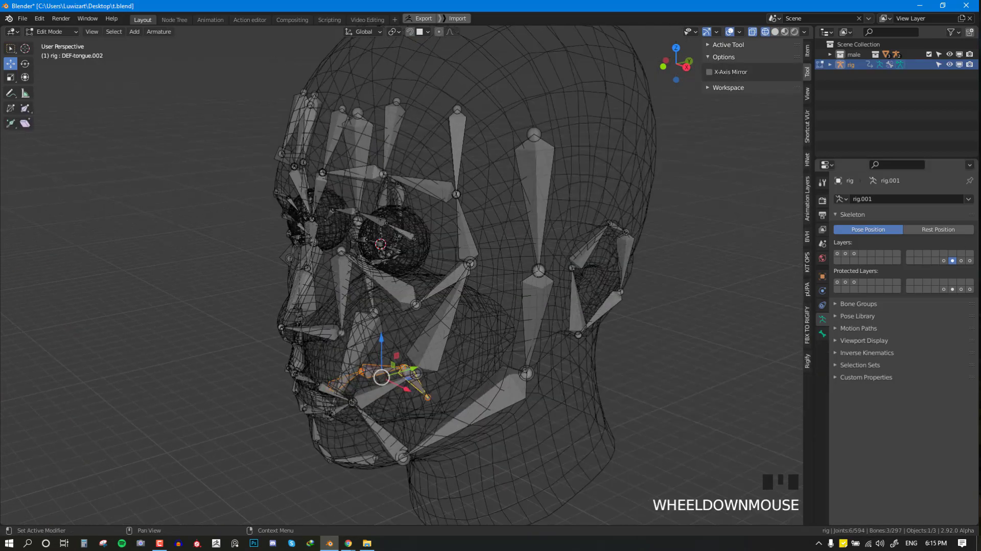
# - Disable Deform for all three selected tongue bones at once
pyautogui.moveTo(352, 412); pyautogui.dragTo(387, 416, button='middle')
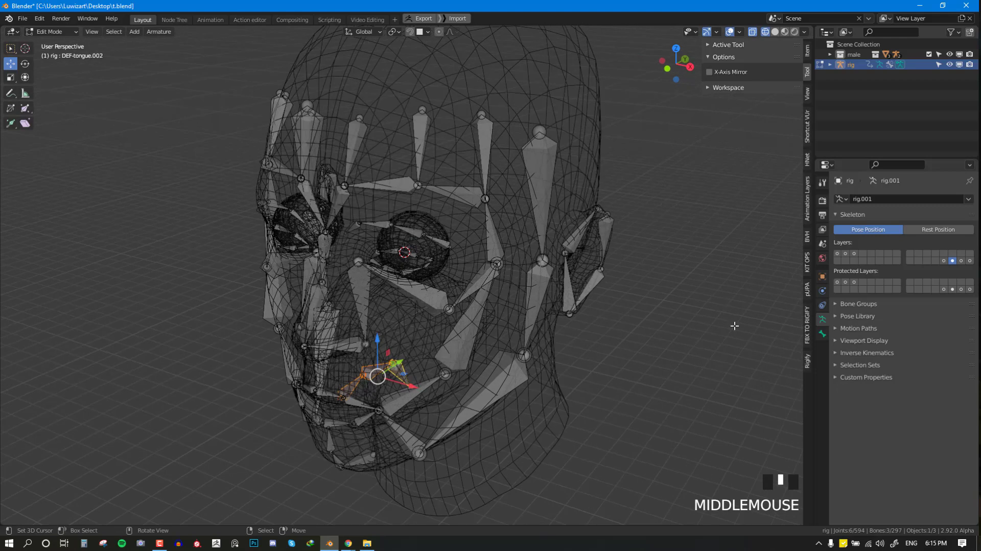
pyautogui.click(822, 334)
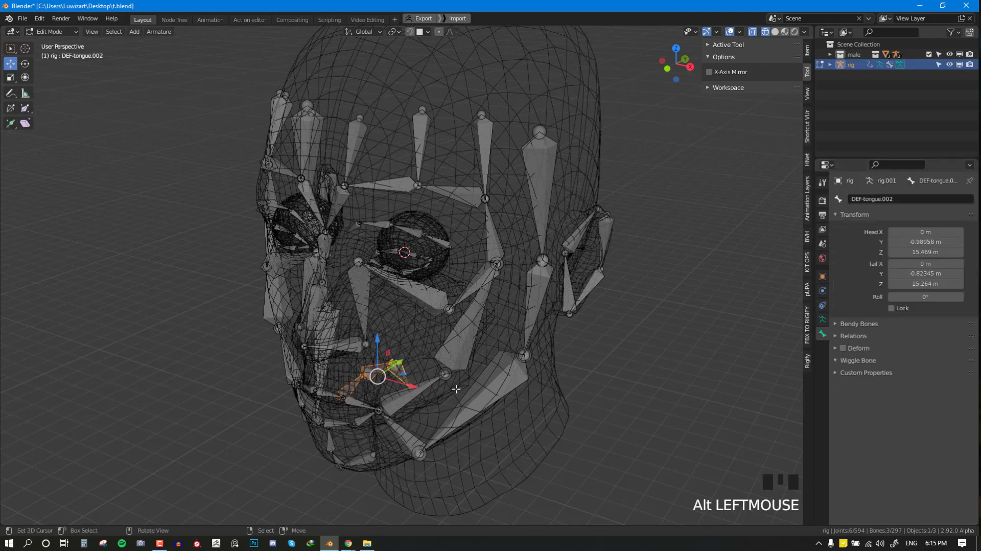
pyautogui.moveTo(457, 388); pyautogui.dragTo(408, 382, button='middle')
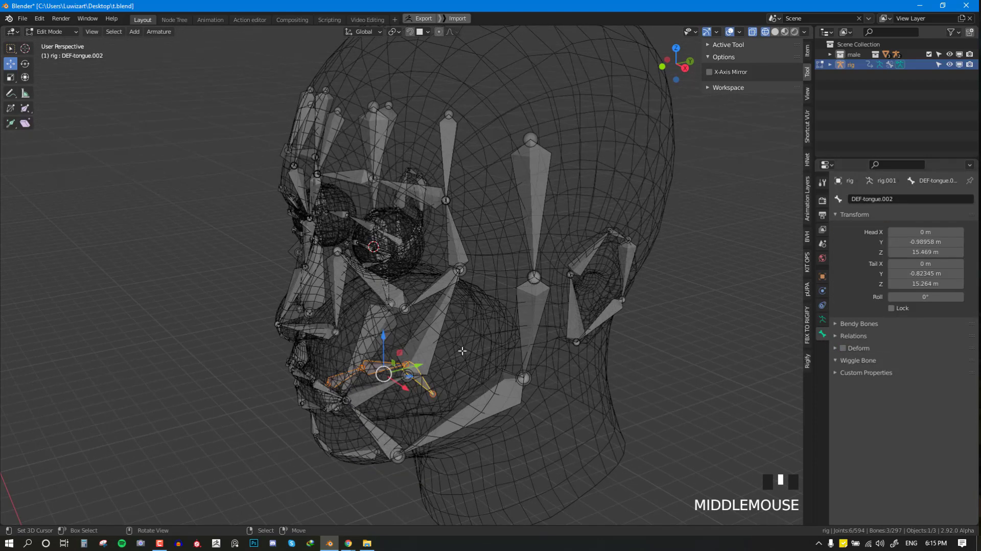
# - Reveal the rig's hidden bones and clear the bone selection
pyautogui.scroll(-3, 463, 350)
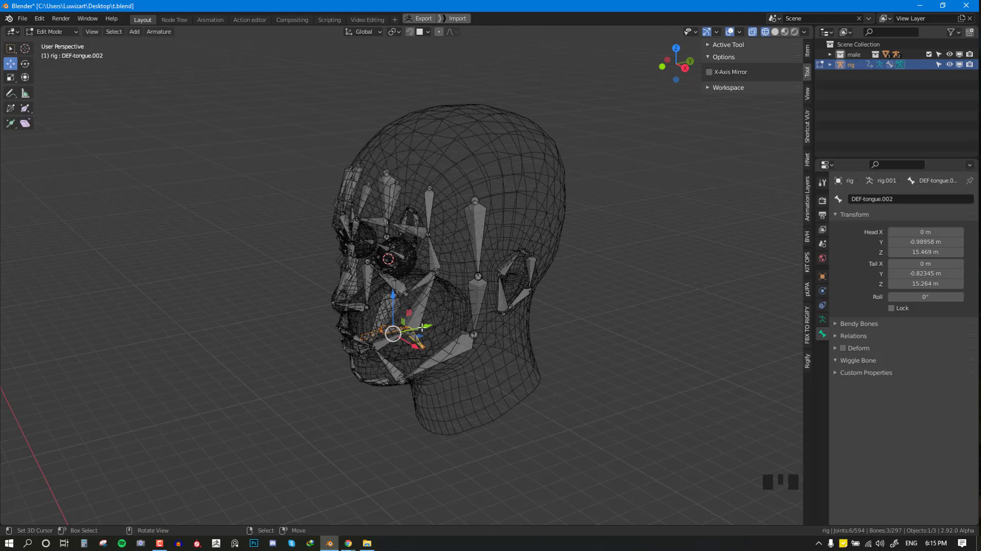
pyautogui.scroll(3, 422, 328)
pyautogui.moveTo(422, 327)
pyautogui.mouseDown(button='middle')
pyautogui.moveTo(459, 280)
pyautogui.moveTo(405, 261)
pyautogui.moveTo(444, 256)
pyautogui.mouseUp(button='middle')
pyautogui.hotkey('shift', 'z')
pyautogui.hotkey('shift', 'z')
pyautogui.hotkey('alt', 'a')
pyautogui.hotkey('alt', 'h')
# - Examine the bones on armature layers 31 and 32 one layer at a time, checking the mechanism bone near the jaw
pyautogui.click(823, 319)
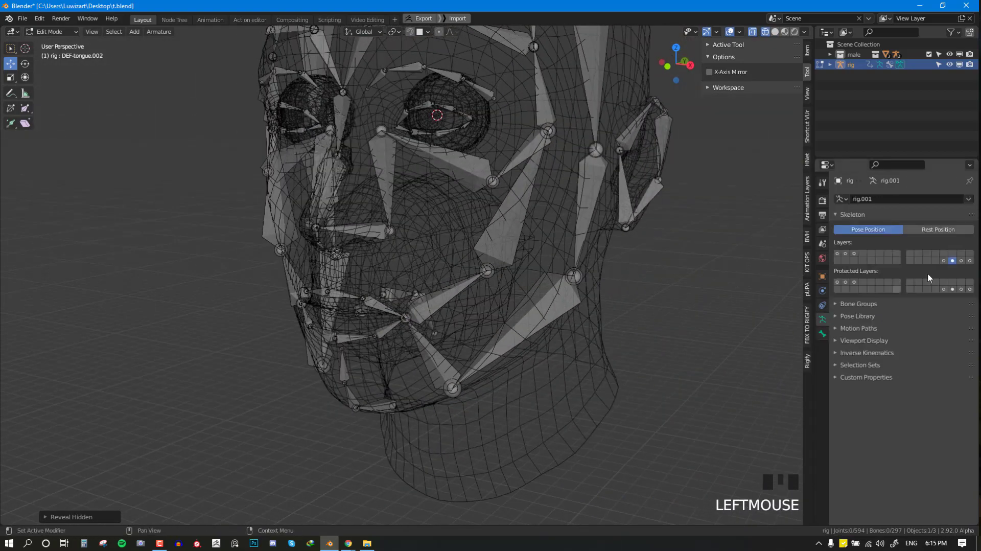
pyautogui.click(960, 261)
pyautogui.moveTo(516, 305); pyautogui.dragTo(536, 298, button='middle')
pyautogui.rightClick(536, 298)
pyautogui.rightClick(536, 298)
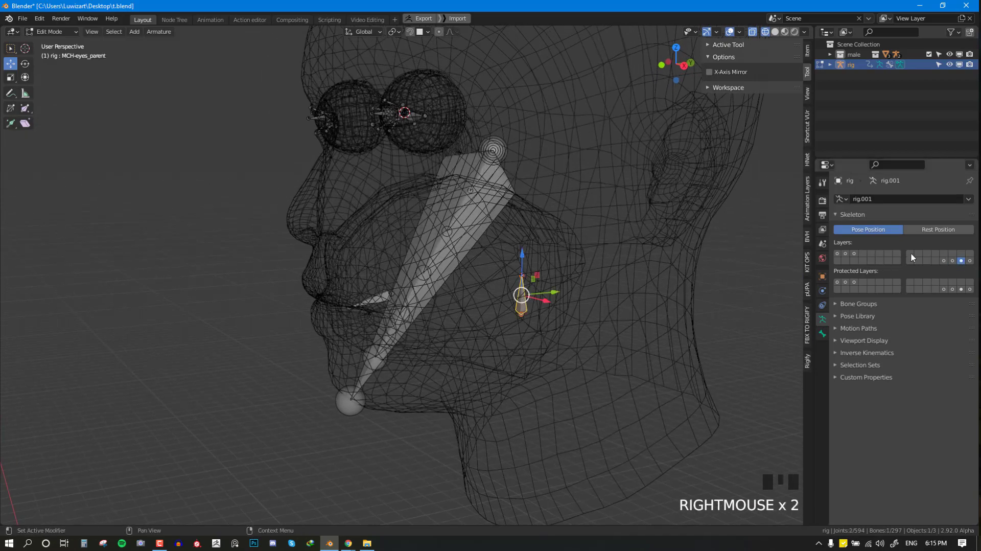
pyautogui.click(969, 261)
pyautogui.moveTo(481, 329); pyautogui.dragTo(494, 317, button='middle')
# - Show only armature layer 1 and examine its upper and lower teeth, tongue_master, nose and jaw_master bones
pyautogui.click(838, 253)
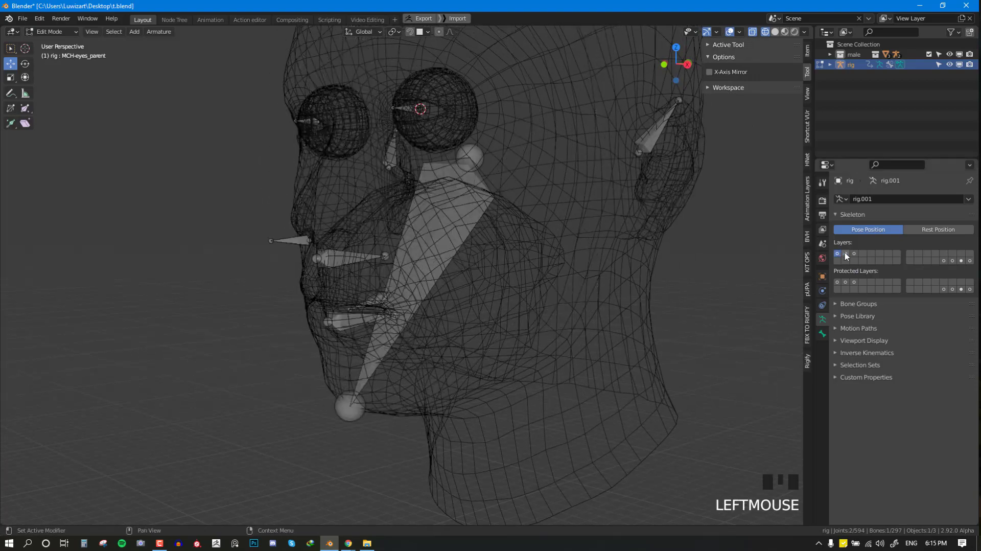
pyautogui.moveTo(523, 258); pyautogui.dragTo(445, 266, button='middle')
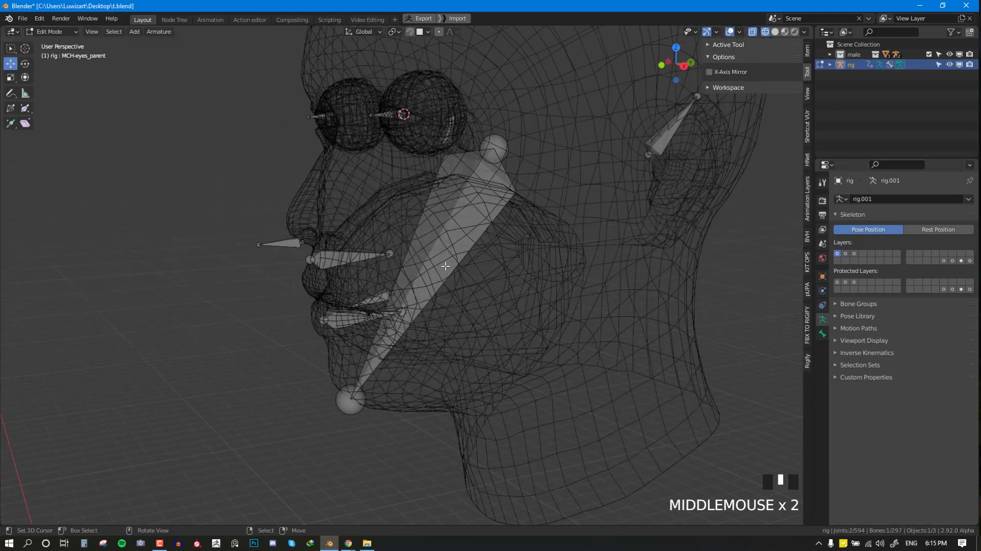
pyautogui.rightClick(353, 319)
pyautogui.keyDown('shift'); pyautogui.rightClick(351, 258); pyautogui.keyUp('shift')
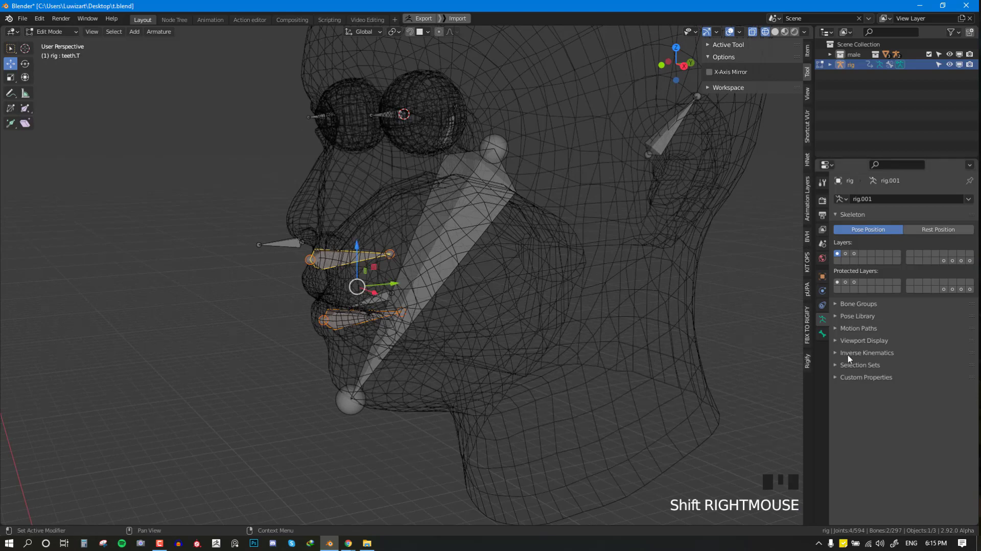
pyautogui.click(823, 334)
pyautogui.hotkey('alt', 'a')
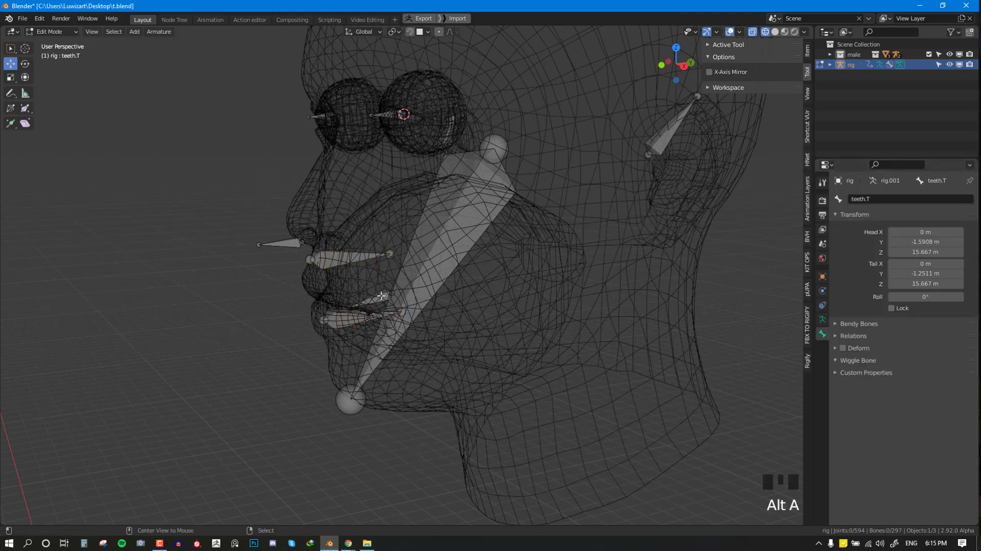
pyautogui.rightClick(362, 297)
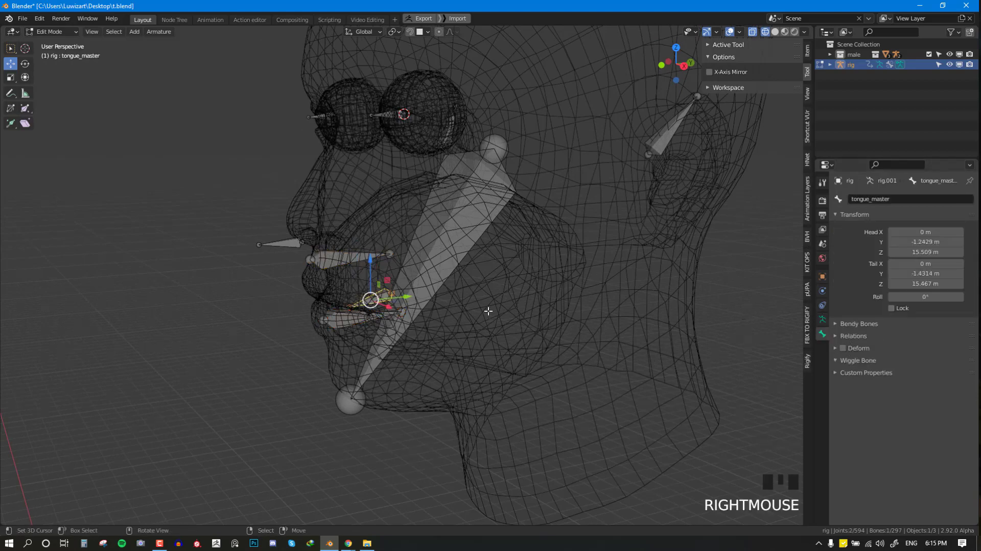
pyautogui.moveTo(362, 296); pyautogui.dragTo(359, 277, button='middle')
pyautogui.rightClick(299, 244)
pyautogui.rightClick(495, 244)
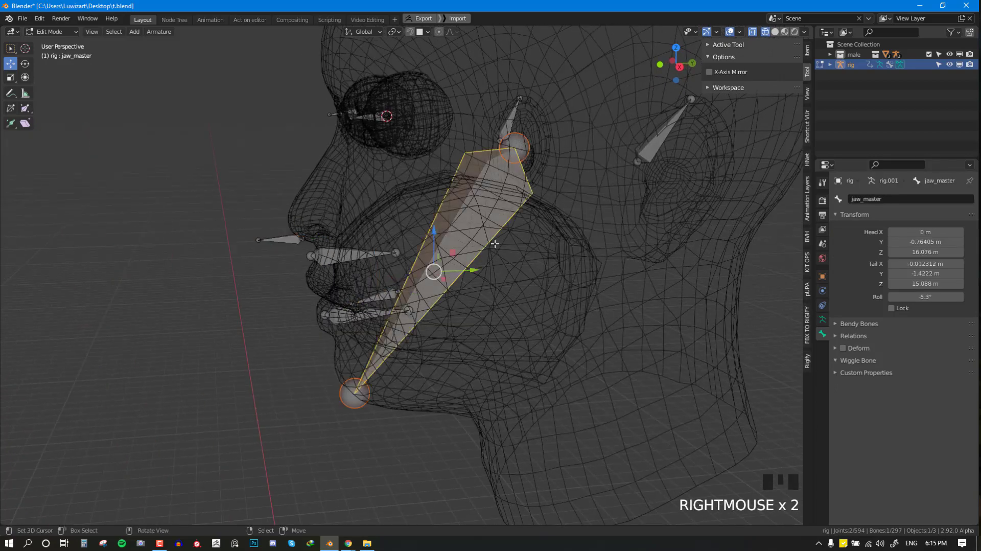
# - Examine the bones on armature layers 2 and 3 one layer at a time
pyautogui.click(822, 319)
pyautogui.click(845, 253)
pyautogui.click(854, 253)
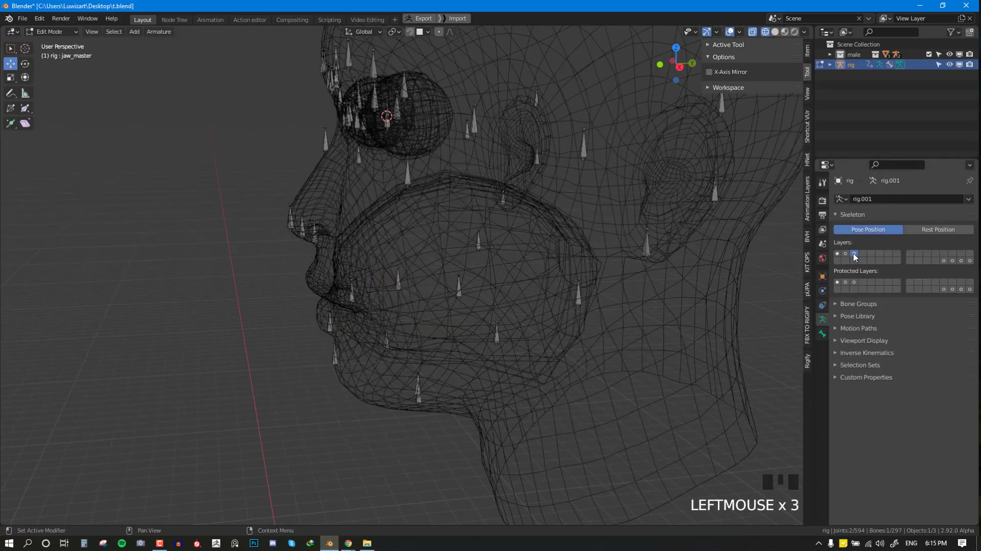
pyautogui.moveTo(588, 358); pyautogui.dragTo(470, 361, button='middle')
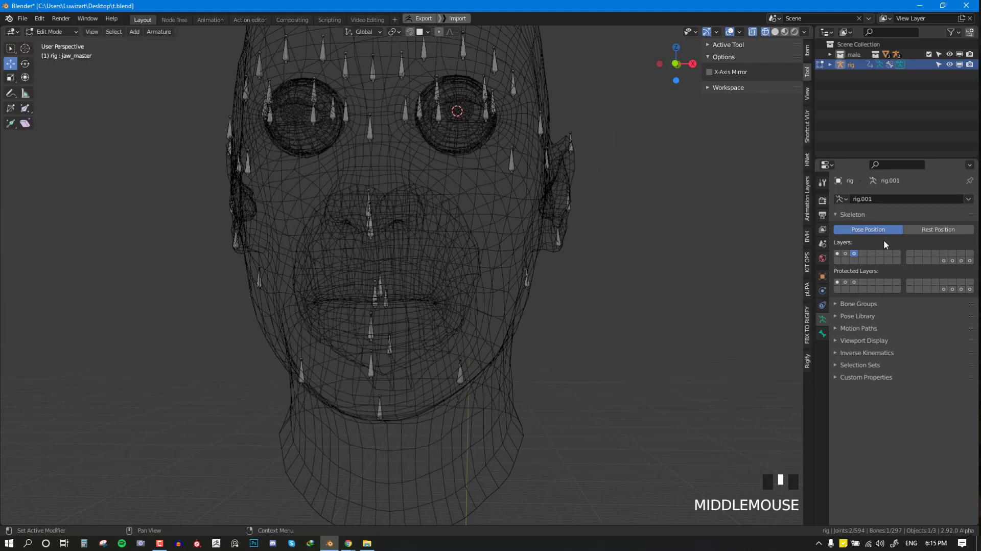
# - Show armature layers 29 to 32 together with layers 1 to 3 and examine all bones from the right side
pyautogui.click(945, 261)
pyautogui.keyDown('shift'); pyautogui.click(953, 261); pyautogui.keyUp('shift')
pyautogui.keyDown('shift'); pyautogui.click(961, 260); pyautogui.keyUp('shift')
pyautogui.keyDown('shift'); pyautogui.click(969, 261); pyautogui.keyUp('shift')
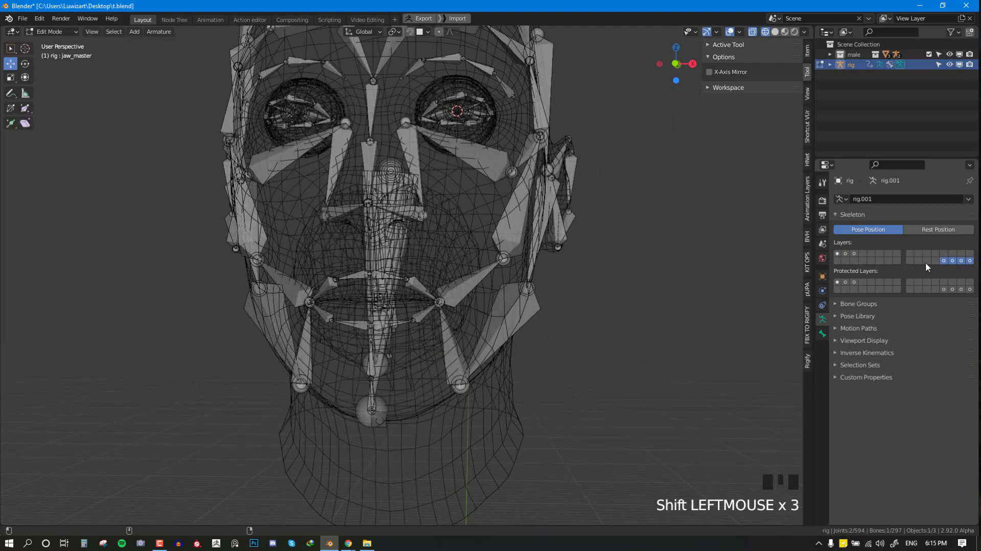
pyautogui.keyDown('shift'); pyautogui.click(846, 253); pyautogui.keyUp('shift')
pyautogui.keyDown('shift'); pyautogui.click(854, 253); pyautogui.keyUp('shift')
pyautogui.scroll(-1, 402, 353)
pyautogui.press('KP_3')
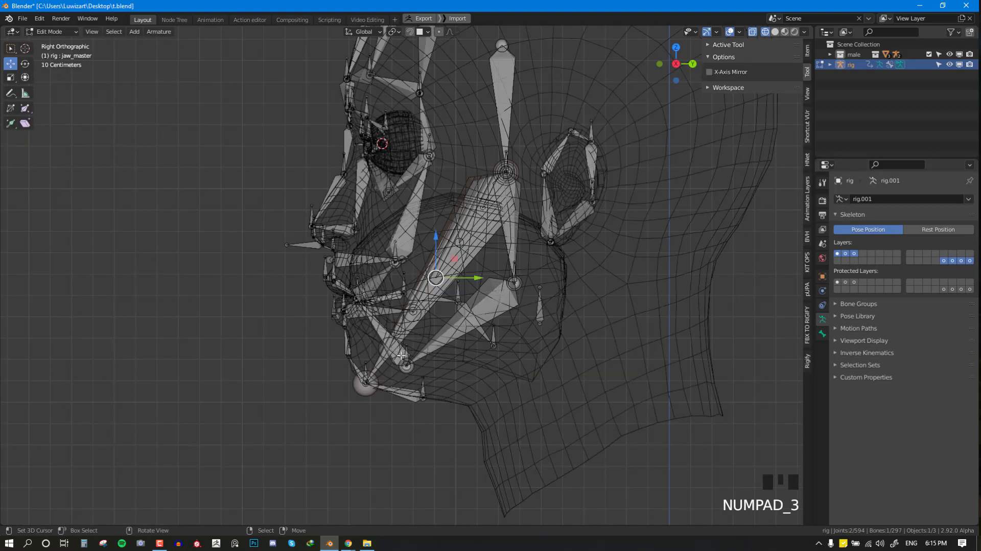
# - Return to Object Mode with solid shading and show only armature layers 1, 2 and 3 of the rig
pyautogui.press('Tab')
pyautogui.hotkey('shift', 'z')
pyautogui.click(852, 260)
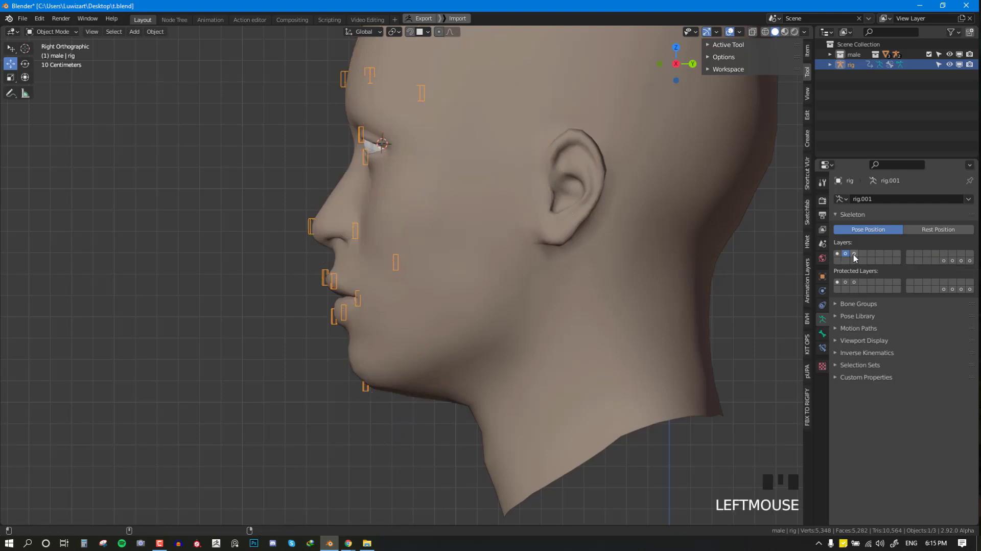
pyautogui.keyDown('shift'); pyautogui.click(838, 261); pyautogui.keyUp('shift')
pyautogui.keyDown('shift'); pyautogui.click(854, 261); pyautogui.keyUp('shift')
pyautogui.keyDown('shift'); pyautogui.click(838, 253); pyautogui.keyUp('shift')
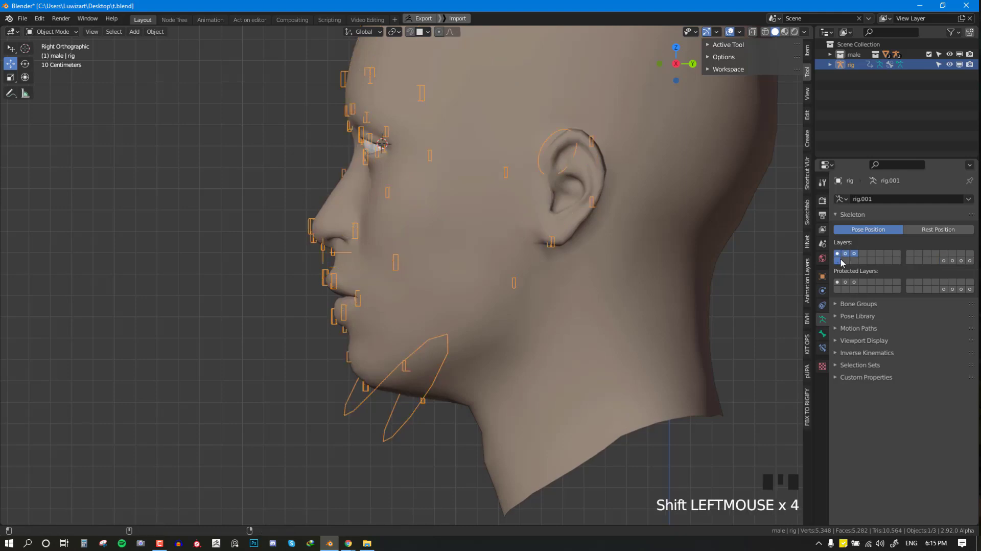
pyautogui.keyDown('shift'); pyautogui.click(837, 260); pyautogui.keyUp('shift')
pyautogui.scroll(-4, 385, 356)
pyautogui.moveTo(385, 356); pyautogui.dragTo(492, 346, button='middle')
# - Parent the head mesh to the rig with automatic weights and save the file
pyautogui.hotkey('ctrl', 'Tab')
pyautogui.hotkey('ctrl', 'Tab')
pyautogui.moveTo(480, 313); pyautogui.dragTo(443, 293, button='middle')
pyautogui.rightClick(456, 283)
pyautogui.keyDown('shift'); pyautogui.rightClick(260, 194); pyautogui.keyUp('shift')
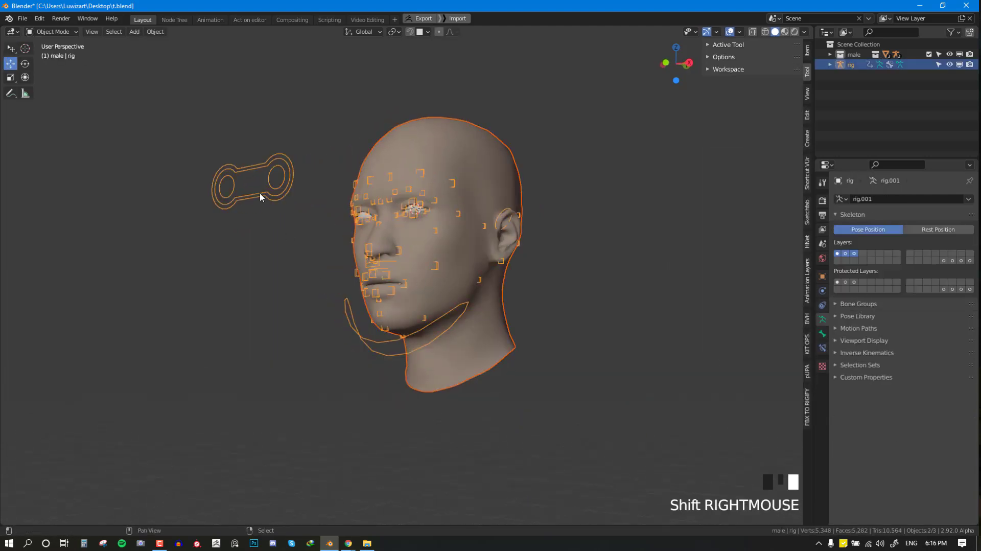
pyautogui.hotkey('ctrl', 'p')
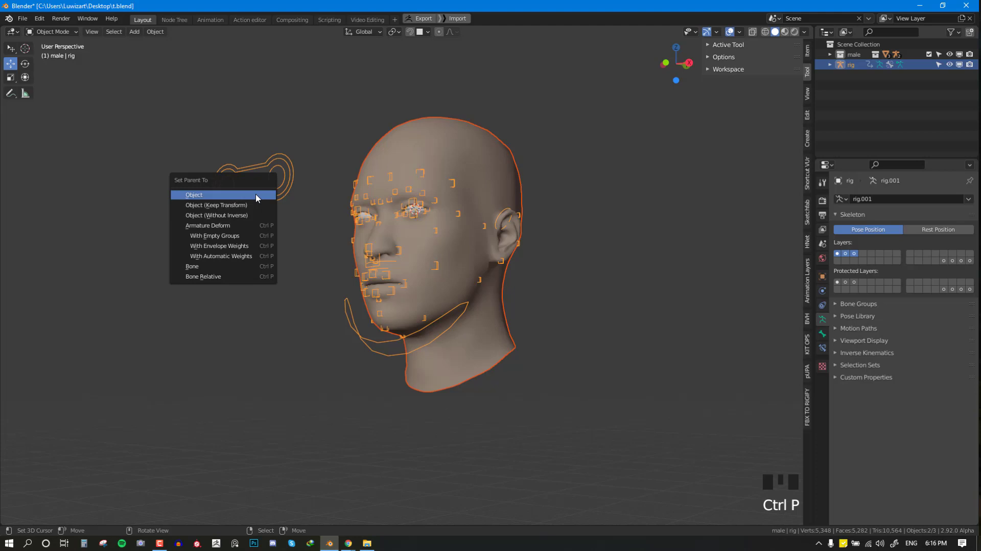
pyautogui.click(235, 257)
pyautogui.hotkey('alt', 'a')
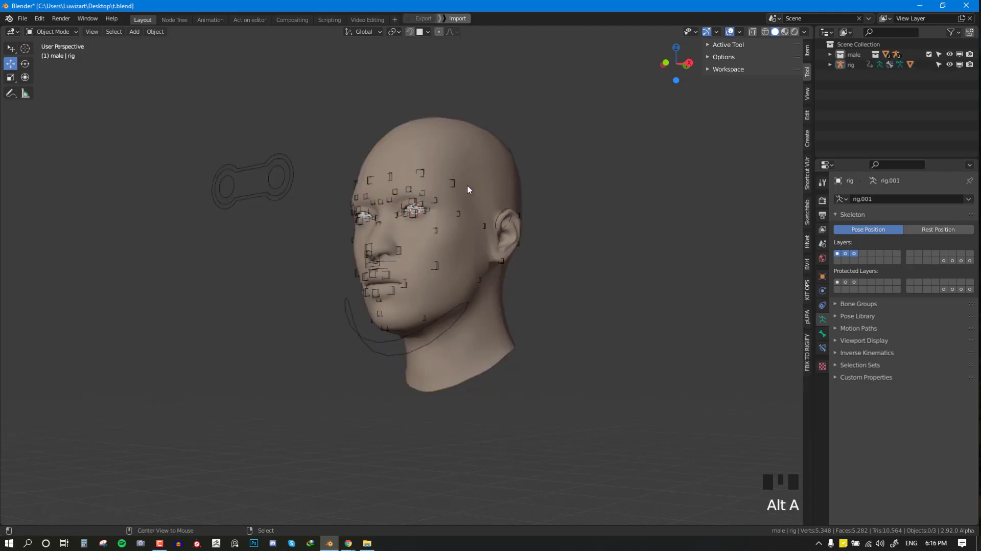
pyautogui.moveTo(469, 186); pyautogui.dragTo(445, 191, button='middle')
pyautogui.hotkey('ctrl', 's')
# - Put the rig in Pose Mode and test the jaw_master control by moving and rotating it, cancelling each transform
pyautogui.hotkey('ctrl', 'Tab')
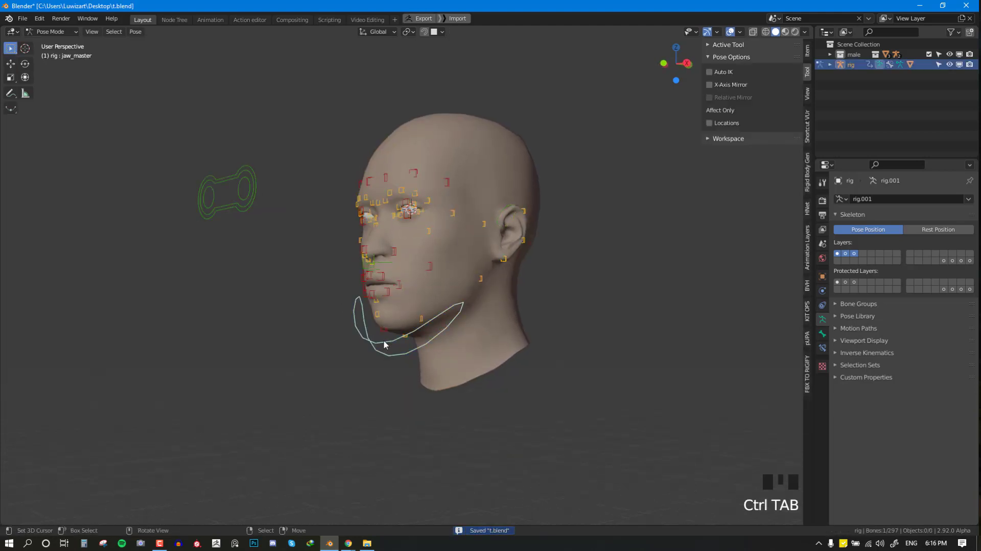
pyautogui.press('g')
pyautogui.rightClick(394, 350)
pyautogui.moveTo(393, 351); pyautogui.dragTo(452, 354, button='middle')
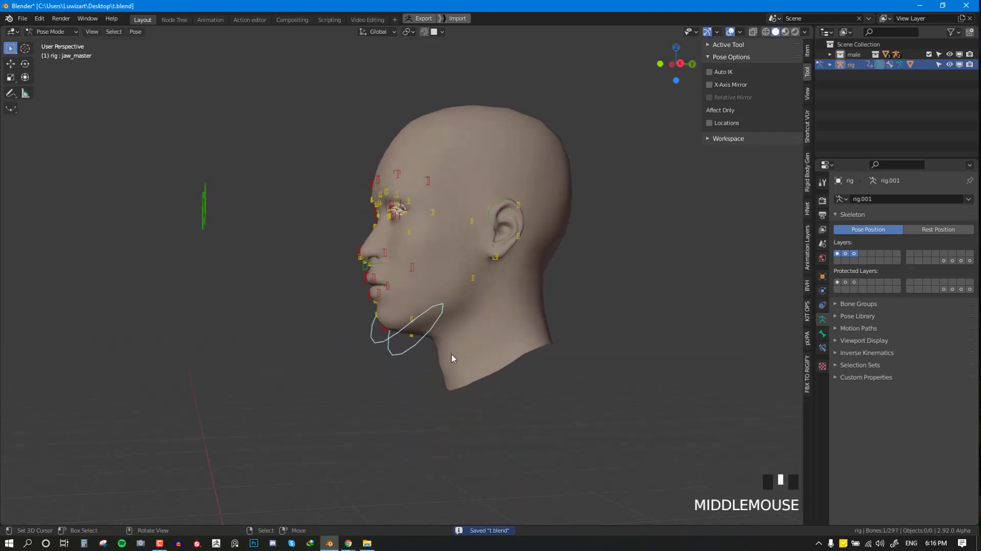
pyautogui.press('r')
pyautogui.rightClick(467, 307)
pyautogui.press('KP_3')
pyautogui.press('r')
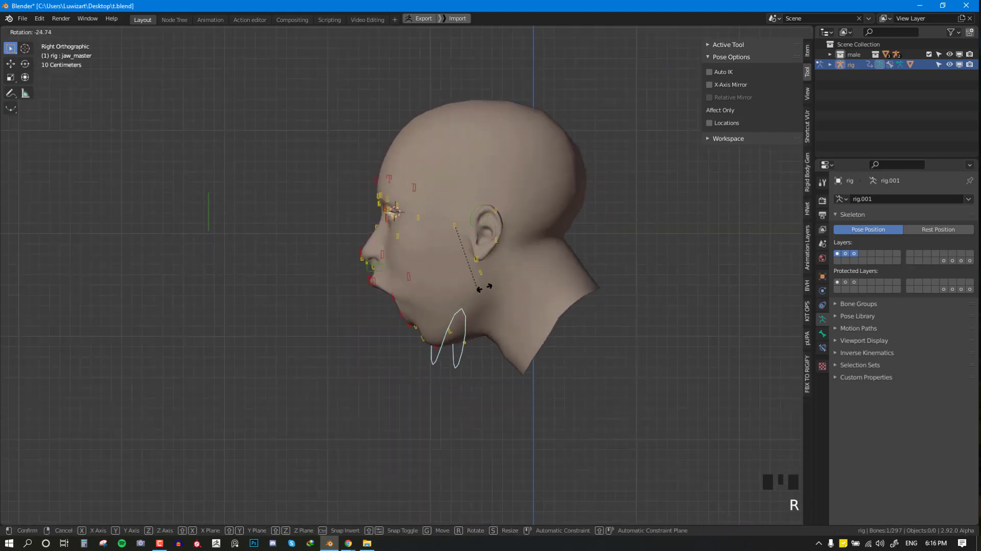
pyautogui.rightClick(475, 316)
pyautogui.press('r')
pyautogui.press('r')
# - Try moving the eye.L control in the front view and cancel the move
pyautogui.press('KP_1')
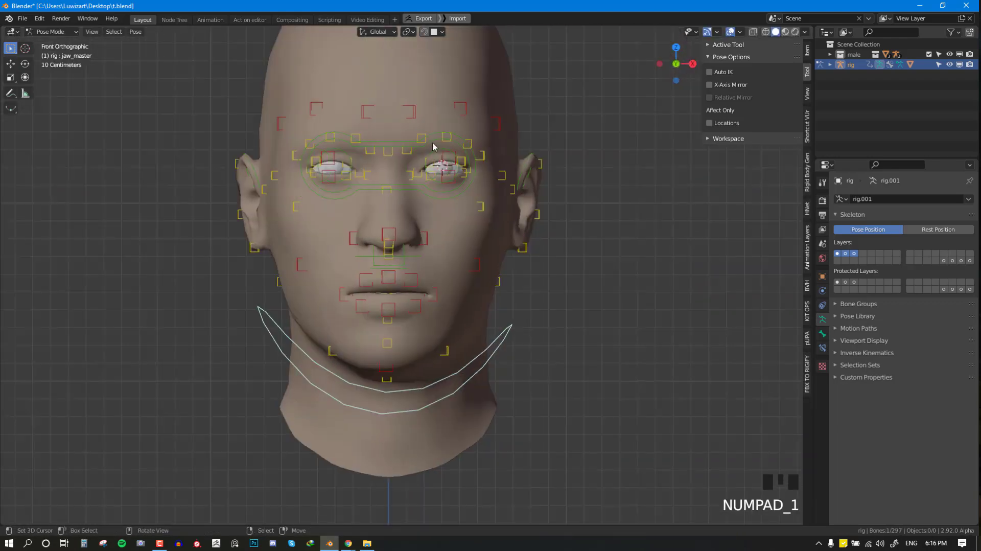
pyautogui.keyDown('shift'); pyautogui.moveTo(511, 204); pyautogui.dragTo(420, 228, button='middle'); pyautogui.keyUp('shift')
pyautogui.scroll(4, 420, 227)
pyautogui.rightClick(467, 202)
pyautogui.press('g')
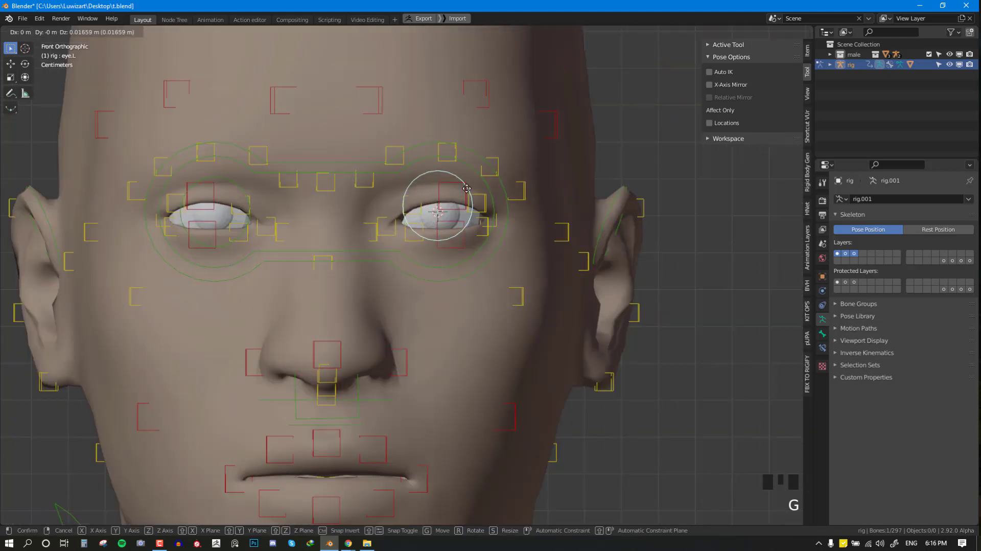
pyautogui.rightClick(467, 191)
# - Try lowering the upper eyelid control lid.T.L.002 over the eye and clear its location
pyautogui.press('g')
pyautogui.rightClick(459, 218)
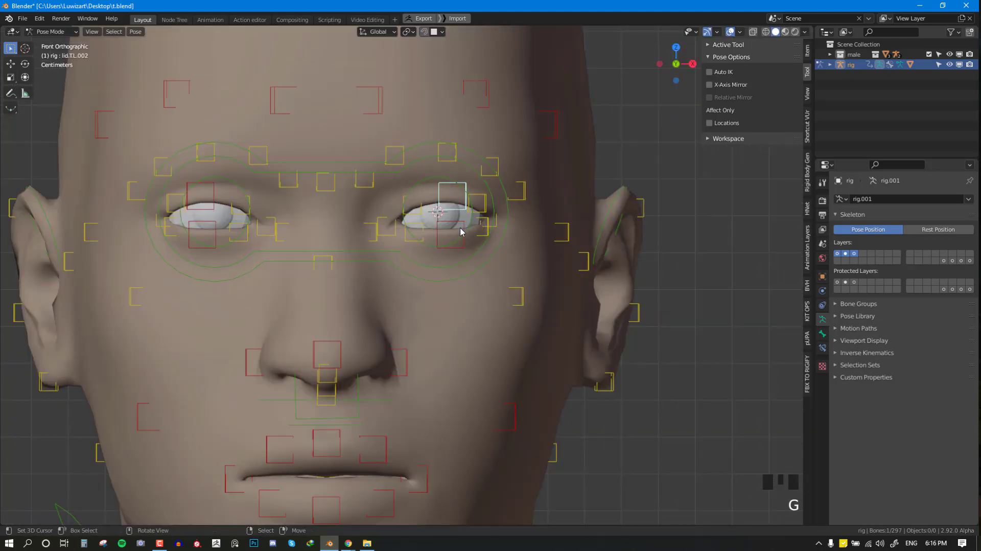
pyautogui.press('g')
pyautogui.click(450, 265)
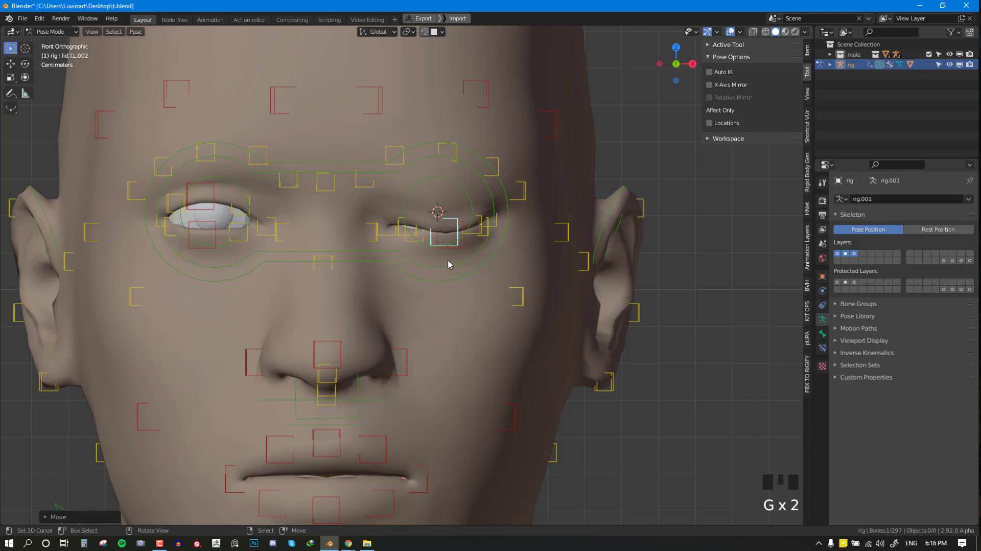
pyautogui.hotkey('alt', 'g')
# - Try raising the lower eyelid control lid.B.L.002 towards the upper lid and restore its position
pyautogui.rightClick(460, 243)
pyautogui.rightClick(460, 245)
pyautogui.press('g')
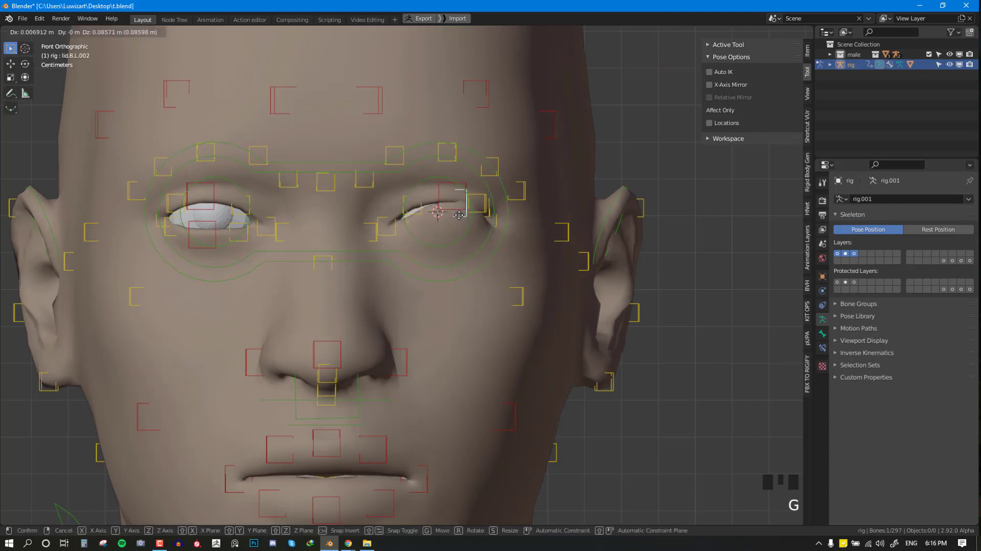
pyautogui.press('g')
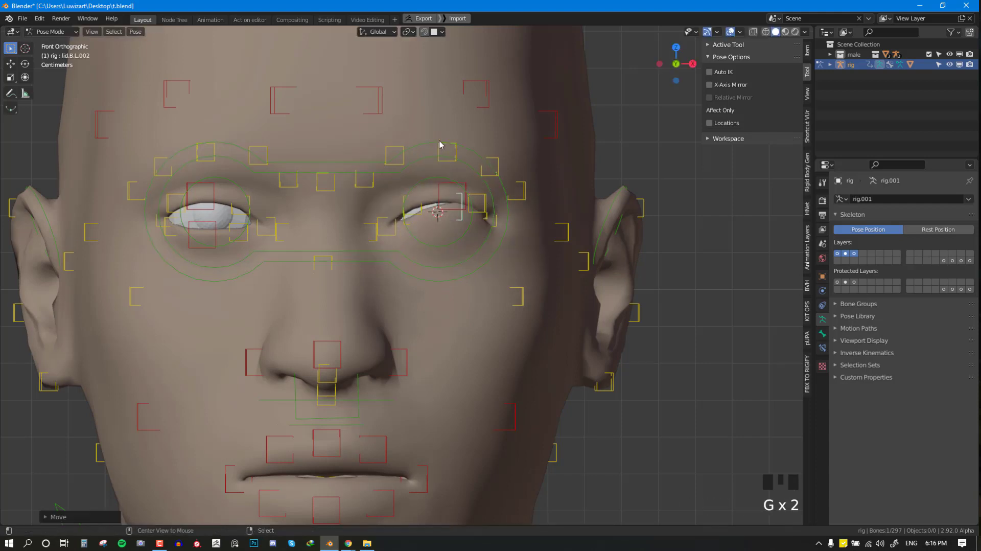
# - Try moving the brow.T.L.002 control and the inner left brow control, restoring each to its position
pyautogui.rightClick(473, 93)
pyautogui.scroll(-3, 448, 234)
pyautogui.press('g')
pyautogui.click(449, 218)
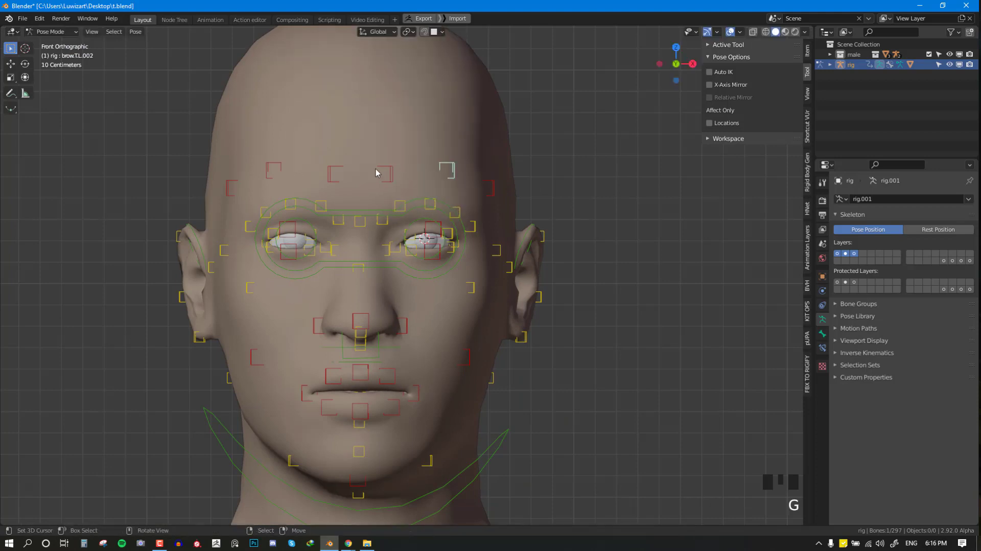
pyautogui.rightClick(395, 179)
pyautogui.press('g')
pyautogui.rightClick(401, 147)
# - Try moving the brow.T.R.003, brow.T.R.002 and ear.R.002 controls, cancelling each move
pyautogui.rightClick(329, 185)
pyautogui.press('g')
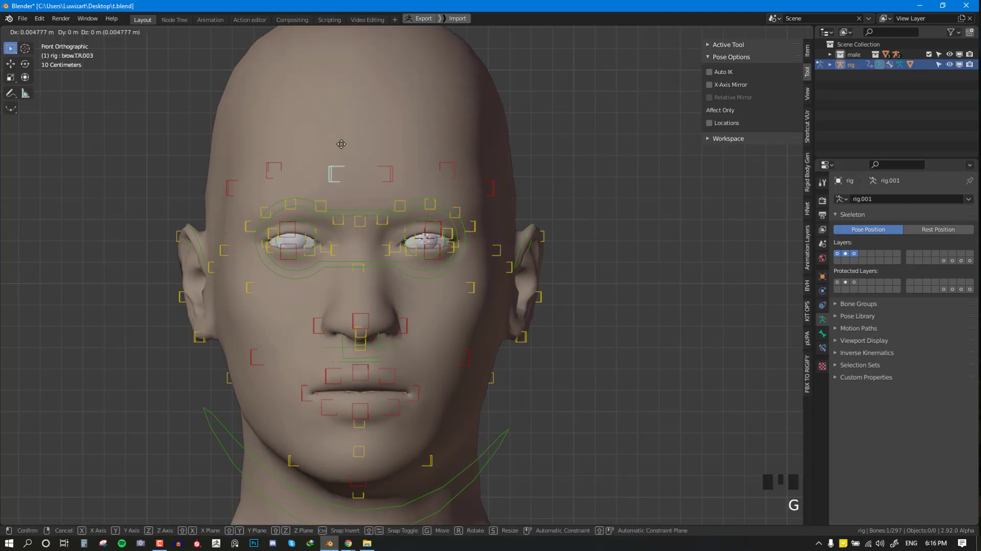
pyautogui.rightClick(339, 142)
pyautogui.rightClick(267, 154)
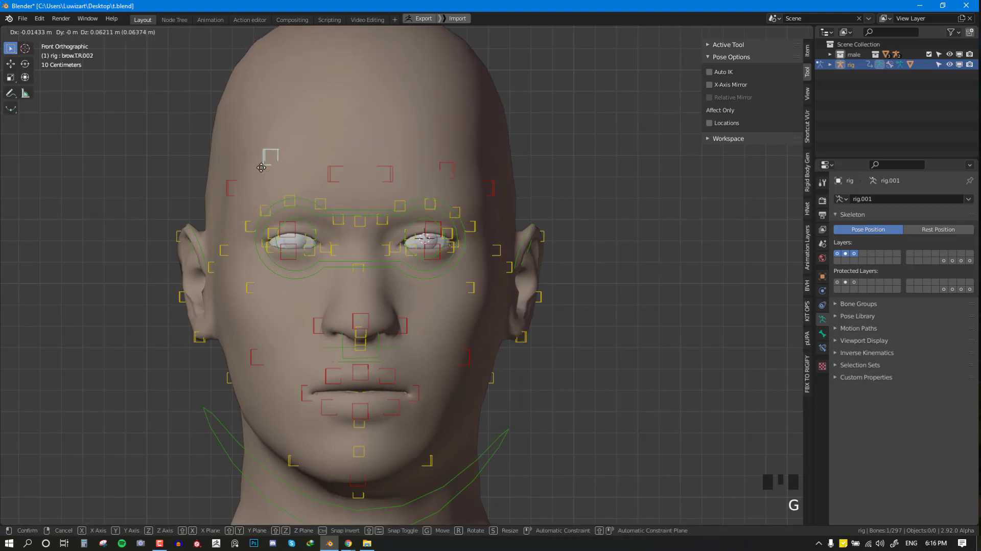
pyautogui.rightClick(173, 236)
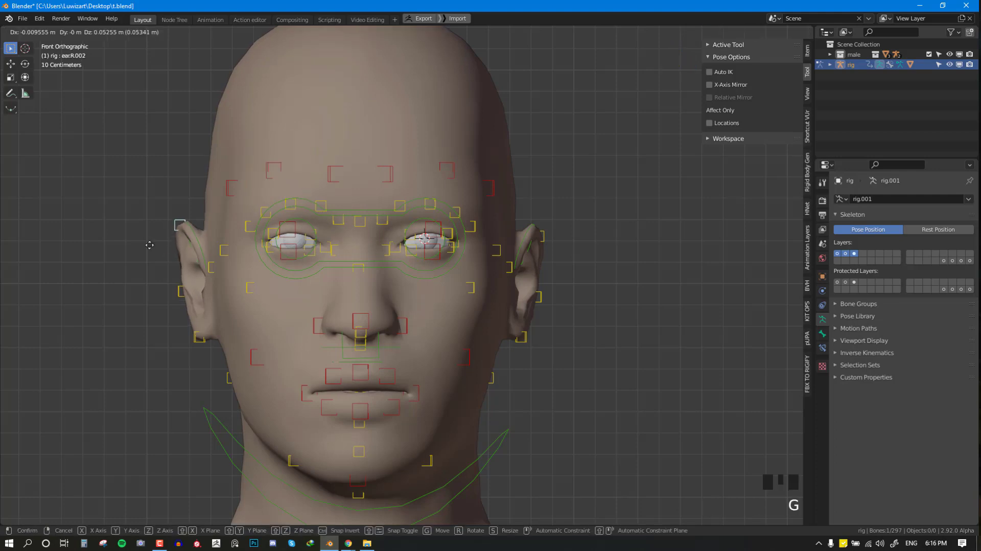
# - Try moving the nose controls nose.002, nose.L.001 and nose.R.001, cancelling each move
pyautogui.rightClick(358, 323)
pyautogui.press('g')
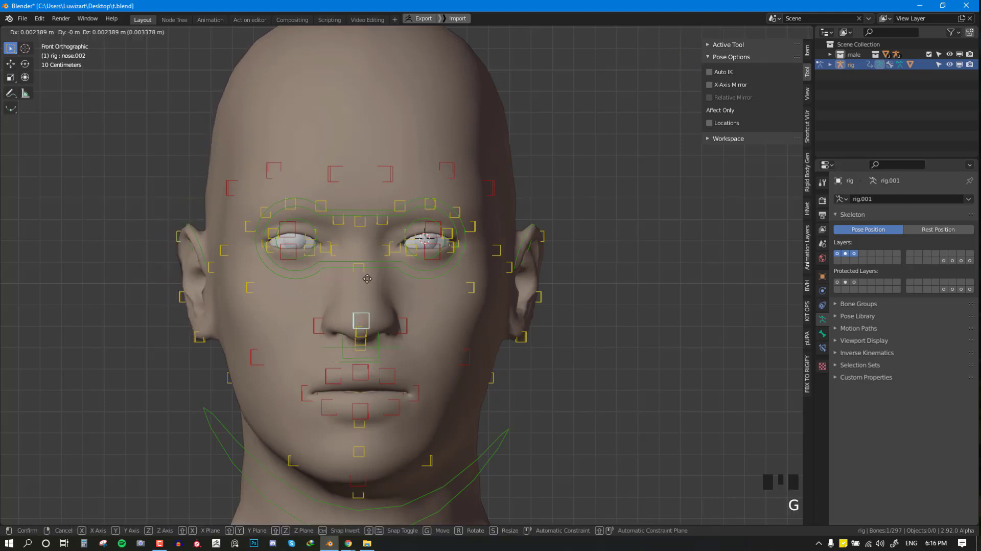
pyautogui.rightClick(352, 340)
pyautogui.press('g')
pyautogui.rightClick(401, 304)
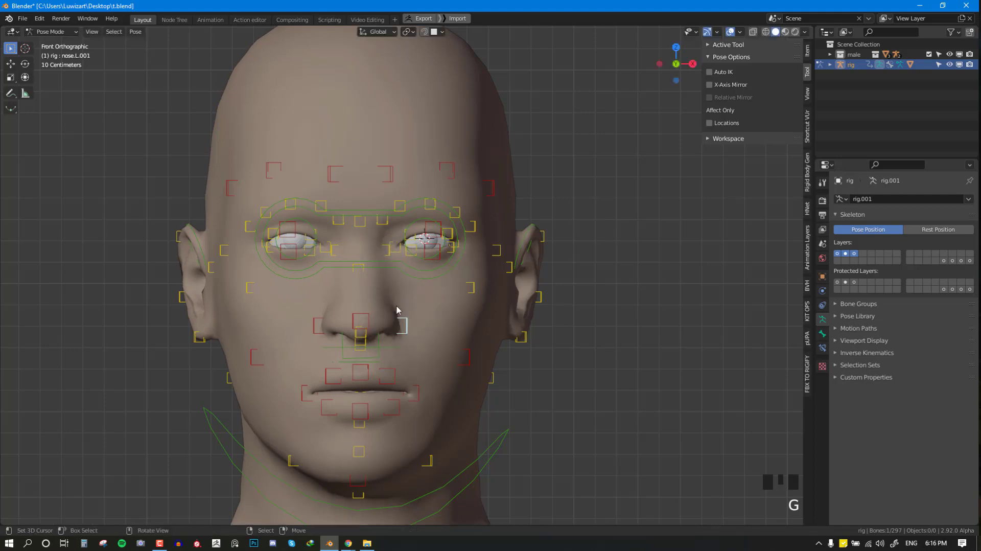
pyautogui.rightClick(317, 327)
pyautogui.press('g')
pyautogui.rightClick(313, 306)
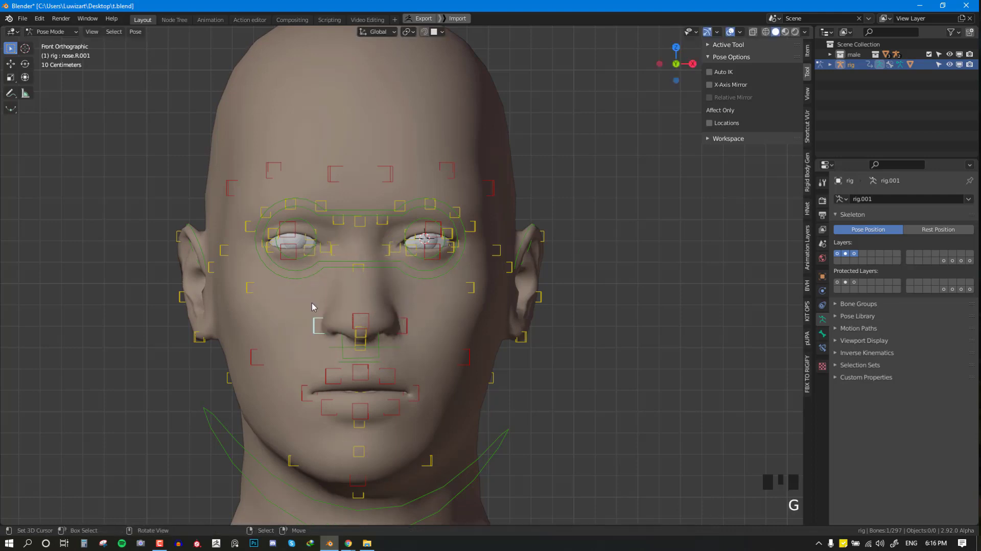
# - Try moving the centre upper-lip control and the lower-lip control lip.B, cancelling each move
pyautogui.rightClick(359, 379)
pyautogui.press('g')
pyautogui.rightClick(359, 353)
pyautogui.rightClick(364, 415)
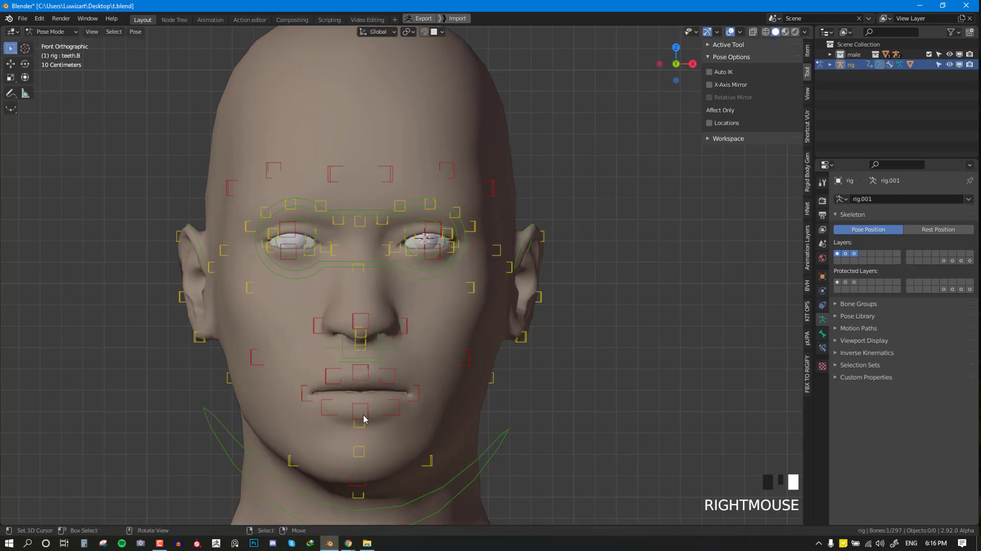
pyautogui.rightClick(361, 410)
pyautogui.press('g')
pyautogui.rightClick(357, 449)
# - Try moving the left mouth-corner control lips.L from a three-quarter view, cancelling the moves
pyautogui.scroll(-3, 409, 385)
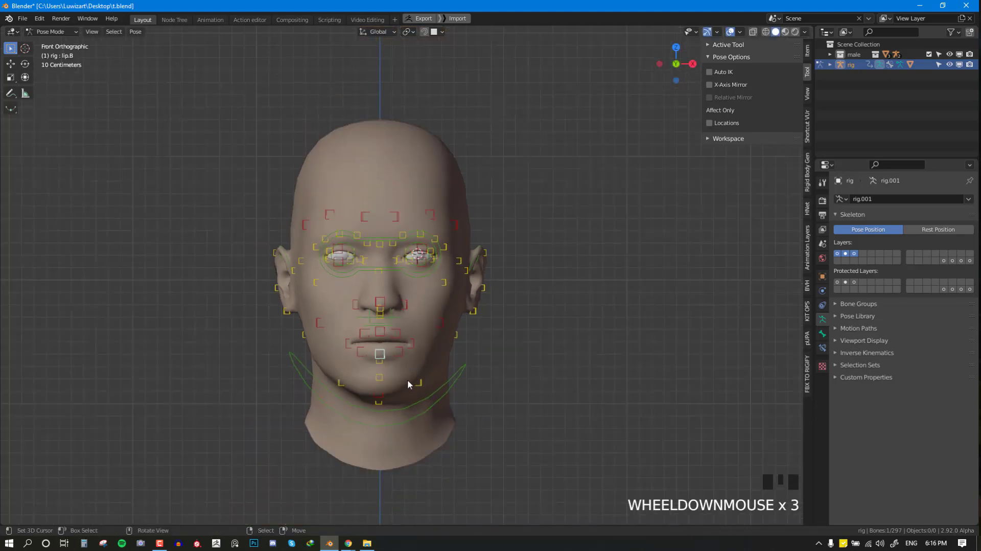
pyautogui.moveTo(408, 384); pyautogui.dragTo(366, 383, button='middle')
pyautogui.scroll(3, 366, 383)
pyautogui.scroll(-2, 368, 381)
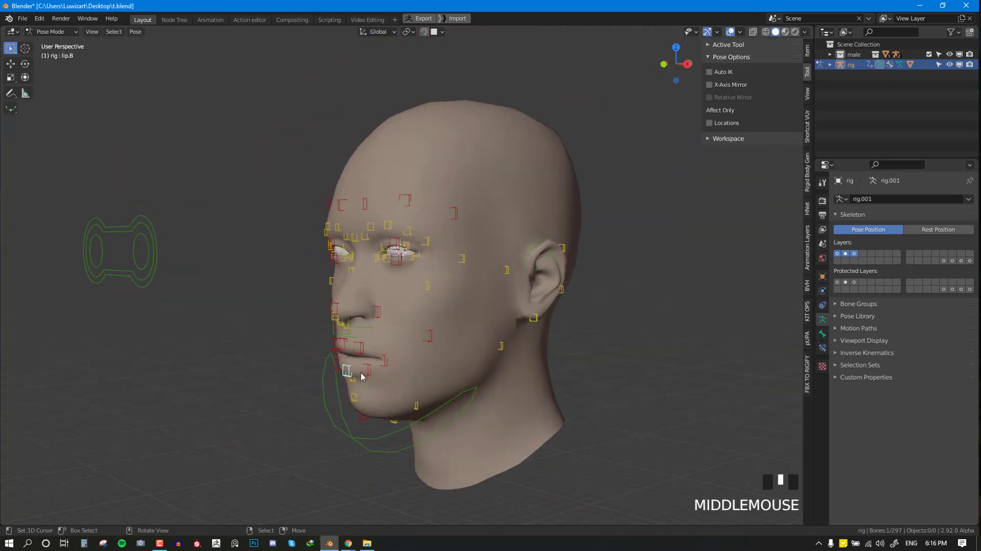
pyautogui.rightClick(383, 362)
pyautogui.press('g')
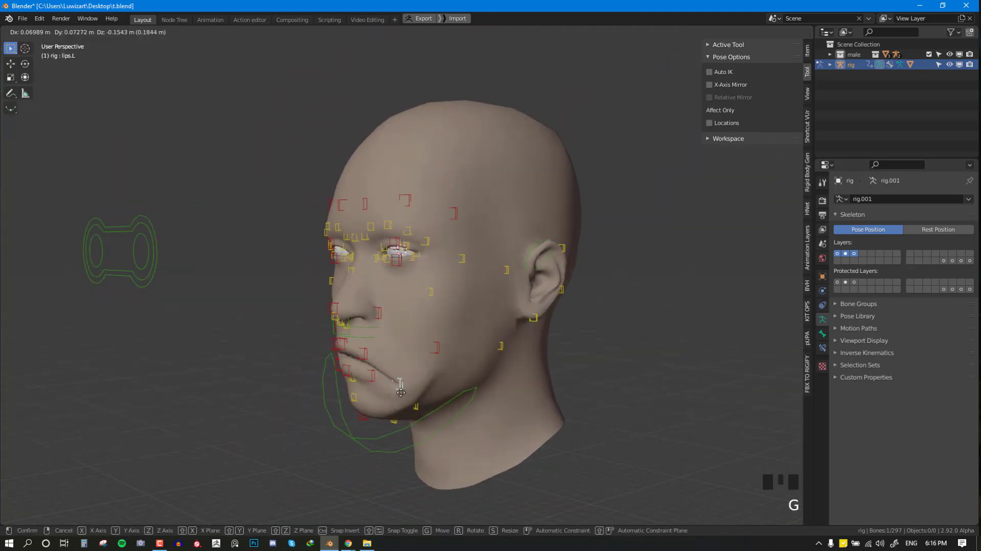
pyautogui.rightClick(391, 362)
pyautogui.press('g')
pyautogui.moveTo(390, 361); pyautogui.dragTo(464, 332, button='middle')
pyautogui.rightClick(405, 348)
# - Select all the face controls, check the face from the front and side, and clear the selection
pyautogui.press('a')
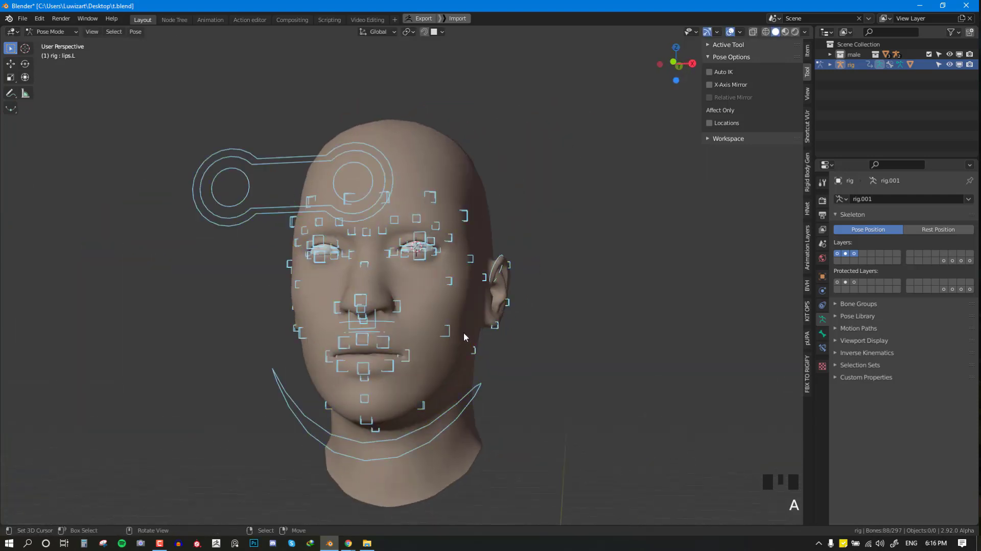
pyautogui.press('KP_1')
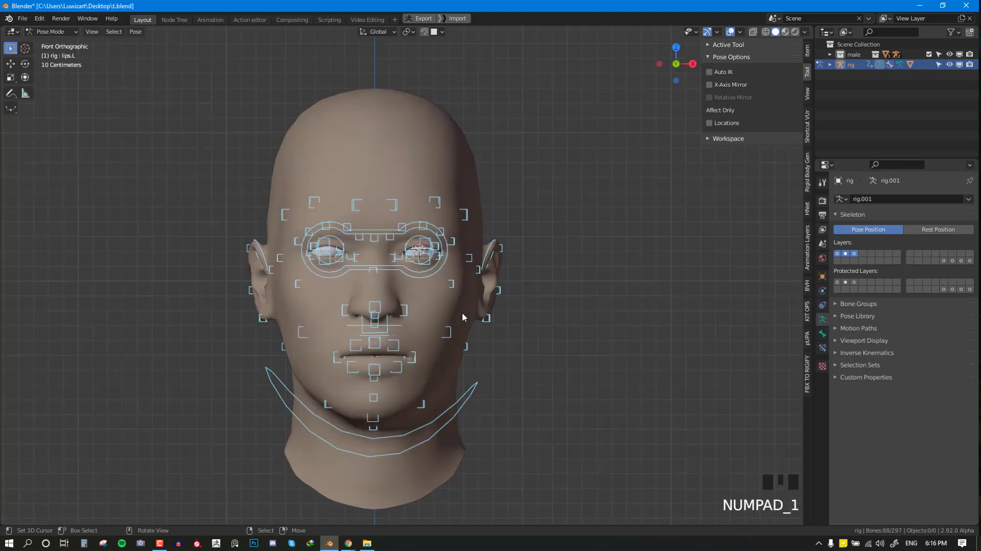
pyautogui.moveTo(464, 332); pyautogui.dragTo(379, 320, button='middle')
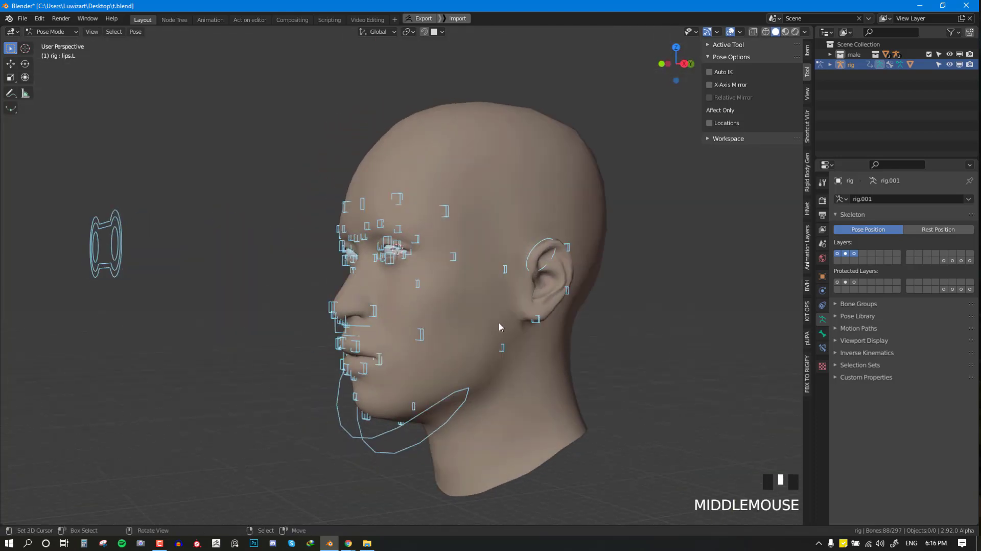
pyautogui.scroll(3, 497, 324)
pyautogui.hotkey('alt', 'a')
pyautogui.scroll(-4, 429, 313)
pyautogui.scroll(2, 444, 245)
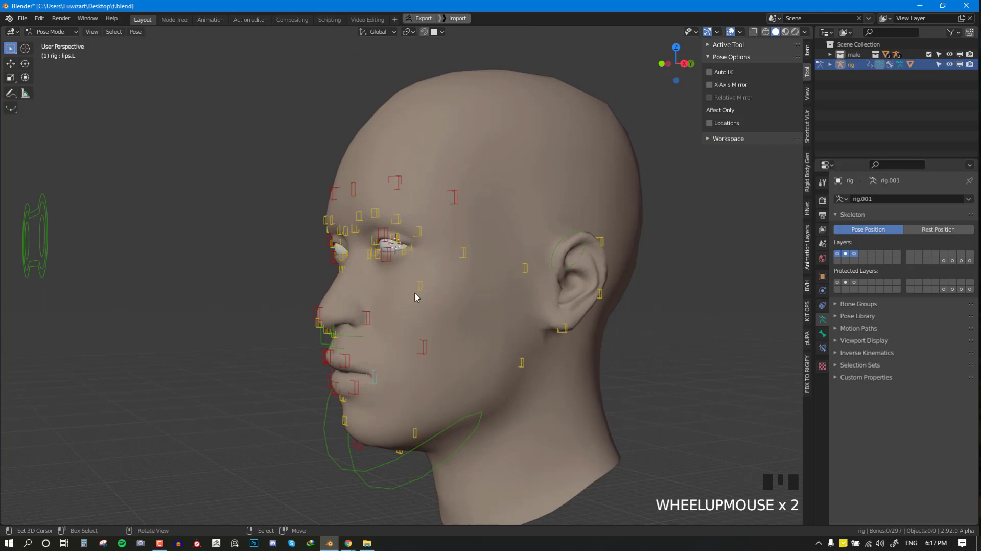
# - Pull the left mouth-corner control lips.L back and upward to form a one-sided smile
pyautogui.moveTo(417, 297); pyautogui.dragTo(424, 344, button='middle')
pyautogui.scroll(2, 453, 292)
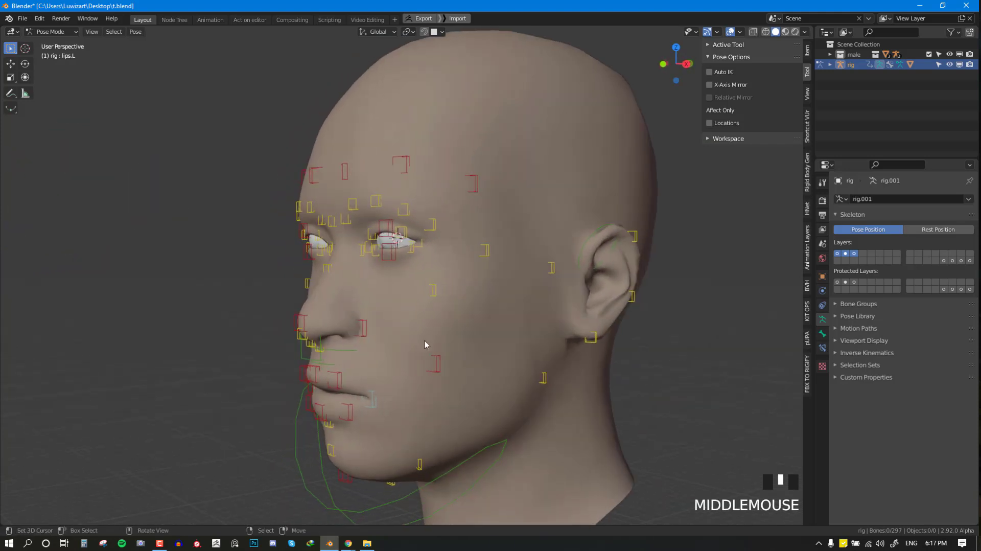
pyautogui.rightClick(373, 401)
pyautogui.rightClick(373, 401)
pyautogui.moveTo(372, 401); pyautogui.dragTo(380, 399, button='middle')
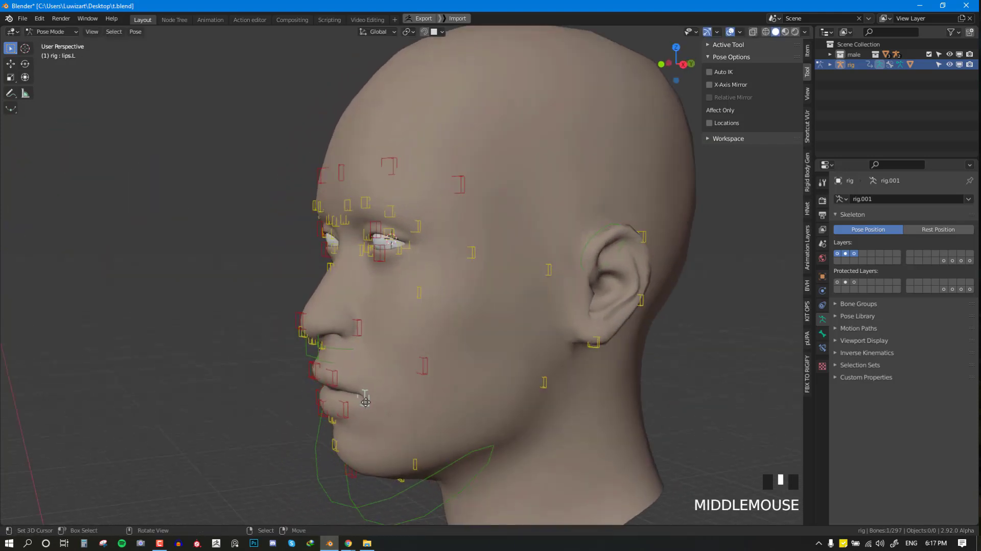
pyautogui.press('g')
pyautogui.click(433, 387)
pyautogui.press('g')
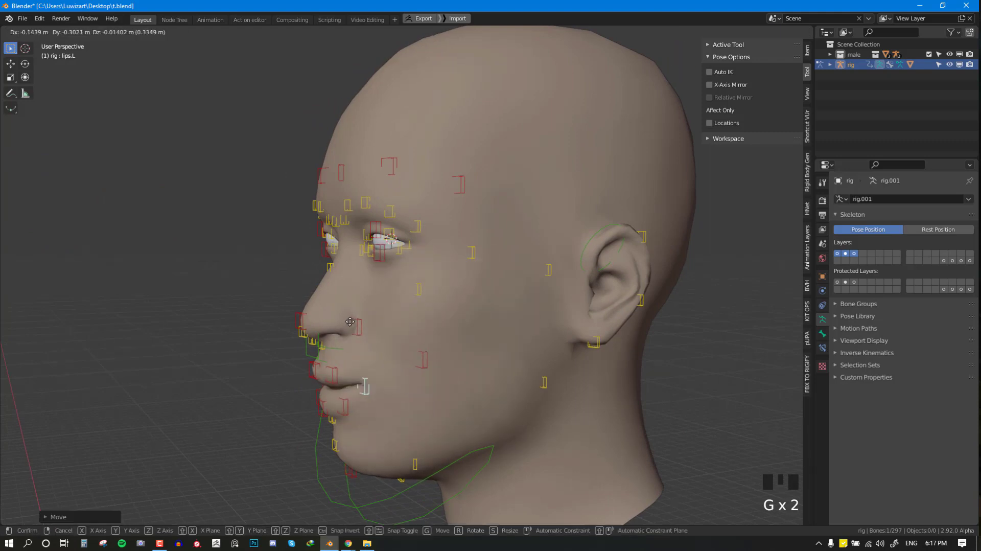
pyautogui.click(398, 324)
# - Reset the pose of all the face controls and deselect them
pyautogui.moveTo(399, 324); pyautogui.dragTo(455, 321, button='middle')
pyautogui.press('a')
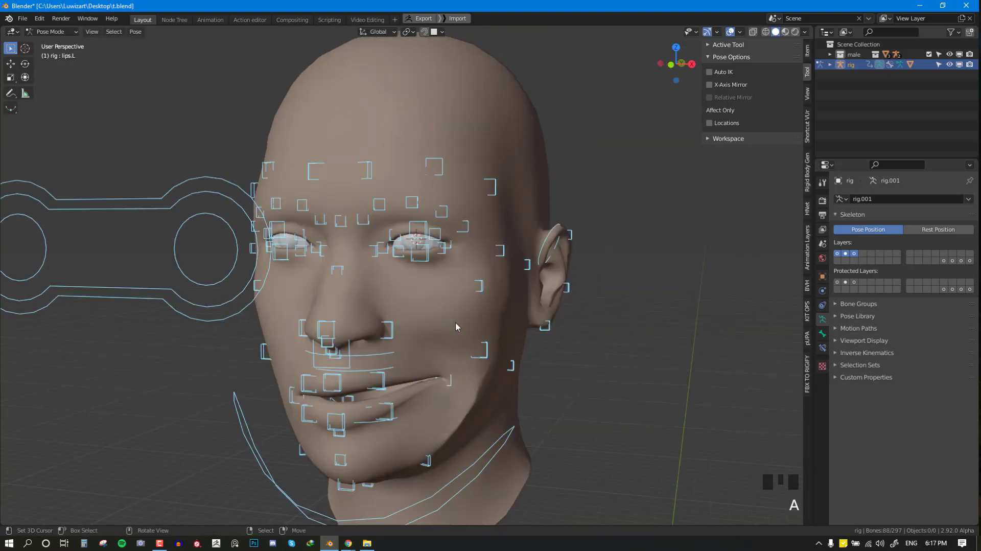
pyautogui.hotkey('alt', 'r')
pyautogui.scroll(-4, 456, 321)
pyautogui.hotkey('alt', 'a')
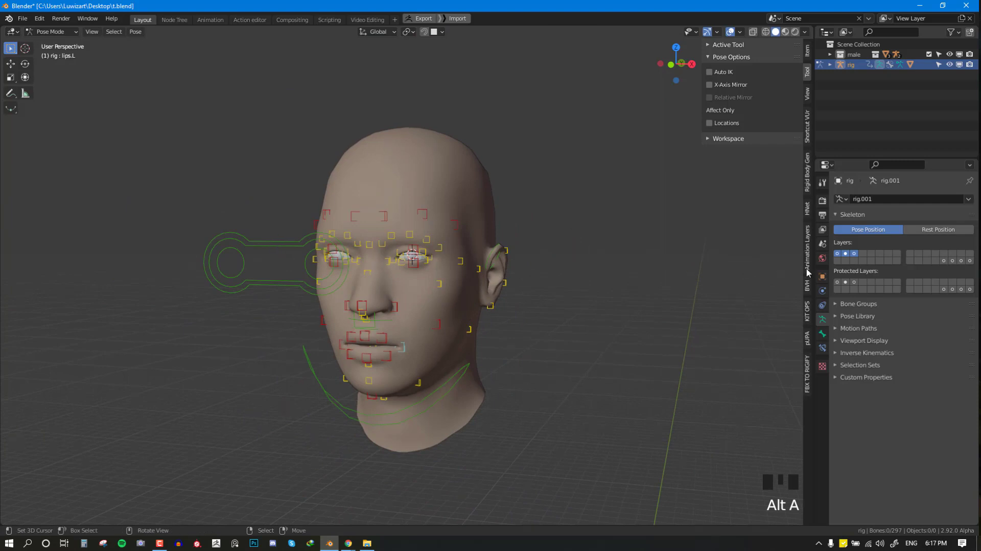
# - Enable In Front so the rig controls draw over the head mesh
pyautogui.moveTo(461, 338); pyautogui.dragTo(410, 337, button='middle')
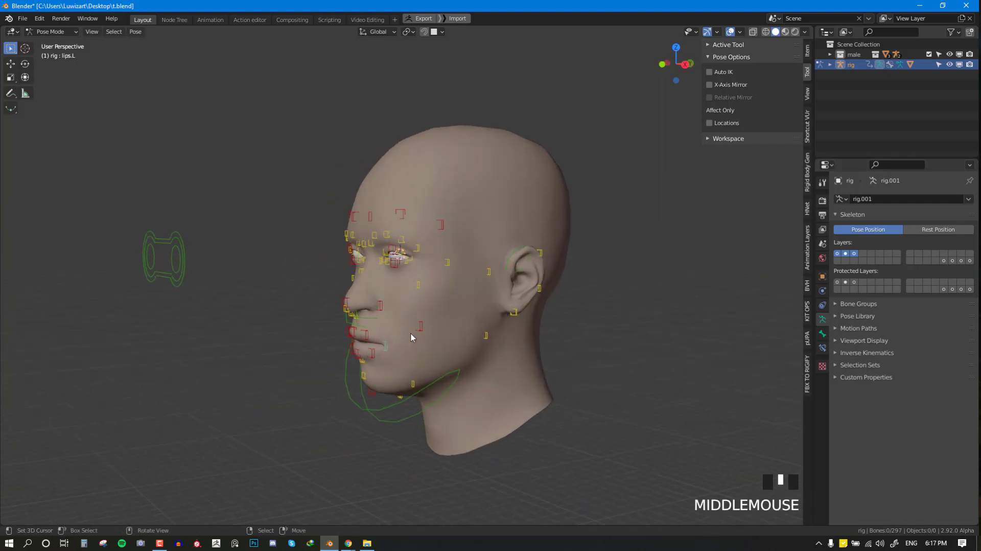
pyautogui.scroll(2, 440, 327)
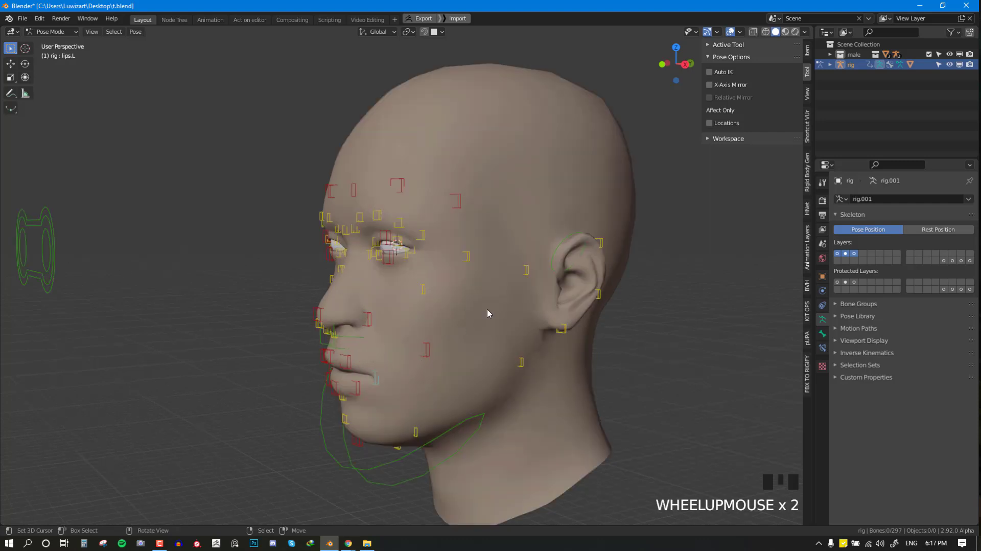
pyautogui.scroll(-2, 453, 339)
pyautogui.moveTo(453, 338); pyautogui.dragTo(418, 345, button='middle')
pyautogui.scroll(1, 419, 346)
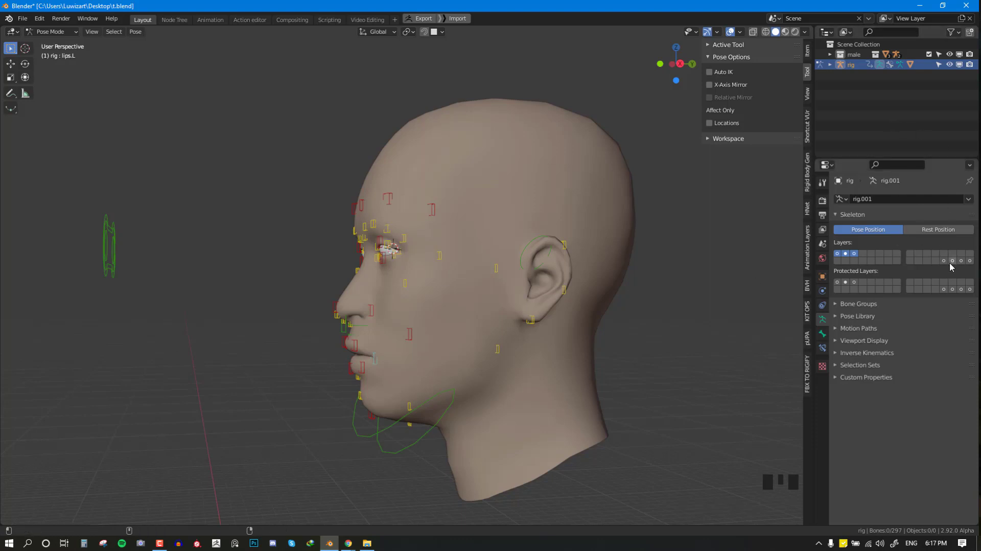
pyautogui.press('q')
pyautogui.click(598, 259)
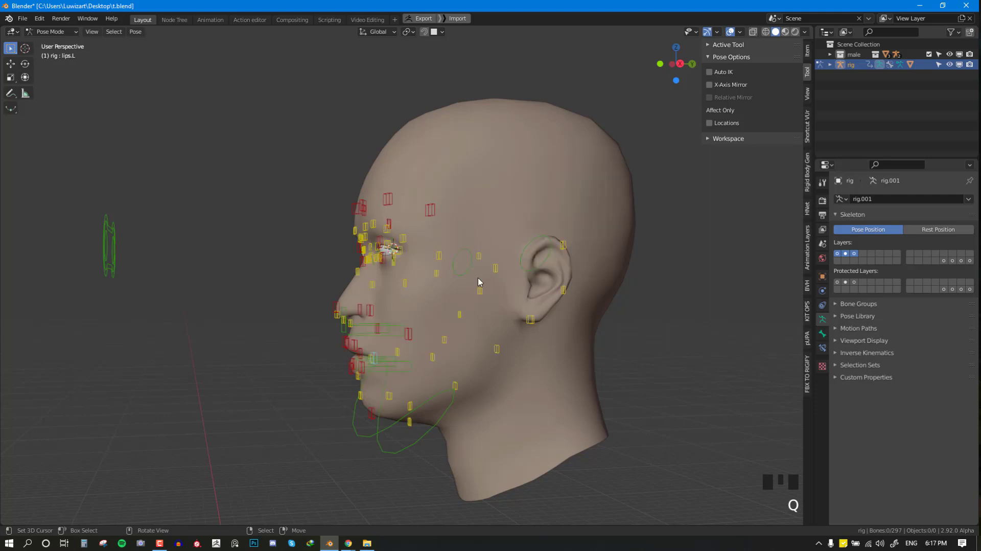
pyautogui.moveTo(480, 281); pyautogui.dragTo(520, 290, button='middle')
# - Expand the armature's Viewport Display settings and toggle In Front there, leaving it enabled
pyautogui.press('q')
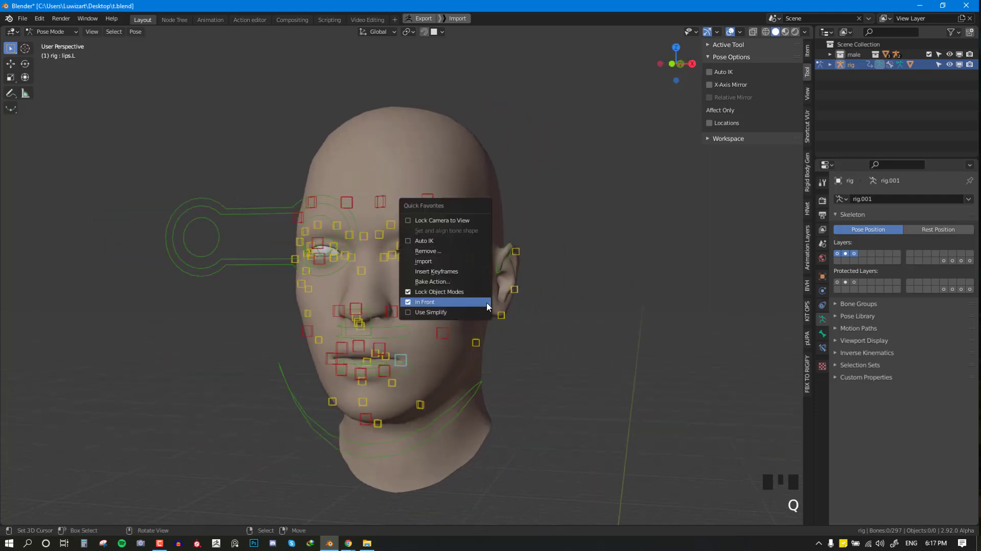
pyautogui.click(863, 340)
pyautogui.click(892, 413)
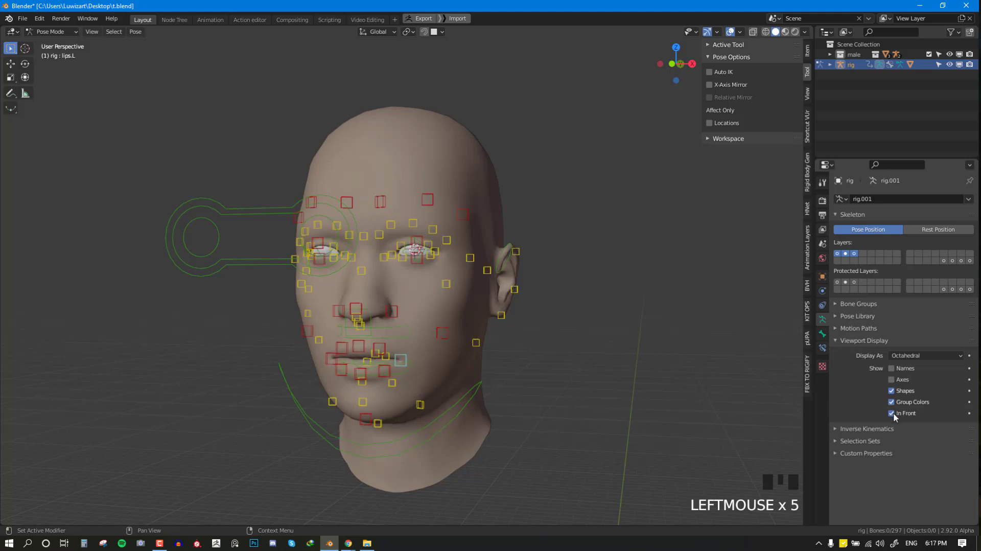
pyautogui.moveTo(450, 314); pyautogui.dragTo(496, 313, button='middle')
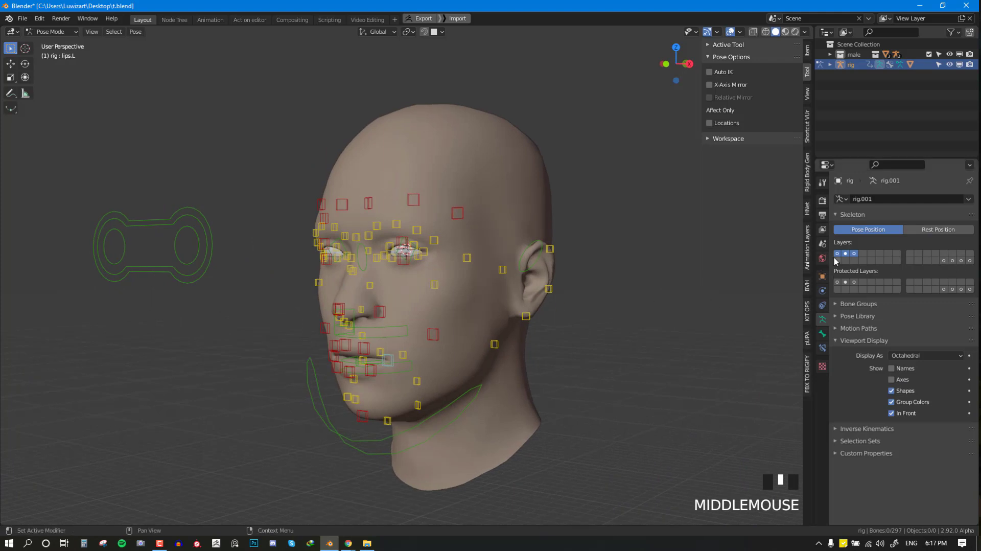
# - Isolate the rig's first bone layer, then add the second layer to the display
pyautogui.click(838, 254)
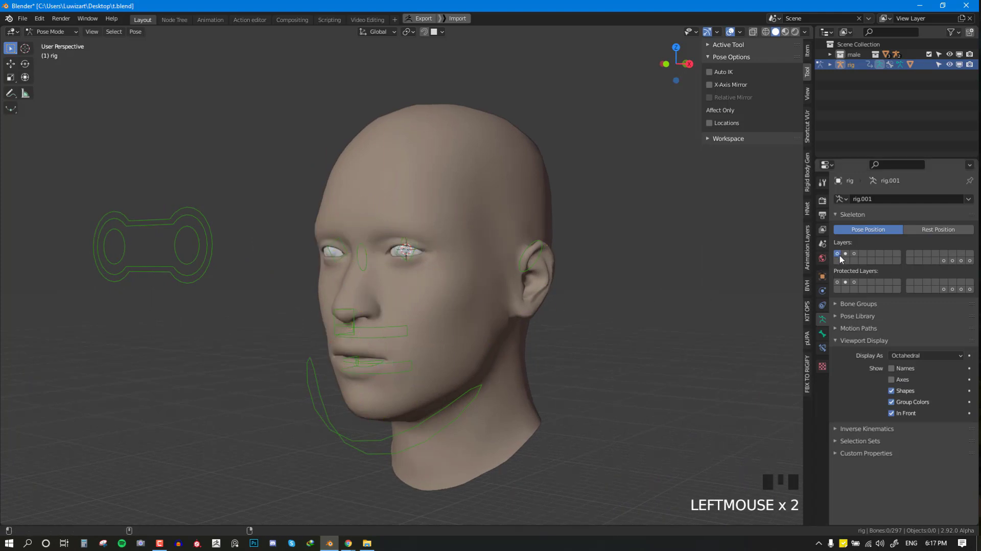
pyautogui.keyDown('shift'); pyautogui.click(845, 254); pyautogui.keyUp('shift')
pyautogui.keyDown('shift'); pyautogui.click(847, 254); pyautogui.keyUp('shift')
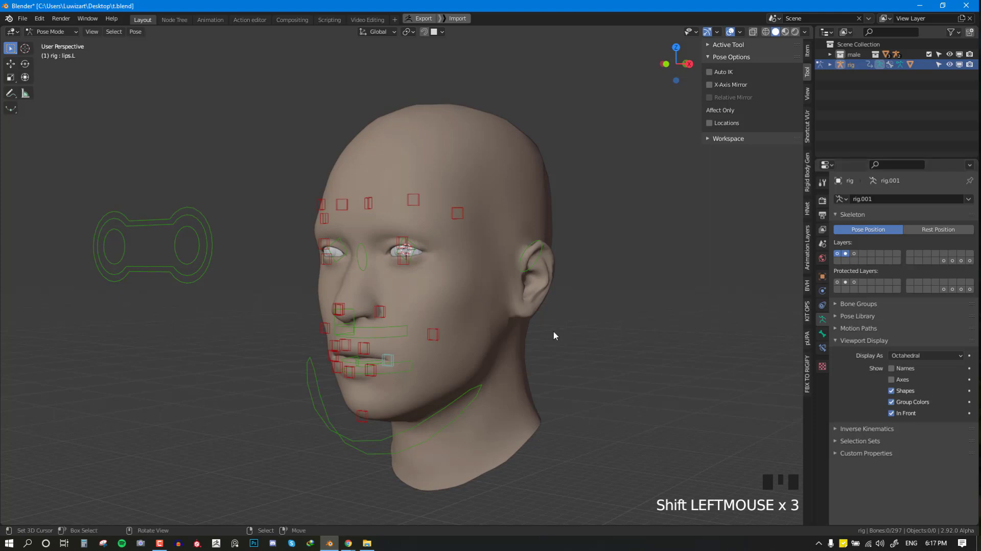
pyautogui.moveTo(555, 335)
pyautogui.mouseDown(button='middle')
pyautogui.moveTo(585, 333)
pyautogui.moveTo(560, 333)
pyautogui.mouseUp(button='middle')
# - Examine the first, second and third bone layers in turn, returning to the first two in front view
pyautogui.click(837, 254)
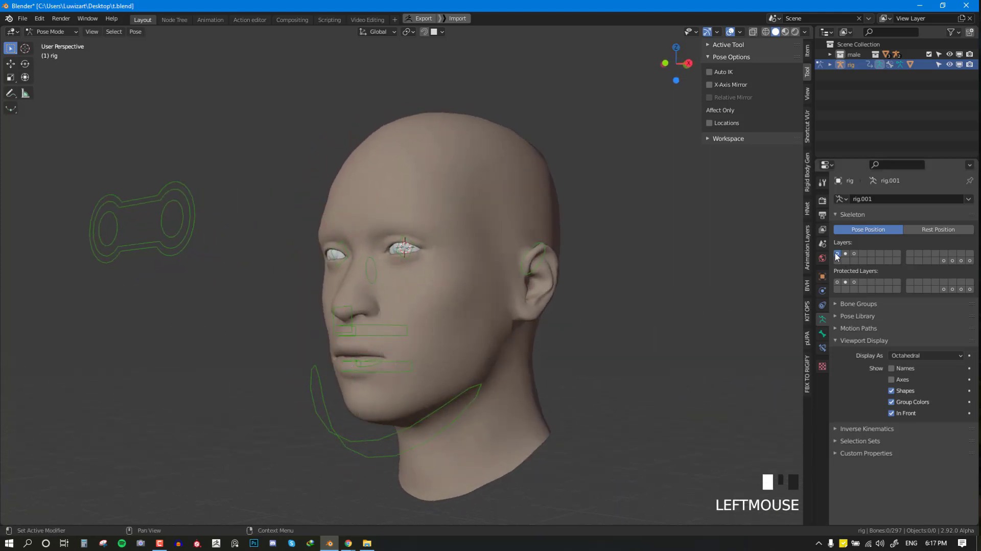
pyautogui.keyDown('shift'); pyautogui.click(846, 254); pyautogui.keyUp('shift')
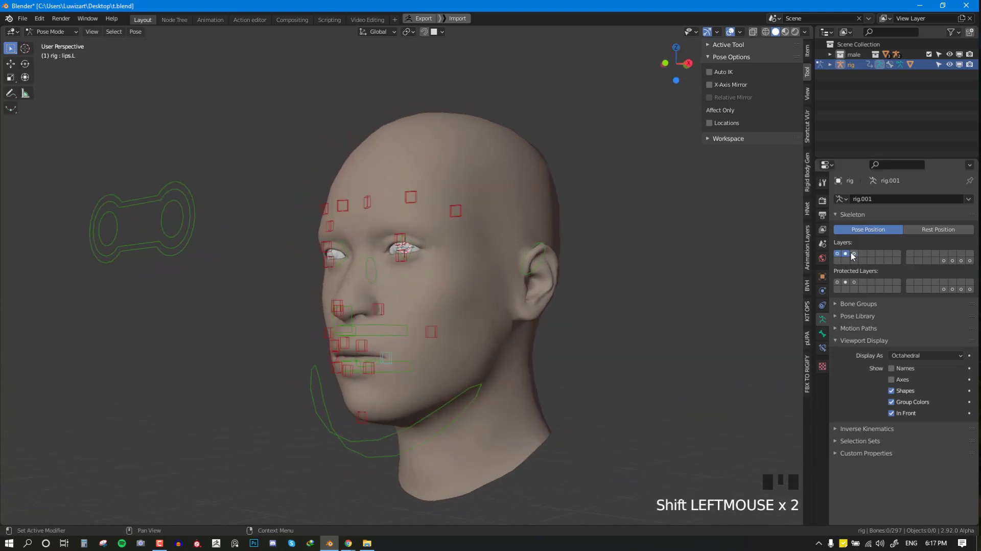
pyautogui.click(854, 254)
pyautogui.moveTo(605, 262); pyautogui.dragTo(497, 265, button='middle')
pyautogui.scroll(2, 592, 228)
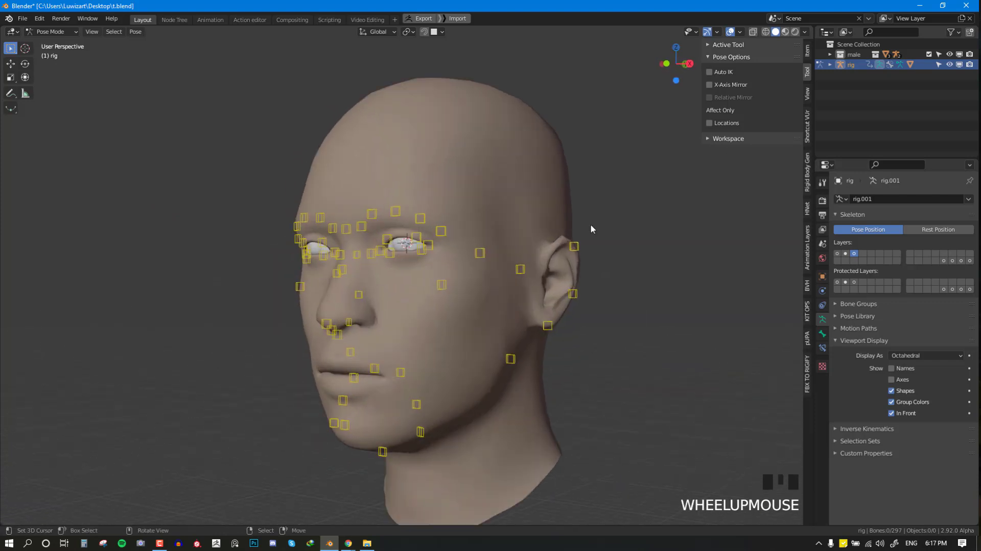
pyautogui.click(845, 254)
pyautogui.press('KP_1')
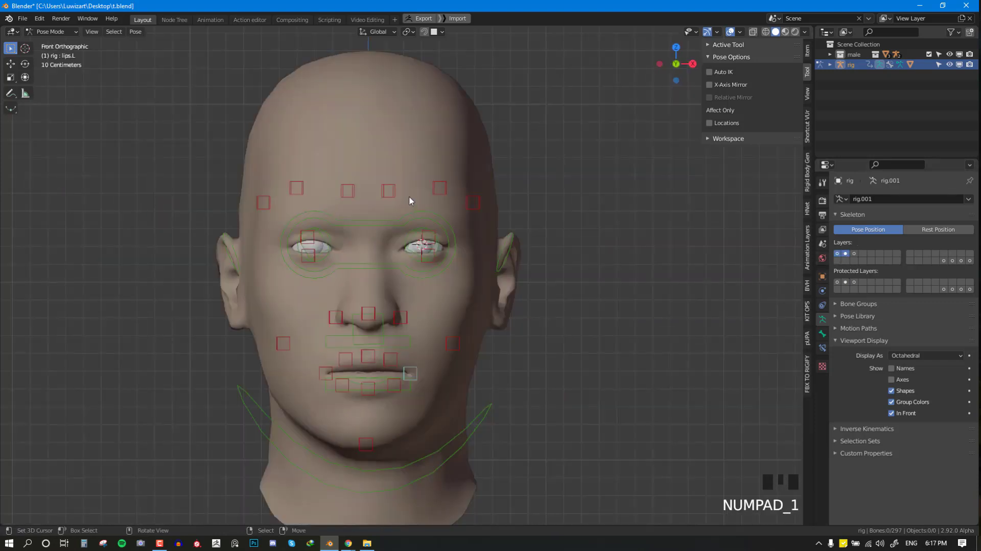
# - Try moving the left brow controls brow.T.L.002 and brow.T.L.003, cancelling each move
pyautogui.press('g')
pyautogui.rightClick(463, 221)
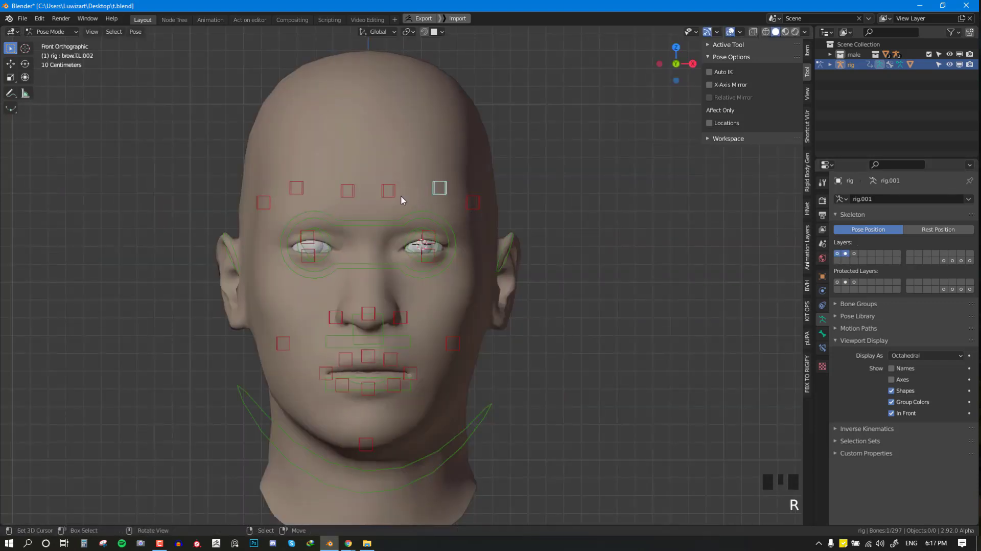
pyautogui.press('g')
pyautogui.press('Escape')
# - Try moving the left nostril control and the lower eyelid control lid.B.L.002, restoring the pose of all controls
pyautogui.rightClick(401, 317)
pyautogui.moveTo(400, 317); pyautogui.dragTo(397, 317, button='middle')
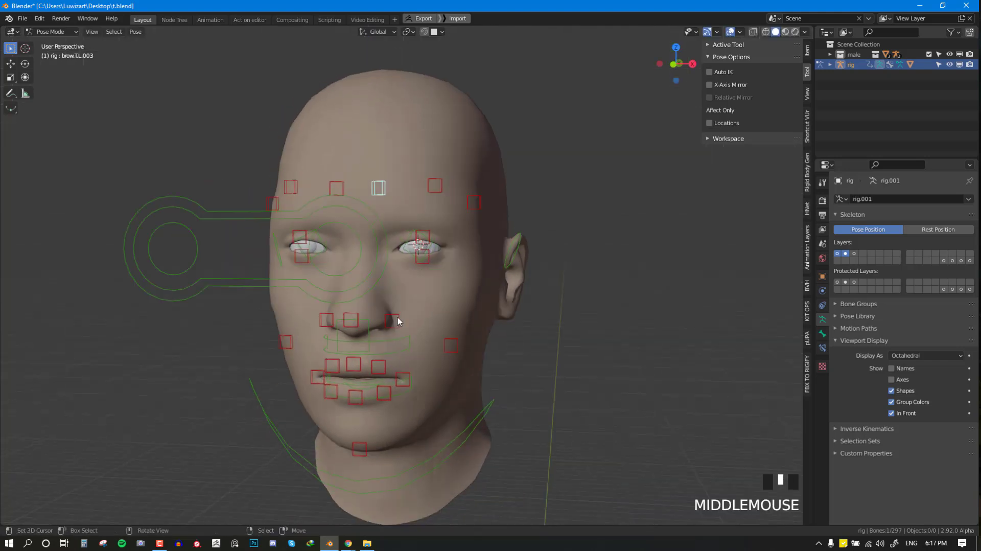
pyautogui.press('g')
pyautogui.press('Escape')
pyautogui.rightClick(429, 256)
pyautogui.press('g')
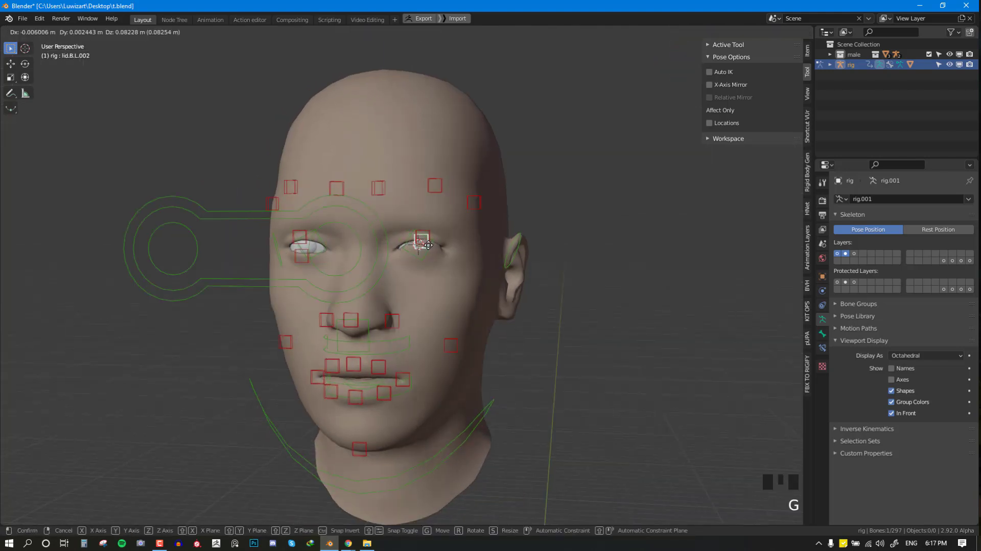
pyautogui.press('Escape')
pyautogui.press('KP_1')
pyautogui.press('a')
pyautogui.hotkey('alt', 'r')
# - Try moving the cheek controls cheek.B.L.001 and cheek.B.R.001, cancelling each move
pyautogui.rightClick(459, 350)
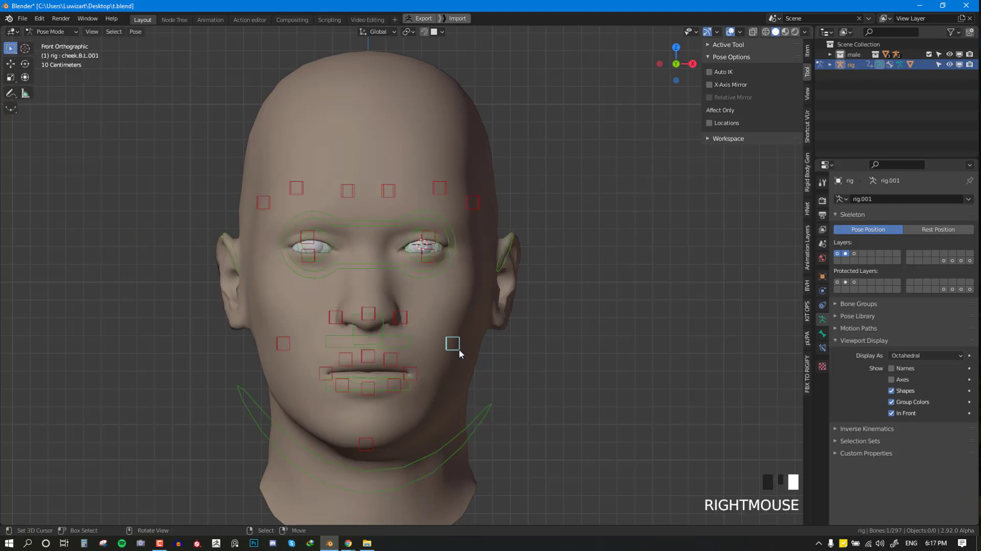
pyautogui.press('g')
pyautogui.rightClick(473, 319)
pyautogui.press('g')
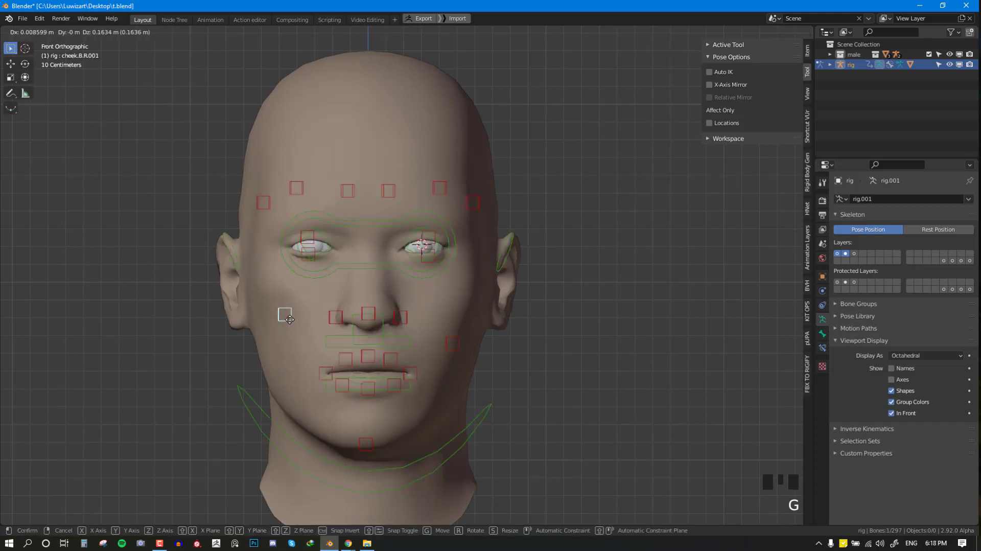
pyautogui.rightClick(291, 317)
# - Try moving the nose tip control and the upper teeth control teeth.T, cancelling each move
pyautogui.rightClick(366, 309)
pyautogui.press('g')
pyautogui.rightClick(380, 335)
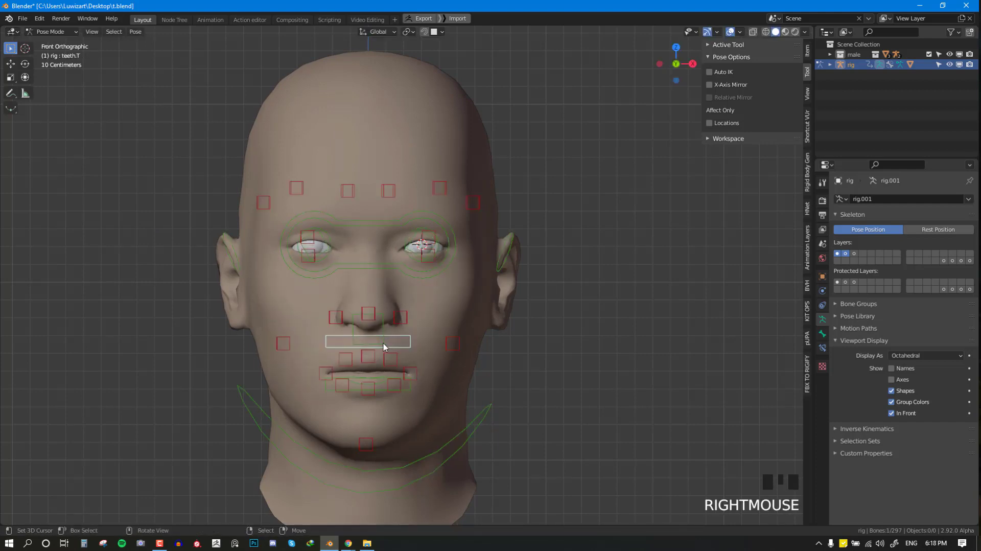
pyautogui.rightClick(383, 346)
pyautogui.press('g')
# - Try rotating the whole nose with the nose_master control and cancel the rotation
pyautogui.rightClick(389, 330)
pyautogui.press('r')
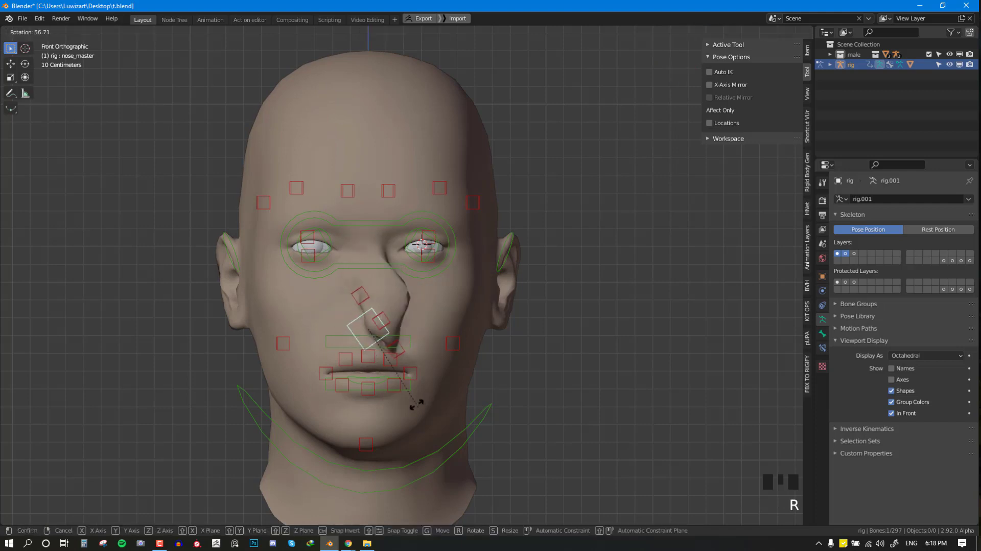
pyautogui.rightClick(428, 337)
# - Try moving the chin control and the lower lip control lip.B, cancelling each move
pyautogui.press('g')
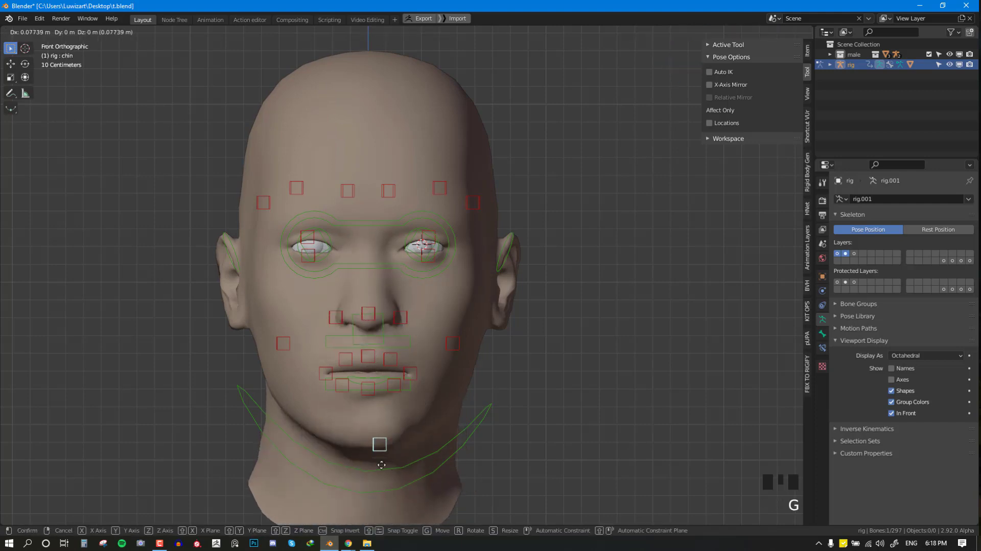
pyautogui.rightClick(391, 409)
pyautogui.press('g')
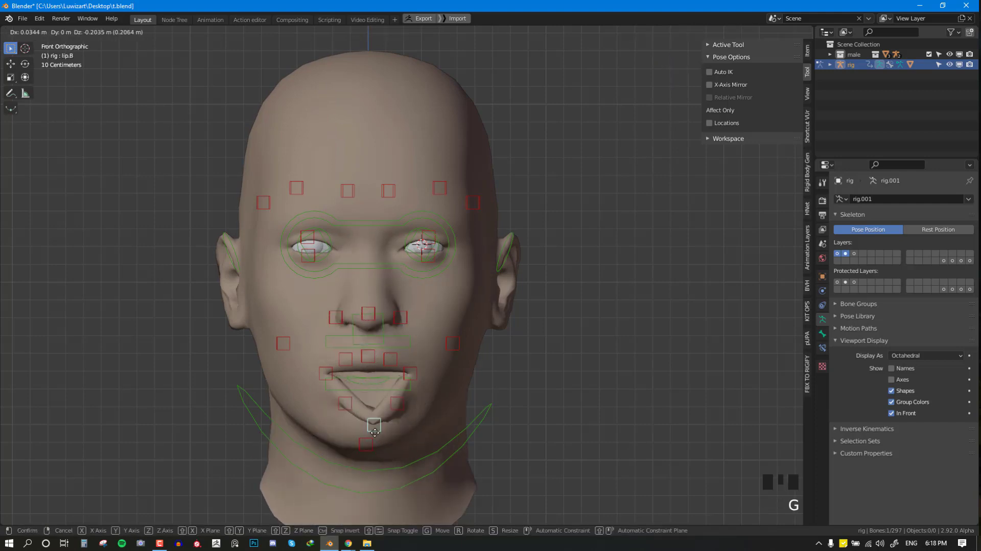
pyautogui.rightClick(378, 419)
# - Return the rig to Object Mode, show its deform bone layer alongside the face controls, and deselect everything
pyautogui.hotkey('ctrl', 'Tab')
pyautogui.scroll(-3, 529, 369)
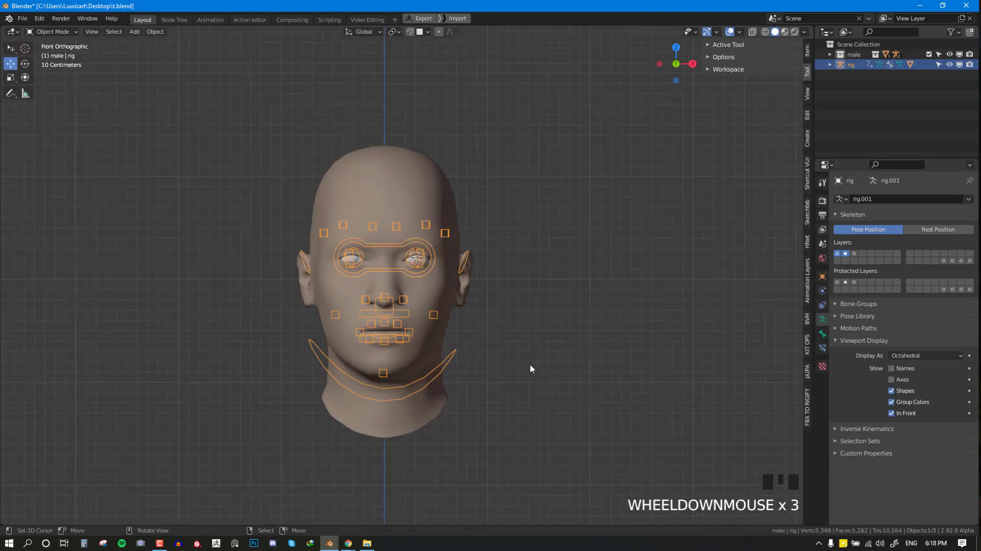
pyautogui.keyDown('shift'); pyautogui.click(953, 261); pyautogui.keyUp('shift')
pyautogui.click(415, 373)
pyautogui.moveTo(415, 373); pyautogui.dragTo(401, 337, button='middle')
pyautogui.scroll(3, 400, 333)
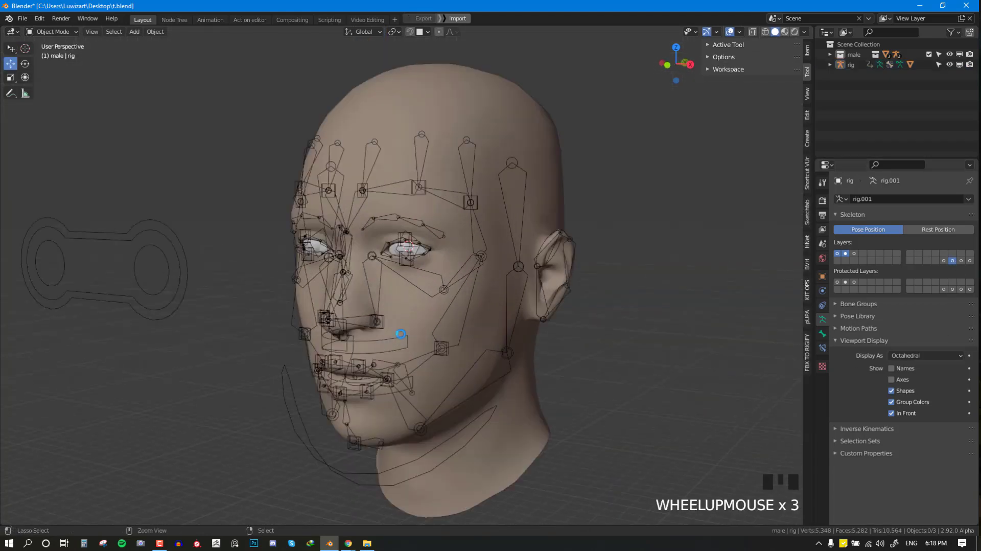
# - Save the Blender file
pyautogui.hotkey('ctrl', 's')
pyautogui.press('KP_1')
pyautogui.moveTo(442, 231); pyautogui.dragTo(415, 210, button='middle')
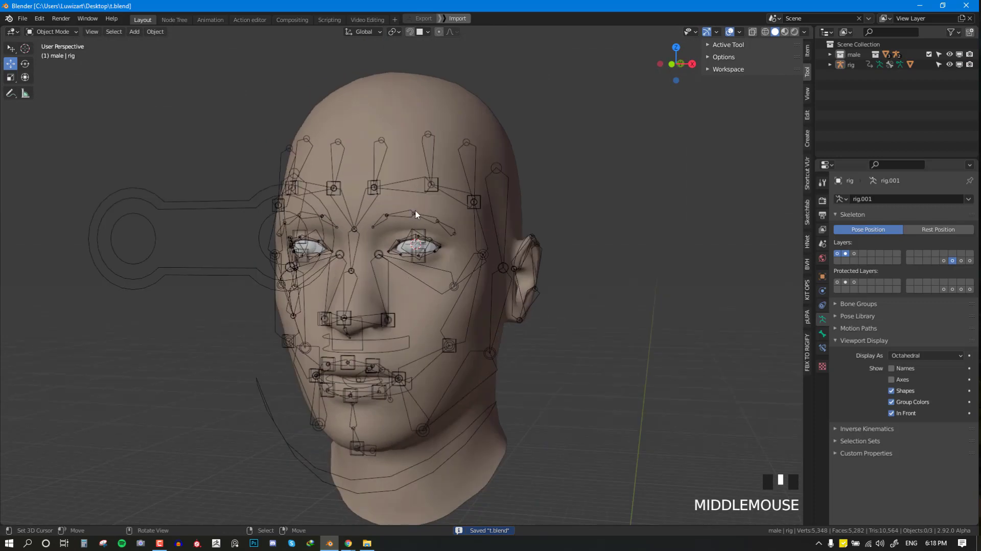
# - Select the head mesh and move its Armature modifier above the body rig modifier in the stack
pyautogui.rightClick(416, 210)
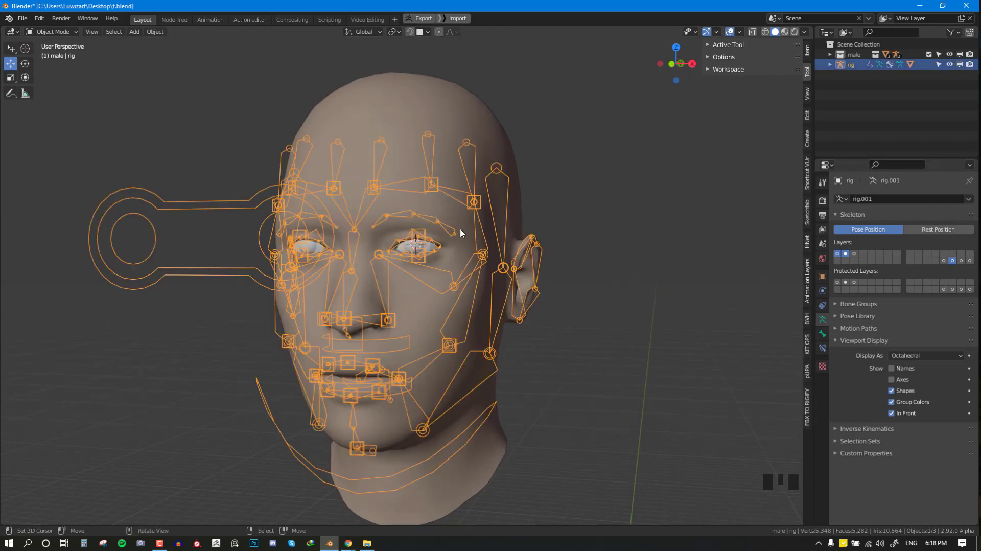
pyautogui.rightClick(459, 153)
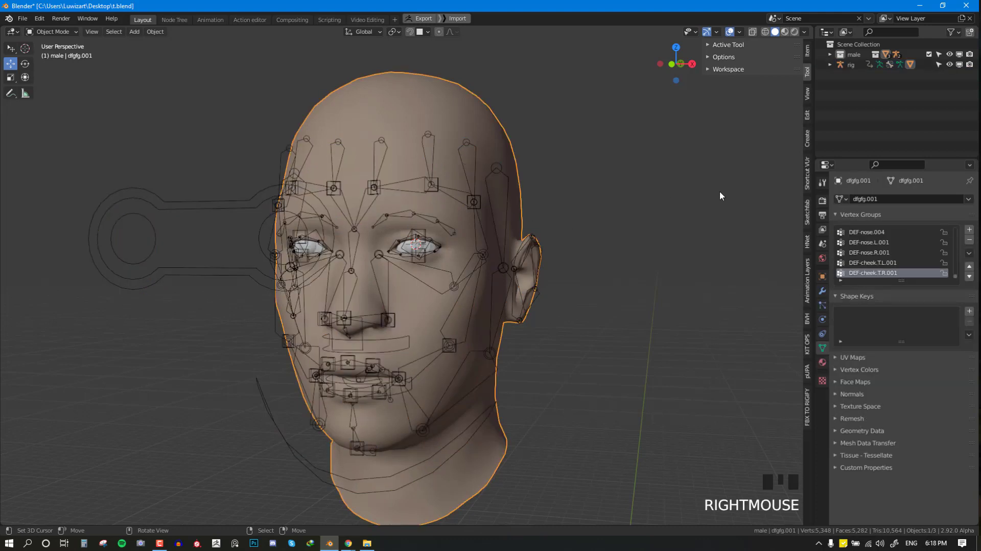
pyautogui.click(823, 291)
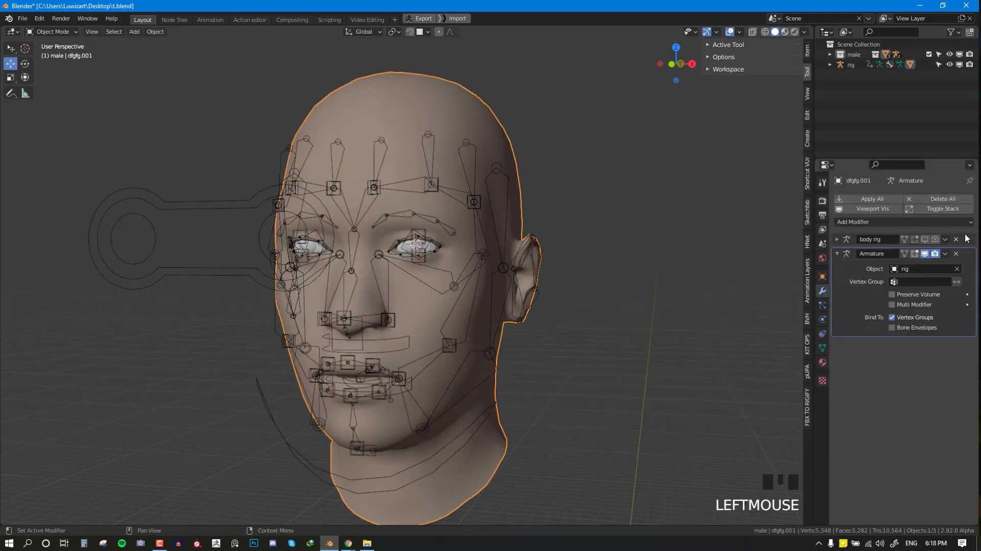
pyautogui.moveTo(973, 257); pyautogui.dragTo(956, 210)
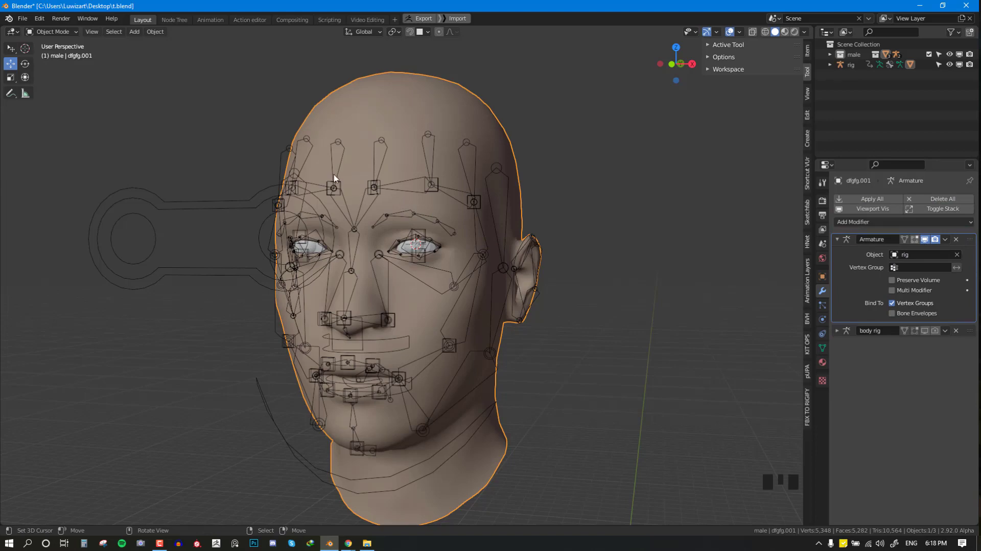
# - Select the rig together with the head mesh as the active object and enter Weight Paint mode
pyautogui.moveTo(334, 178); pyautogui.dragTo(305, 183, button='middle')
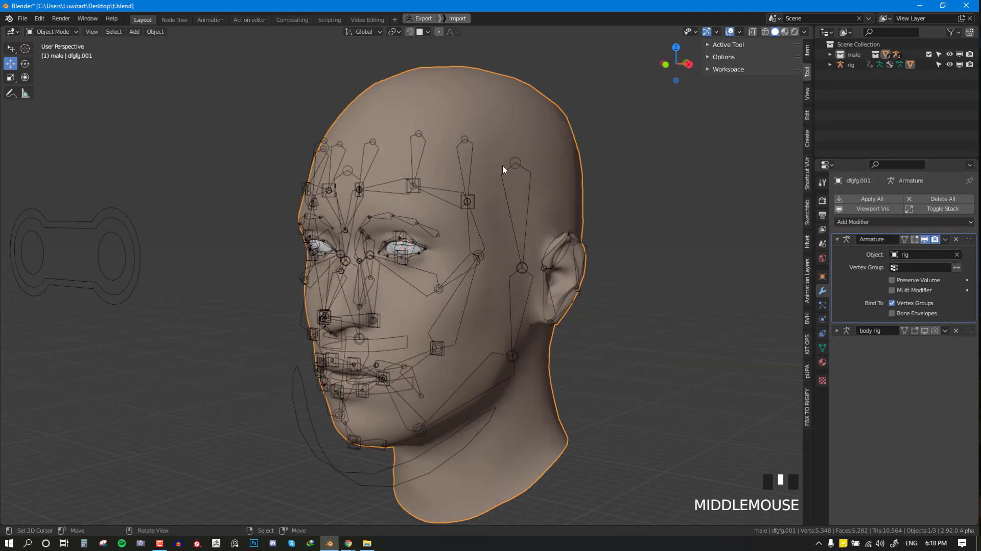
pyautogui.rightClick(389, 151)
pyautogui.keyDown('shift'); pyautogui.rightClick(460, 107); pyautogui.keyUp('shift')
pyautogui.hotkey('ctrl', 'Tab')
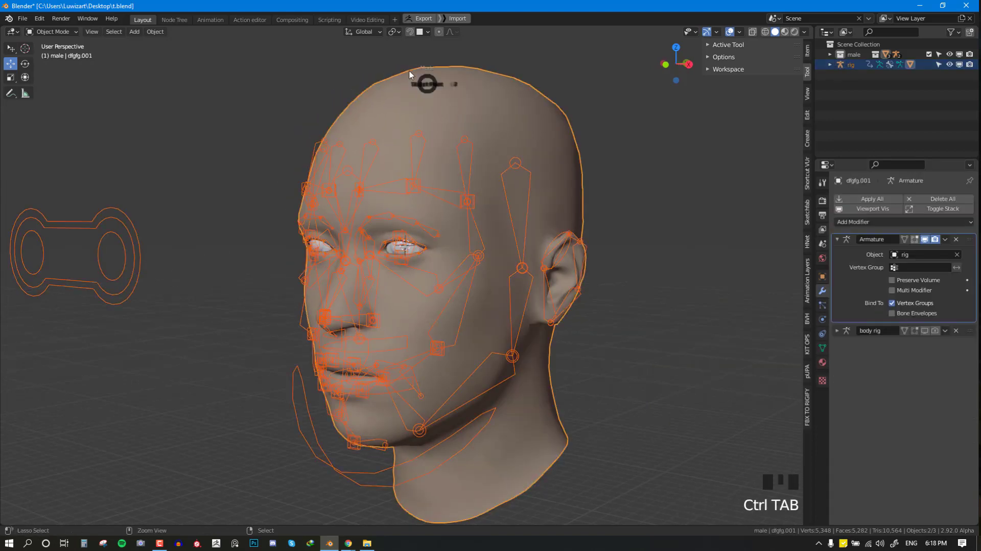
pyautogui.click(366, 49)
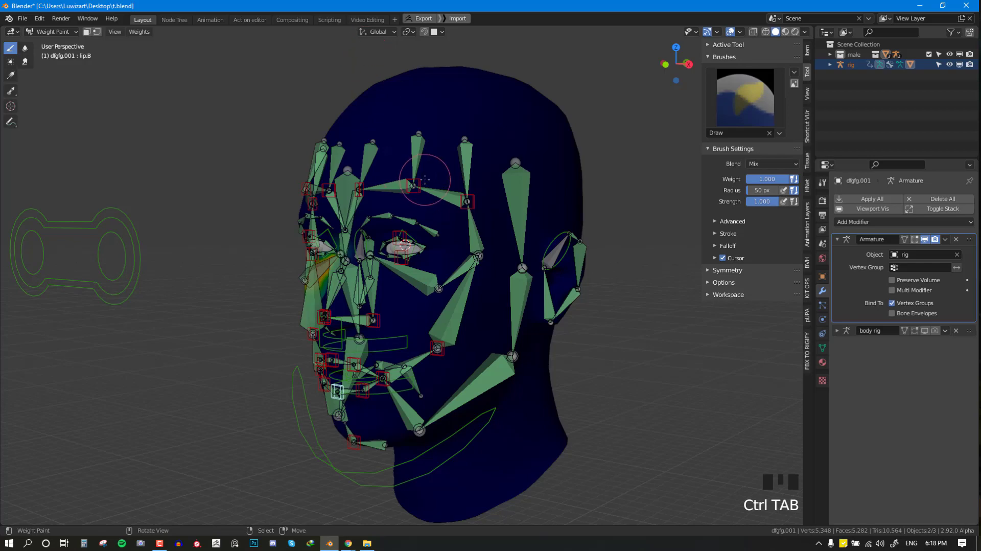
# - Try moving the left brow control brow.T.L.002 and reset its location
pyautogui.moveTo(453, 198); pyautogui.dragTo(431, 244, button='middle')
pyautogui.rightClick(431, 148)
pyautogui.rightClick(426, 232)
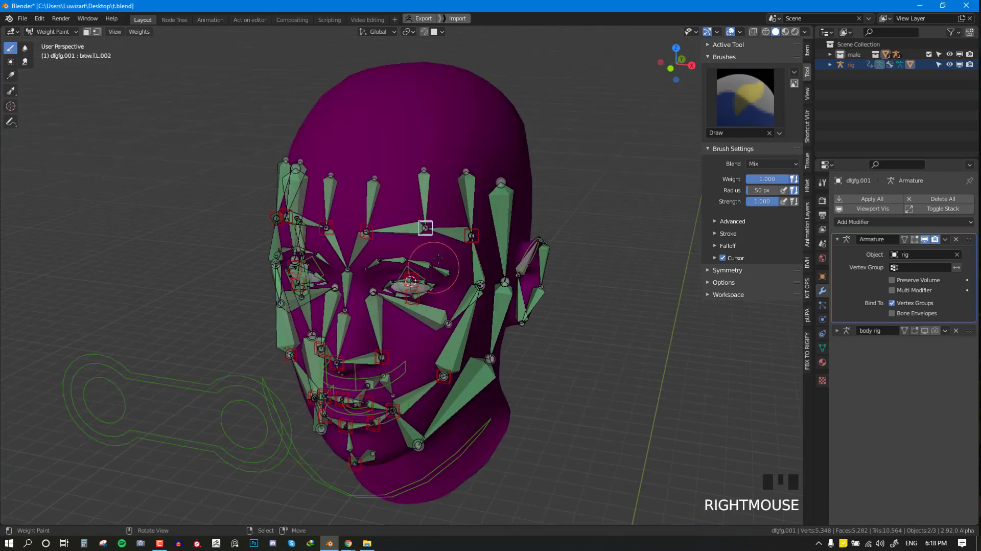
pyautogui.press('g')
pyautogui.click(443, 205)
pyautogui.hotkey('alt', '`')
pyautogui.moveTo(443, 205)
pyautogui.mouseDown(button='middle')
pyautogui.moveTo(432, 199)
pyautogui.moveTo(449, 187)
pyautogui.mouseUp(button='middle')
pyautogui.hotkey('alt', '`')
pyautogui.hotkey('alt', 'g')
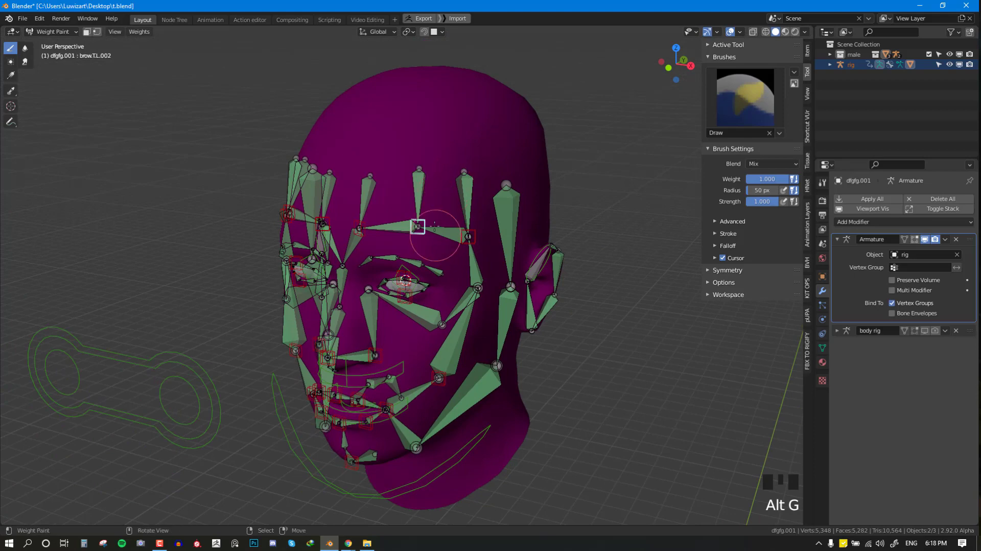
# - Raise the left brow control brow.T.L.002 to check how the forehead deforms
pyautogui.hotkey('alt', '`')
pyautogui.moveTo(429, 202); pyautogui.dragTo(456, 197, button='middle')
pyautogui.hotkey('alt', '`')
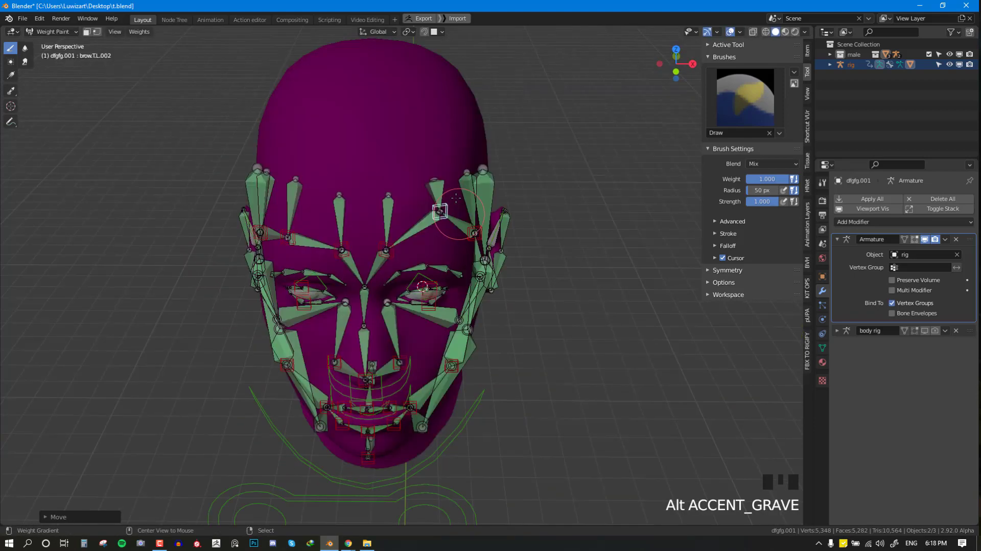
# - Select the bone DEF-forehead.L.001 and paint weight 0 over the crown and far side of the forehead with a 147 px brush
pyautogui.rightClick(442, 181)
pyautogui.press('f')
pyautogui.click(534, 231)
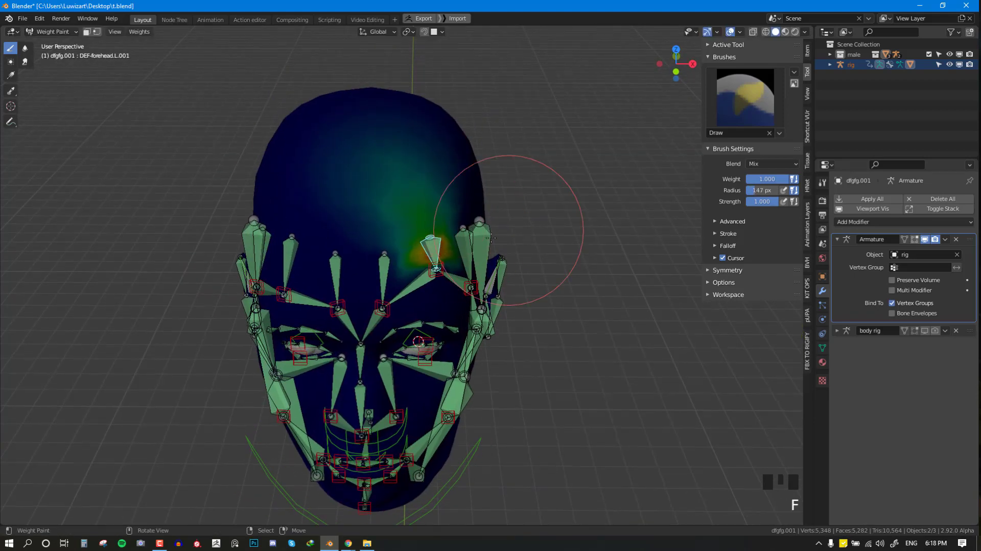
pyautogui.moveTo(459, 231); pyautogui.dragTo(391, 184, button='middle')
pyautogui.hotkey('alt', 'q')
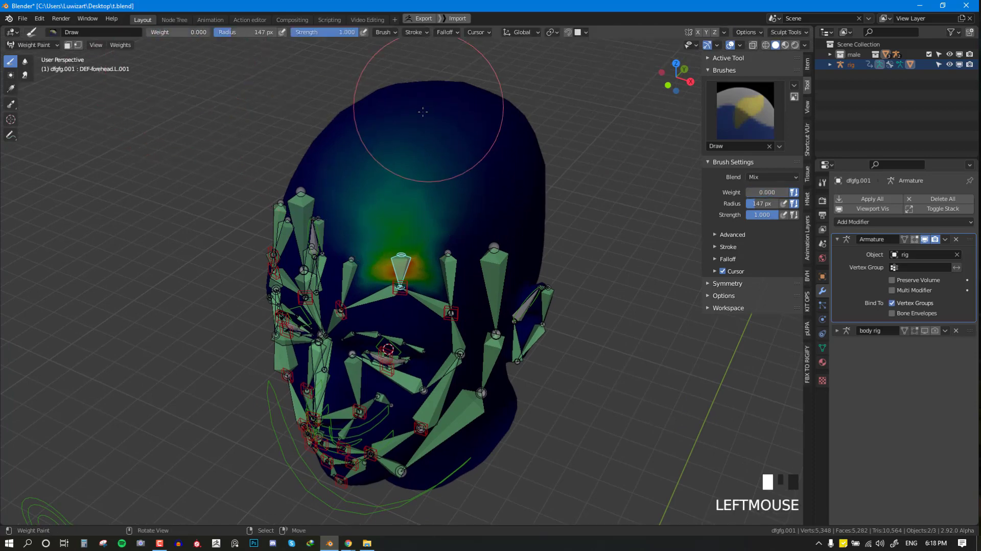
pyautogui.moveTo(422, 112); pyautogui.dragTo(306, 198)
pyautogui.moveTo(307, 197)
pyautogui.mouseDown()
pyautogui.moveTo(528, 190)
pyautogui.moveTo(332, 176)
pyautogui.mouseUp()
# - Enlarge the brush to 248 px and erase the remaining DEF-forehead.L.001 weight across the top of the head
pyautogui.scroll(-2, 334, 170)
pyautogui.press('f')
pyautogui.click(479, 175)
pyautogui.moveTo(407, 192); pyautogui.dragTo(442, 236, button='middle')
pyautogui.scroll(1, 442, 237)
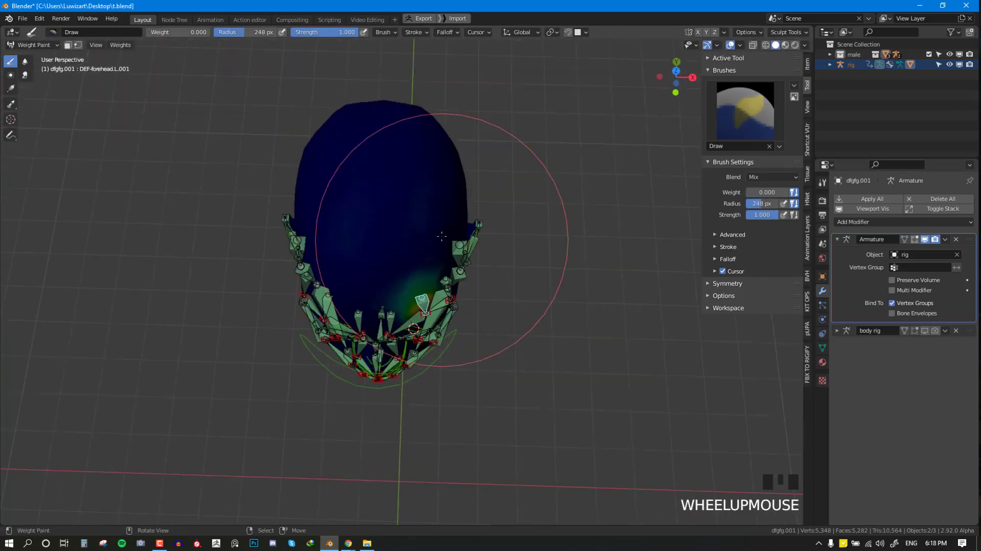
pyautogui.moveTo(441, 236)
pyautogui.mouseDown()
pyautogui.moveTo(388, 271)
pyautogui.moveTo(397, 183)
pyautogui.mouseUp()
pyautogui.moveTo(397, 182); pyautogui.dragTo(409, 205, button='middle')
pyautogui.scroll(2, 411, 213)
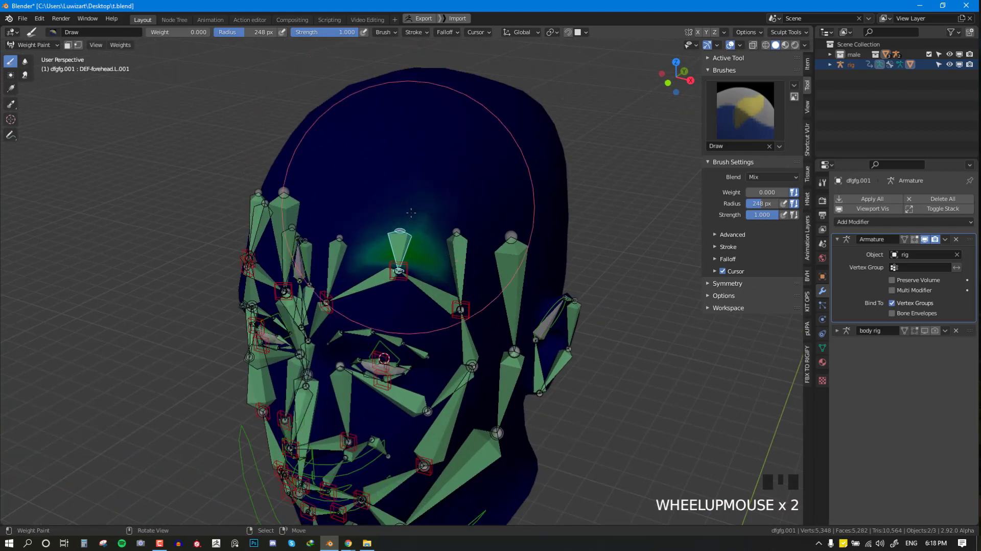
# - Smooth the vertex weights of DEF-forehead.L.001 repeatedly
pyautogui.press('q')
pyautogui.click(486, 164)
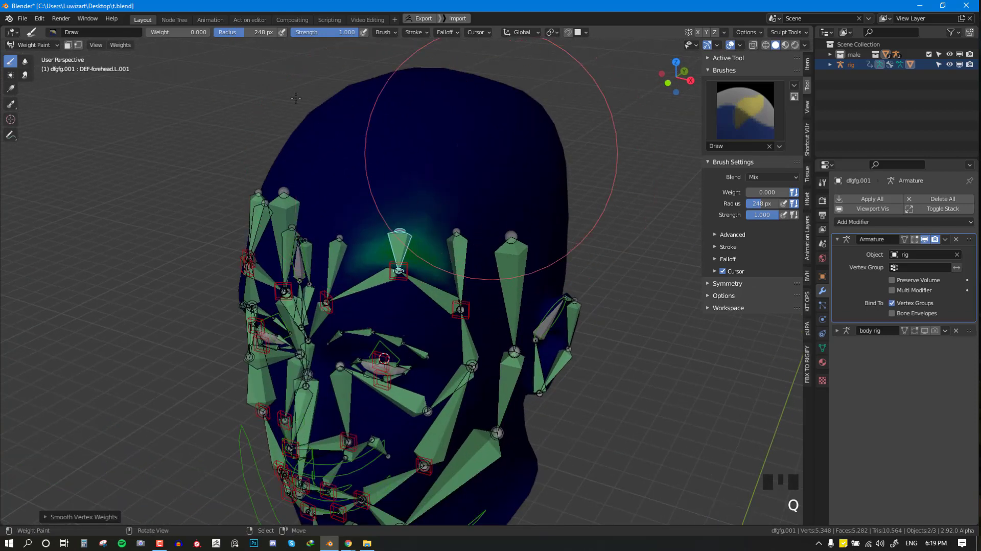
pyautogui.click(129, 45)
pyautogui.click(148, 159)
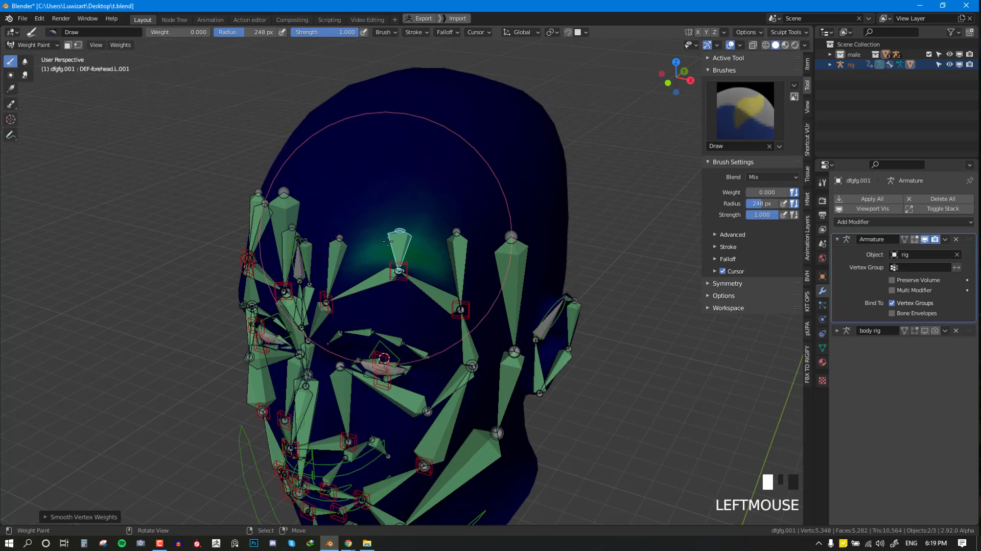
# - Clear the rotation and location of all rig bones, then select the left brow control brow.T.L.002 and test its movement
pyautogui.press('a')
pyautogui.hotkey('alt', 'r')
pyautogui.hotkey('alt', 'g')
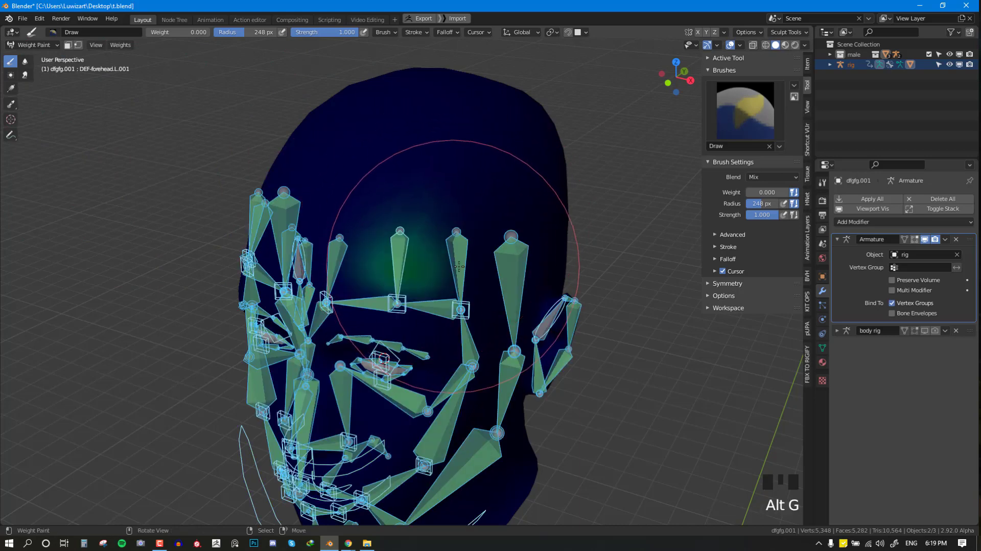
pyautogui.keyDown('ctrl'); pyautogui.click(414, 303); pyautogui.keyUp('ctrl')
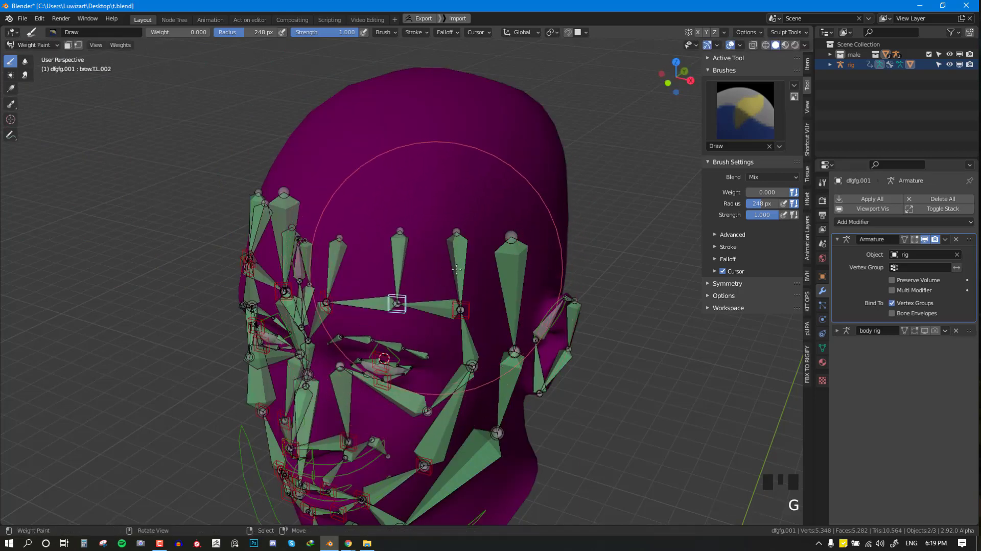
# - Select the bone DEF-forehead.L.002 and erase its excess weight over the crown with weight 0
pyautogui.rightClick(456, 269)
pyautogui.moveTo(438, 134); pyautogui.dragTo(516, 143, button='middle')
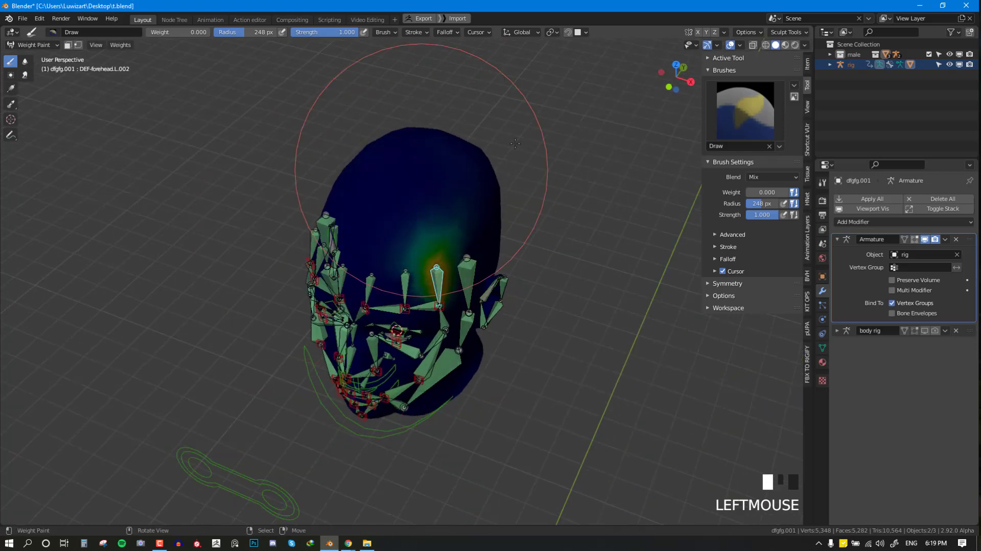
pyautogui.moveTo(516, 143); pyautogui.dragTo(548, 130)
pyautogui.moveTo(548, 130)
pyautogui.mouseDown()
pyautogui.moveTo(410, 181)
pyautogui.moveTo(460, 148)
pyautogui.mouseUp()
pyautogui.moveTo(460, 148)
pyautogui.mouseDown()
pyautogui.moveTo(360, 178)
pyautogui.moveTo(496, 125)
pyautogui.mouseUp()
pyautogui.moveTo(496, 125); pyautogui.dragTo(322, 190)
pyautogui.moveTo(323, 190); pyautogui.dragTo(481, 162)
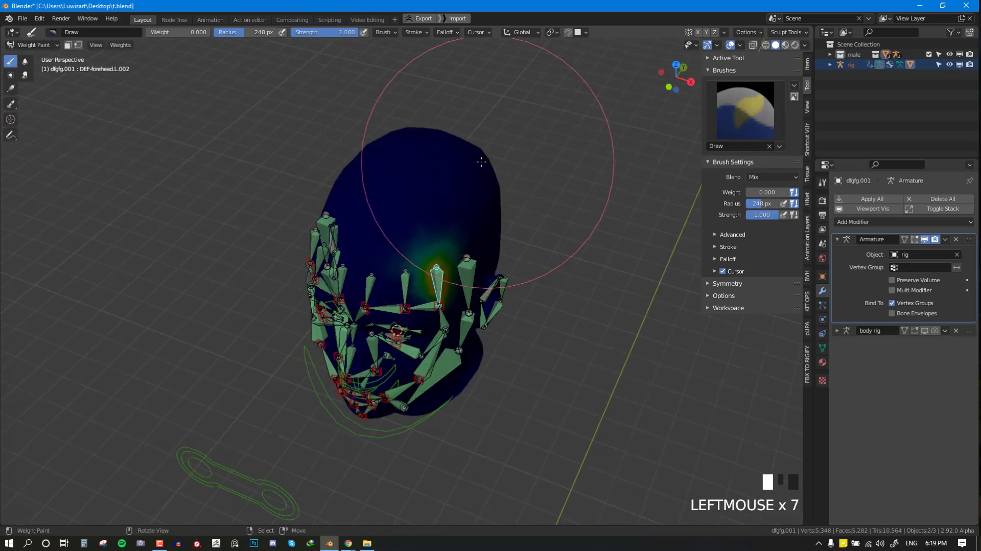
# - Smooth the vertex weights of DEF-forehead.L.002 several times
pyautogui.moveTo(482, 162); pyautogui.dragTo(470, 186, button='middle')
pyautogui.click(482, 280)
pyautogui.press('q')
pyautogui.click(544, 297)
pyautogui.press('q')
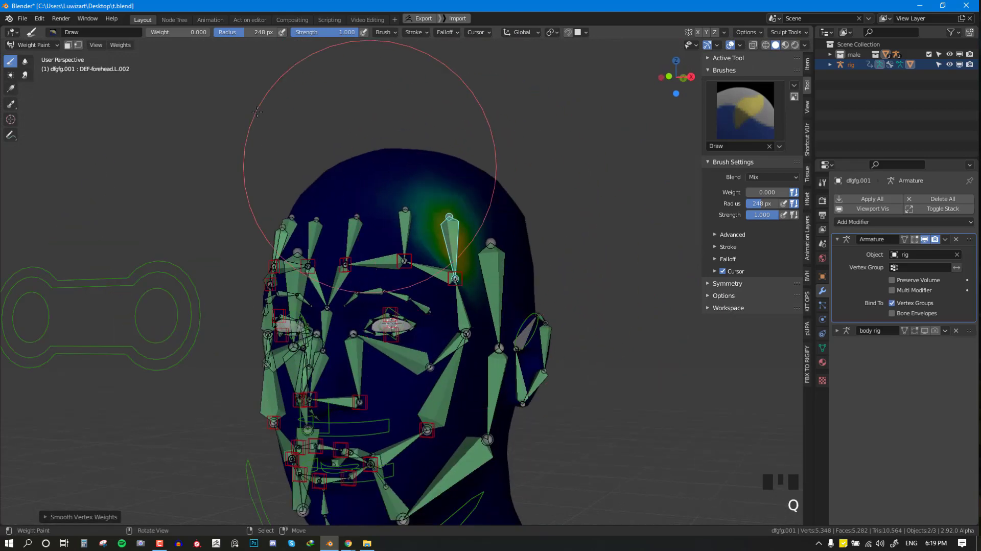
pyautogui.press('q')
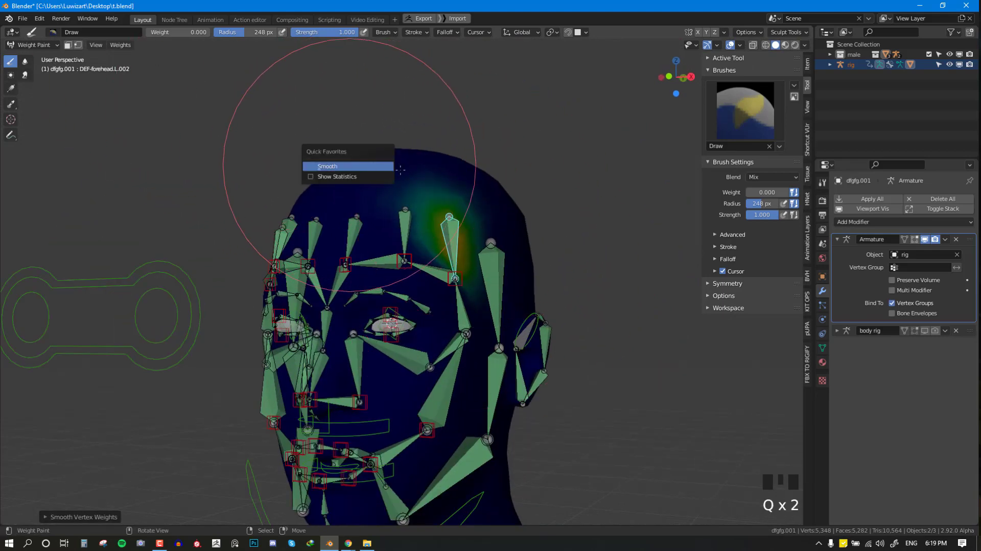
pyautogui.press('q')
# - Erase the excess weight of the inner forehead bones, including DEF-forehead.R, over the top of the head
pyautogui.moveTo(358, 220); pyautogui.dragTo(384, 263, button='middle')
pyautogui.click(399, 125)
pyautogui.click(388, 127)
pyautogui.moveTo(388, 127)
pyautogui.mouseDown(button='middle')
pyautogui.moveTo(268, 190)
pyautogui.moveTo(259, 176)
pyautogui.mouseUp(button='middle')
pyautogui.moveTo(263, 179)
pyautogui.mouseDown()
pyautogui.moveTo(351, 322)
pyautogui.moveTo(327, 239)
pyautogui.mouseUp()
pyautogui.scroll(-3, 322, 232)
pyautogui.moveTo(320, 232); pyautogui.dragTo(301, 225, button='middle')
pyautogui.moveTo(302, 217); pyautogui.dragTo(325, 290)
pyautogui.moveTo(329, 286); pyautogui.dragTo(372, 191)
# - Smooth the vertex weights of DEF-forehead.R
pyautogui.moveTo(372, 191); pyautogui.dragTo(350, 167, button='middle')
pyautogui.press('q')
pyautogui.click(349, 169)
pyautogui.scroll(3, 339, 244)
pyautogui.moveTo(301, 258); pyautogui.dragTo(316, 267, button='middle')
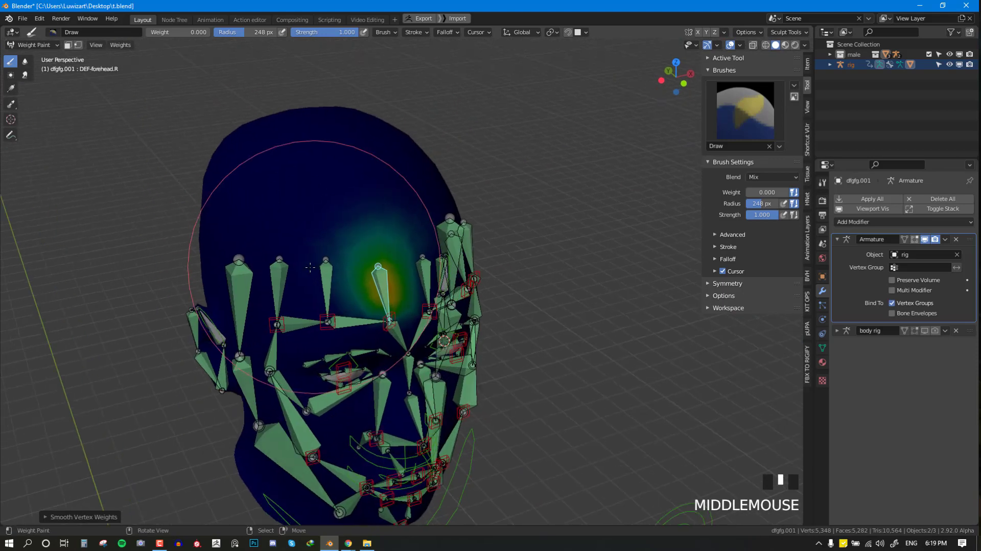
# - Select the bone DEF-forehead.R.001, erase its excess weight across the crown with weight 0, and smooth its vertex weights
pyautogui.rightClick(319, 284)
pyautogui.moveTo(379, 154); pyautogui.dragTo(389, 217, button='middle')
pyautogui.scroll(-1, 390, 221)
pyautogui.moveTo(395, 204)
pyautogui.mouseDown()
pyautogui.moveTo(179, 272)
pyautogui.moveTo(416, 214)
pyautogui.mouseUp()
pyautogui.moveTo(417, 214)
pyautogui.mouseDown()
pyautogui.moveTo(350, 179)
pyautogui.moveTo(231, 199)
pyautogui.mouseUp()
pyautogui.moveTo(231, 199)
pyautogui.mouseDown()
pyautogui.moveTo(391, 141)
pyautogui.moveTo(237, 204)
pyautogui.mouseUp()
pyautogui.moveTo(237, 205)
pyautogui.mouseDown()
pyautogui.moveTo(336, 240)
pyautogui.moveTo(386, 208)
pyautogui.mouseUp()
pyautogui.moveTo(386, 208); pyautogui.dragTo(493, 188)
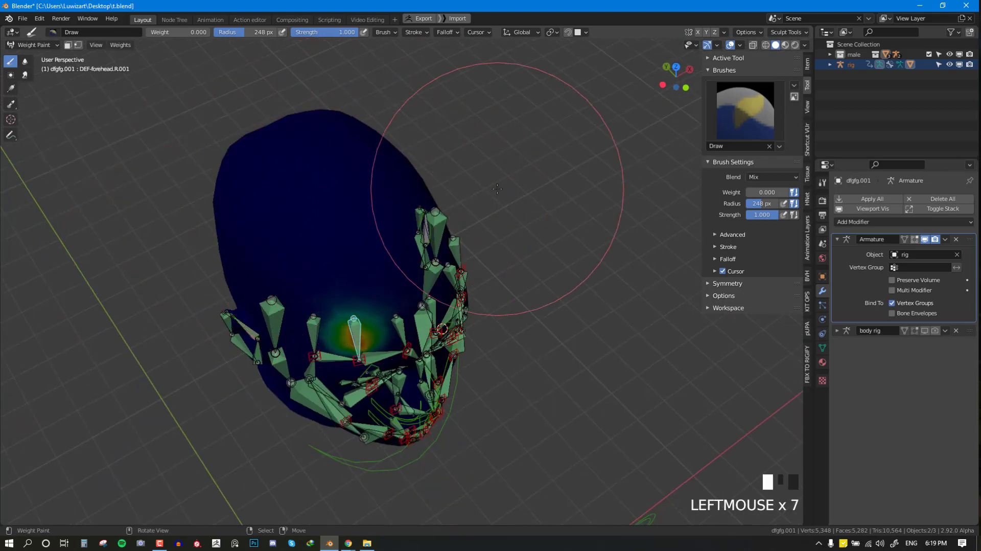
pyautogui.press('q')
pyautogui.click(470, 189)
# - Select the bone DEF-forehead.R.002, erase its excess weight over the top of the head, and smooth its vertex weights
pyautogui.moveTo(359, 335)
pyautogui.mouseDown(button='middle')
pyautogui.moveTo(364, 301)
pyautogui.moveTo(320, 286)
pyautogui.moveTo(602, 230)
pyautogui.mouseUp(button='middle')
pyautogui.rightClick(320, 286)
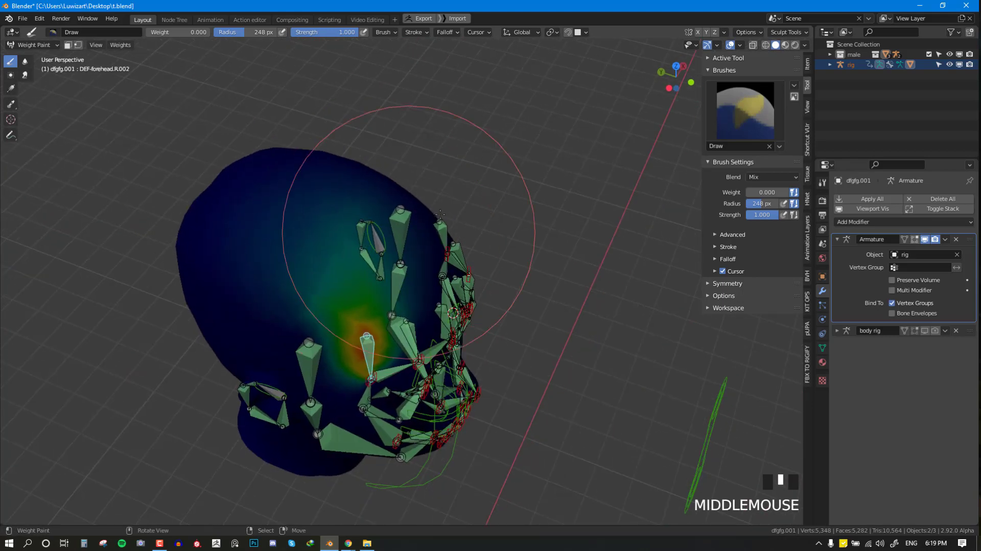
pyautogui.moveTo(602, 230)
pyautogui.mouseDown()
pyautogui.moveTo(77, 263)
pyautogui.moveTo(261, 302)
pyautogui.moveTo(416, 228)
pyautogui.mouseUp()
pyautogui.press('q')
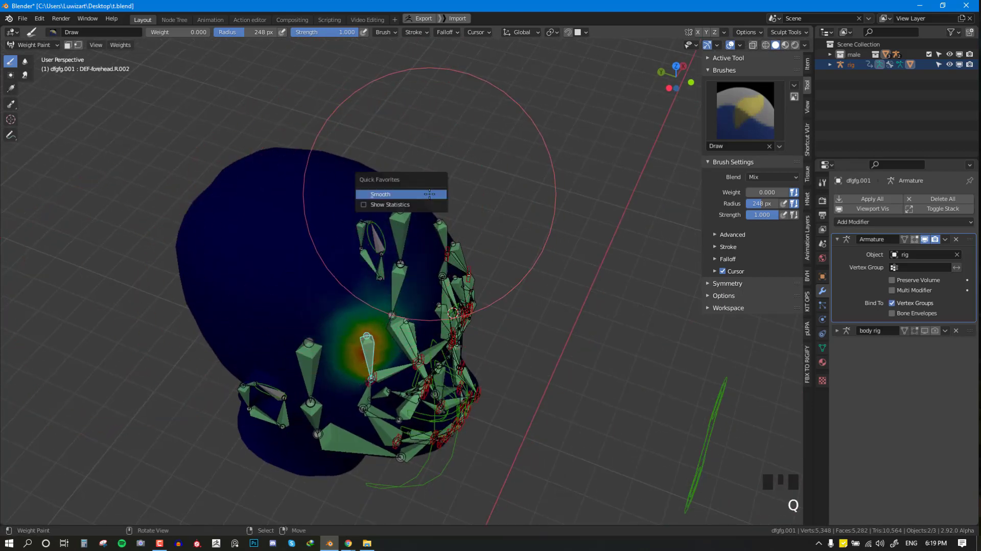
pyautogui.click(407, 193)
# - Select the bone DEF-temple.R and erase its excess weight over the back and top of the head with weight 0
pyautogui.rightClick(304, 364)
pyautogui.scroll(-2, 304, 364)
pyautogui.moveTo(329, 307); pyautogui.dragTo(373, 285, button='middle')
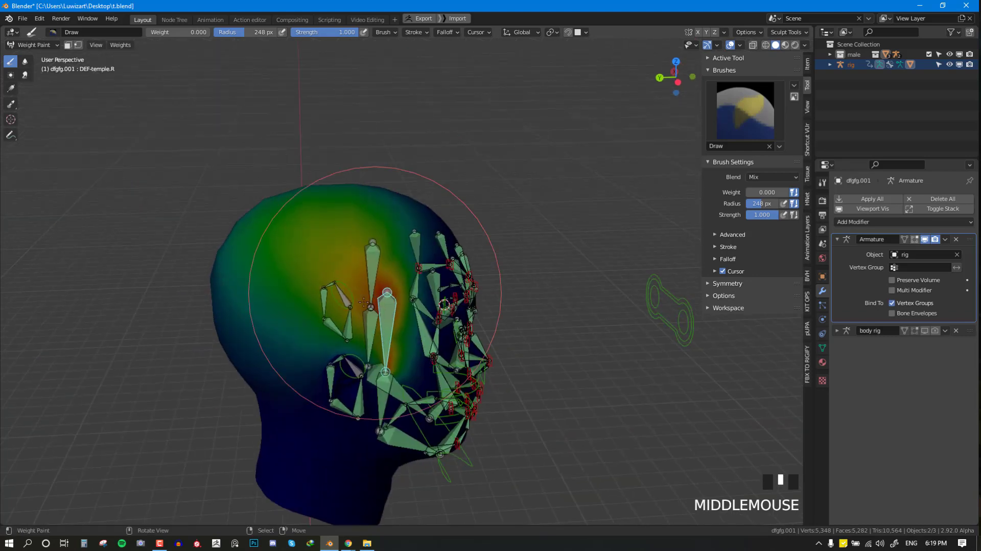
pyautogui.moveTo(373, 285)
pyautogui.mouseDown()
pyautogui.moveTo(274, 241)
pyautogui.moveTo(256, 360)
pyautogui.moveTo(248, 292)
pyautogui.mouseUp()
pyautogui.moveTo(247, 291); pyautogui.dragTo(248, 346, button='middle')
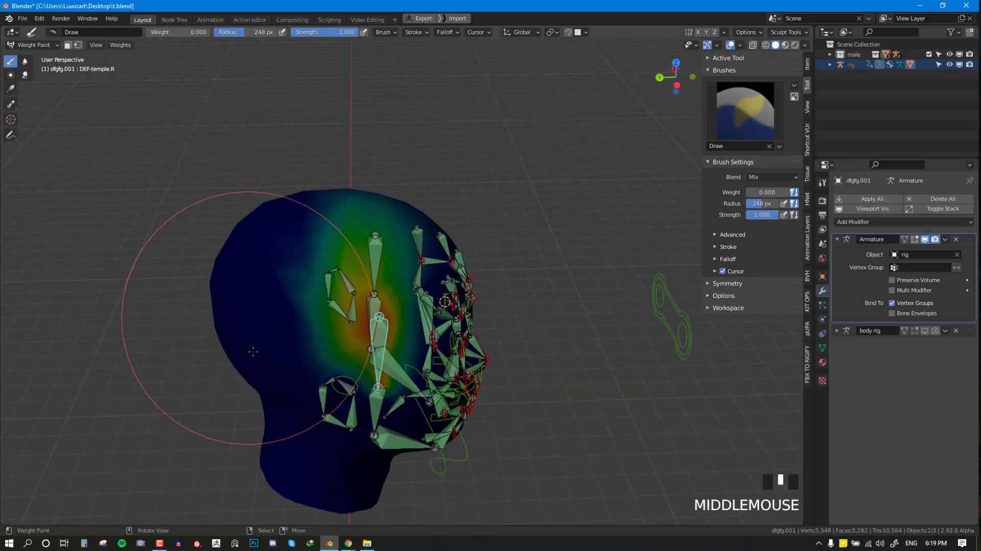
pyautogui.moveTo(247, 346)
pyautogui.mouseDown()
pyautogui.moveTo(297, 184)
pyautogui.moveTo(297, 244)
pyautogui.moveTo(334, 278)
pyautogui.mouseUp()
pyautogui.moveTo(334, 278); pyautogui.dragTo(285, 252, button='middle')
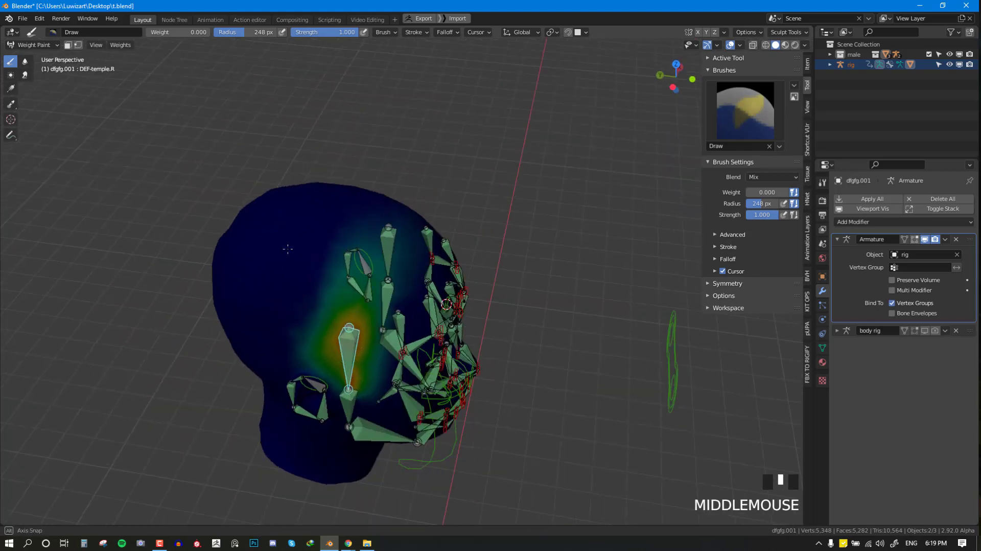
pyautogui.moveTo(285, 252)
pyautogui.mouseDown()
pyautogui.moveTo(377, 285)
pyautogui.moveTo(367, 269)
pyautogui.mouseUp()
# - Smooth the vertex weights of DEF-temple.R and paint weight 0 over the opposite side of the head
pyautogui.moveTo(367, 269); pyautogui.dragTo(508, 230, button='middle')
pyautogui.press('q')
pyautogui.press('q')
pyautogui.press('q')
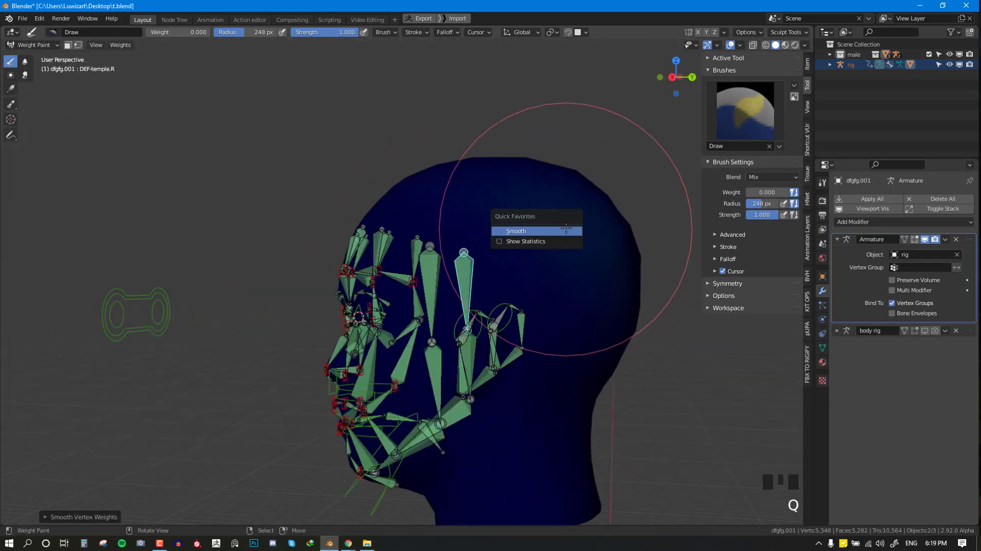
pyautogui.click(601, 354)
pyautogui.click(552, 246)
pyautogui.scroll(-1, 449, 164)
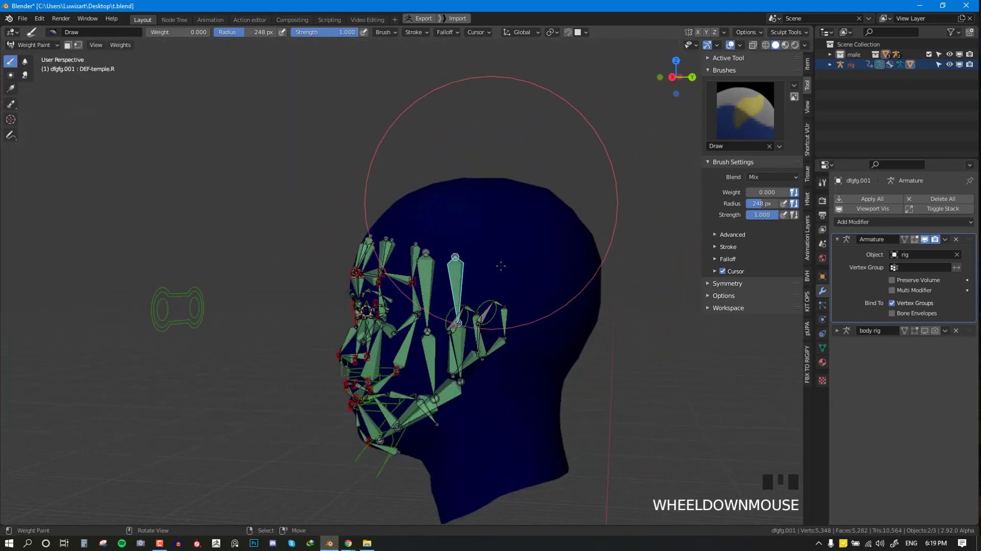
pyautogui.click(470, 189)
pyautogui.click(490, 214)
pyautogui.click(550, 281)
pyautogui.press('KP_1')
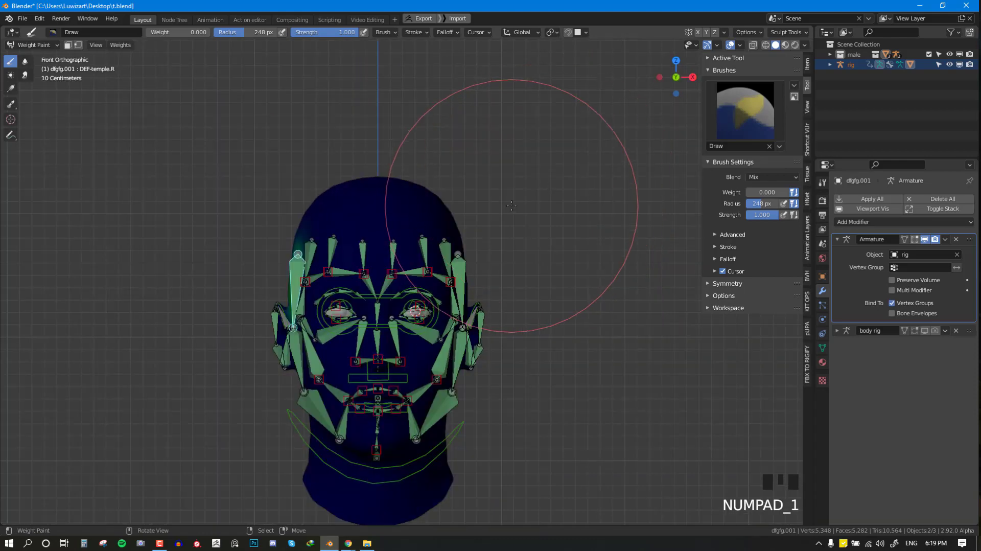
pyautogui.press('q')
# - Smooth the vertex weights of the left brow bones DEF-brow.T.L.002 and DEF-brow.T.L.001
pyautogui.scroll(3, 418, 251)
pyautogui.rightClick(413, 266)
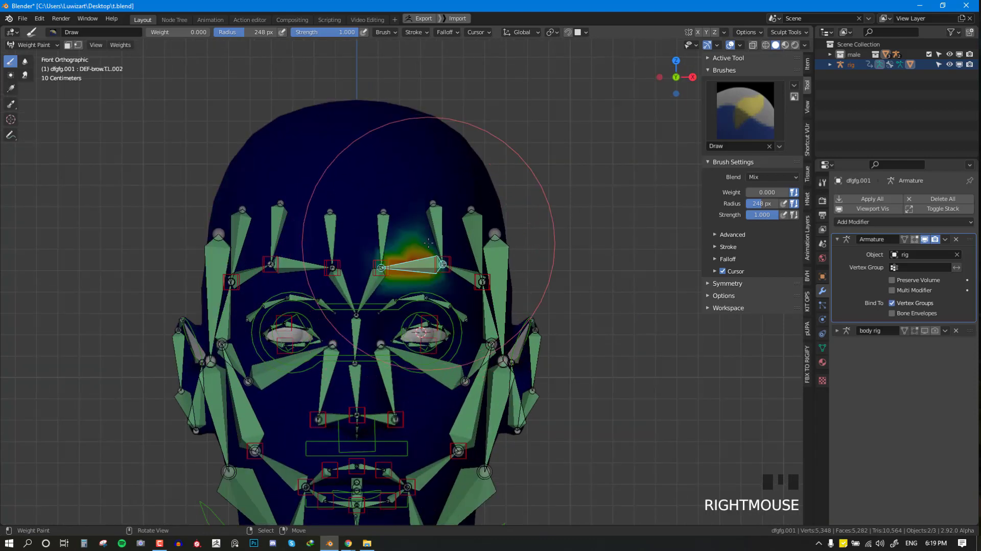
pyautogui.press('q')
pyautogui.moveTo(428, 242); pyautogui.dragTo(444, 261, button='middle')
pyautogui.rightClick(445, 270)
pyautogui.press('q')
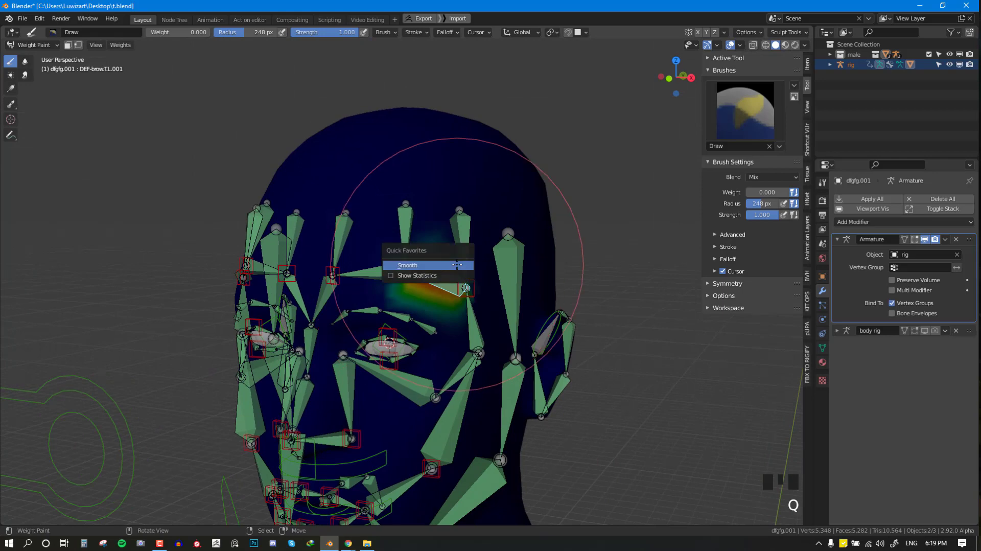
# - Smooth the vertex weights of the left cheek bones DEF-cheek.T.L, DEF-cheek.B.L.001 and DEF-cheek.T.L.001
pyautogui.rightClick(463, 377)
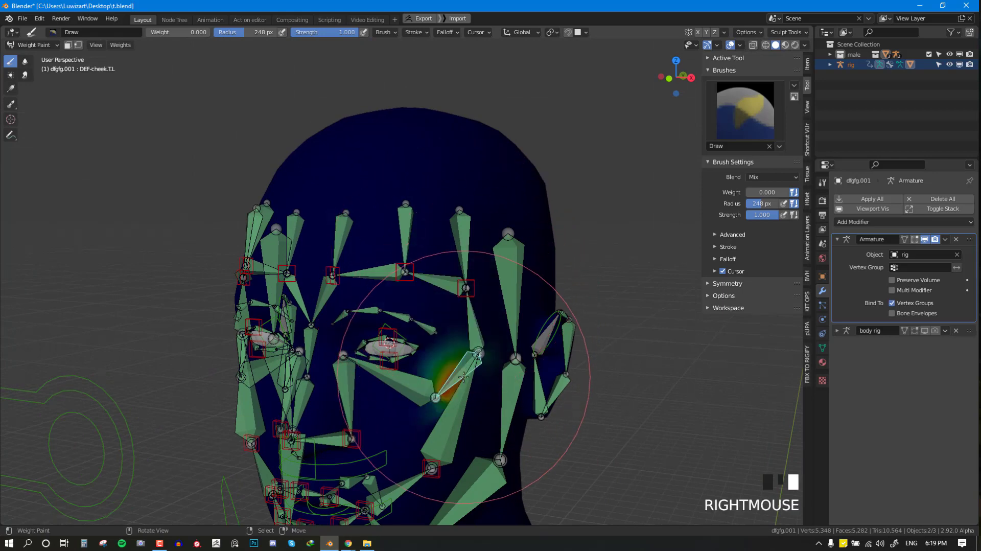
pyautogui.press('q')
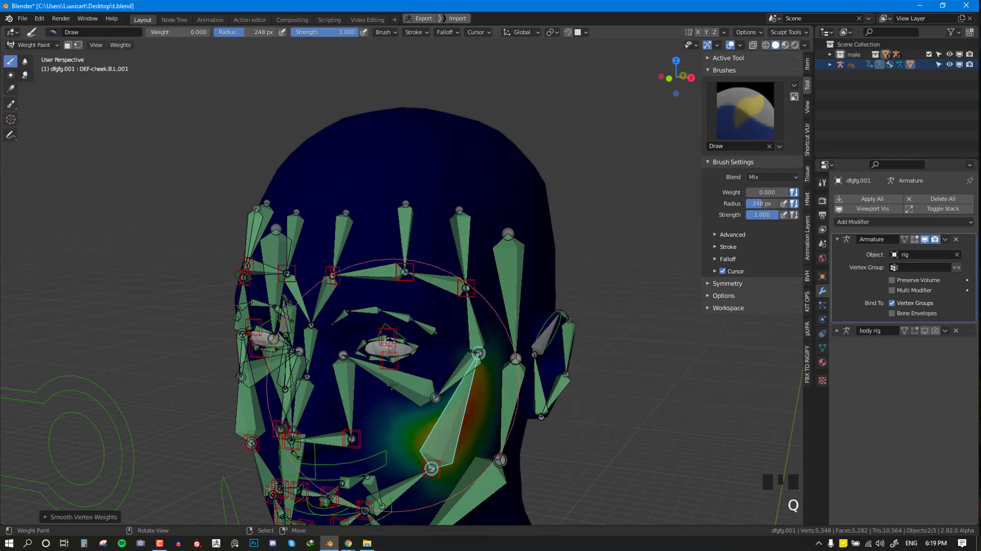
pyautogui.rightClick(430, 356)
pyautogui.press('KP_1')
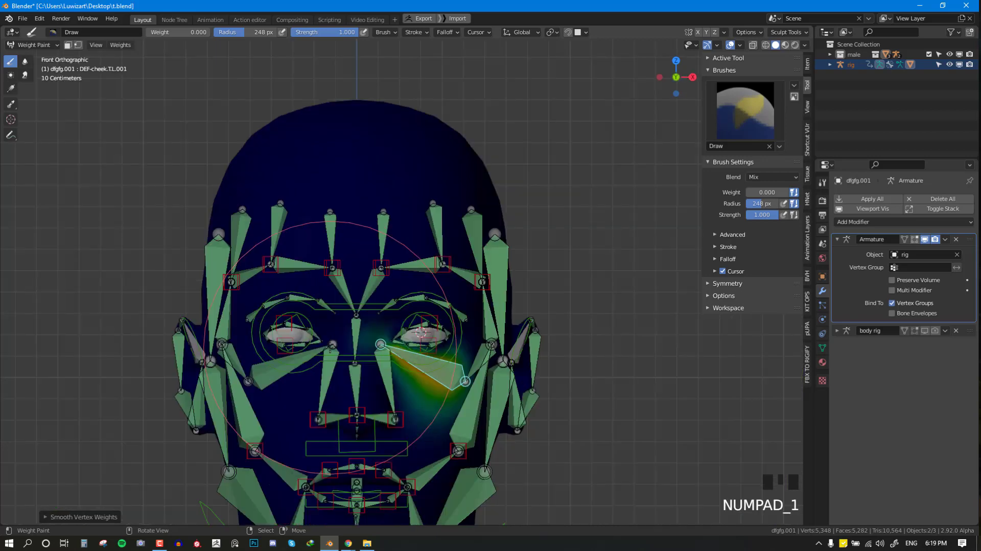
# - Select the bone DEF-nose.001 and smooth its vertex weights
pyautogui.rightClick(357, 383)
pyautogui.rightClick(356, 382)
pyautogui.click(472, 326)
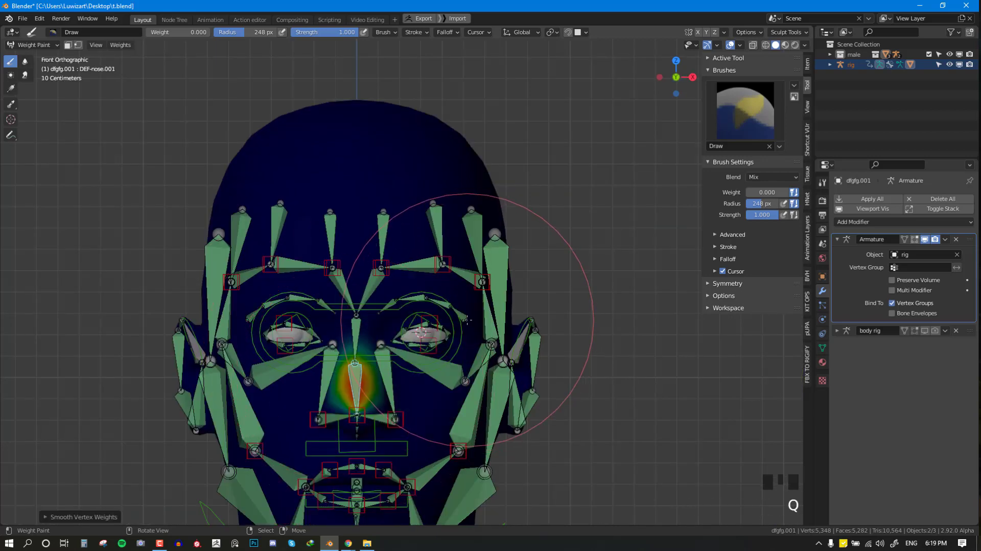
# - Select the jaw_master control and rotate it in the side view to open the mouth
pyautogui.scroll(1, 466, 318)
pyautogui.moveTo(466, 318); pyautogui.dragTo(407, 198, button='middle')
pyautogui.press('KP_1')
pyautogui.scroll(-1, 475, 356)
pyautogui.press('KP_3')
pyautogui.scroll(-2, 353, 419)
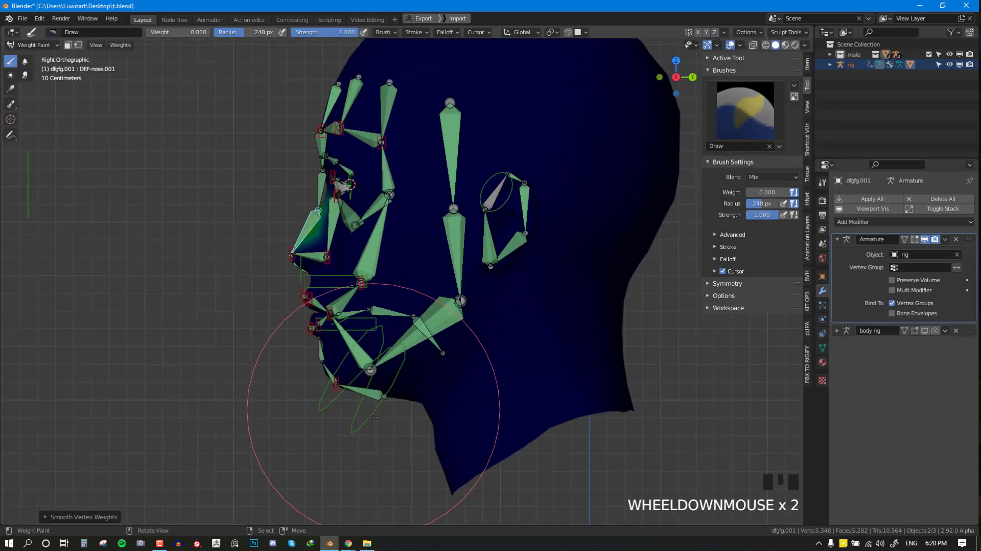
pyautogui.rightClick(373, 450)
pyautogui.press('g')
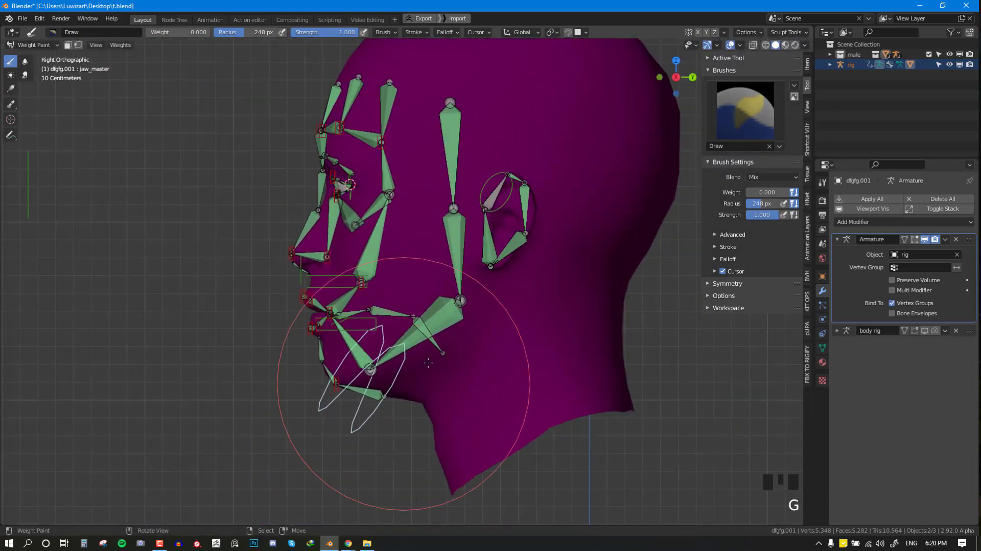
pyautogui.press('r')
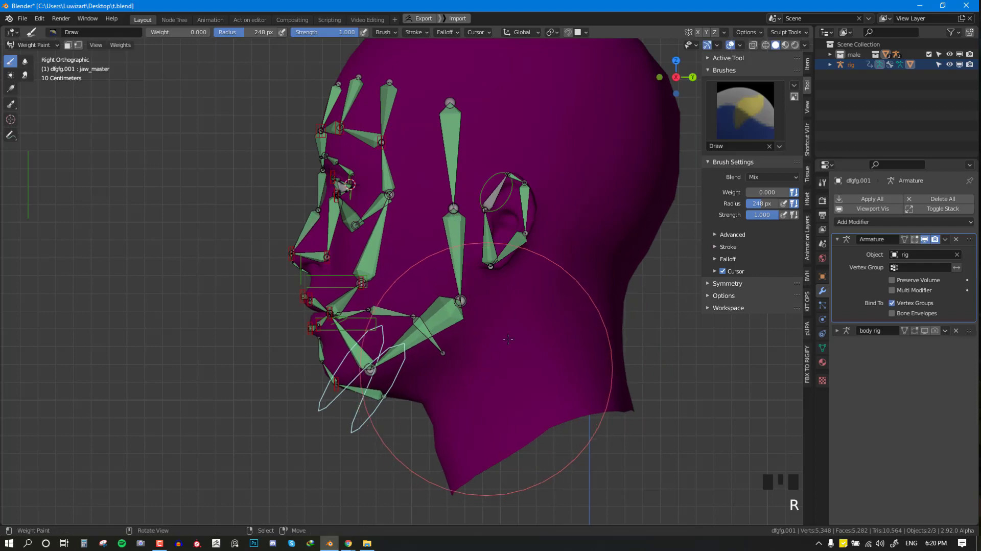
pyautogui.press('r')
pyautogui.rightClick(500, 335)
pyautogui.scroll(1, 456, 347)
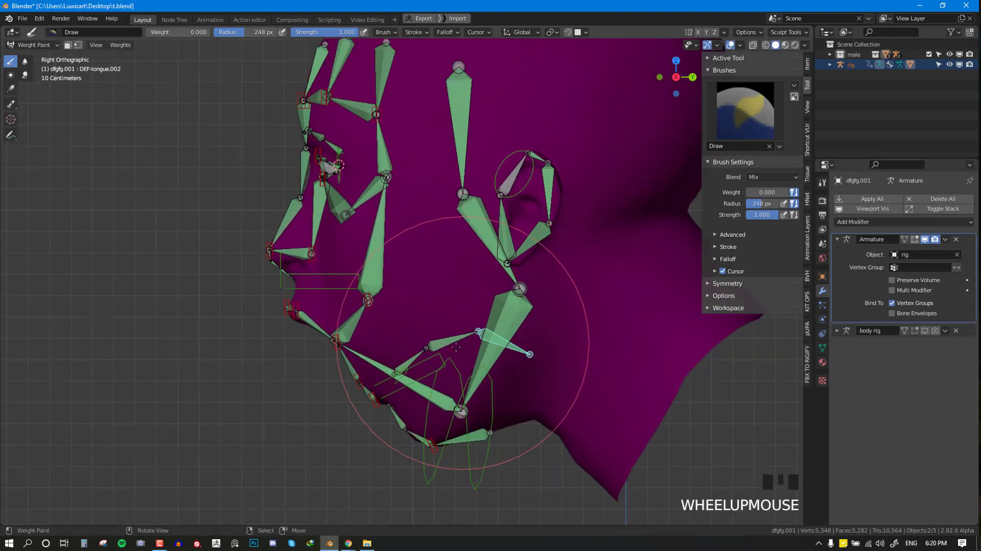
# - Select the bone DEF-jaw under the chin and compare its weights with the head mesh from the side
pyautogui.moveTo(445, 338); pyautogui.dragTo(493, 291, button='middle')
pyautogui.moveTo(375, 489); pyautogui.dragTo(342, 468, button='middle')
pyautogui.rightClick(343, 467)
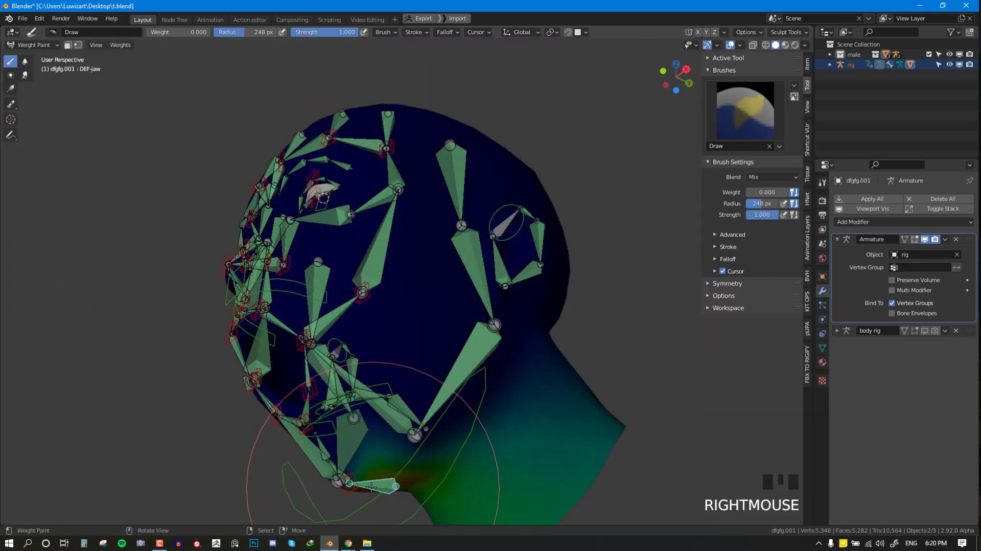
pyautogui.press('KP_3')
pyautogui.keyDown('shift'); pyautogui.moveTo(428, 409); pyautogui.dragTo(377, 318, button='middle'); pyautogui.keyUp('shift')
pyautogui.press('Tab')
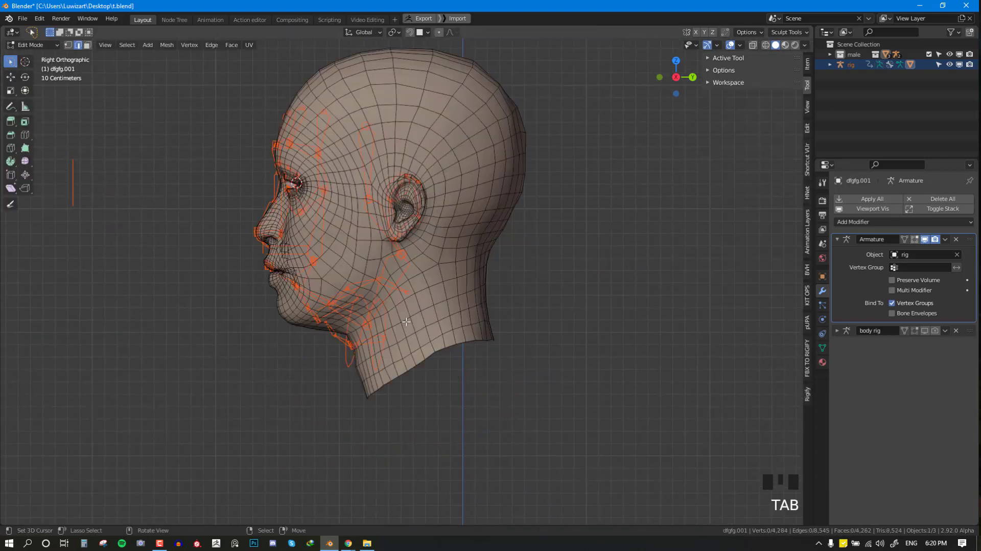
pyautogui.press('Tab')
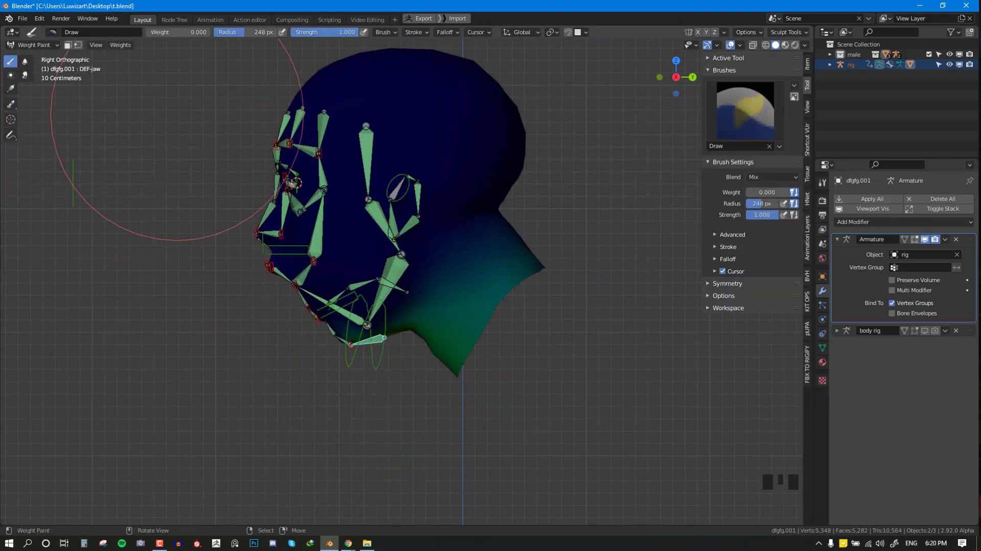
# - Select all the neck vertices through the wireframe in Edit Mode and remove them from the DEF-jaw vertex group
pyautogui.press('Tab')
pyautogui.hotkey('shift', 'z')
pyautogui.moveTo(448, 242)
pyautogui.mouseDown()
pyautogui.moveTo(327, 352)
pyautogui.moveTo(354, 367)
pyautogui.mouseUp()
pyautogui.hotkey('alt', 'a')
pyautogui.moveTo(530, 218); pyautogui.dragTo(219, 488)
pyautogui.click(822, 348)
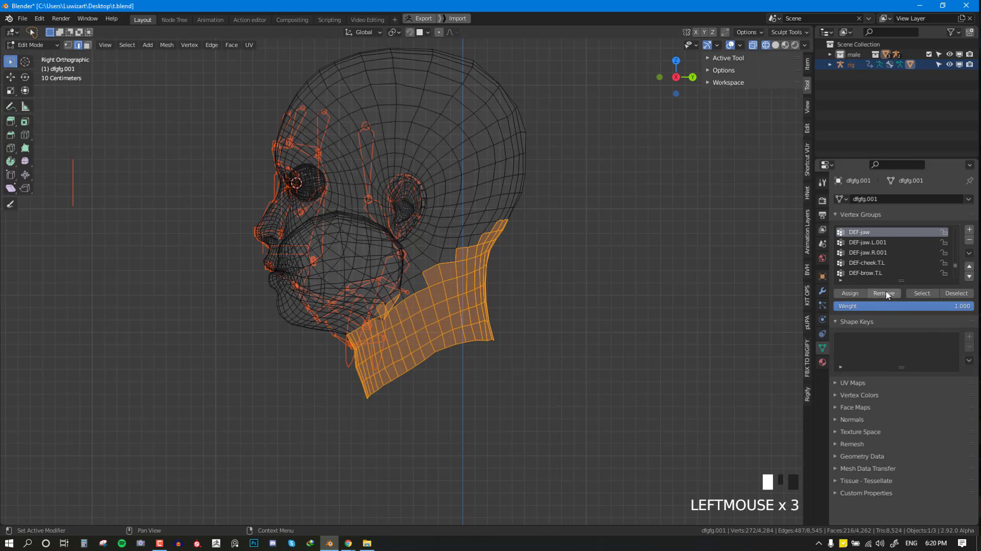
pyautogui.press('Tab')
# - Display the Armature modifier's deformation on the Edit Mode cage and smooth the vertex weights of DEF-jaw
pyautogui.click(823, 291)
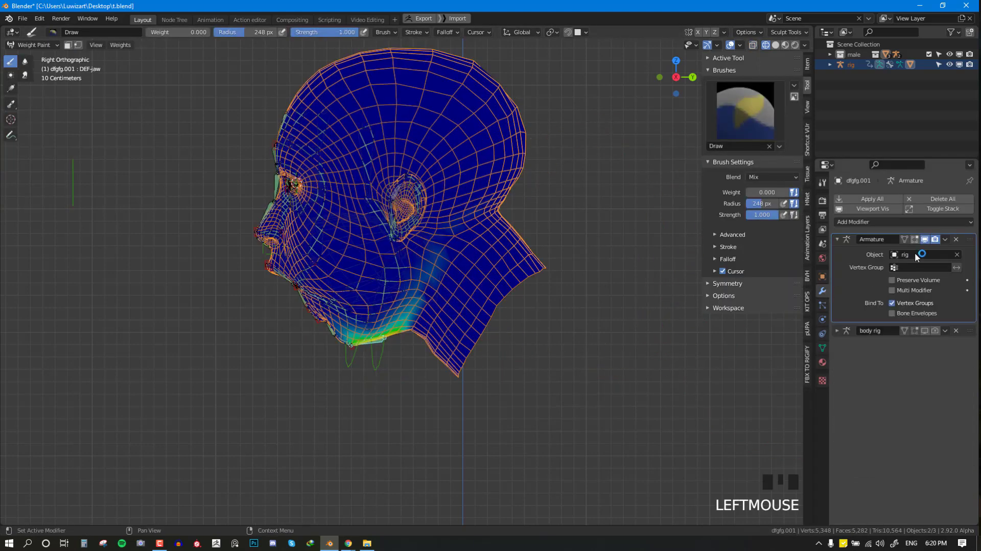
pyautogui.click(904, 239)
pyautogui.press('q')
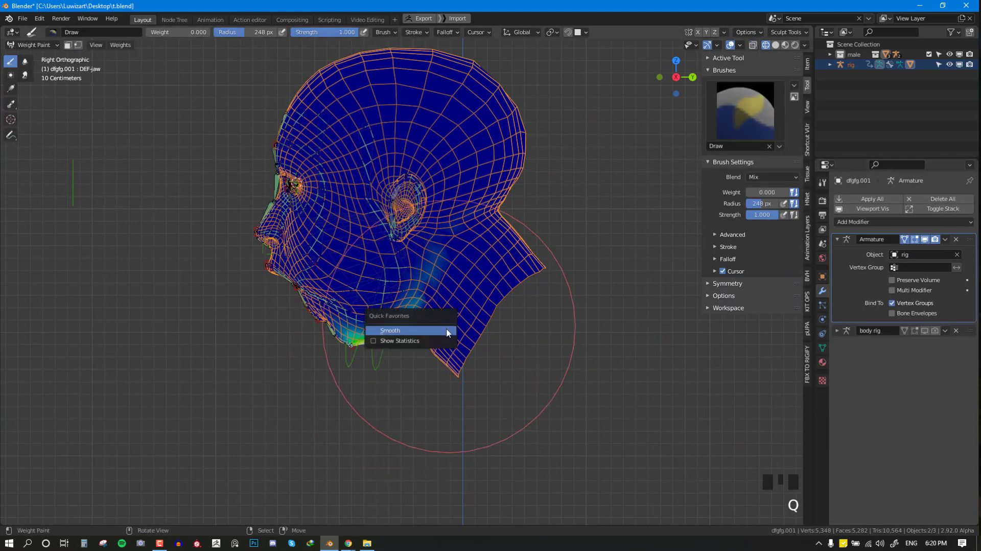
pyautogui.click(427, 331)
pyautogui.press('q')
pyautogui.hotkey('shift', 'z')
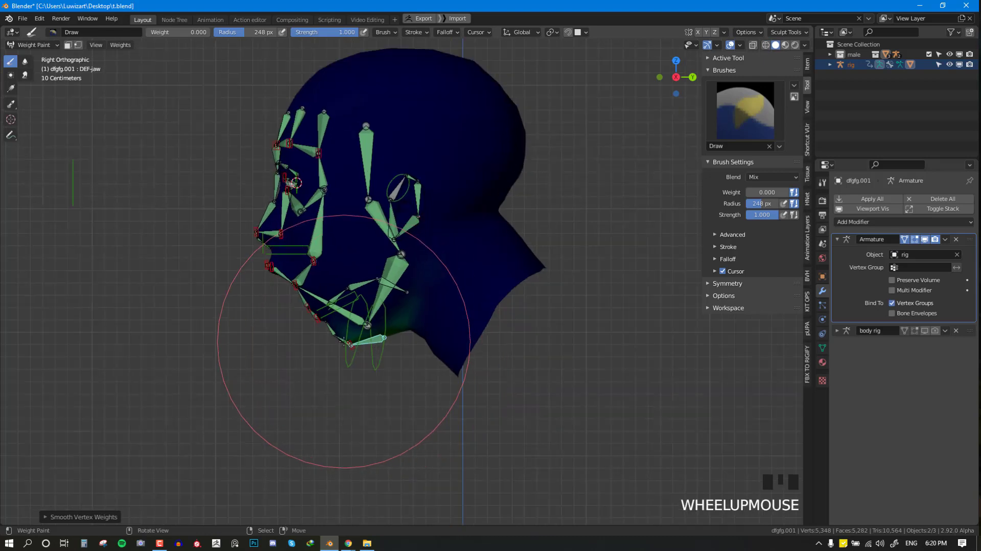
# - Select the chin, tongue and left cheek bones one after another to examine their weights from the side
pyautogui.rightClick(341, 341)
pyautogui.rightClick(330, 324)
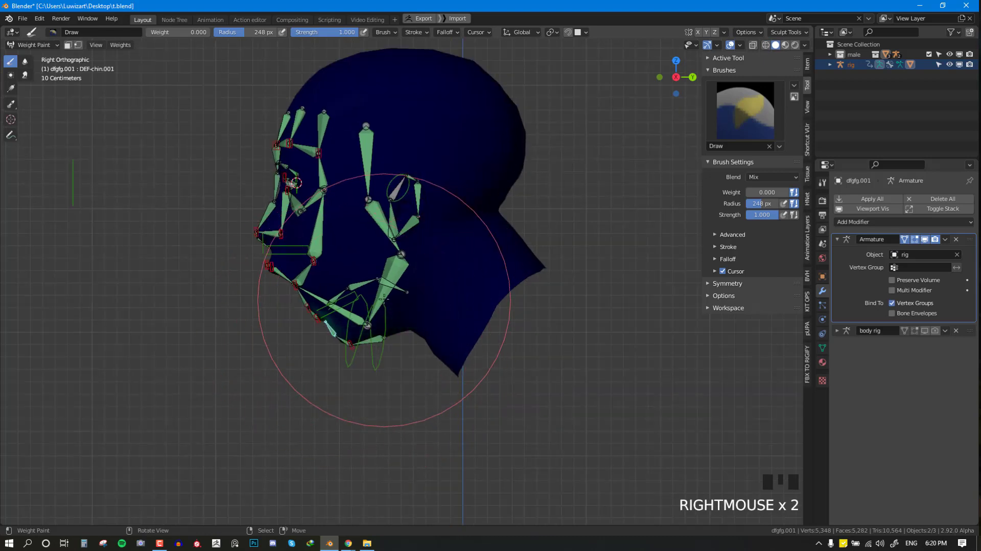
pyautogui.rightClick(394, 343)
pyautogui.rightClick(398, 287)
pyautogui.rightClick(344, 302)
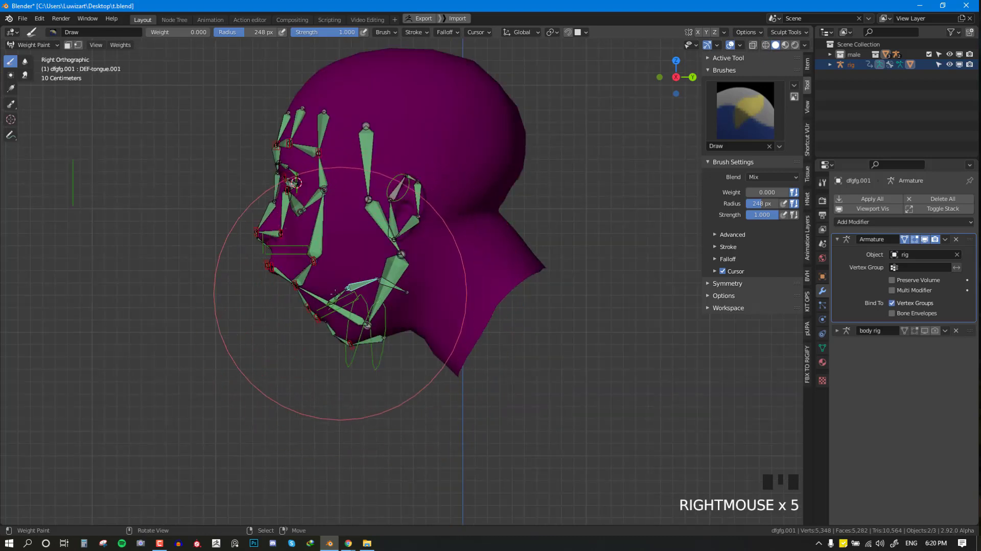
pyautogui.rightClick(320, 289)
pyautogui.rightClick(304, 274)
pyautogui.rightClick(306, 276)
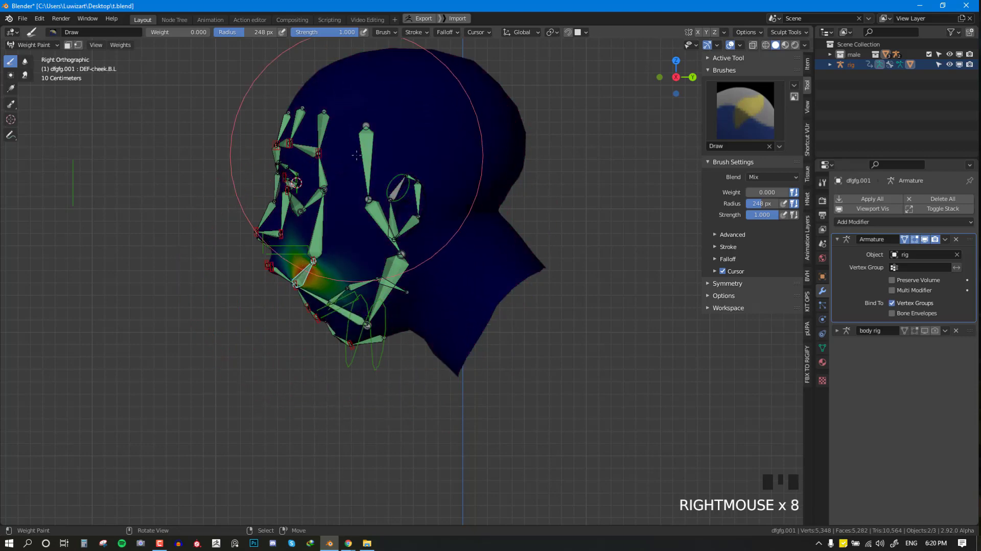
pyautogui.rightClick(360, 150)
pyautogui.rightClick(318, 211)
pyautogui.rightClick(318, 210)
# - Examine the weights of the right chin and lower lip bones, including DEF-chin.R and DEF-lip.B.R
pyautogui.moveTo(318, 209); pyautogui.dragTo(327, 306, button='middle')
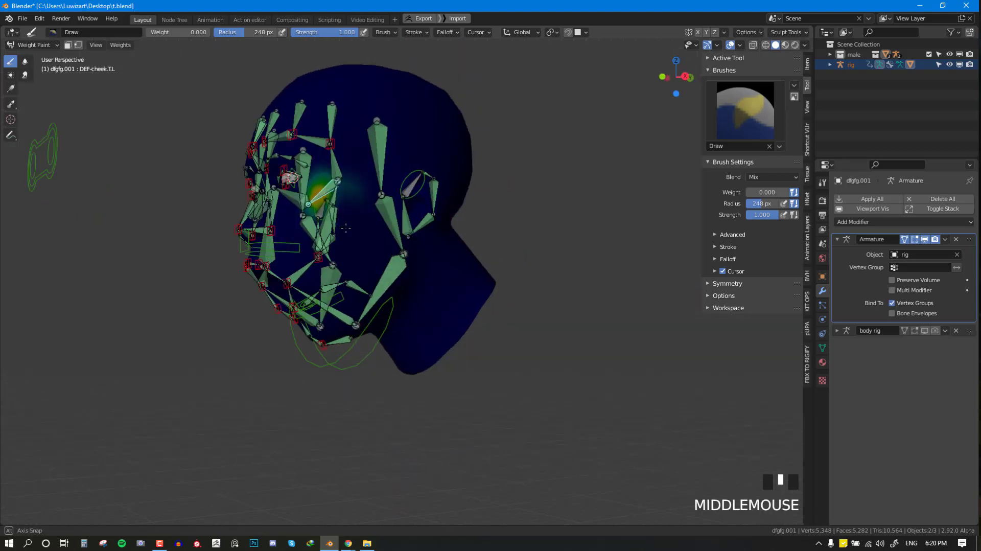
pyautogui.rightClick(304, 305)
pyautogui.rightClick(305, 309)
pyautogui.rightClick(305, 314)
pyautogui.rightClick(305, 317)
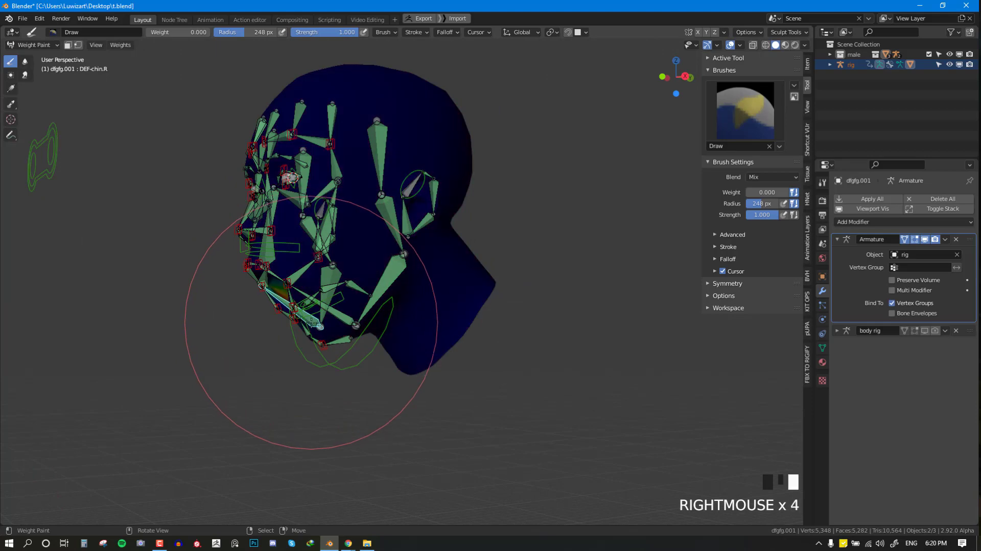
pyautogui.rightClick(306, 322)
pyautogui.rightClick(306, 327)
pyautogui.rightClick(285, 314)
pyautogui.rightClick(296, 320)
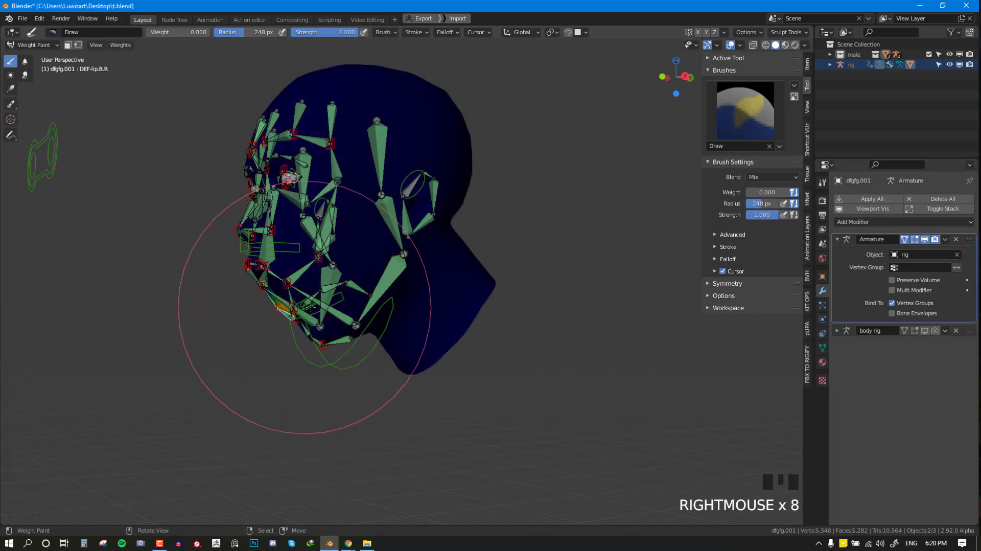
# - Examine the weights of the bones along the right side of the jaw, including DEF-jaw.R, from the front
pyautogui.moveTo(296, 320); pyautogui.dragTo(300, 274, button='middle')
pyautogui.rightClick(293, 256)
pyautogui.rightClick(278, 258)
pyautogui.rightClick(276, 248)
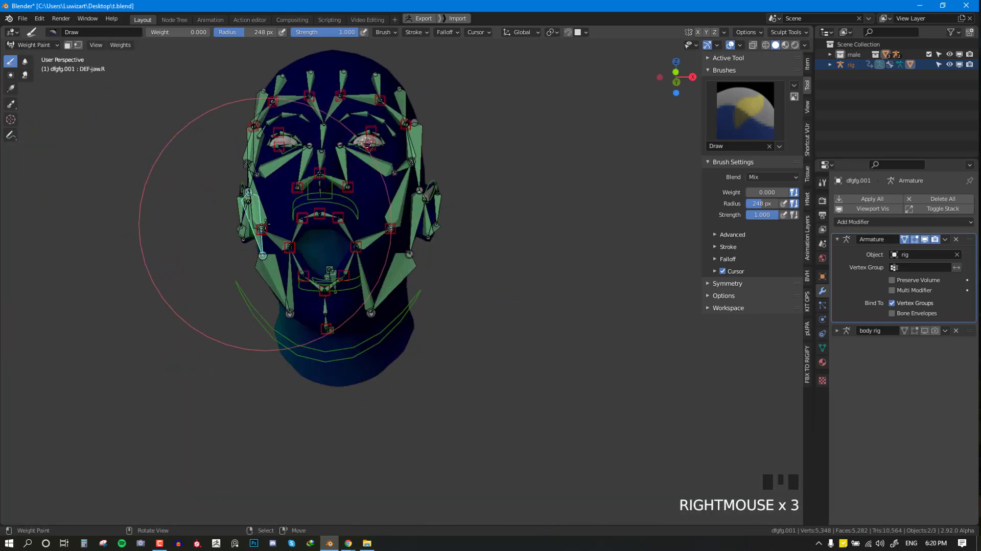
pyautogui.rightClick(264, 243)
pyautogui.rightClick(259, 245)
pyautogui.rightClick(220, 348)
pyautogui.rightClick(209, 371)
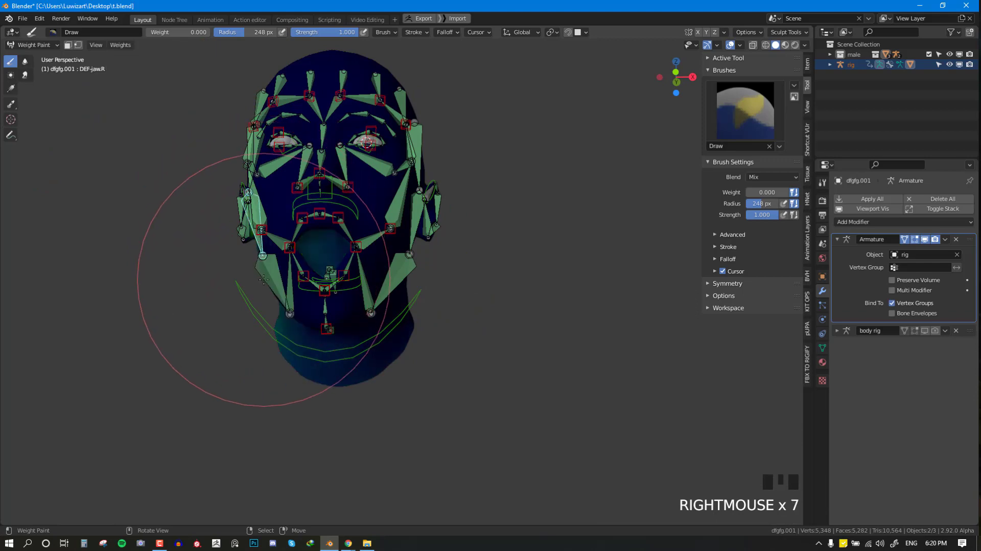
# - Remove the selected neck vertices from the DEF-jaw.R.001 vertex group and smooth that bone's weights
pyautogui.moveTo(210, 370); pyautogui.dragTo(240, 327, button='middle')
pyautogui.press('KP_4')
pyautogui.press('Tab')
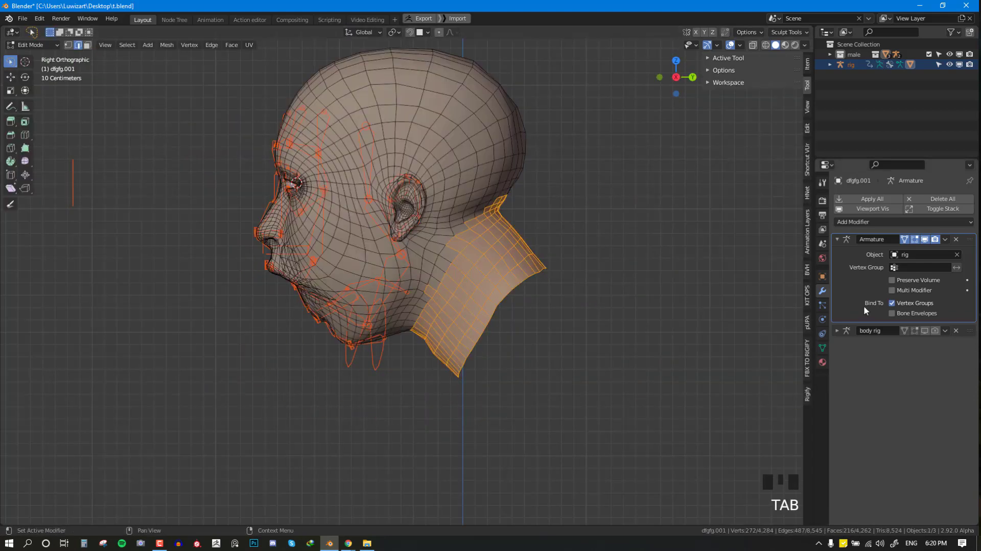
pyautogui.click(822, 349)
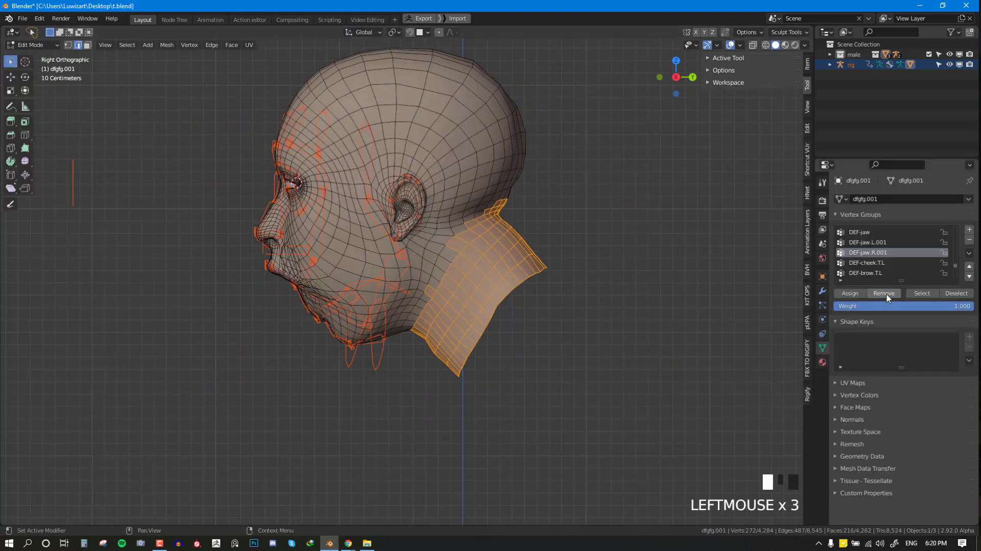
pyautogui.press('Tab')
pyautogui.press('q')
# - Select the bone DEF-jaw.L.001, remove the neck vertices from its vertex group, and smooth its weights
pyautogui.rightClick(375, 388)
pyautogui.press('Tab')
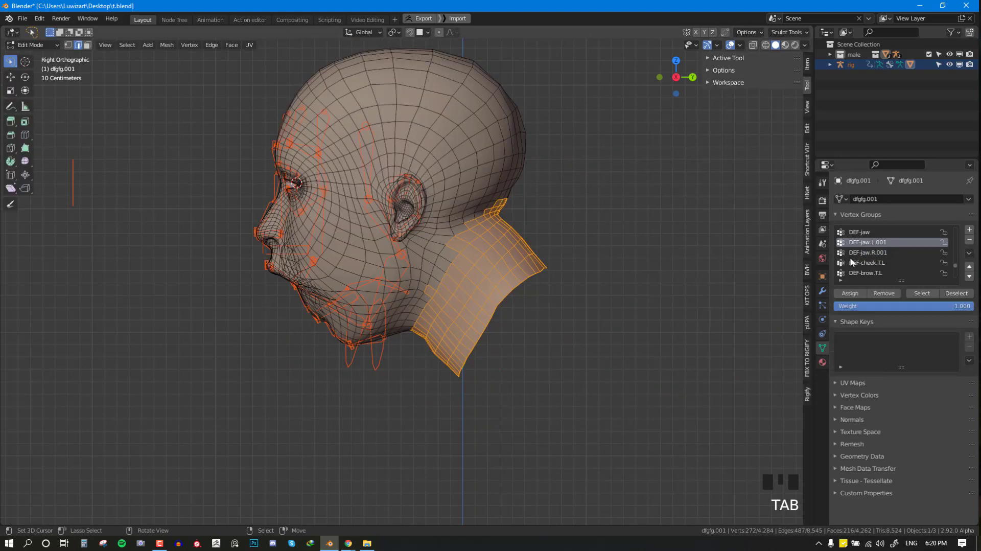
pyautogui.click(882, 293)
pyautogui.press('Tab')
pyautogui.press('q')
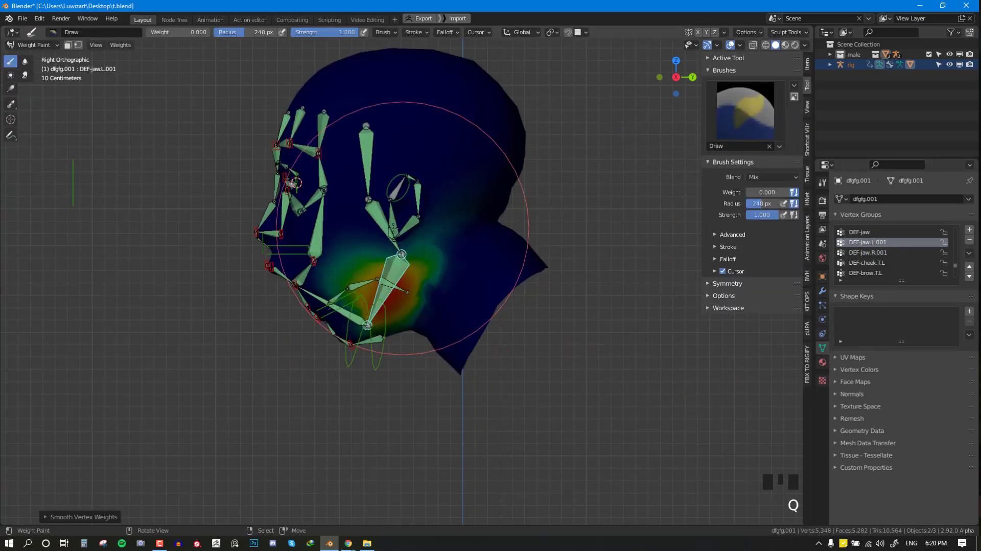
# - Select the bone DEF-jaw.L, remove the neck vertices from its vertex group, and smooth its weights
pyautogui.rightClick(388, 258)
pyautogui.press('Tab')
pyautogui.click(884, 293)
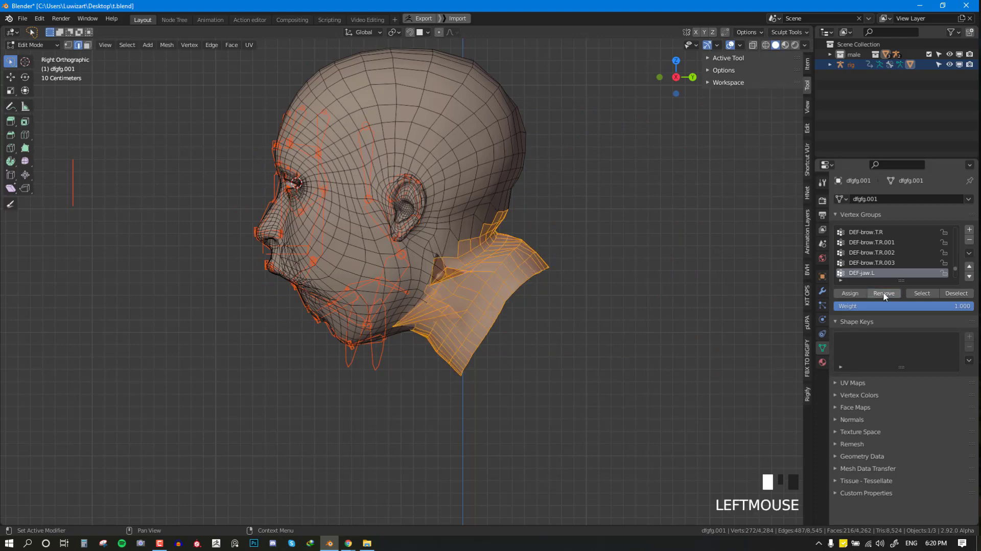
pyautogui.press('q')
pyautogui.press('Tab')
pyautogui.press('q')
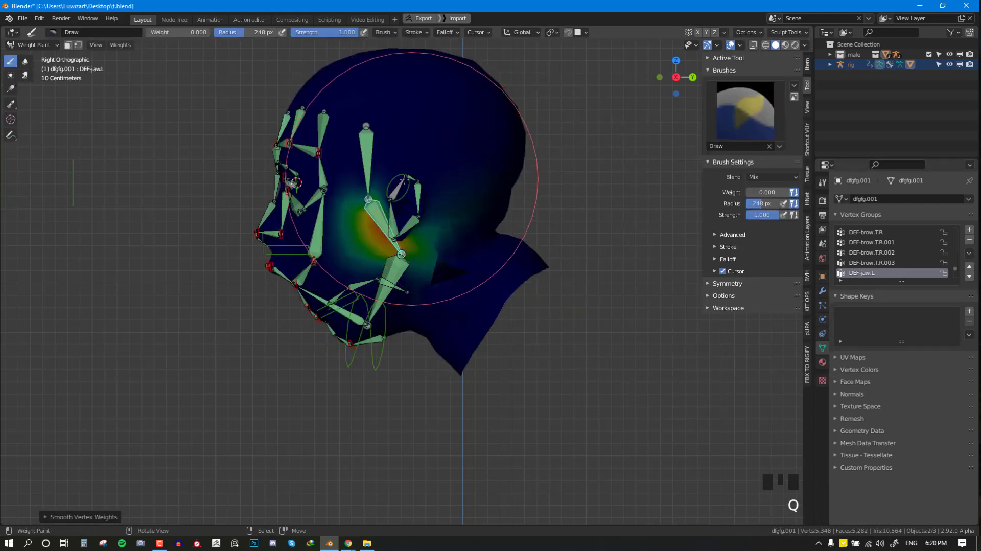
# - Reset all the rig's controls to their rest pose and select the jaw_master control
pyautogui.rightClick(361, 168)
pyautogui.press('Tab')
pyautogui.press('Tab')
pyautogui.moveTo(534, 311)
pyautogui.mouseDown(button='middle')
pyautogui.moveTo(502, 280)
pyautogui.moveTo(515, 274)
pyautogui.mouseUp(button='middle')
pyautogui.press('a')
pyautogui.hotkey('alt', 'g')
pyautogui.rightClick(327, 353)
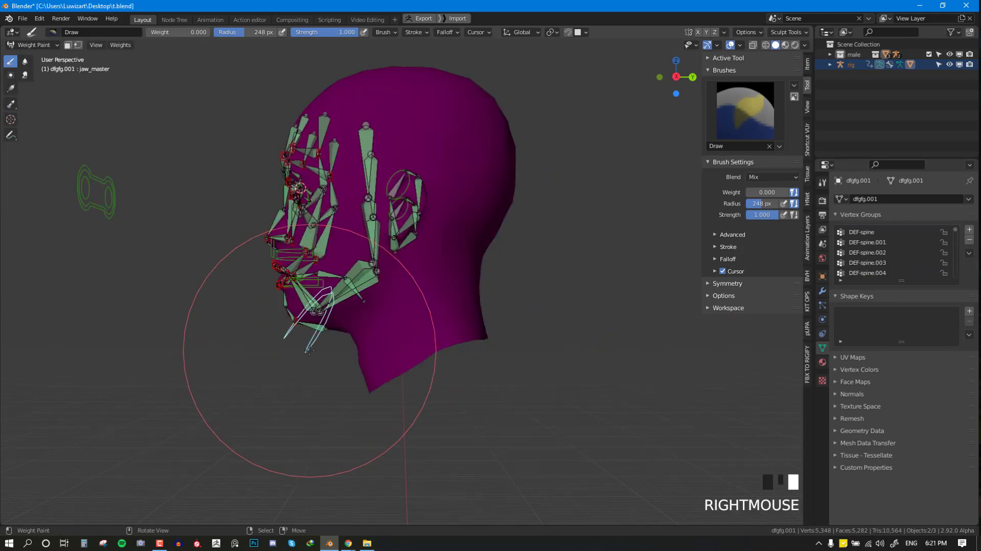
# - Rotate the jaw_master control to pose the jaw and smooth the weights of the bone DEF-jaw.L.001
pyautogui.press('r')
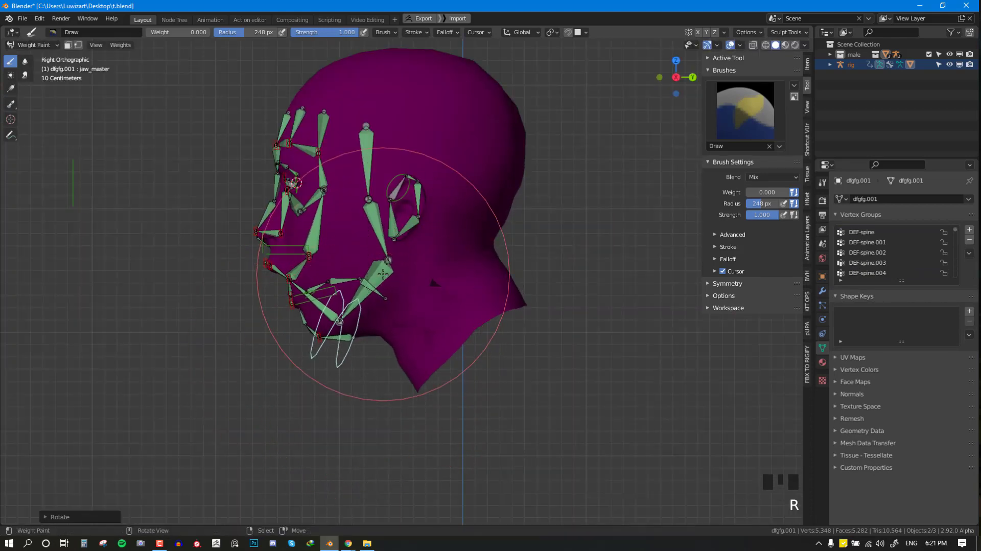
pyautogui.rightClick(416, 350)
pyautogui.rightClick(389, 240)
pyautogui.press('q')
pyautogui.click(624, 307)
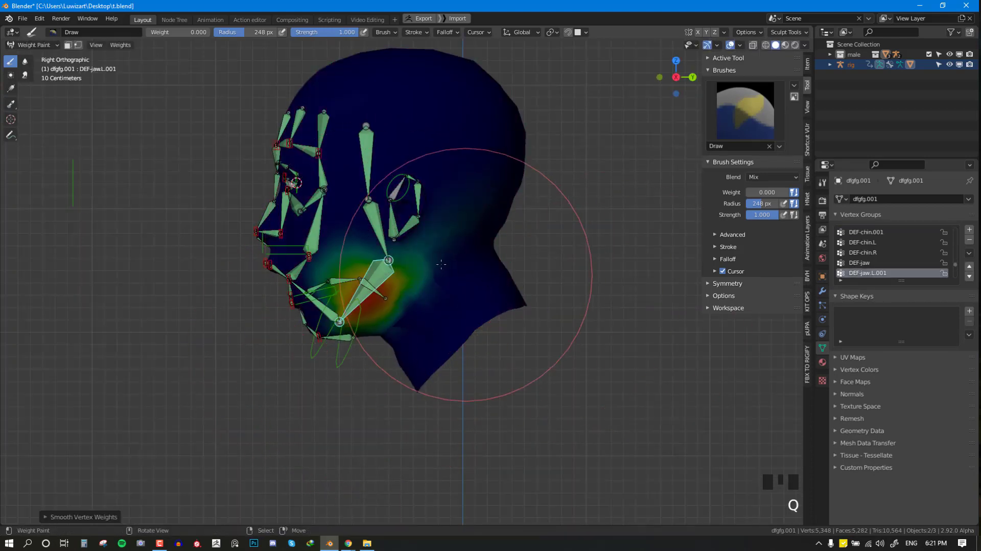
# - Smooth the weights of the bones DEF-jaw.L and DEF-temple.L
pyautogui.rightClick(377, 245)
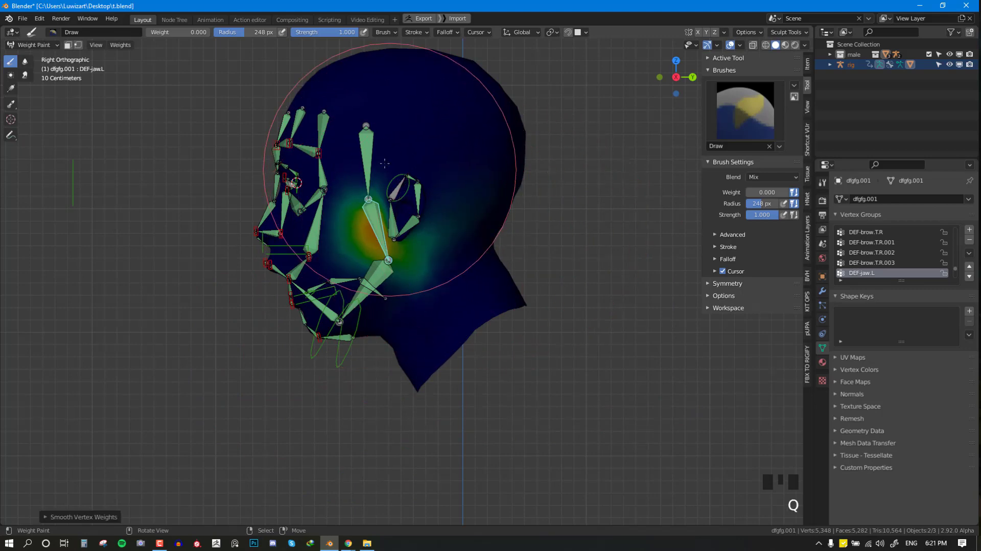
pyautogui.rightClick(371, 155)
pyautogui.press('q')
pyautogui.click(372, 155)
pyautogui.moveTo(474, 228); pyautogui.dragTo(229, 244, button='middle')
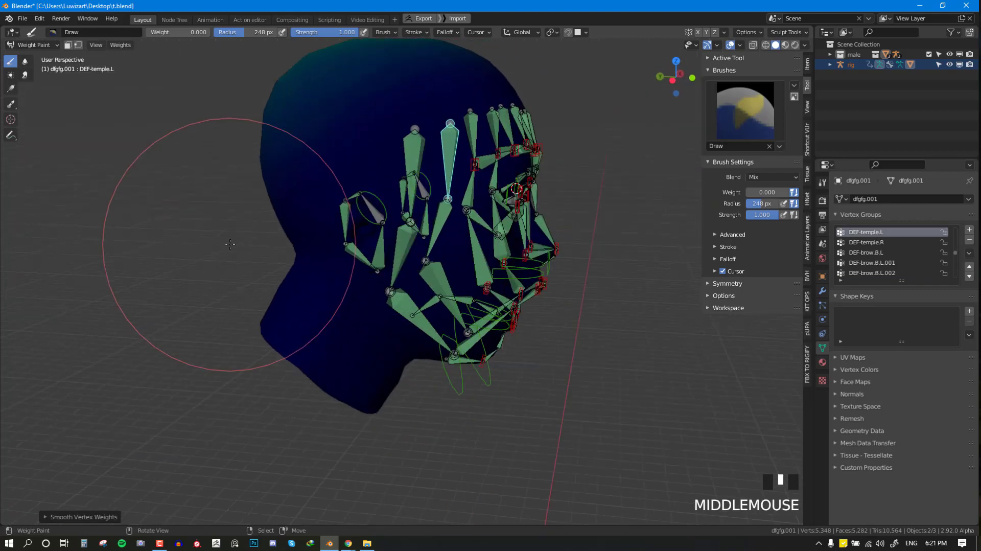
# - Select the bone DEF-jaw.R.001 on the other side of the head and smooth its weights
pyautogui.rightClick(413, 317)
pyautogui.scroll(-3, 415, 315)
pyautogui.moveTo(437, 307); pyautogui.dragTo(392, 294, button='middle')
pyautogui.press('q')
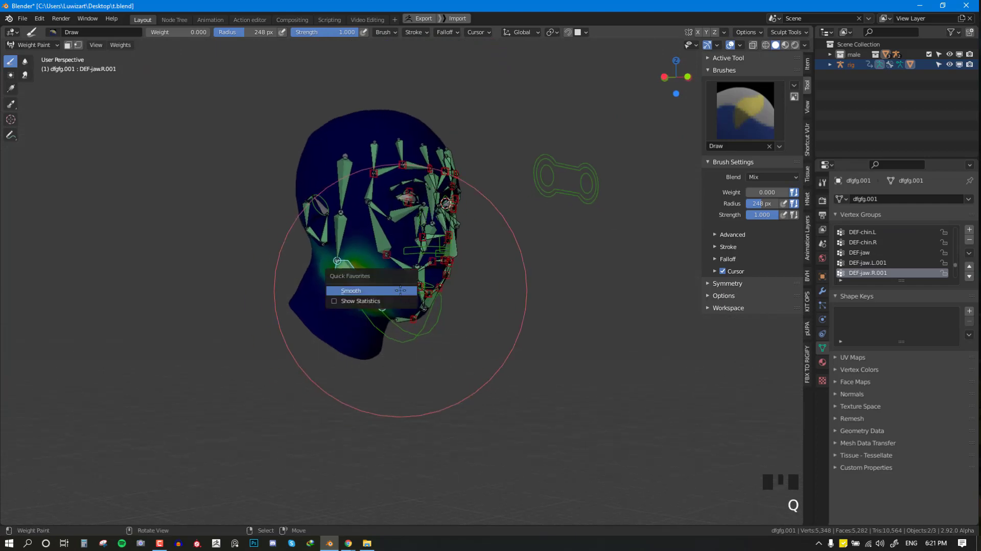
pyautogui.click(392, 294)
# - Smooth the weights of DEF-jaw.R and remove the enlarged neck selection from its vertex group
pyautogui.scroll(1, 287, 228)
pyautogui.rightClick(375, 228)
pyautogui.press('q')
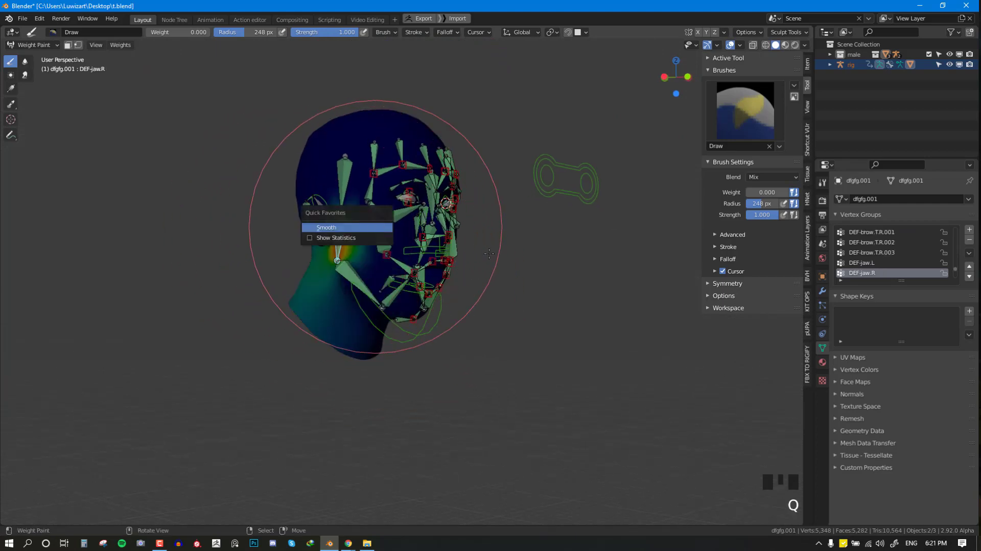
pyautogui.click(375, 226)
pyautogui.press('Tab')
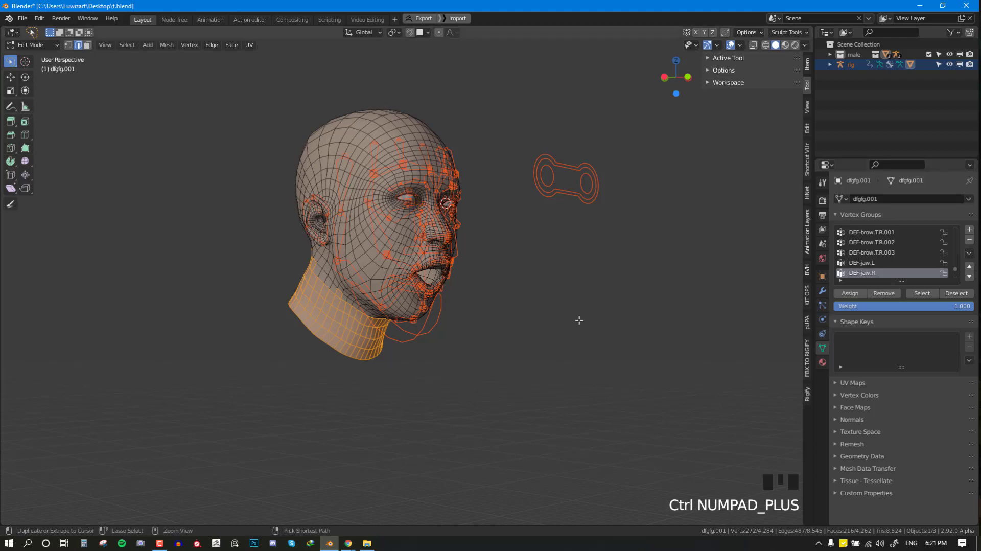
pyautogui.hotkey('ctrl', 'BackSpace')
pyautogui.click(895, 299)
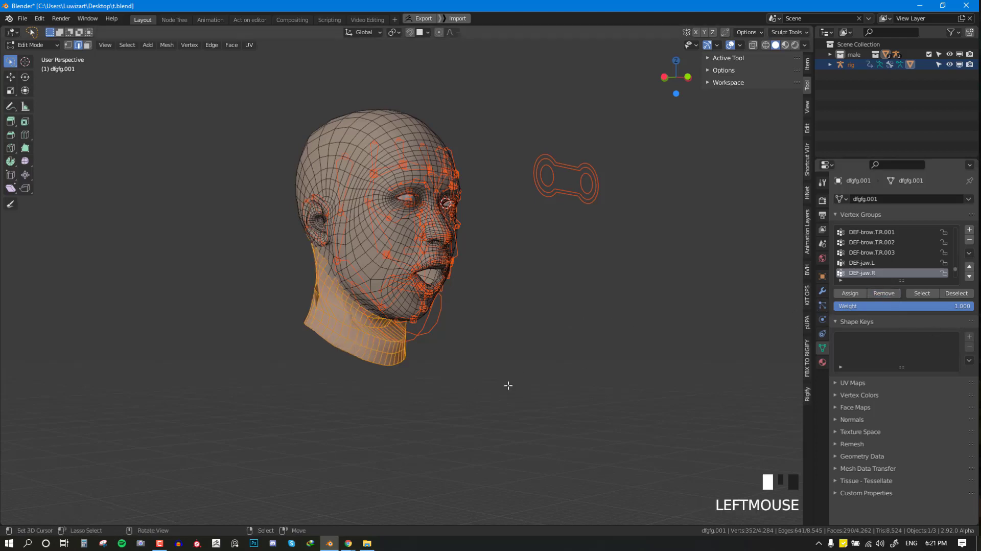
# - Return to weight painting and smooth the DEF-jaw.R weights two more times
pyautogui.press('Tab')
pyautogui.press('KP_1')
pyautogui.press('KP_4')
pyautogui.scroll(2, 500, 315)
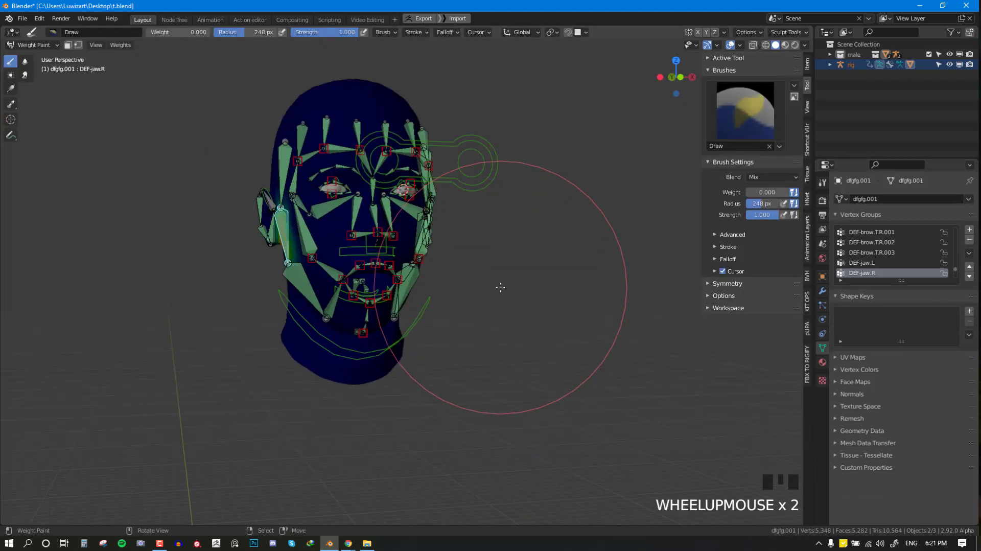
pyautogui.press('KP_3')
pyautogui.press('q')
pyautogui.press('q')
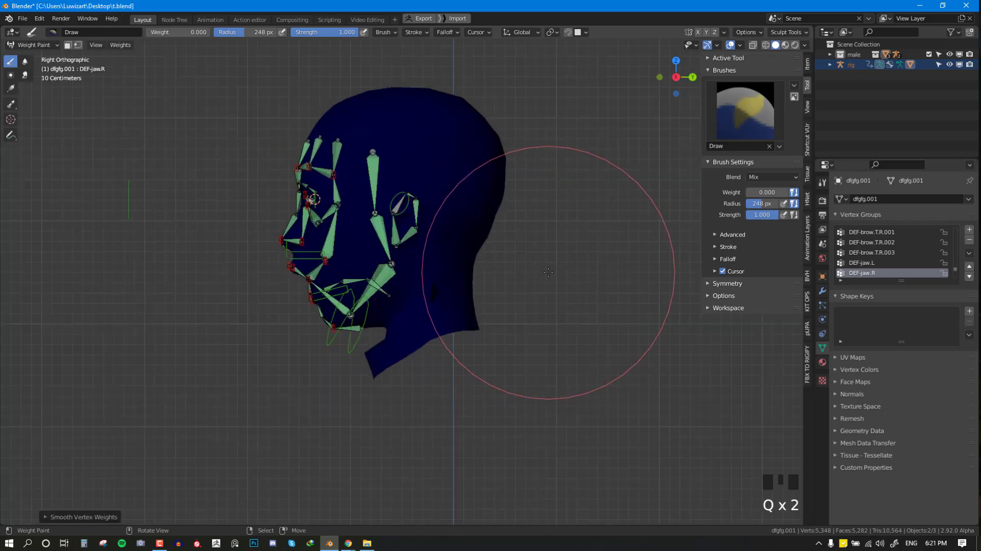
# - Clear the rotation and location of all the rig's controls and select the jaw_master control
pyautogui.hotkey('shift', 'z')
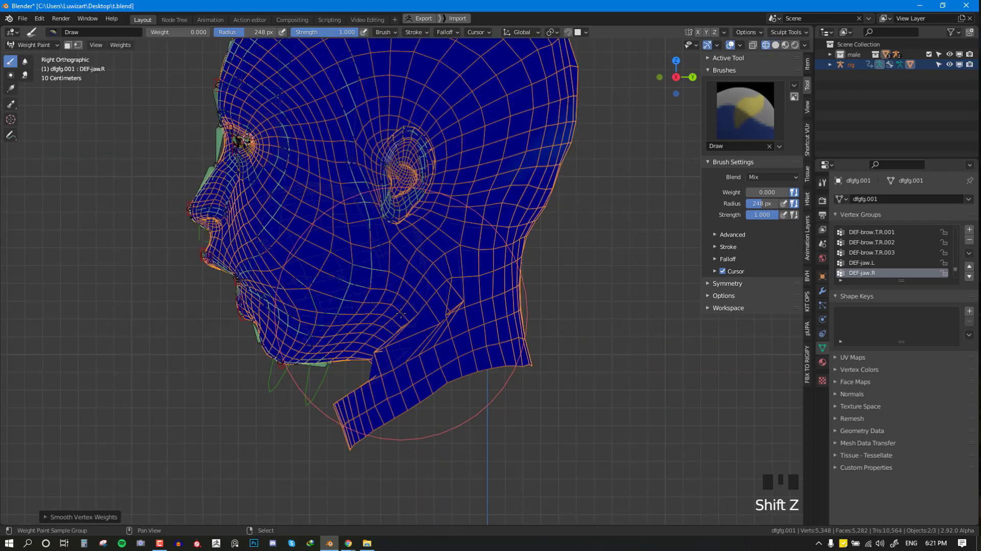
pyautogui.moveTo(396, 313); pyautogui.dragTo(528, 392, button='middle')
pyautogui.hotkey('shift', 'z')
pyautogui.scroll(-2, 527, 306)
pyautogui.moveTo(526, 306); pyautogui.dragTo(405, 317, button='middle')
pyautogui.scroll(3, 406, 318)
pyautogui.press('KP_3')
pyautogui.rightClick(273, 327)
pyautogui.press('a')
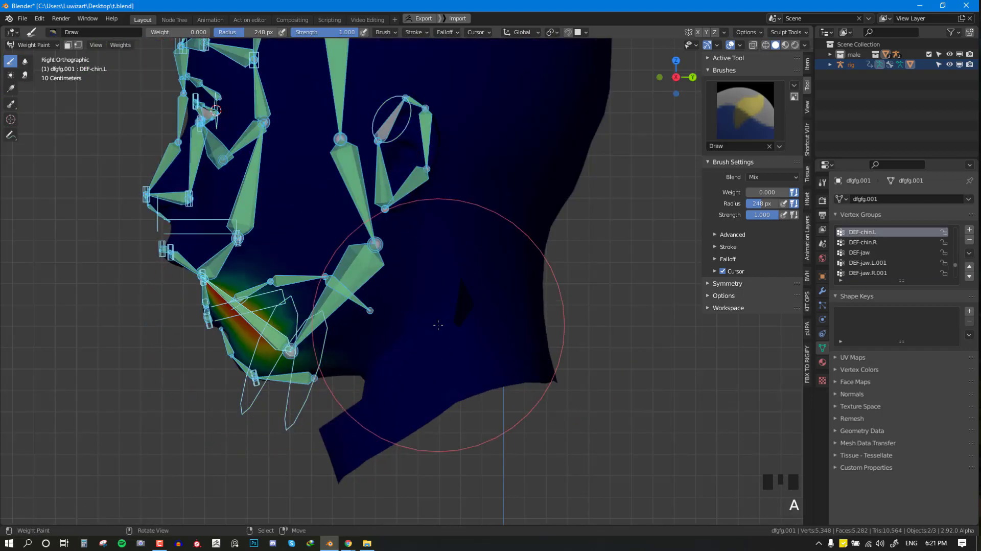
pyautogui.hotkey('alt', 'r')
pyautogui.hotkey('alt', 'g')
pyautogui.rightClick(181, 388)
# - Rotate the jaw_master control to open the mouth and check how the lips and neck deform
pyautogui.press('g')
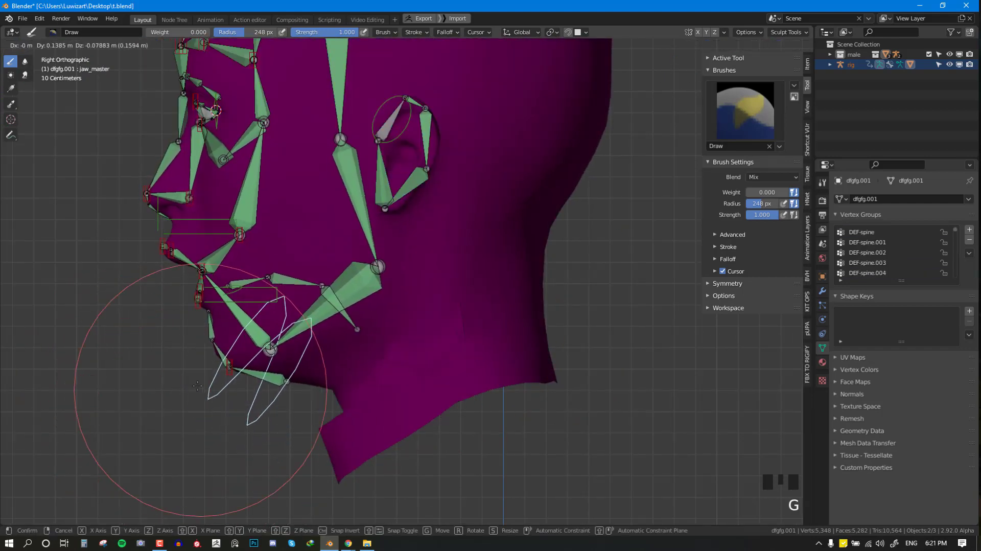
pyautogui.press('r')
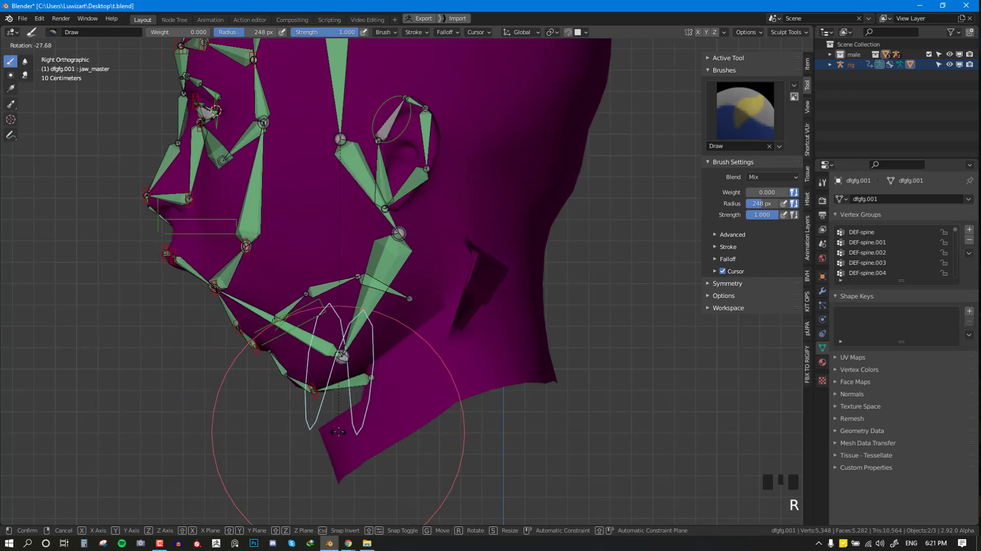
pyautogui.click(315, 438)
pyautogui.moveTo(316, 438); pyautogui.dragTo(386, 391, button='middle')
pyautogui.hotkey('shift', 'z')
pyautogui.hotkey('shift', 'z')
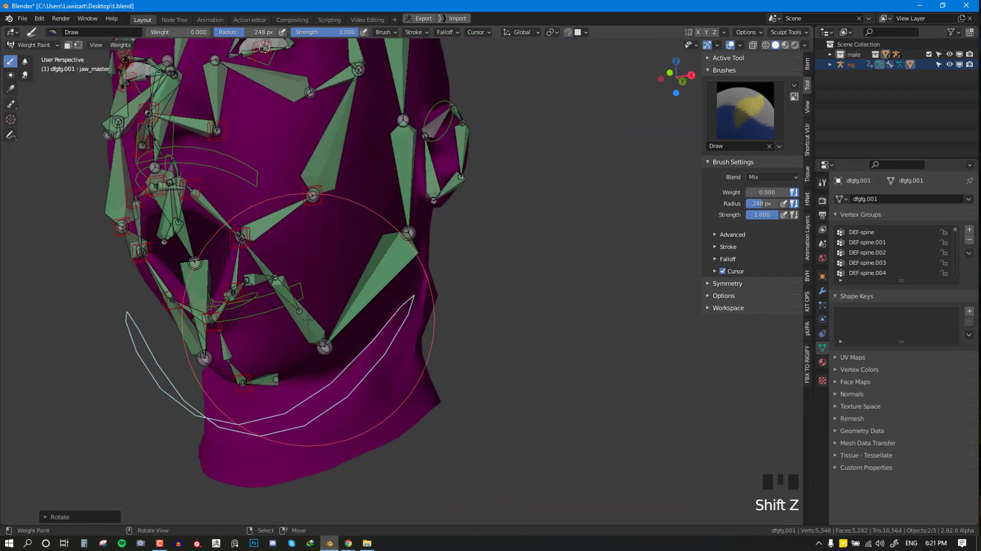
pyautogui.moveTo(251, 344); pyautogui.dragTo(328, 276, button='middle')
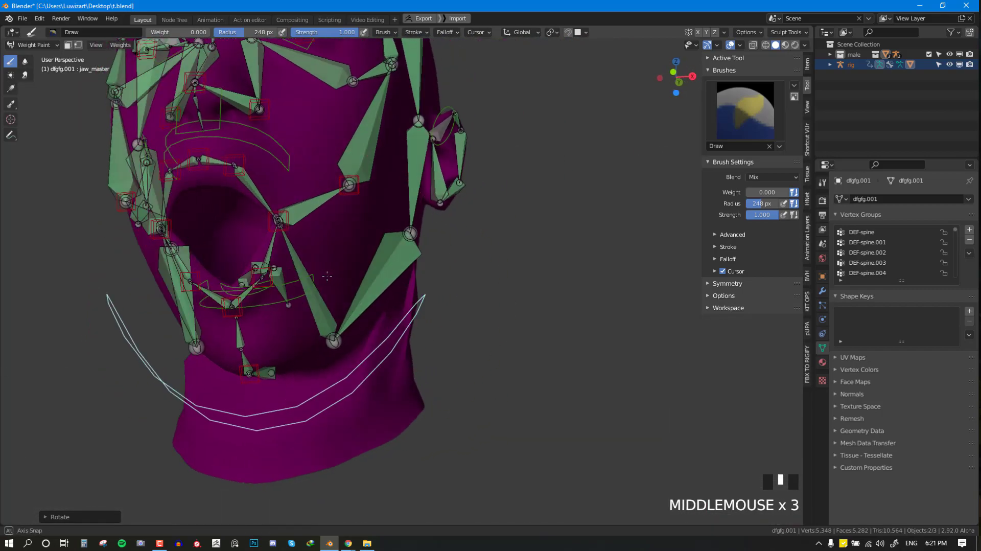
# - Smooth the weights of the lower lip bone DEF-lip.B.L.001 repeatedly, and smooth those of DEF-cheek.B.L
pyautogui.rightClick(270, 248)
pyautogui.moveTo(271, 247); pyautogui.dragTo(328, 250, button='middle')
pyautogui.press('q')
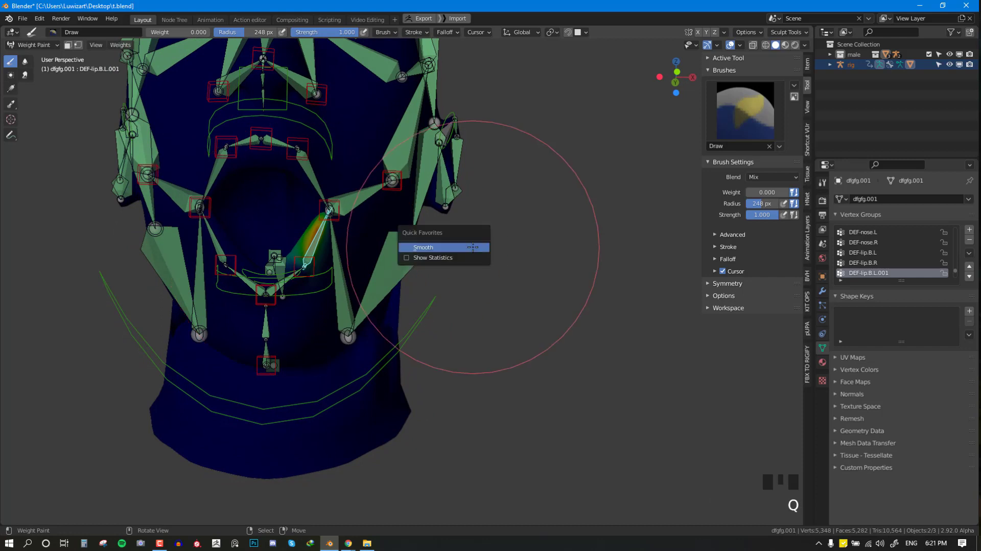
pyautogui.click(473, 248)
pyautogui.press('q')
pyautogui.click(473, 247)
pyautogui.press('q')
pyautogui.click(363, 197)
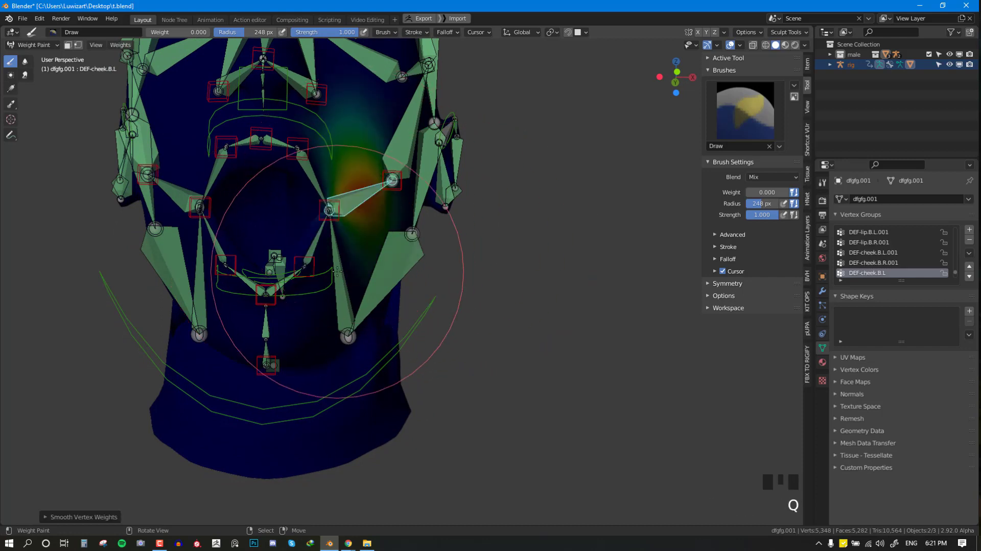
# - Smooth the weights of the bone DEF-chin.L several times and undo the last smoothing
pyautogui.rightClick(365, 260)
pyautogui.press('q')
pyautogui.press('q')
pyautogui.press('q')
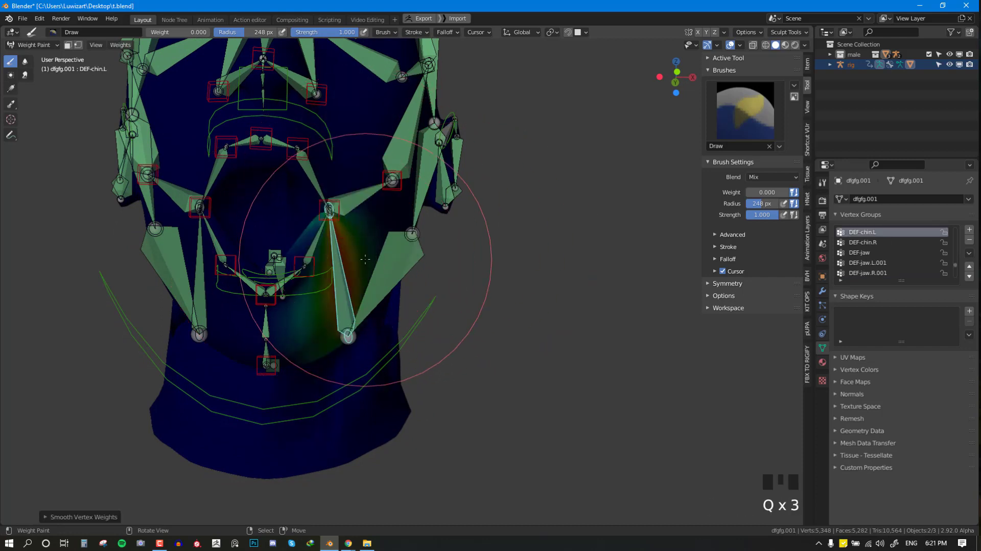
pyautogui.hotkey('ctrl', 'z')
# - Select the bone DEF-chin.R and smooth its weights twice
pyautogui.moveTo(307, 283); pyautogui.dragTo(285, 263, button='middle')
pyautogui.rightClick(279, 241)
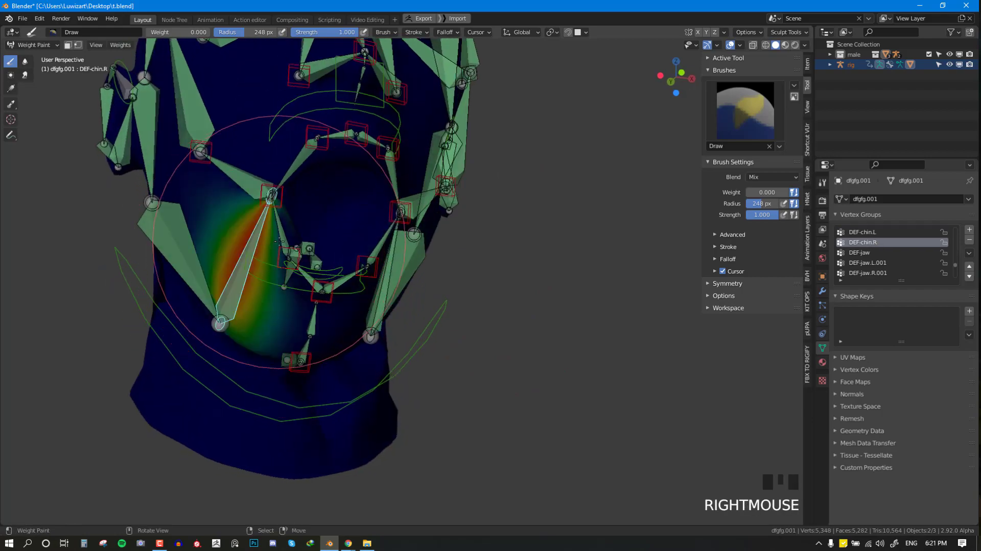
pyautogui.press('q')
pyautogui.click(279, 241)
pyautogui.press('q')
pyautogui.scroll(1, 383, 327)
pyautogui.moveTo(383, 327); pyautogui.dragTo(361, 368, button='middle')
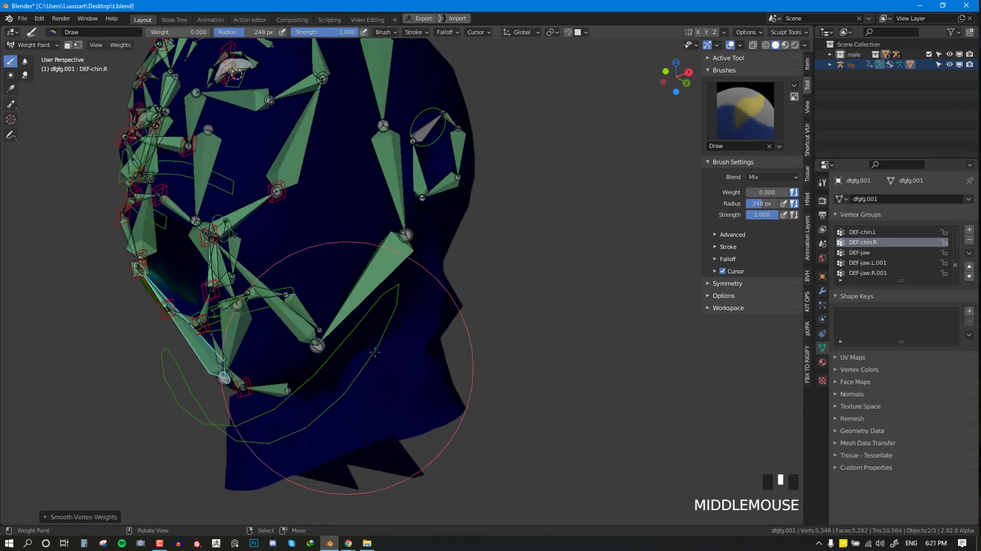
# - Leave weight painting for object mode with nothing selected
pyautogui.hotkey('ctrl', 'Tab')
pyautogui.click(227, 353)
pyautogui.hotkey('shift', 'z')
pyautogui.scroll(-5, 358, 353)
pyautogui.hotkey('shift', 'z')
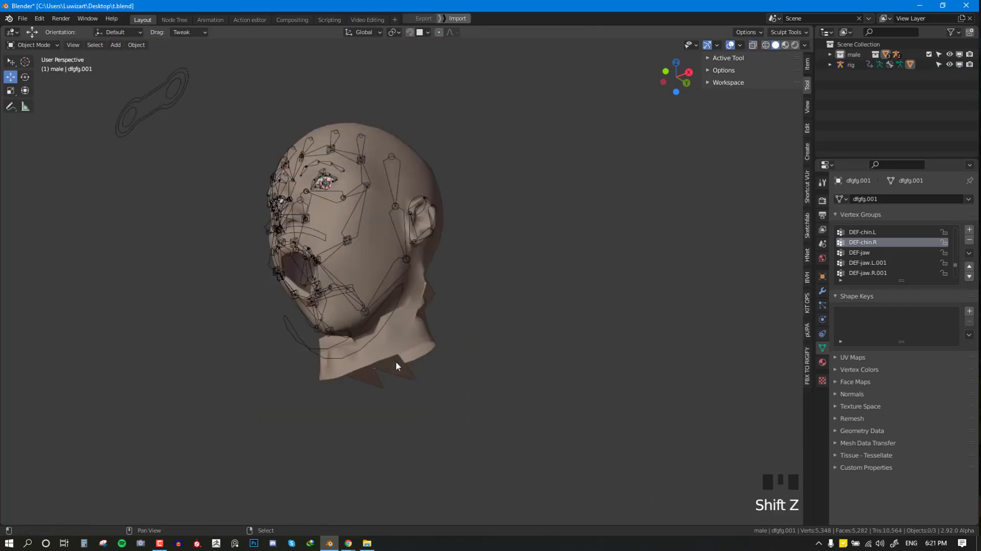
# - Select the rig and clear the rotation and location of all its bones in pose mode
pyautogui.press('KP_3')
pyautogui.rightClick(384, 323)
pyautogui.rightClick(378, 324)
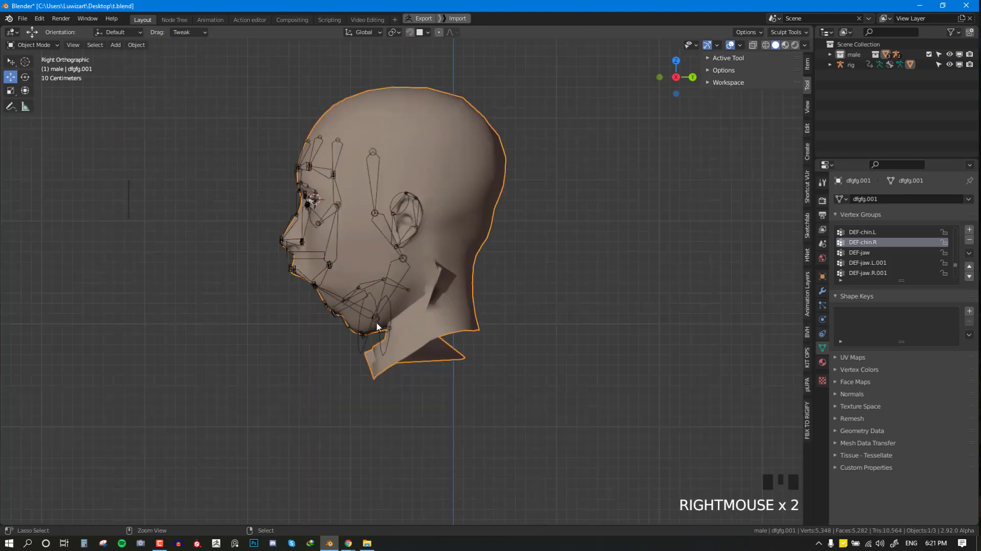
pyautogui.rightClick(378, 324)
pyautogui.hotkey('ctrl', 'Tab')
pyautogui.press('a')
pyautogui.hotkey('alt', 'r')
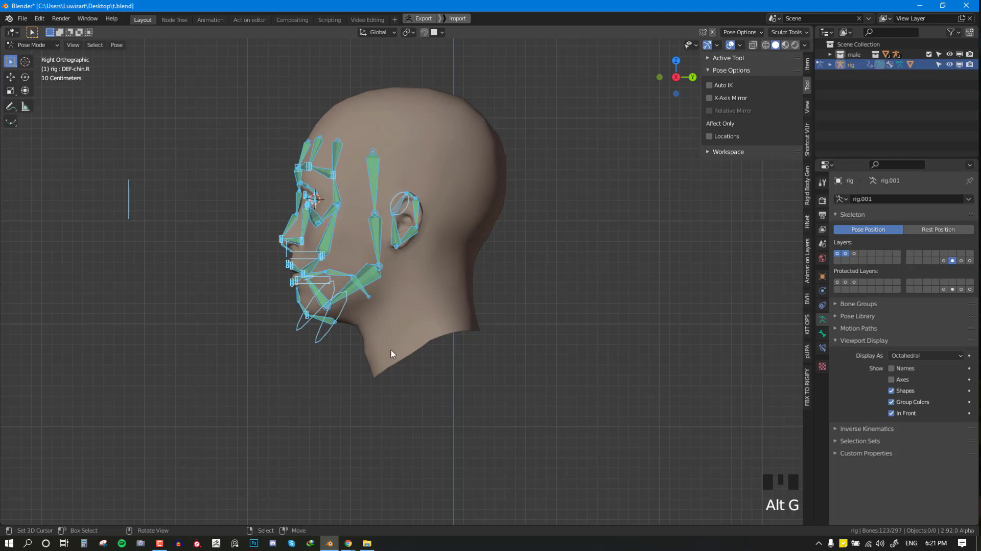
# - Return to object mode with nothing selected and save the file
pyautogui.hotkey('ctrl', 'Tab')
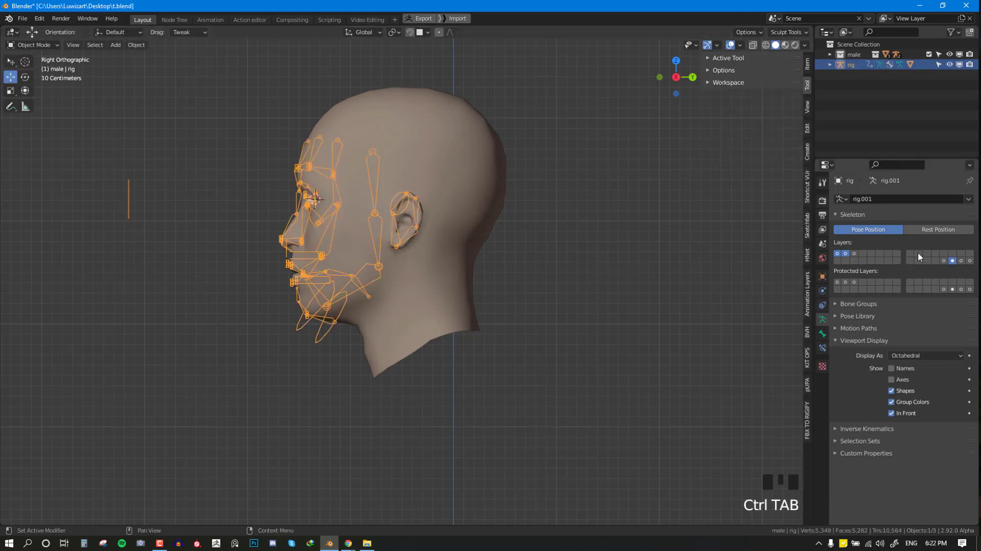
pyautogui.hotkey('alt', 'a')
pyautogui.moveTo(321, 217); pyautogui.dragTo(432, 219, button='middle')
pyautogui.hotkey('ctrl', 's')
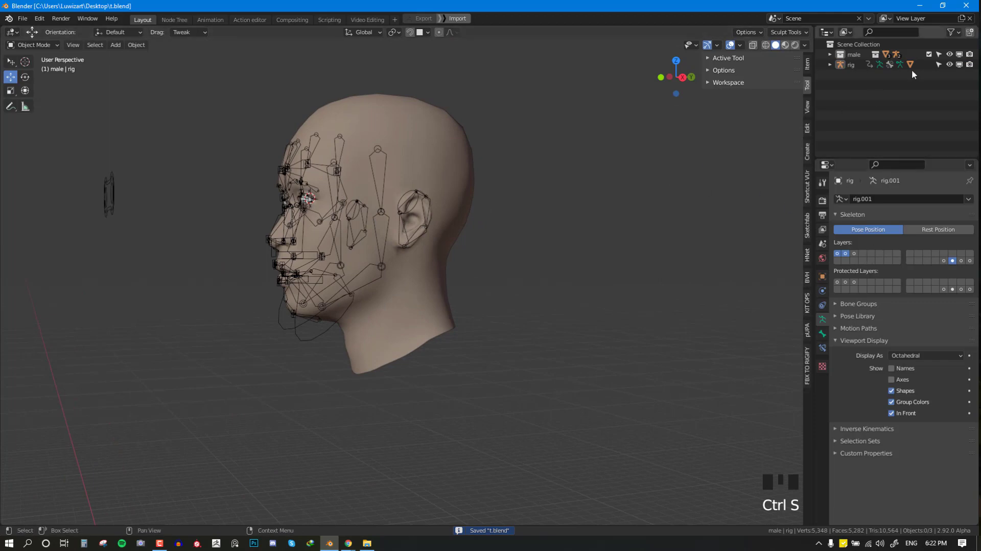
# - Unhide the body mesh dfgfg.002 in the male collection and select it together with the head mesh
pyautogui.click(830, 54)
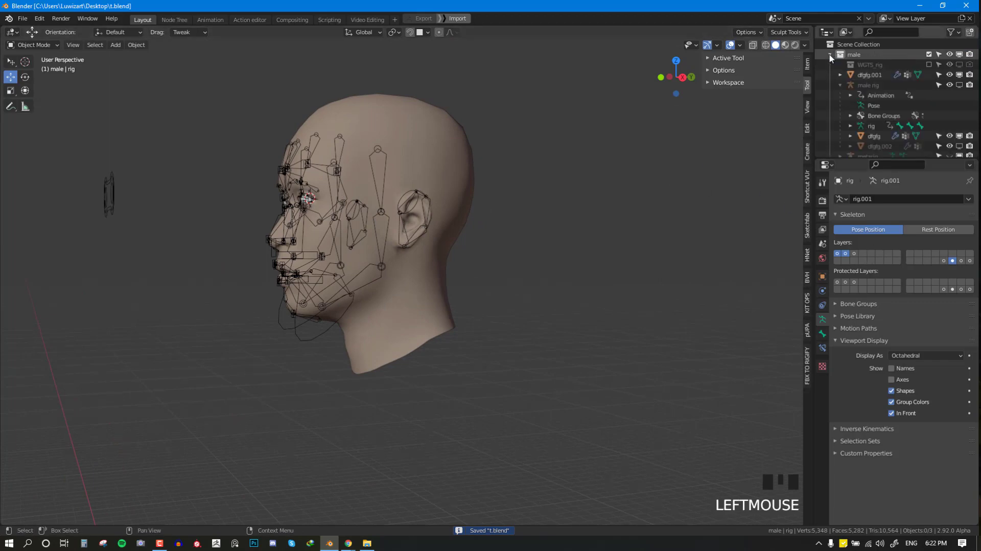
pyautogui.rightClick(443, 130)
pyautogui.scroll(-2, 938, 144)
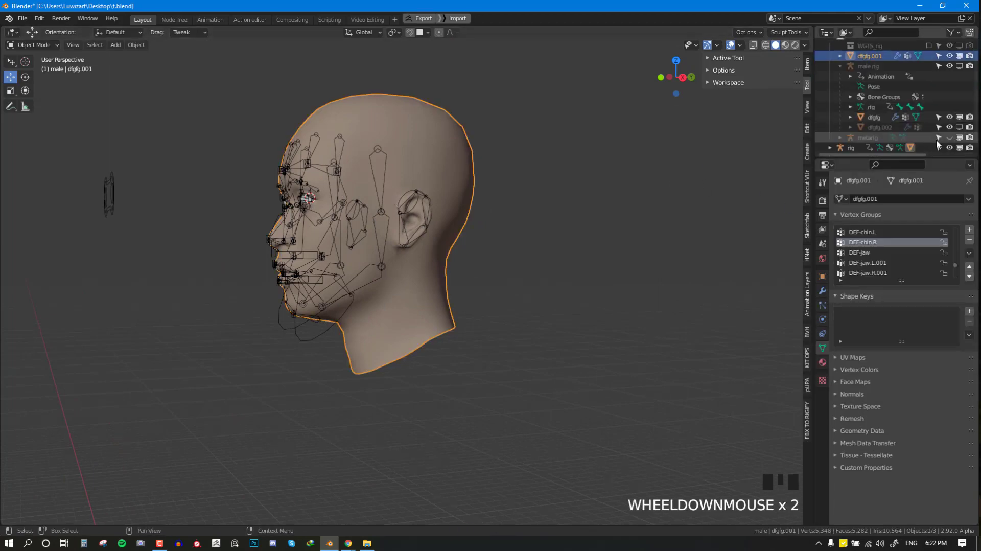
pyautogui.click(960, 129)
pyautogui.rightClick(409, 358)
pyautogui.keyDown('shift'); pyautogui.rightClick(434, 285); pyautogui.keyUp('shift')
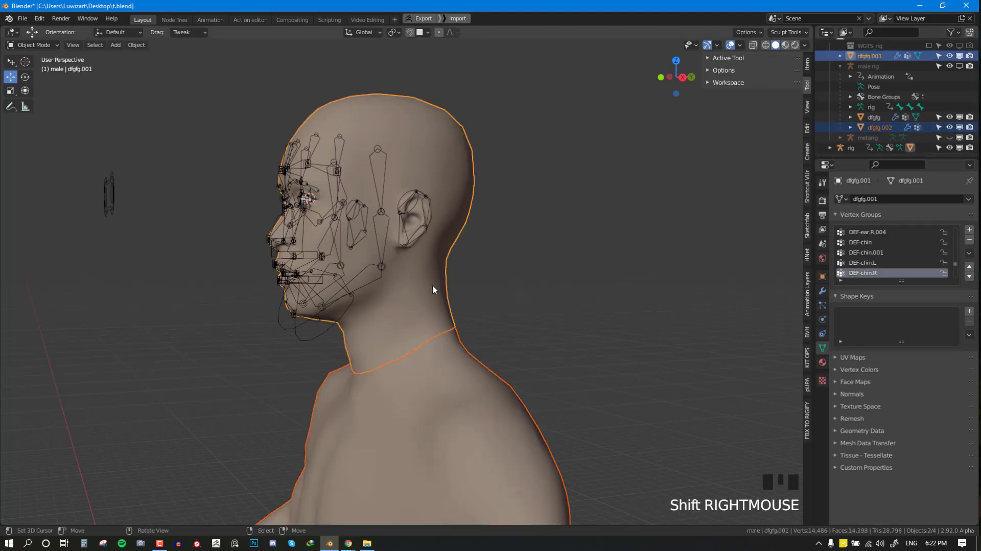
pyautogui.scroll(-1, 432, 286)
# - Join the body mesh dfgfg.002 into the head mesh dfgfg.001
pyautogui.rightClick(442, 395)
pyautogui.press('KP_4')
pyautogui.press('KP_3')
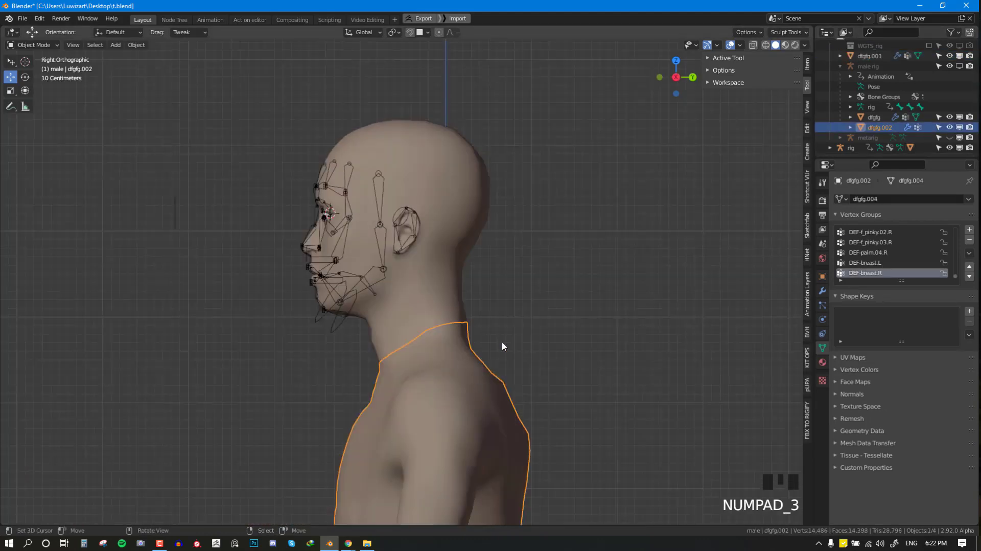
pyautogui.press('g')
pyautogui.rightClick(534, 318)
pyautogui.keyDown('shift'); pyautogui.rightClick(454, 263); pyautogui.keyUp('shift')
pyautogui.hotkey('ctrl', 'j')
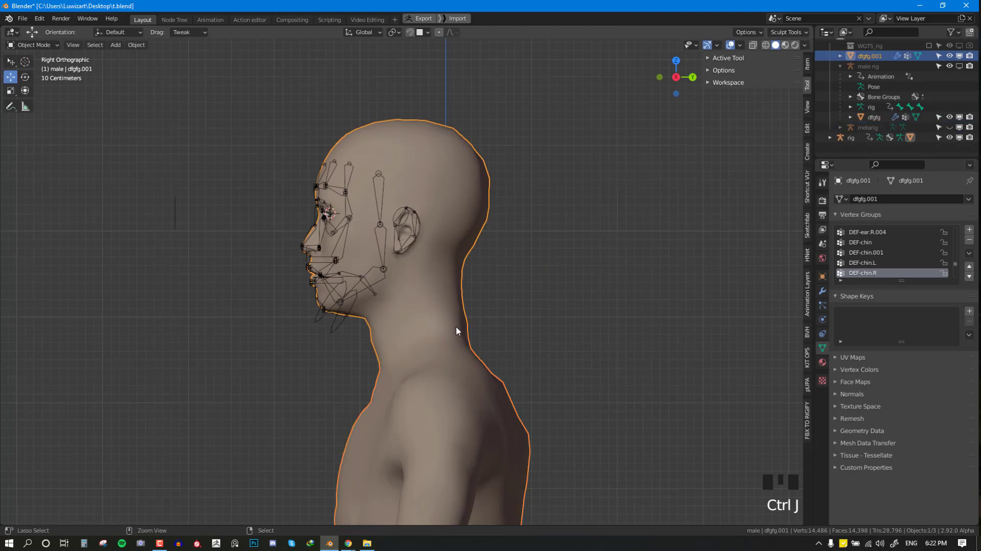
pyautogui.press('Tab')
pyautogui.press('`')
pyautogui.press('9')
pyautogui.press('Tab')
pyautogui.moveTo(453, 325); pyautogui.dragTo(545, 326, button='middle')
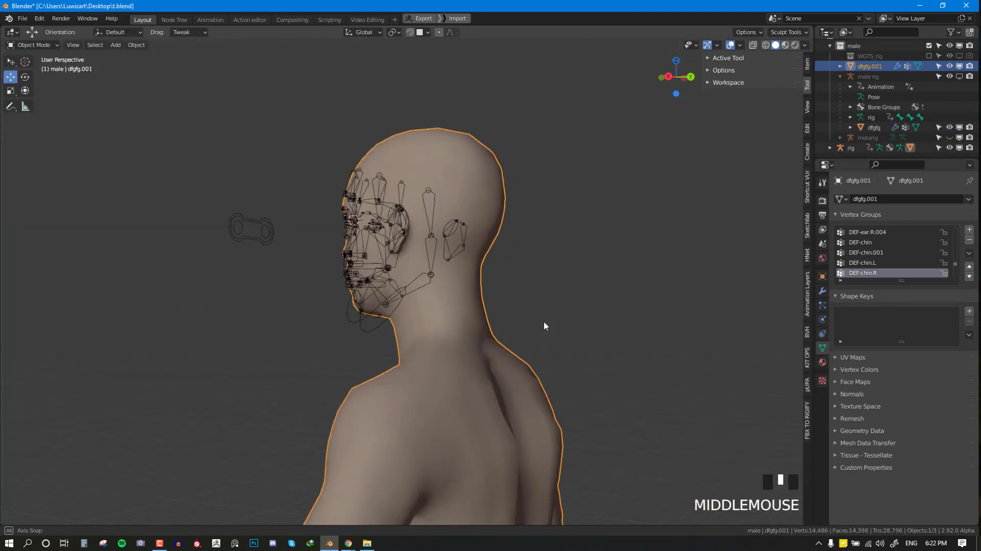
# - In edit mode, select the edge loop around the neck where the head and body meshes meet
pyautogui.press('Tab')
pyautogui.scroll(4, 527, 317)
pyautogui.hotkey('alt', 'a')
pyautogui.press('KP_3')
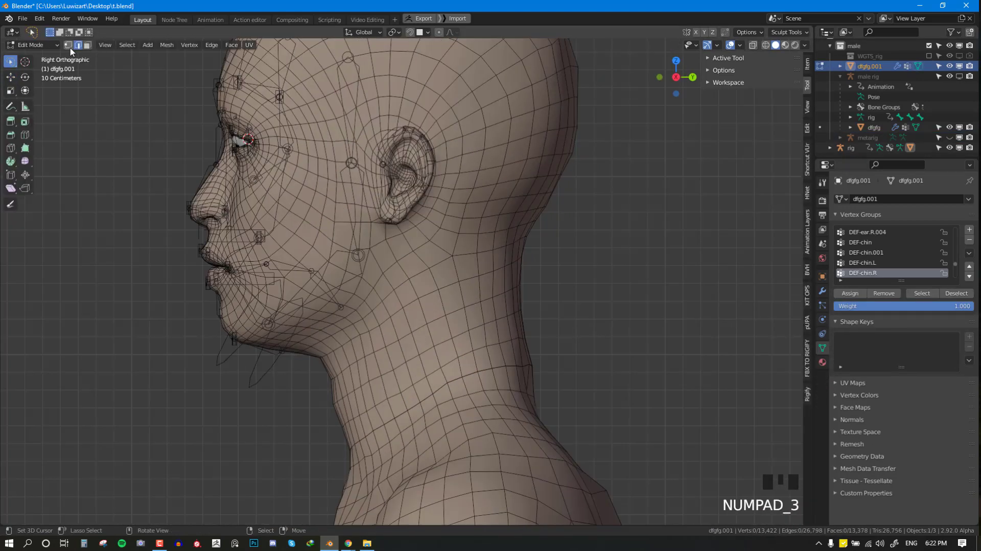
pyautogui.keyDown('shift'); pyautogui.moveTo(491, 344); pyautogui.dragTo(485, 273, button='middle'); pyautogui.keyUp('shift')
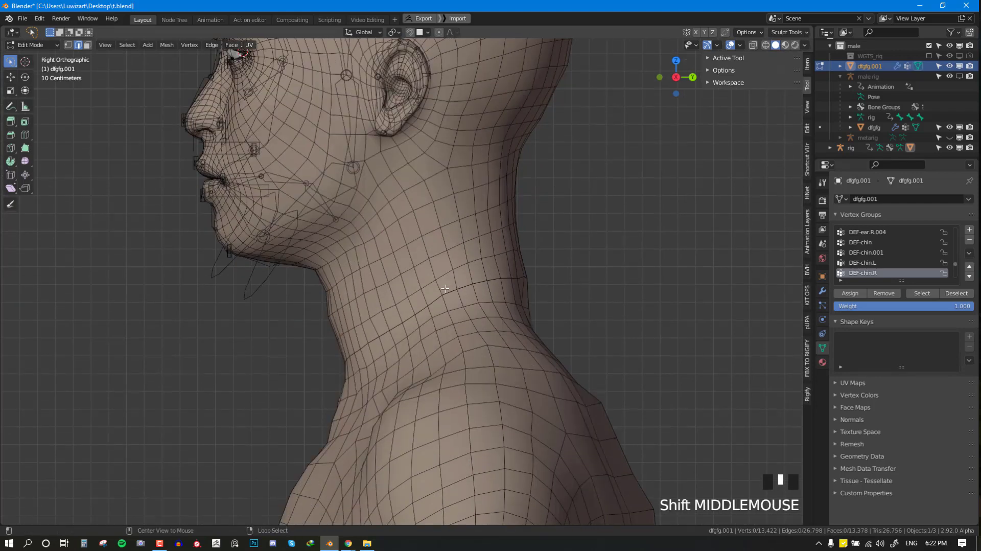
pyautogui.hotkey('shift', 'z')
pyautogui.scroll(-1, 446, 303)
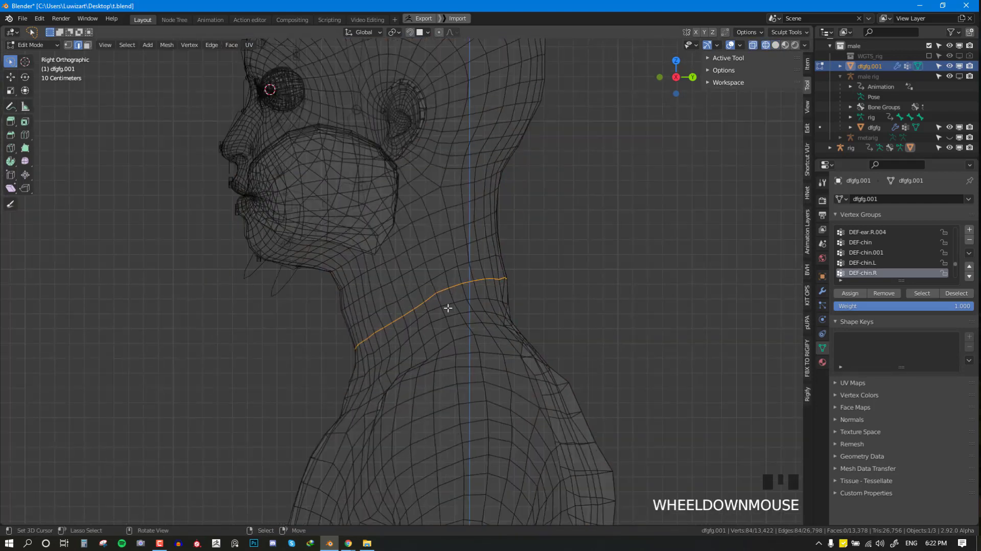
pyautogui.press('g')
pyautogui.rightClick(512, 260)
pyautogui.hotkey('shift', 'z')
pyautogui.moveTo(550, 174); pyautogui.dragTo(581, 190, button='middle')
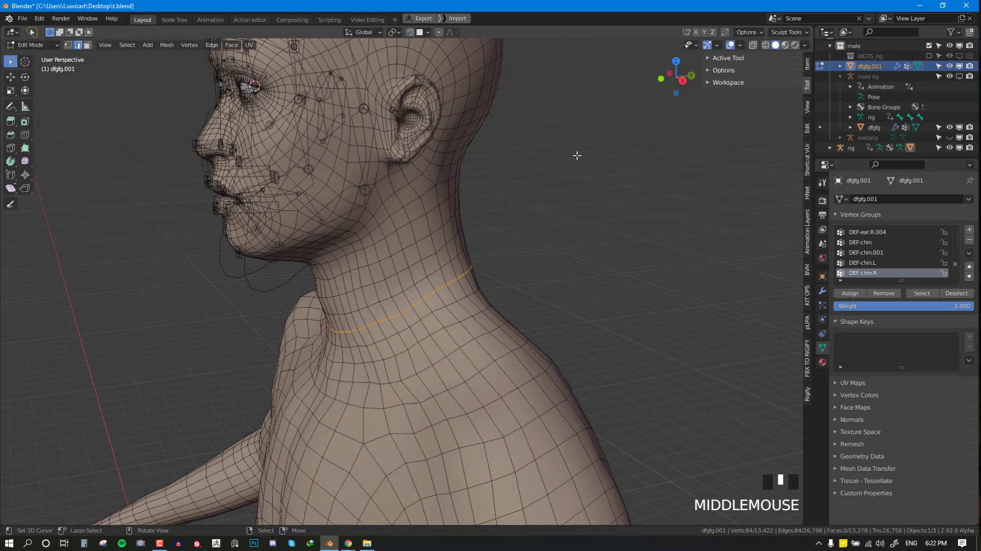
pyautogui.click(197, 48)
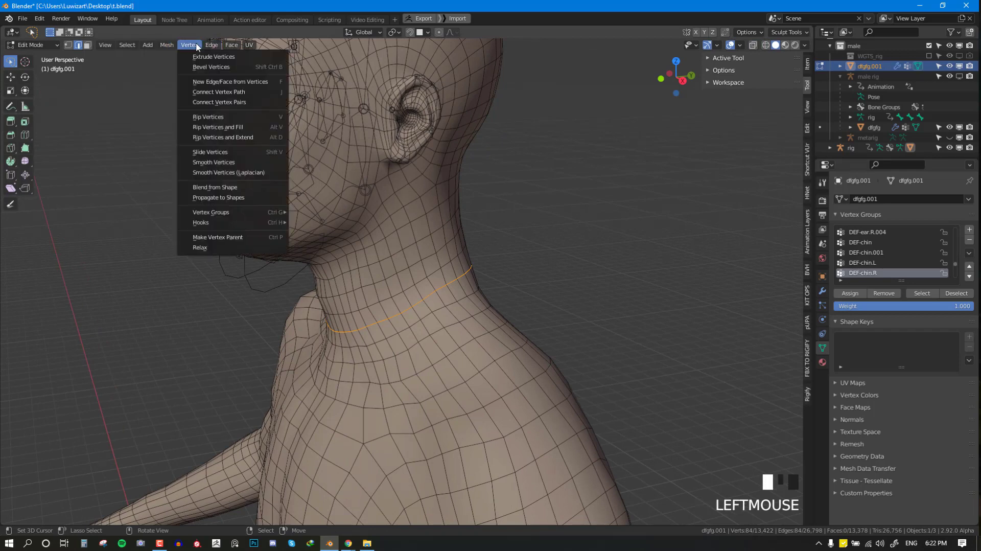
pyautogui.press('q')
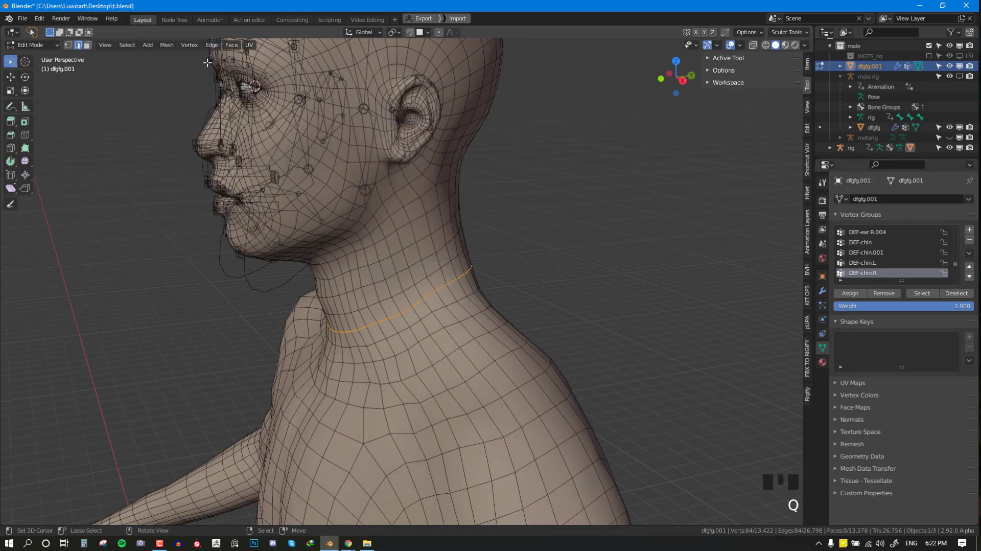
pyautogui.click(188, 45)
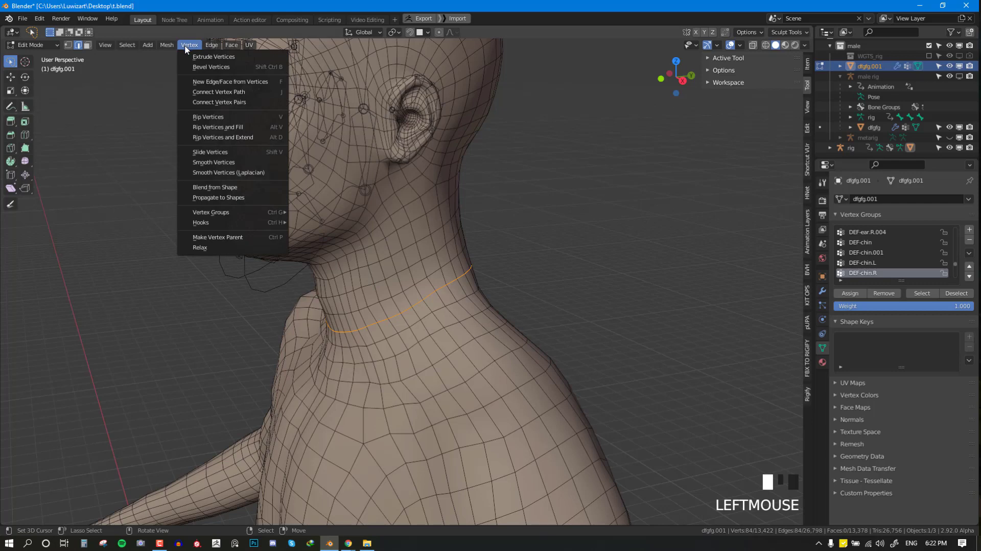
pyautogui.moveTo(173, 47)
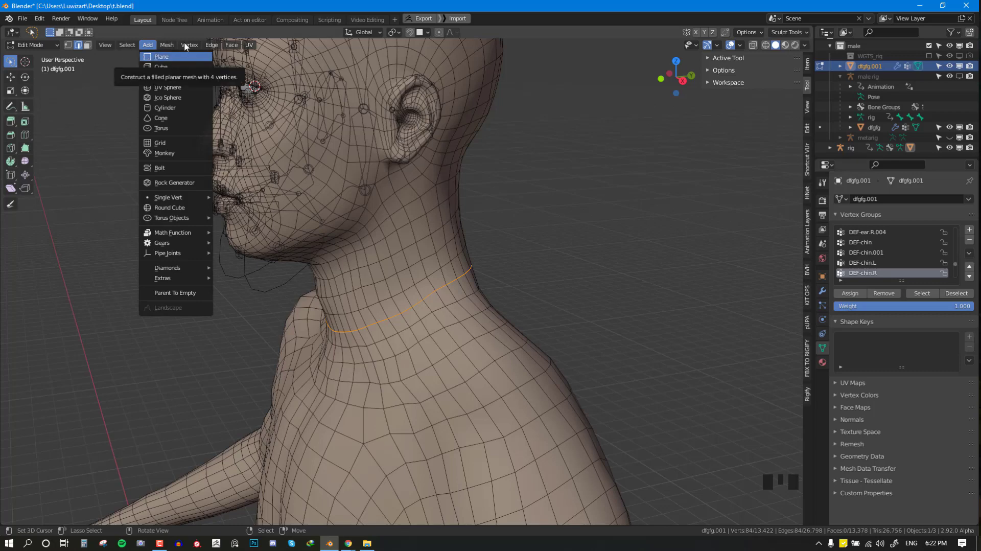
pyautogui.click(231, 45)
pyautogui.moveTo(220, 47)
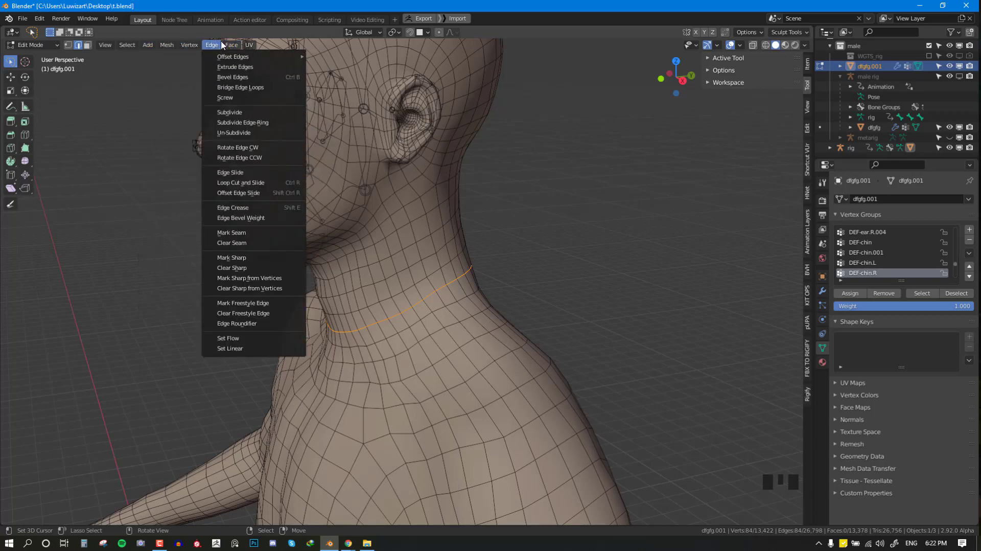
pyautogui.press('x')
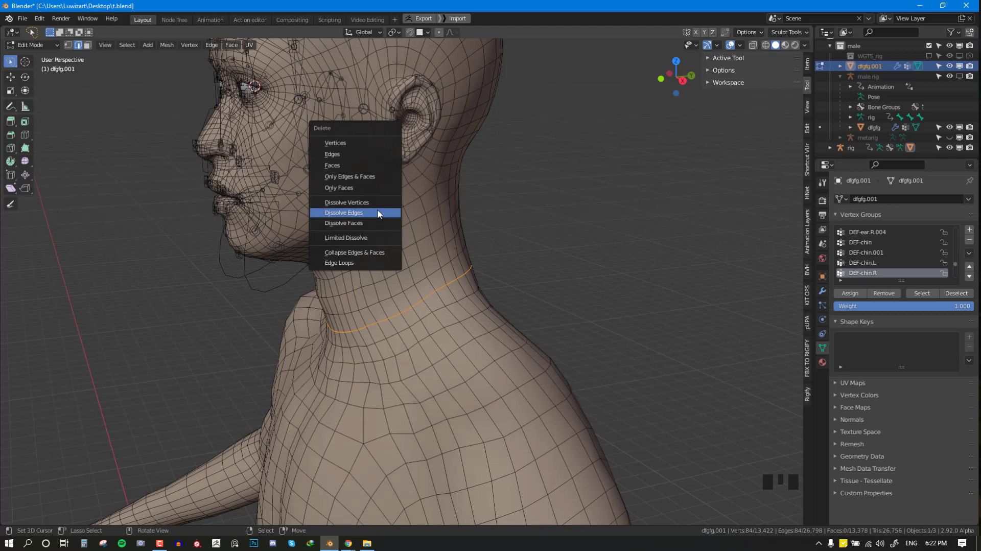
pyautogui.press('q')
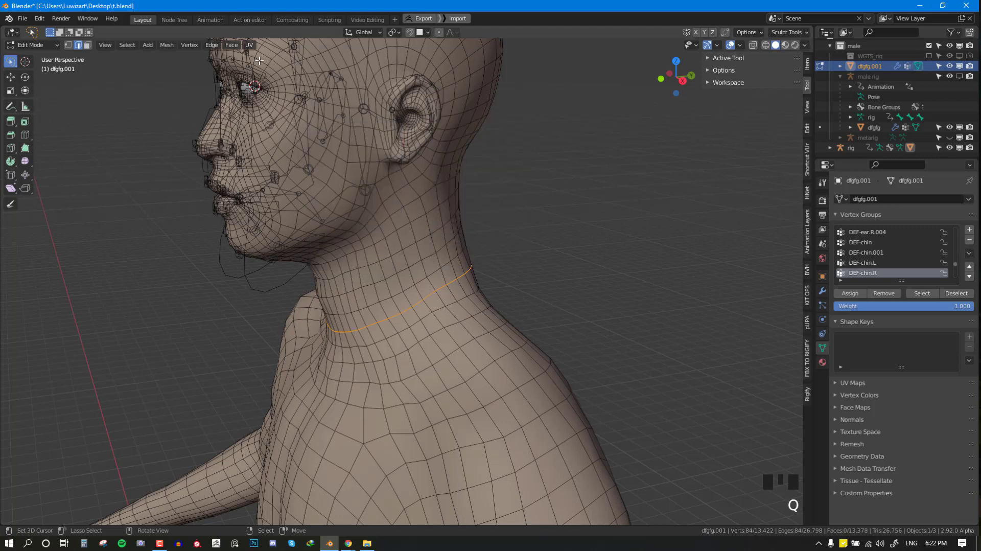
# - Merge the selected neck seam vertices by distance
pyautogui.press('F3')
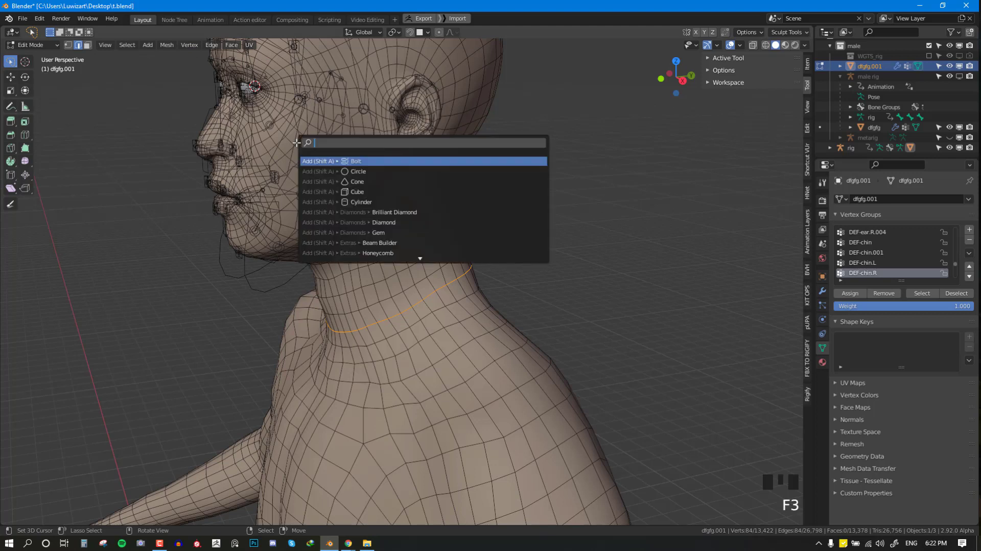
pyautogui.write('mer')
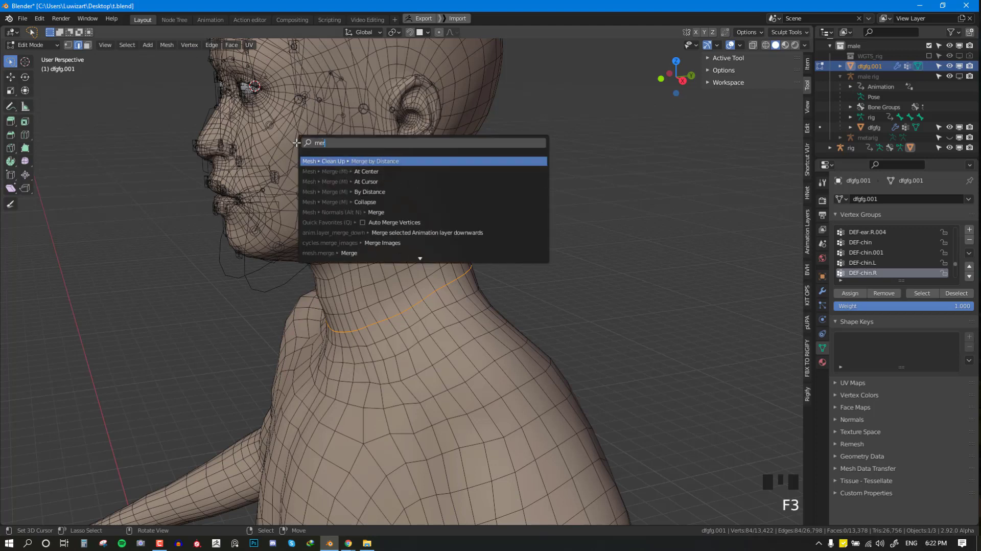
pyautogui.write('ge')
pyautogui.click(388, 162)
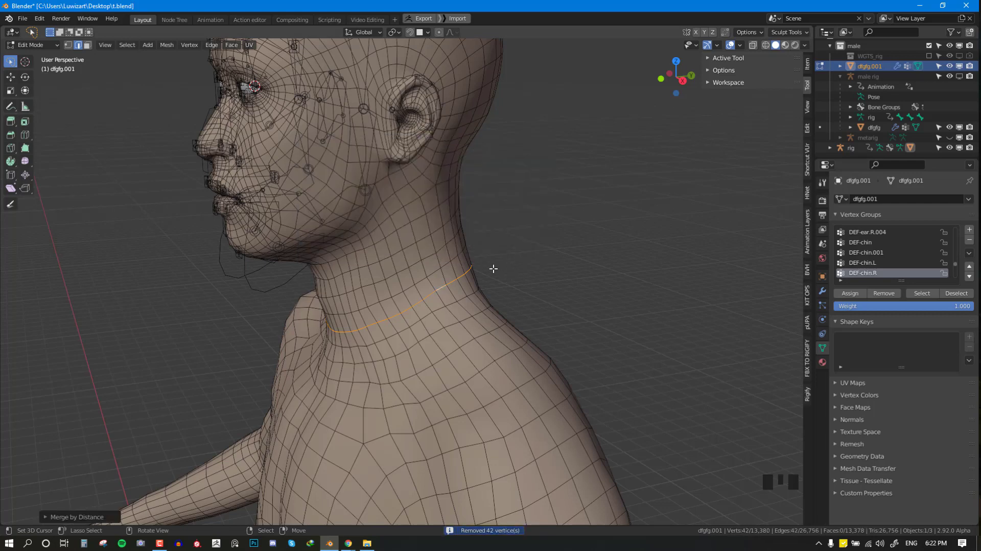
# - Test the merged neck seam by nudging one edge, undo the nudge, and return to object mode
pyautogui.moveTo(493, 269); pyautogui.dragTo(494, 273, button='middle')
pyautogui.scroll(2, 493, 276)
pyautogui.rightClick(490, 288)
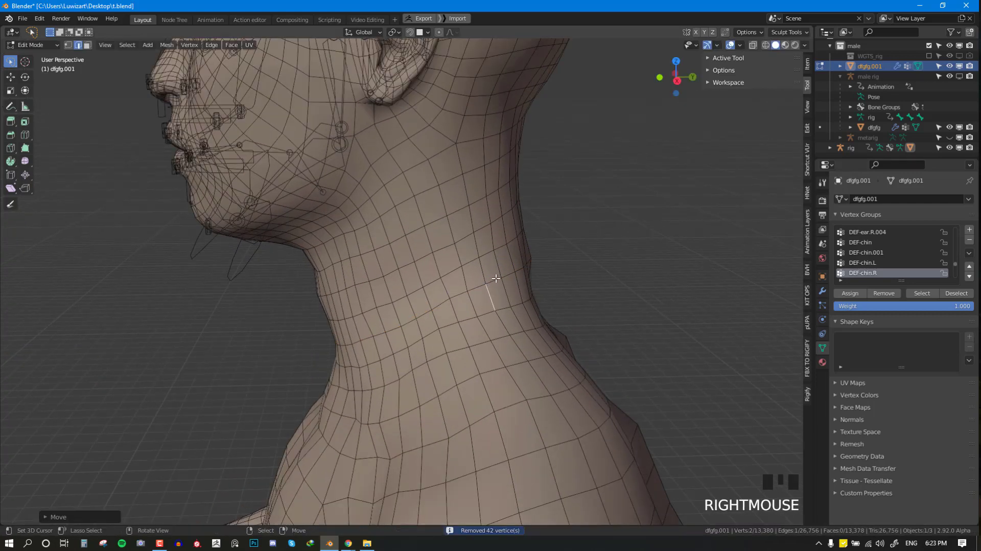
pyautogui.rightClick(496, 279)
pyautogui.hotkey('ctrl', 'z')
pyautogui.scroll(-4, 511, 283)
pyautogui.scroll(1, 529, 291)
pyautogui.moveTo(427, 291)
pyautogui.mouseDown(button='middle')
pyautogui.moveTo(529, 292)
pyautogui.moveTo(413, 291)
pyautogui.mouseUp(button='middle')
pyautogui.press('Tab')
pyautogui.press('KP_1')
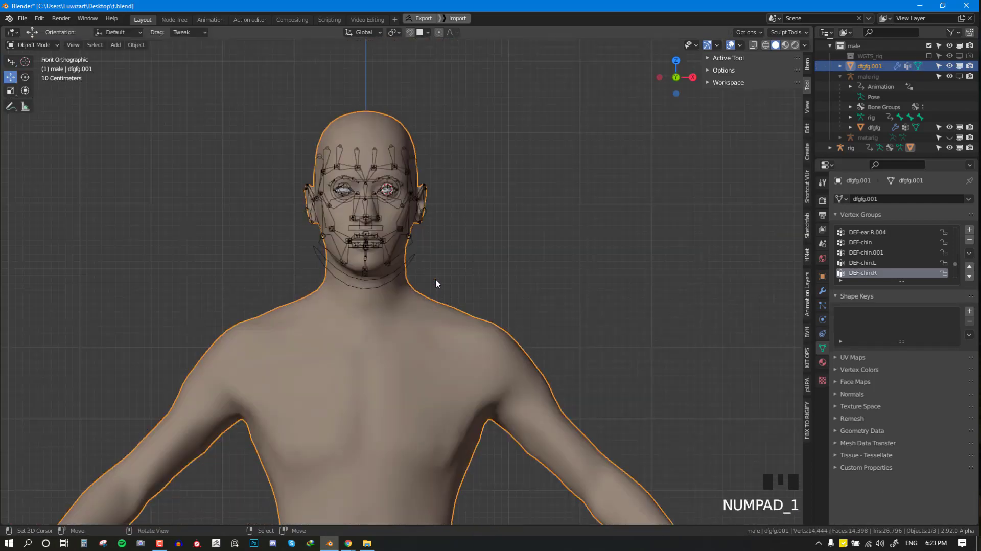
pyautogui.scroll(2, 429, 261)
pyautogui.moveTo(425, 246); pyautogui.dragTo(382, 235, button='middle')
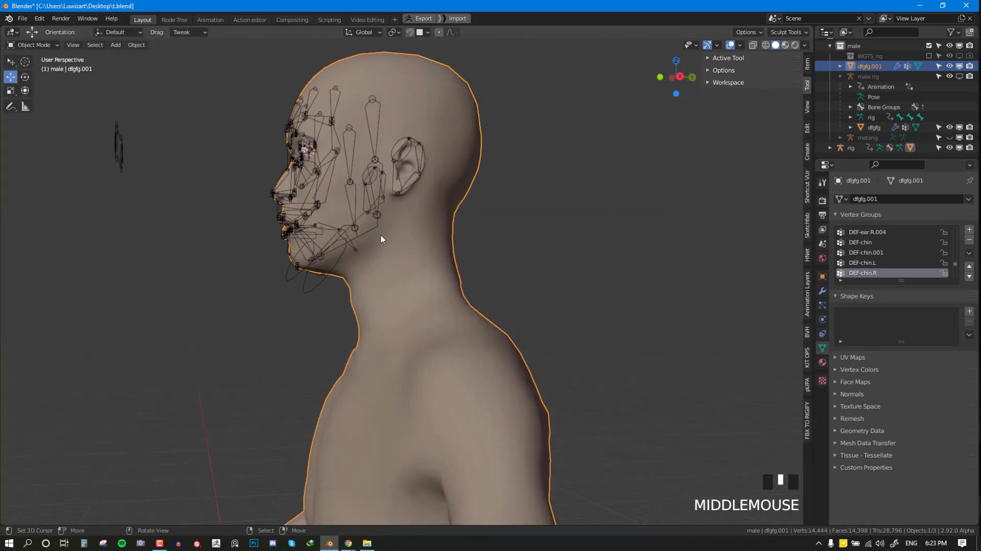
# - Select the face rig, test its jaw master bone and undo it, and clear the rotation and location of all bones
pyautogui.rightClick(317, 285)
pyautogui.hotkey('ctrl', 'Tab')
pyautogui.moveTo(316, 292); pyautogui.dragTo(314, 302, button='right')
pyautogui.hotkey('ctrl', 'z')
pyautogui.press('a')
pyautogui.hotkey('alt', 'r')
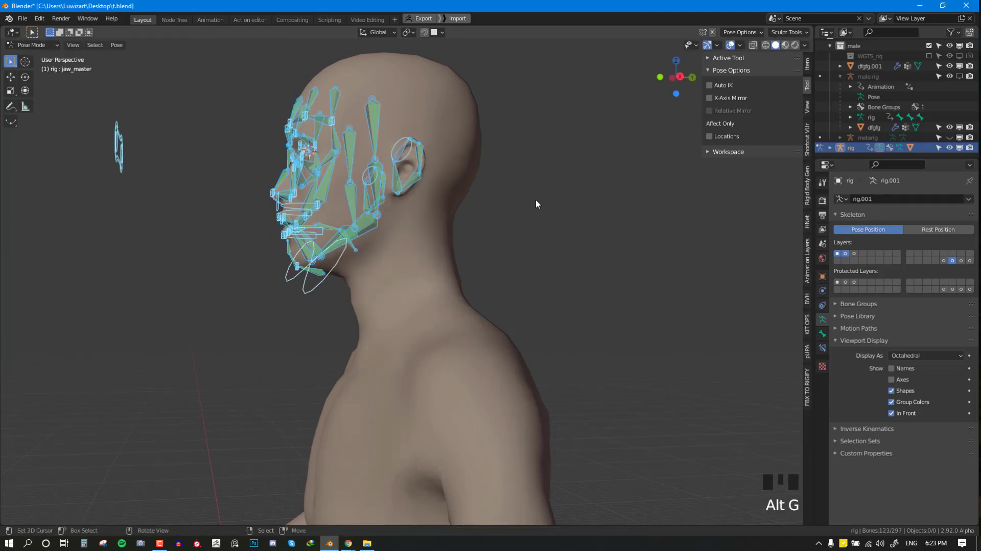
pyautogui.hotkey('ctrl', 'Tab')
# - Enable the male rig in the viewports and select it
pyautogui.moveTo(918, 155); pyautogui.dragTo(915, 250)
pyautogui.click(960, 85)
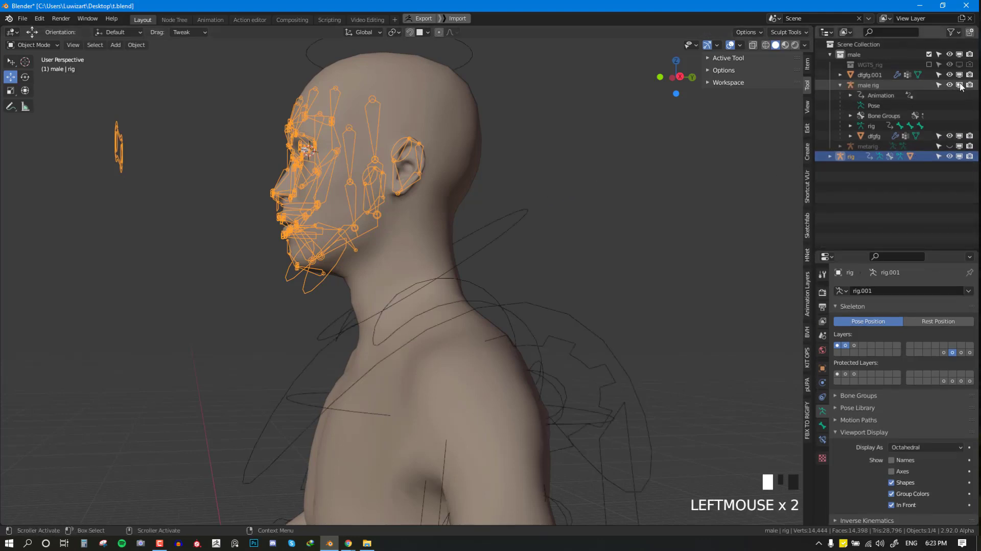
pyautogui.press('KP_3')
pyautogui.scroll(2, 444, 241)
pyautogui.rightClick(486, 243)
pyautogui.scroll(-4, 485, 243)
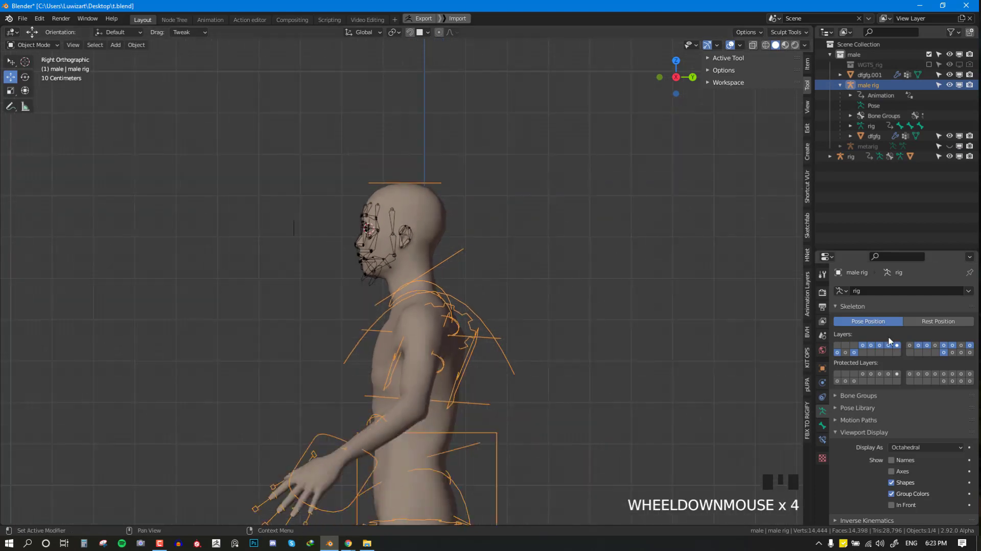
pyautogui.moveTo(906, 249); pyautogui.dragTo(862, 164)
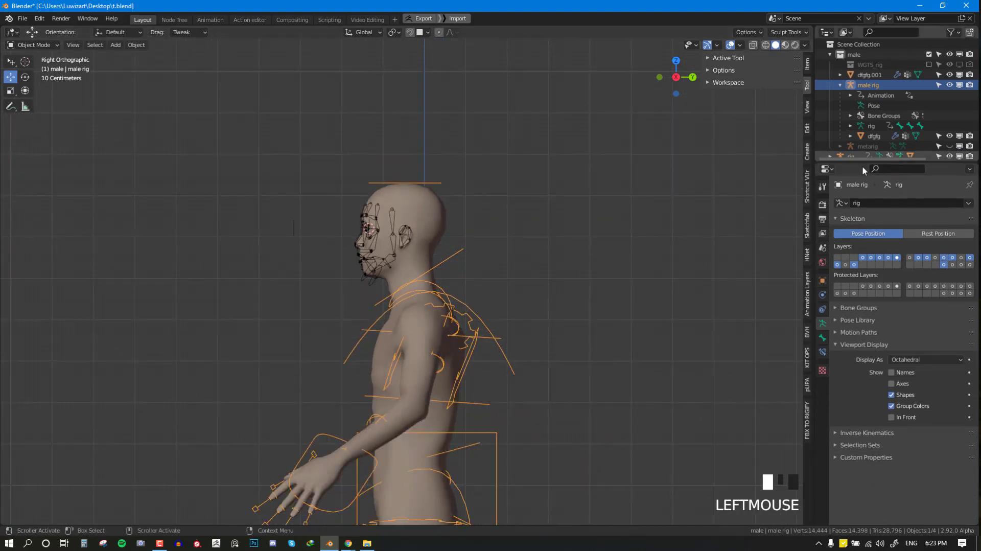
# - Try to join the male rig into the face rig, and undo the join
pyautogui.moveTo(389, 256); pyautogui.dragTo(400, 259, button='middle')
pyautogui.keyDown('shift'); pyautogui.rightClick(372, 282); pyautogui.keyUp('shift')
pyautogui.scroll(2, 383, 276)
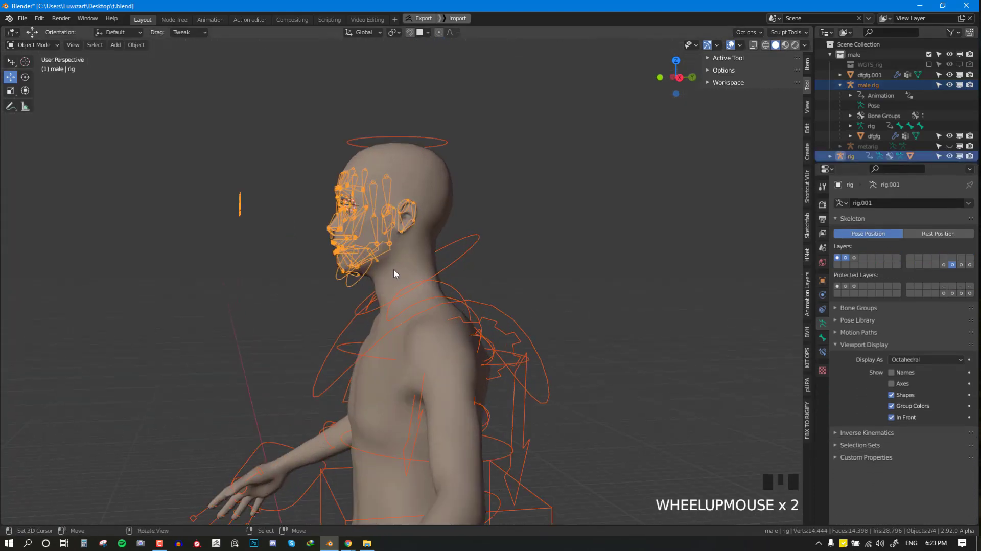
pyautogui.hotkey('ctrl', 'j')
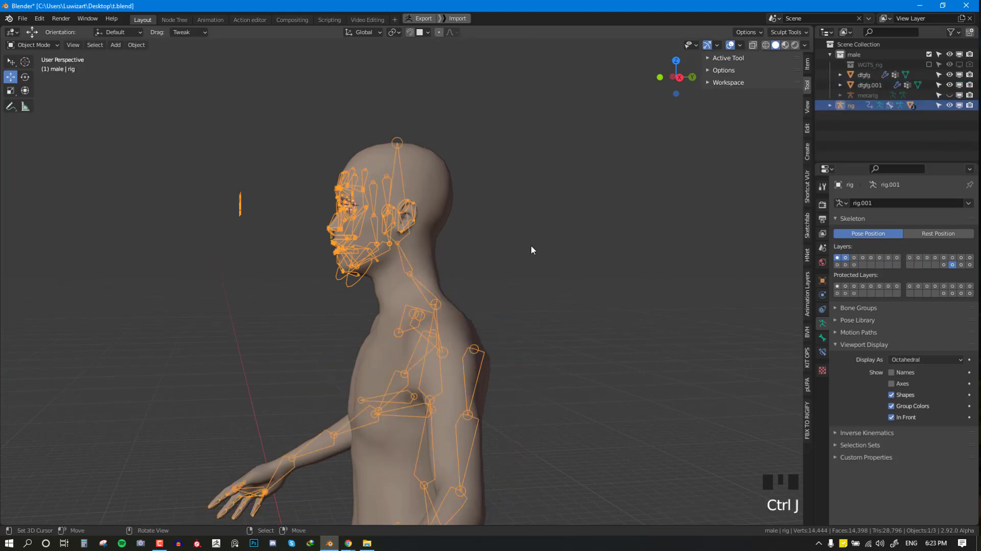
pyautogui.hotkey('ctrl', 'z')
pyautogui.hotkey('alt', 'a')
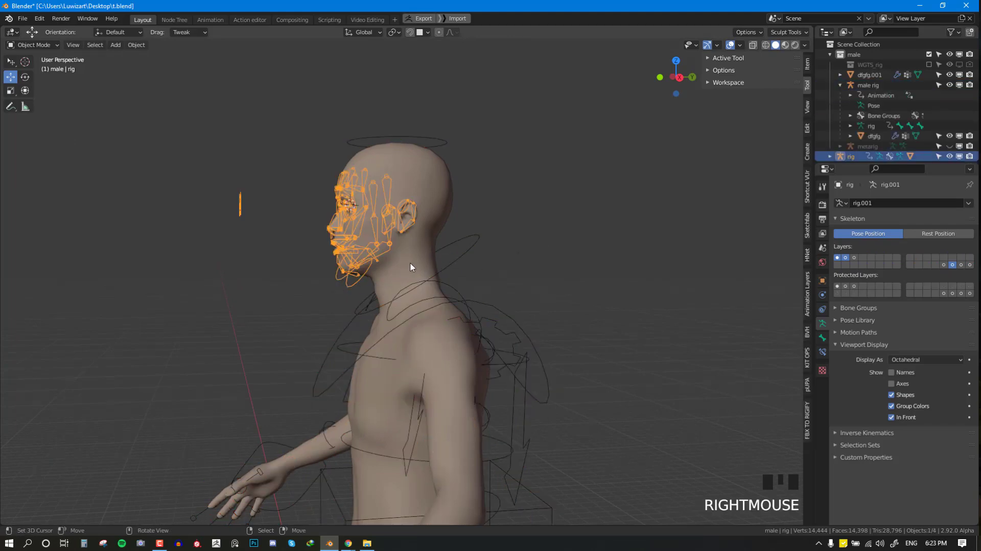
pyautogui.hotkey('ctrl', 'shift', 's')
pyautogui.press('z')
pyautogui.click(777, 96)
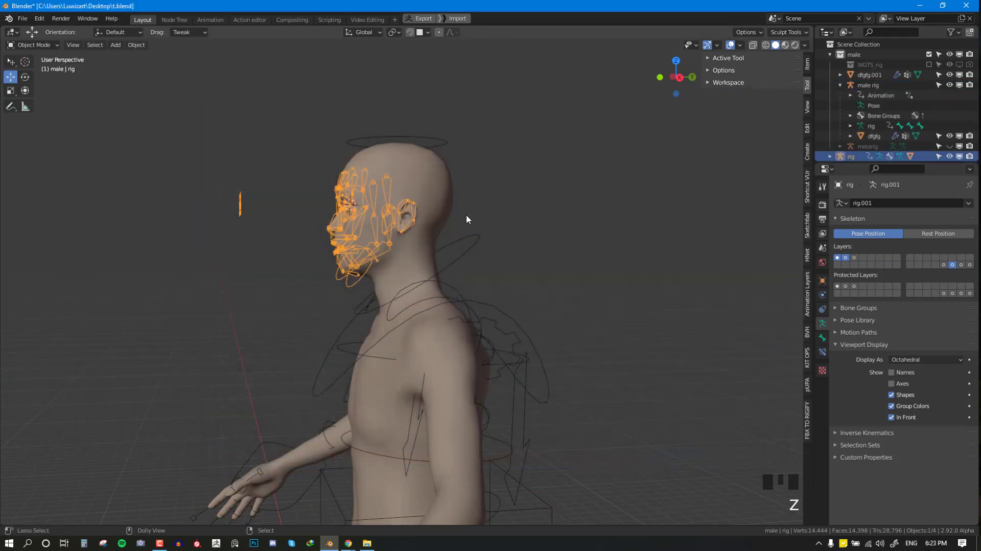
# - Join the face rig into the male rig, keeping the male rig as the active object, and deselect everything
pyautogui.moveTo(460, 248); pyautogui.dragTo(456, 259, button='middle')
pyautogui.rightClick(454, 259)
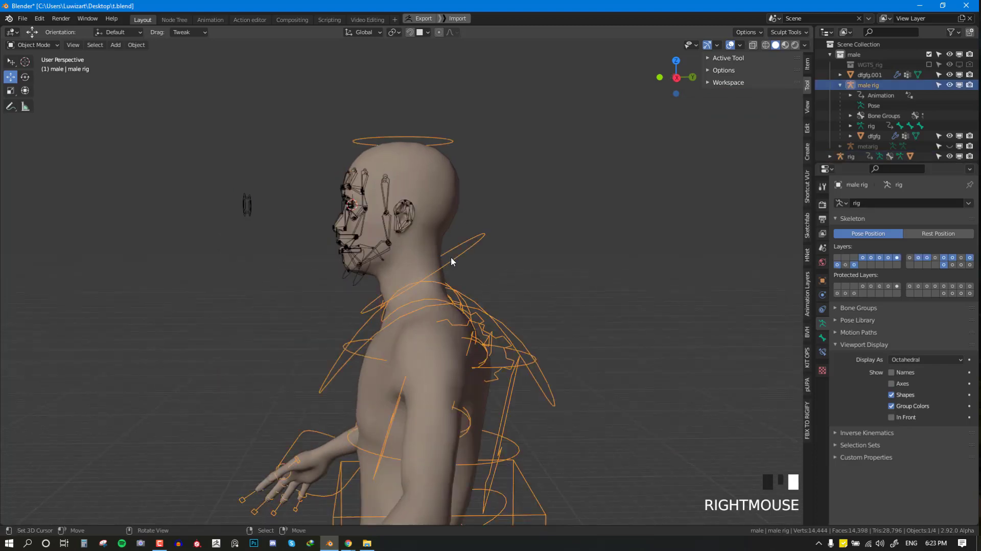
pyautogui.rightClick(349, 282)
pyautogui.press('g')
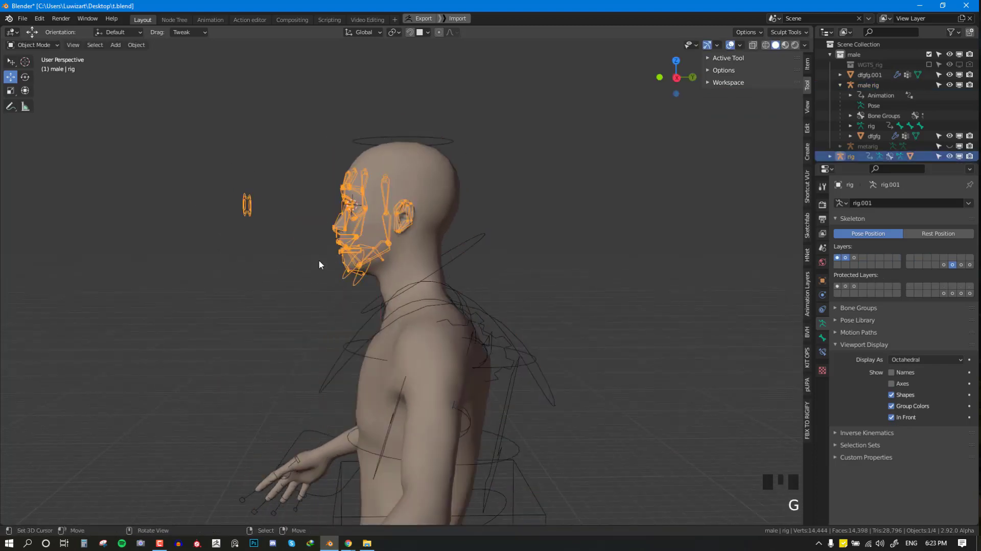
pyautogui.keyDown('shift'); pyautogui.rightClick(480, 243); pyautogui.keyUp('shift')
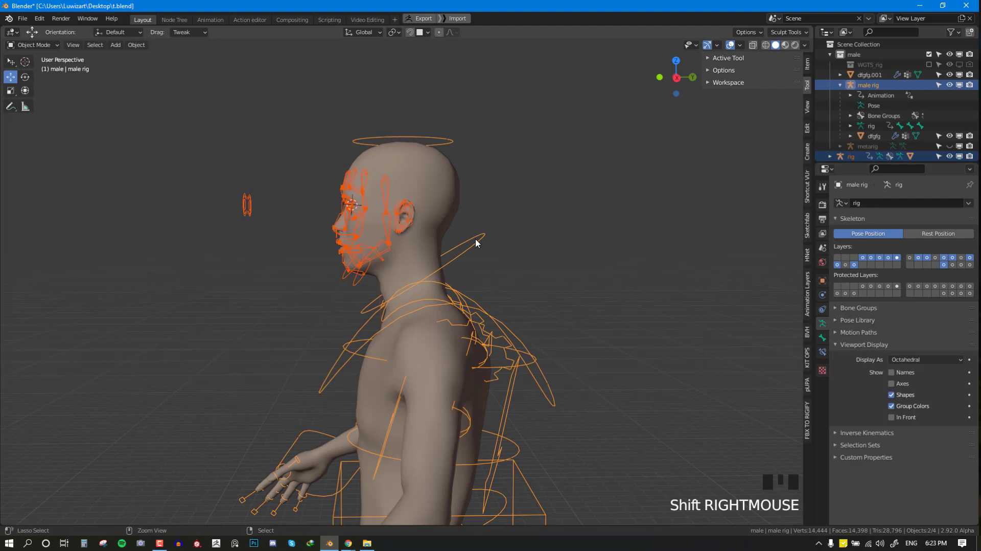
pyautogui.hotkey('ctrl', 'j')
pyautogui.hotkey('alt', 'a')
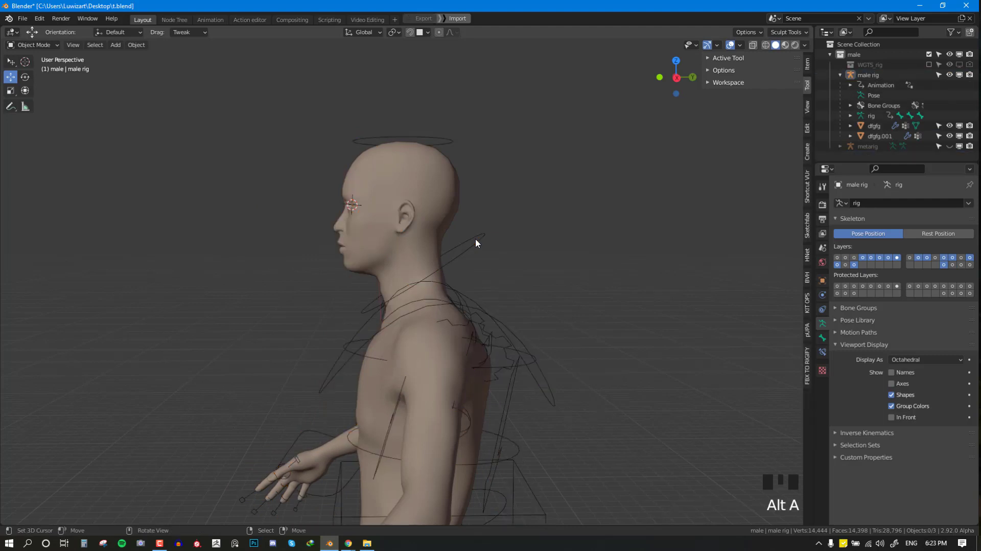
pyautogui.hotkey('alt', 'a')
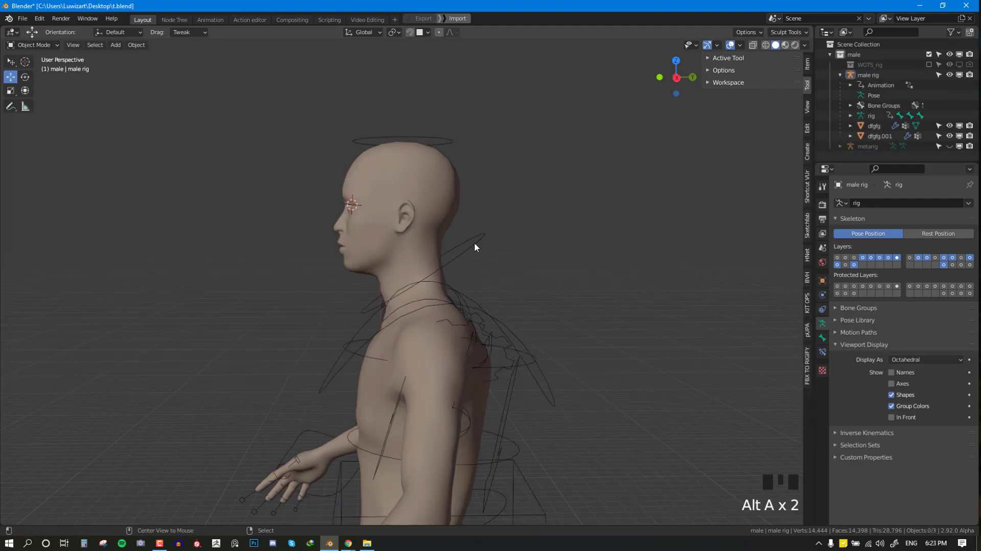
# - Show the first two bone layers of the male rig and leave the third one hidden
pyautogui.rightClick(474, 245)
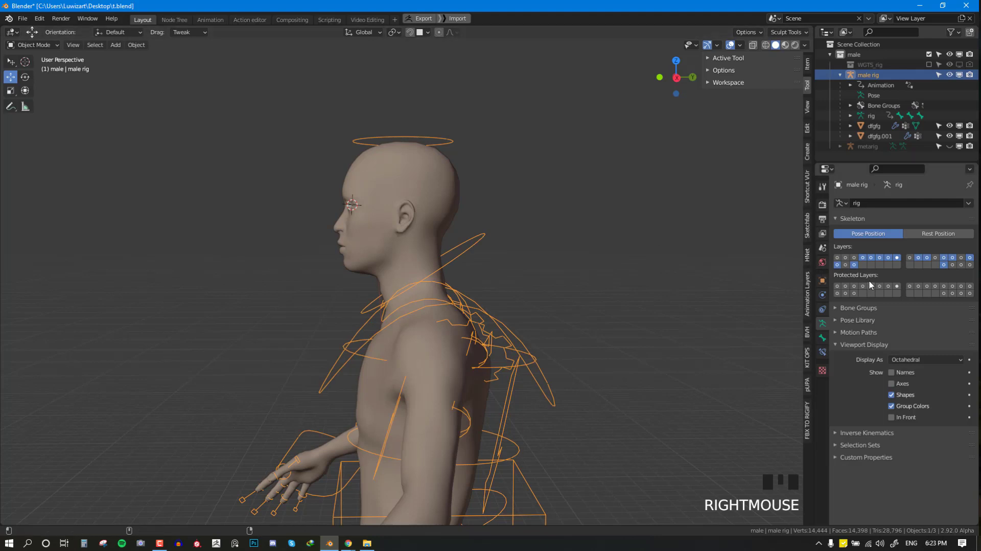
pyautogui.click(822, 324)
pyautogui.keyDown('shift'); pyautogui.click(846, 259); pyautogui.keyUp('shift')
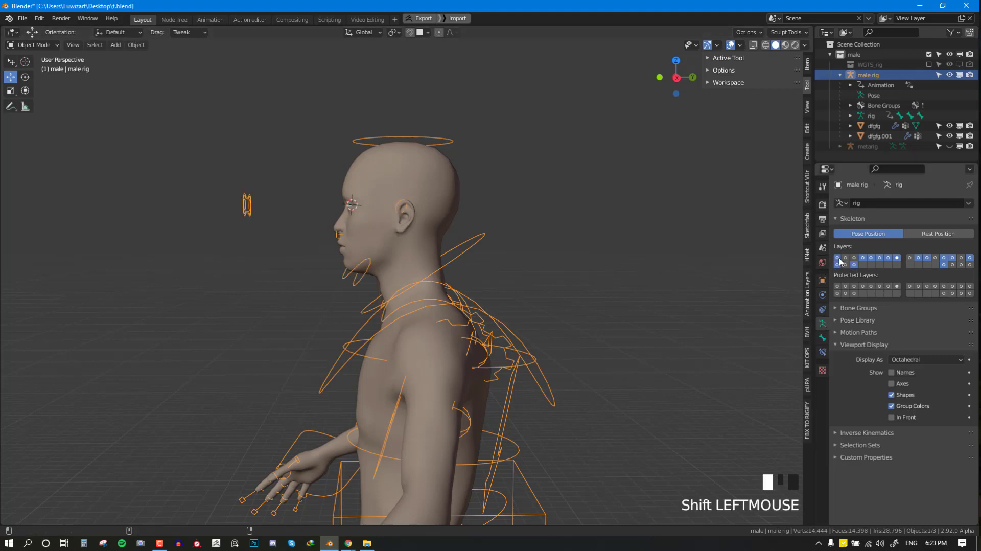
pyautogui.keyDown('shift'); pyautogui.click(850, 259); pyautogui.keyUp('shift')
pyautogui.hotkey('alt', 'a')
pyautogui.scroll(2, 495, 225)
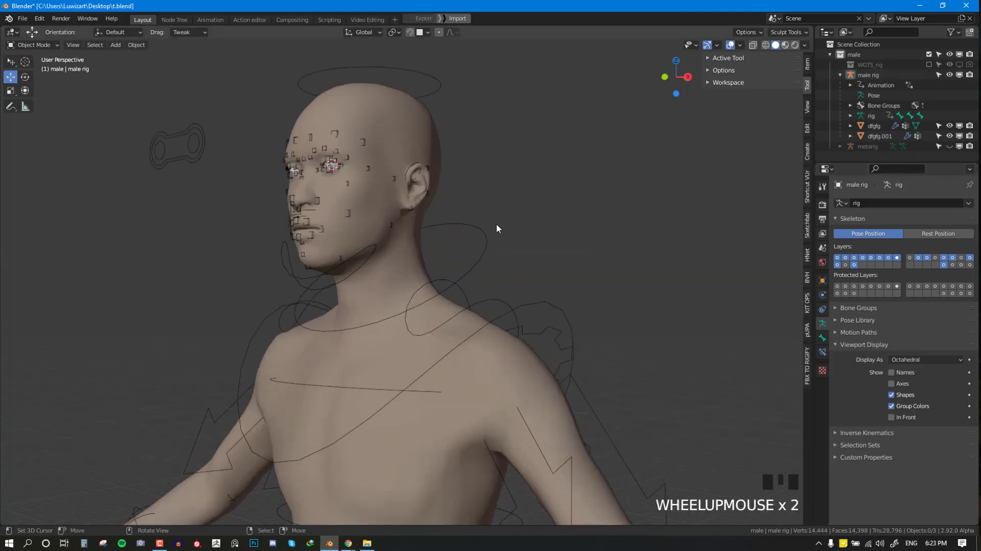
pyautogui.press('KP_1')
pyautogui.keyDown('shift'); pyautogui.click(858, 261); pyautogui.keyUp('shift')
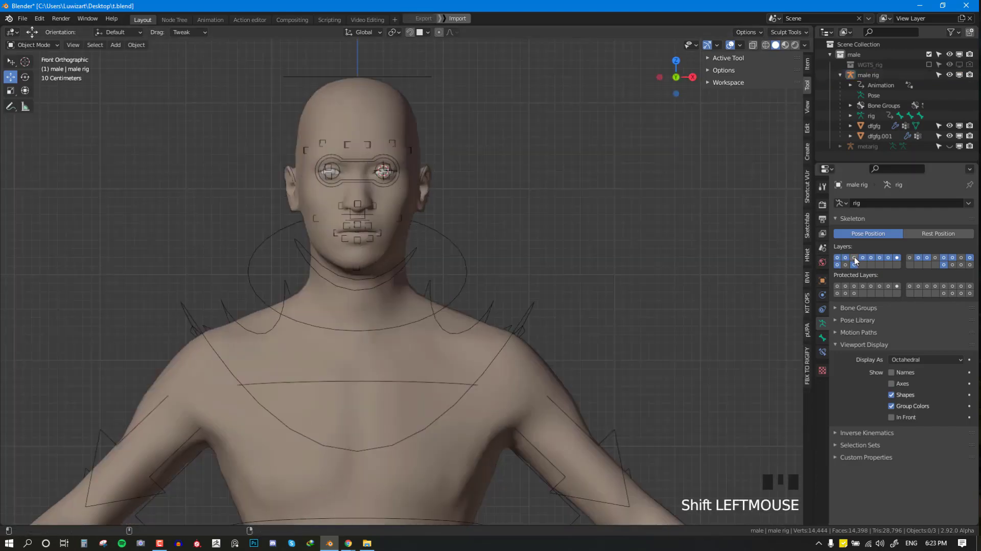
# - Select the male rig, try its nose control in Pose Mode, and return to Object Mode
pyautogui.moveTo(409, 245); pyautogui.dragTo(305, 220, button='middle')
pyautogui.rightClick(307, 223)
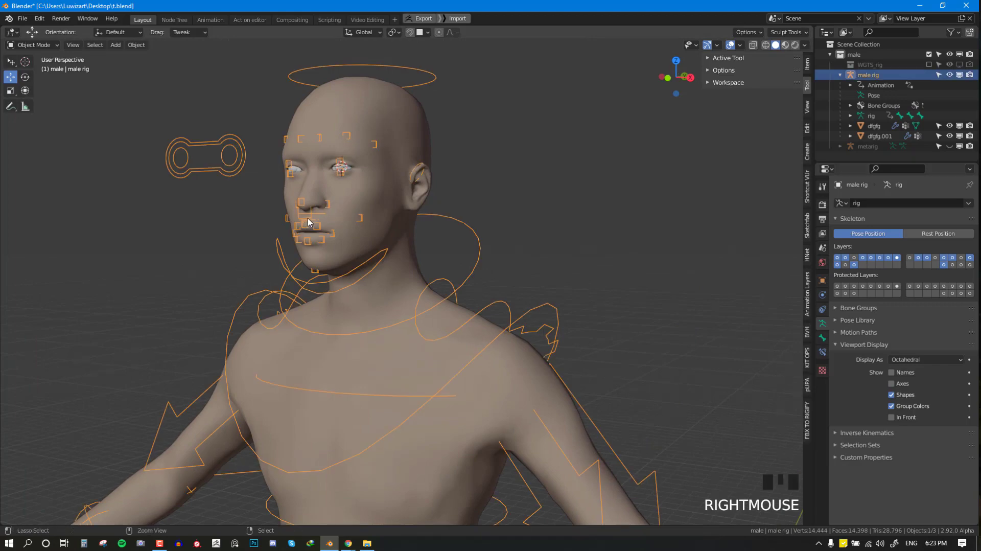
pyautogui.hotkey('ctrl', 'Tab')
pyautogui.rightClick(309, 204)
pyautogui.scroll(2, 342, 205)
pyautogui.scroll(1, 343, 204)
pyautogui.hotkey('ctrl', 'Tab')
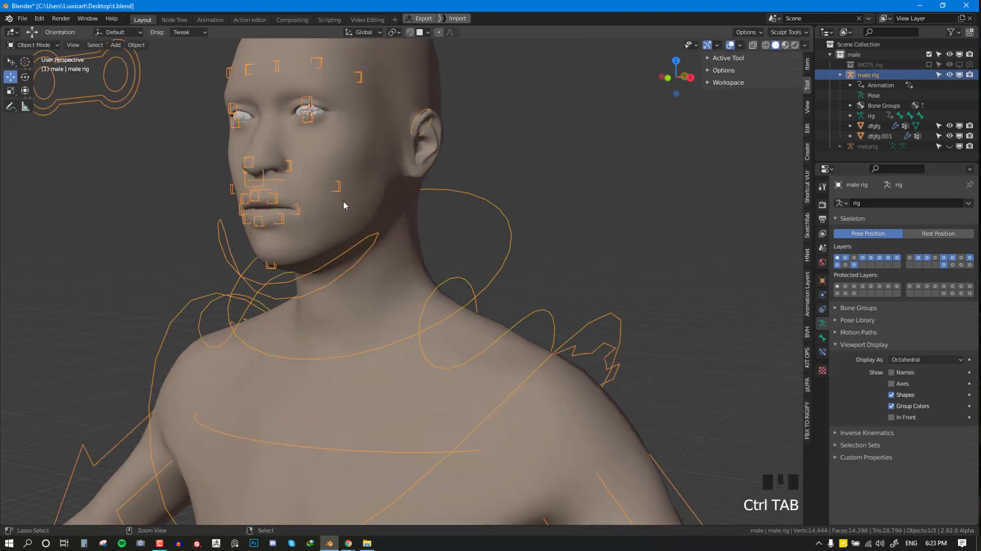
pyautogui.rightClick(506, 228)
pyautogui.scroll(2, 488, 234)
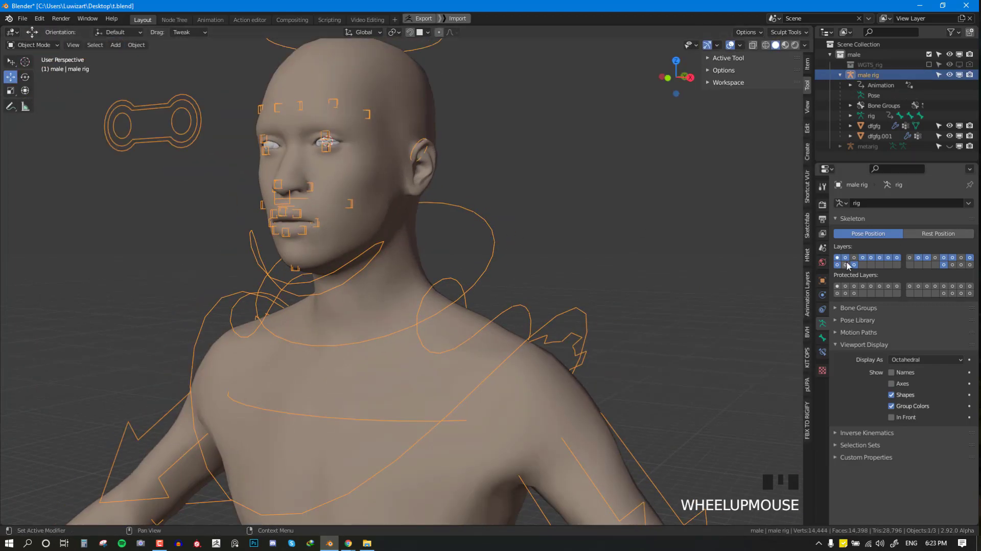
pyautogui.click(823, 338)
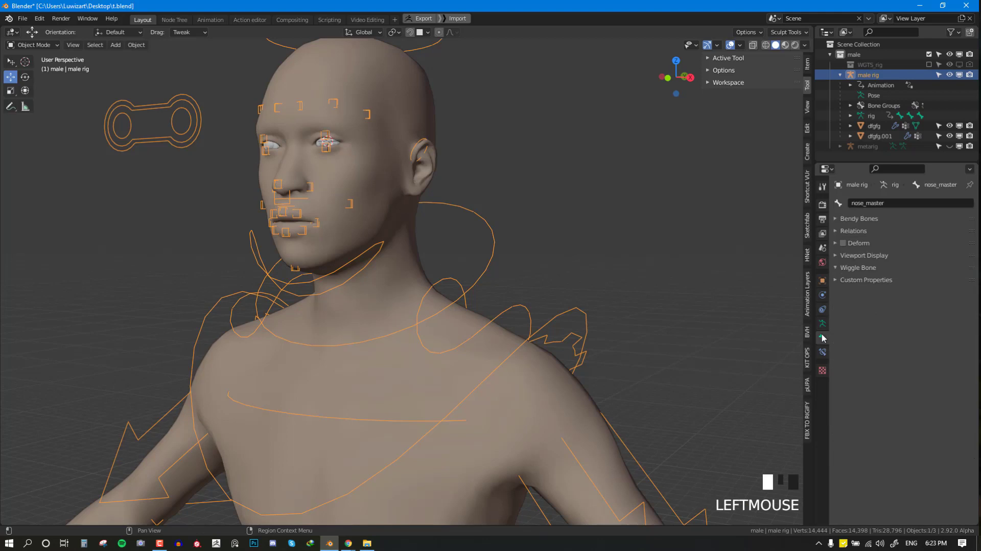
# - Remove the body rig modifier from the body mesh dfgfg.001 and set its Armature modifier's object to male rig
pyautogui.rightClick(401, 292)
pyautogui.click(823, 295)
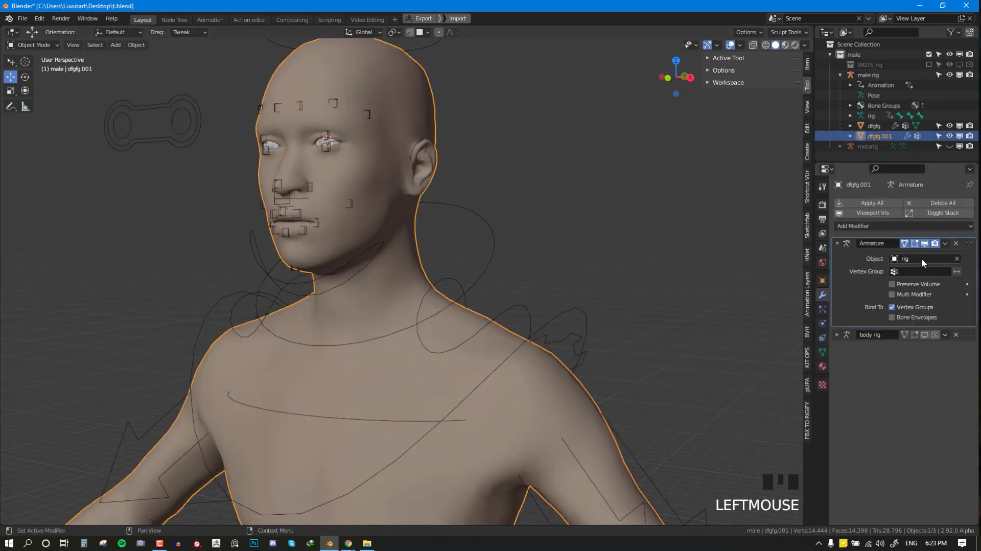
pyautogui.click(957, 333)
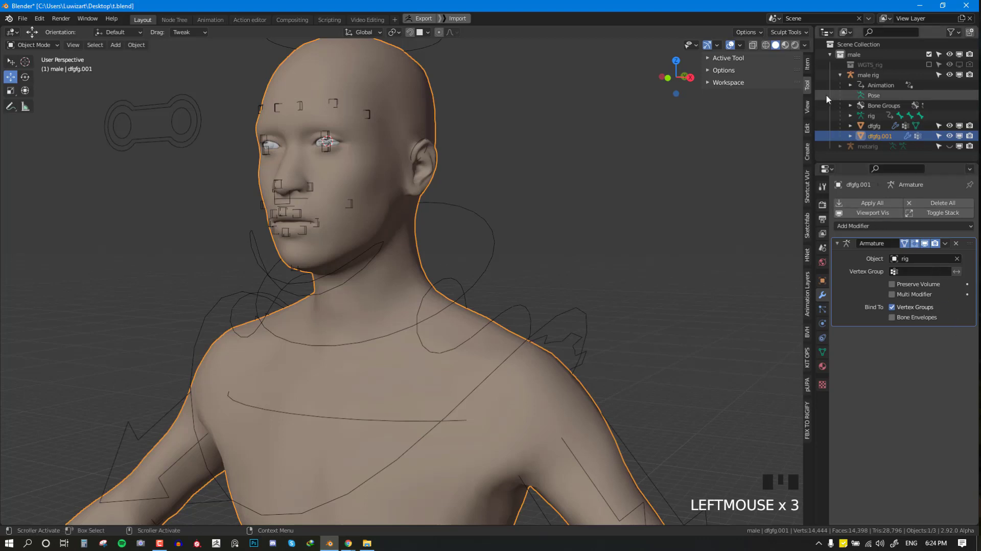
pyautogui.click(924, 260)
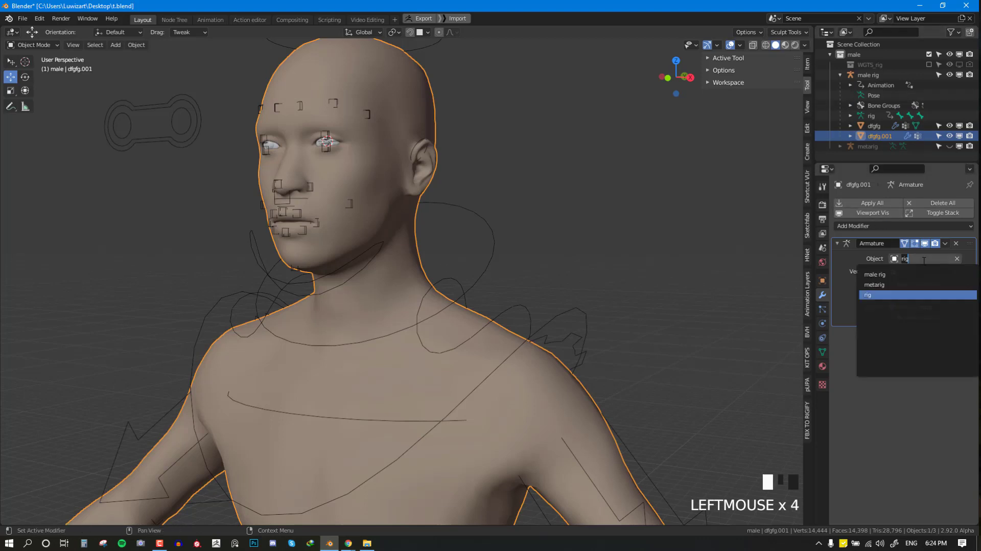
pyautogui.click(890, 274)
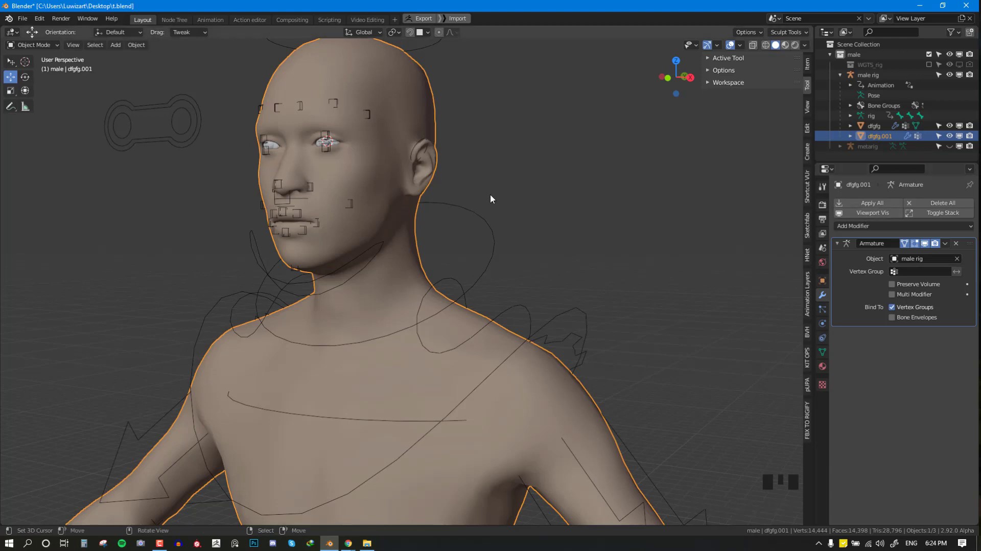
# - Put the male rig in Pose Mode and test-rotate the jaw_master control from the side, cancelling the rotation
pyautogui.click(334, 278)
pyautogui.hotkey('ctrl', 'Tab')
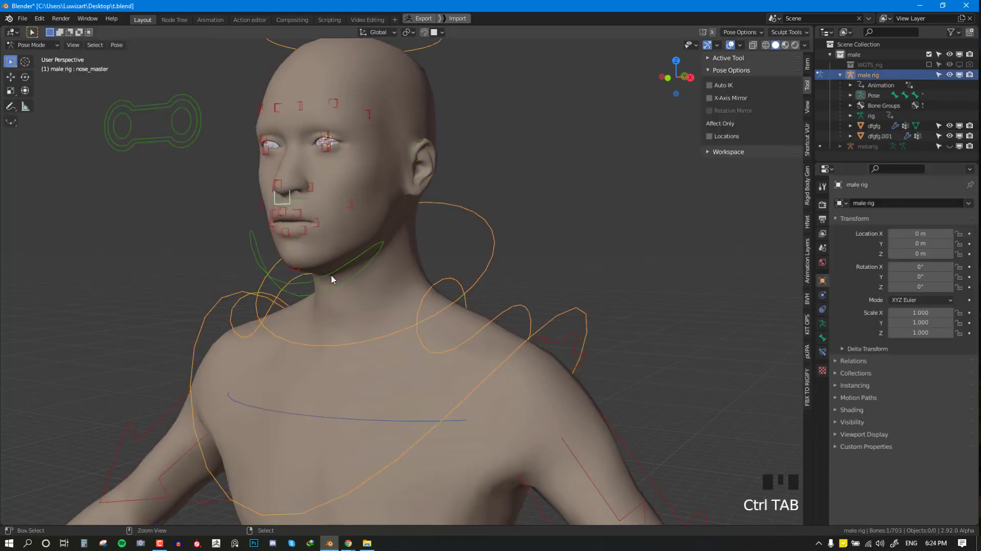
pyautogui.click(329, 278)
pyautogui.press('g')
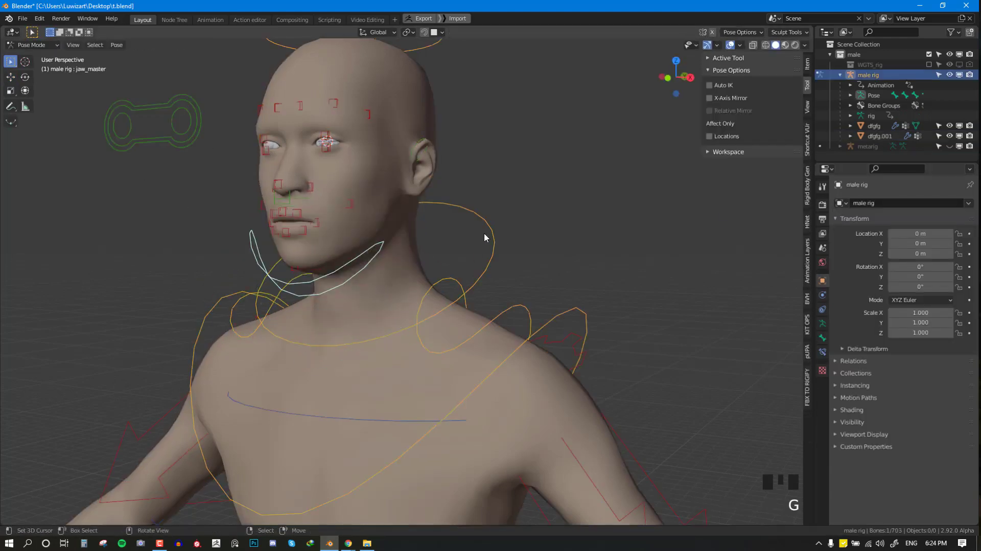
pyautogui.press('KP_3')
pyautogui.press('r')
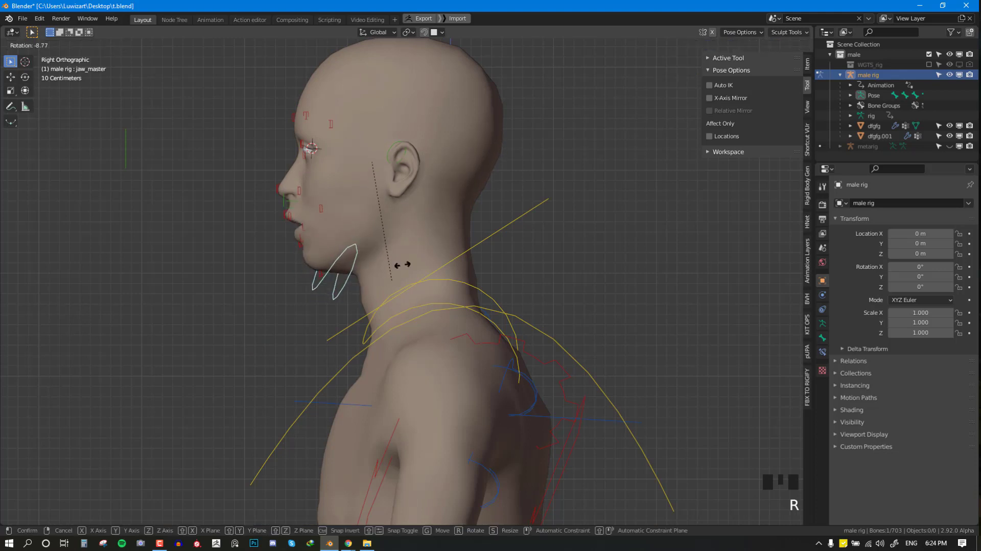
pyautogui.rightClick(397, 260)
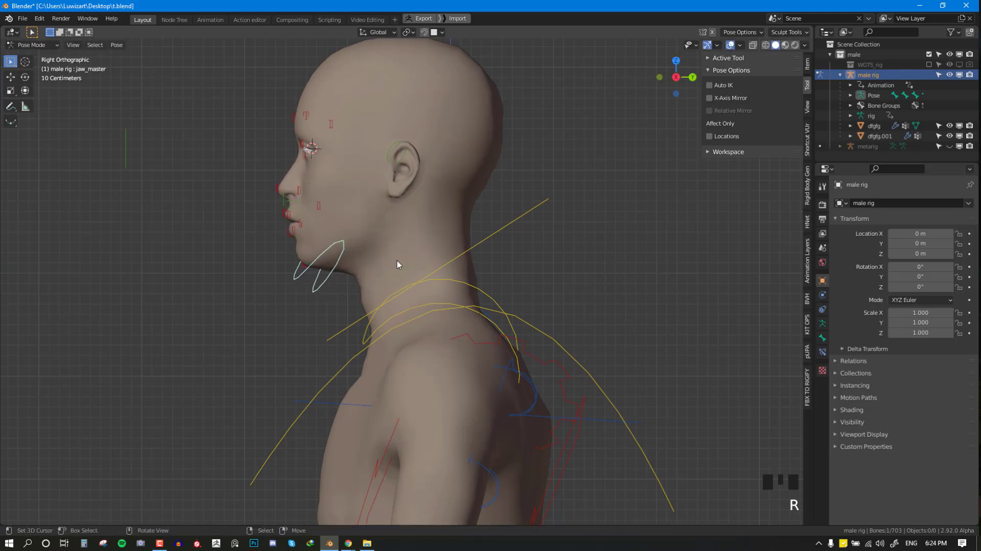
# - Test-rotate the neck control from the side and cancel the rotation
pyautogui.rightClick(532, 209)
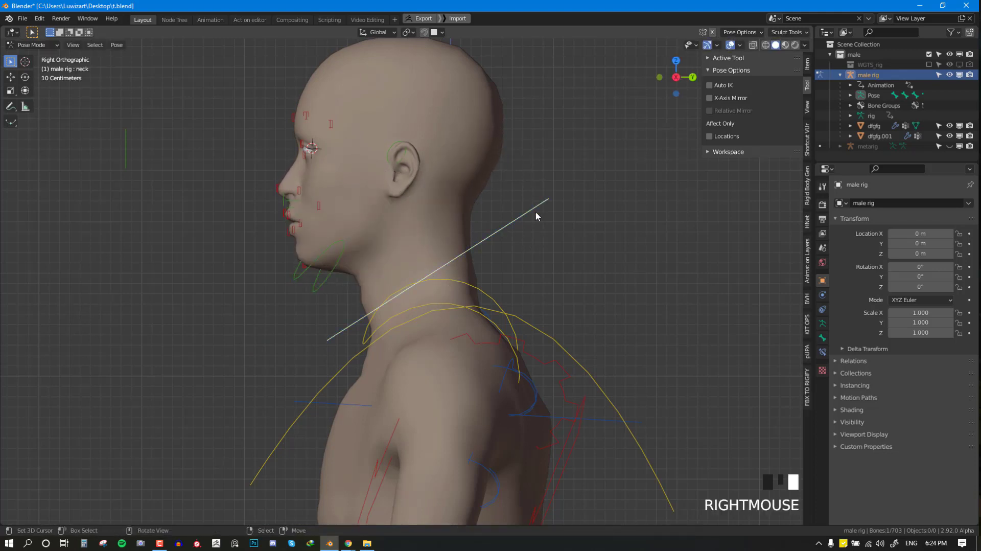
pyautogui.press('r')
pyautogui.scroll(-3, 521, 232)
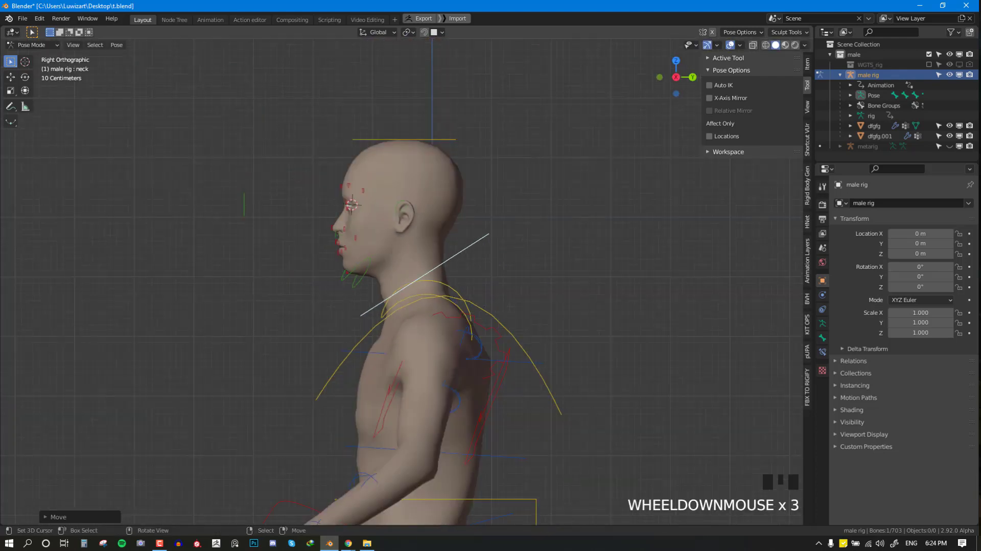
pyautogui.rightClick(525, 279)
pyautogui.hotkey('shift', 'z')
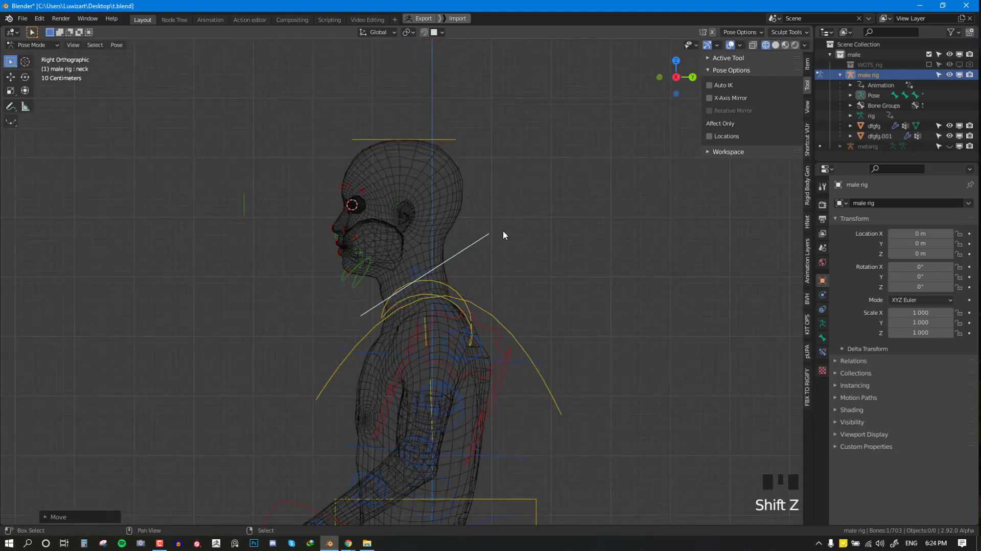
pyautogui.scroll(2, 467, 251)
pyautogui.hotkey('shift', 'z')
pyautogui.press('r')
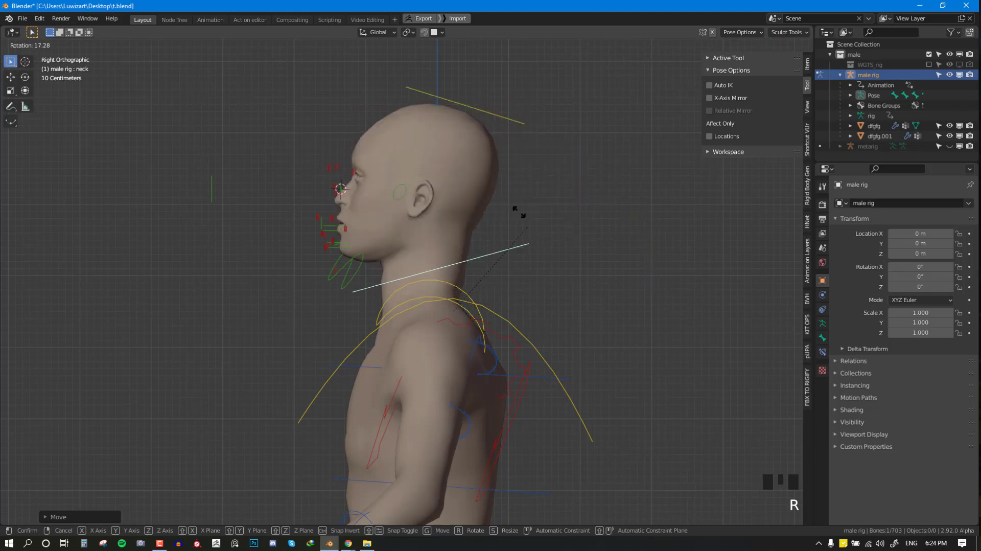
pyautogui.rightClick(567, 270)
# - Display the male rig in front of the mesh and show only the deform bone layer, layer 30
pyautogui.press('q')
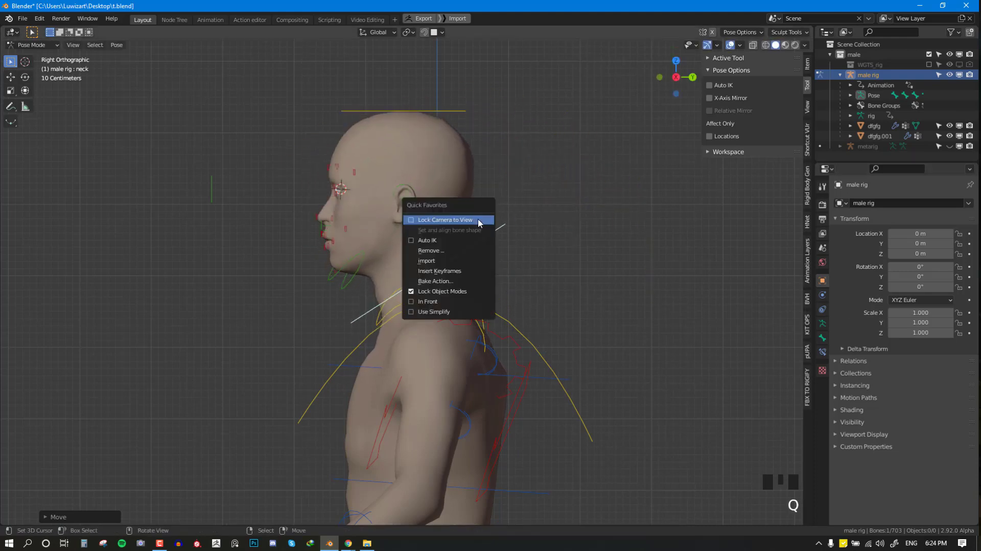
pyautogui.click(441, 302)
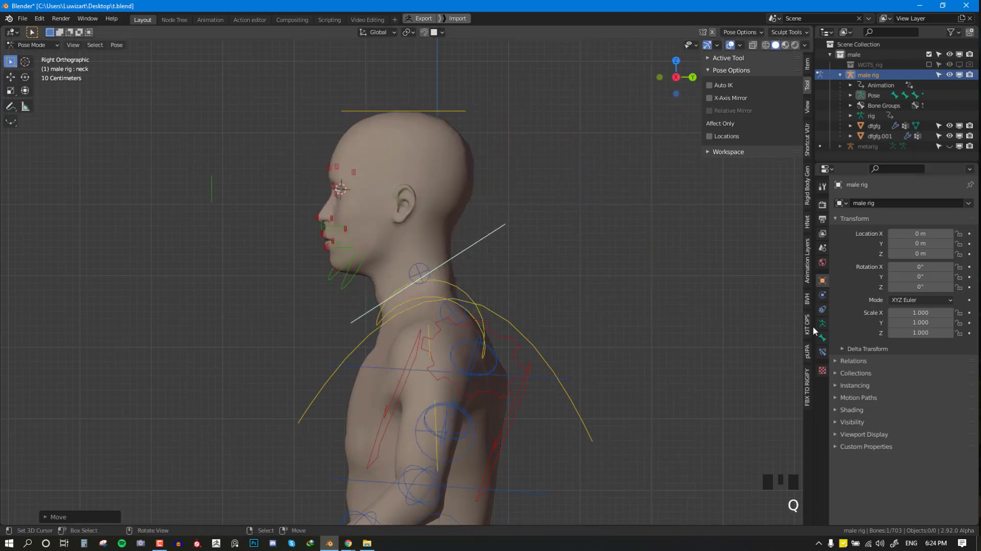
pyautogui.click(823, 323)
pyautogui.click(954, 264)
pyautogui.hotkey('shift', 'z')
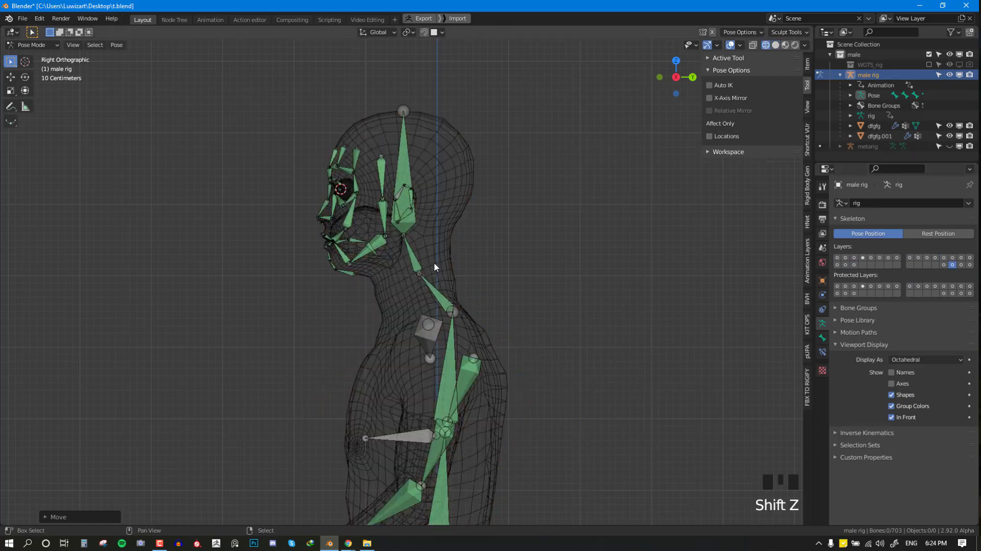
# - Examine the head and face bones on the deform layer and its neighbouring bone layers
pyautogui.moveTo(434, 262); pyautogui.dragTo(568, 227, button='middle')
pyautogui.hotkey('shift', 'z')
pyautogui.keyDown('shift'); pyautogui.click(961, 264); pyautogui.keyUp('shift')
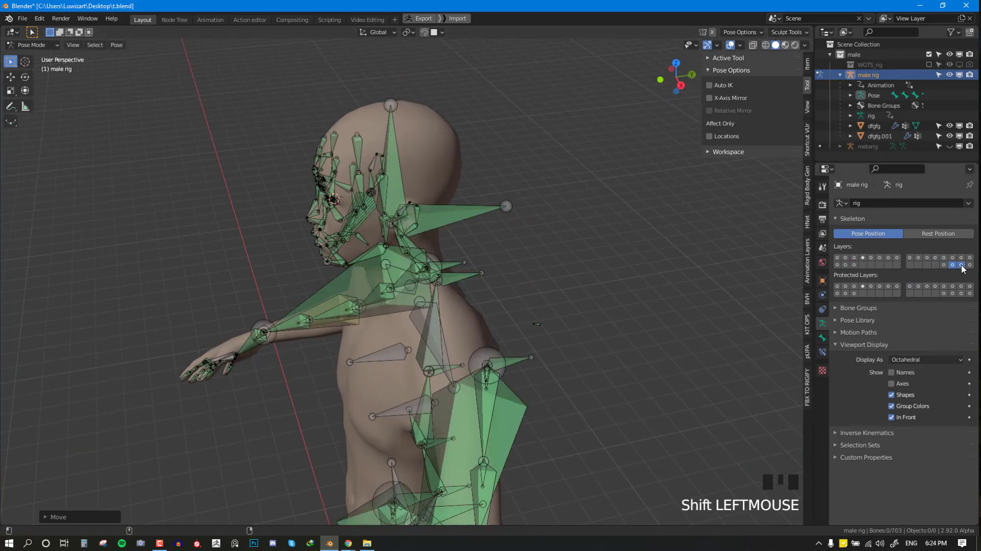
pyautogui.keyDown('shift'); pyautogui.click(961, 265); pyautogui.keyUp('shift')
pyautogui.press('KP_3')
pyautogui.keyDown('shift'); pyautogui.moveTo(454, 223); pyautogui.dragTo(465, 261, button='middle'); pyautogui.keyUp('shift')
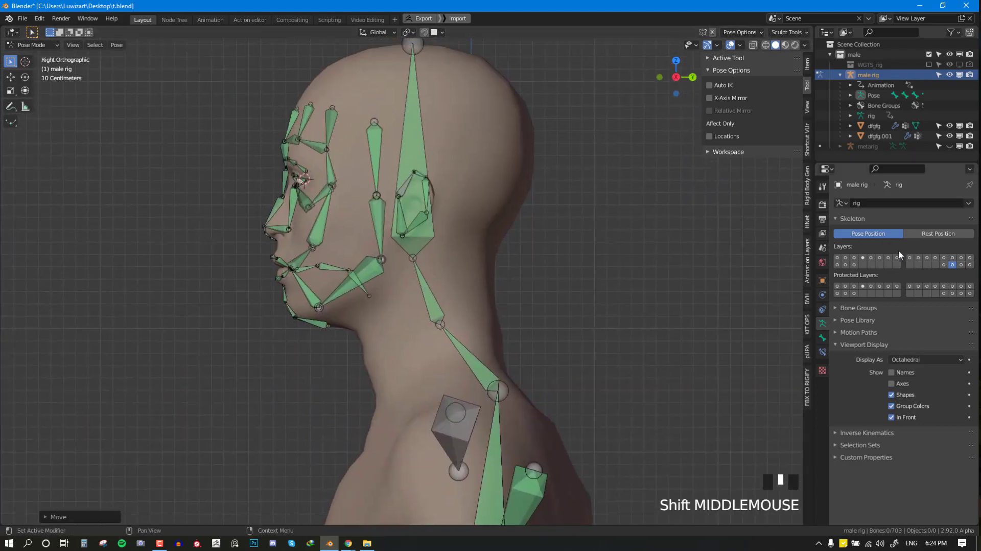
pyautogui.click(944, 265)
pyautogui.click(953, 264)
pyautogui.click(961, 264)
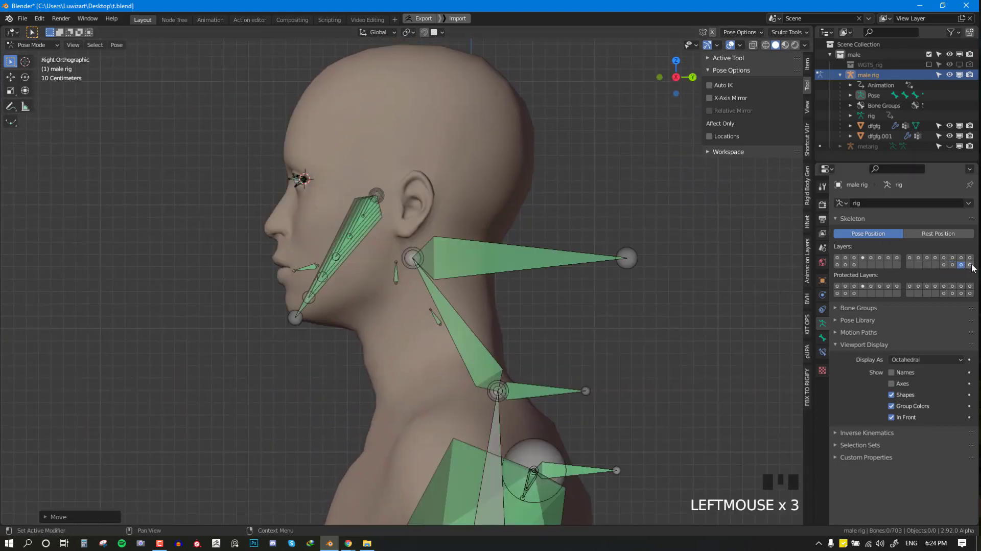
# - Isolate bone layer 32, select the ORG-face bone, and move it to the deform layer, layer 30
pyautogui.click(970, 264)
pyautogui.rightClick(399, 274)
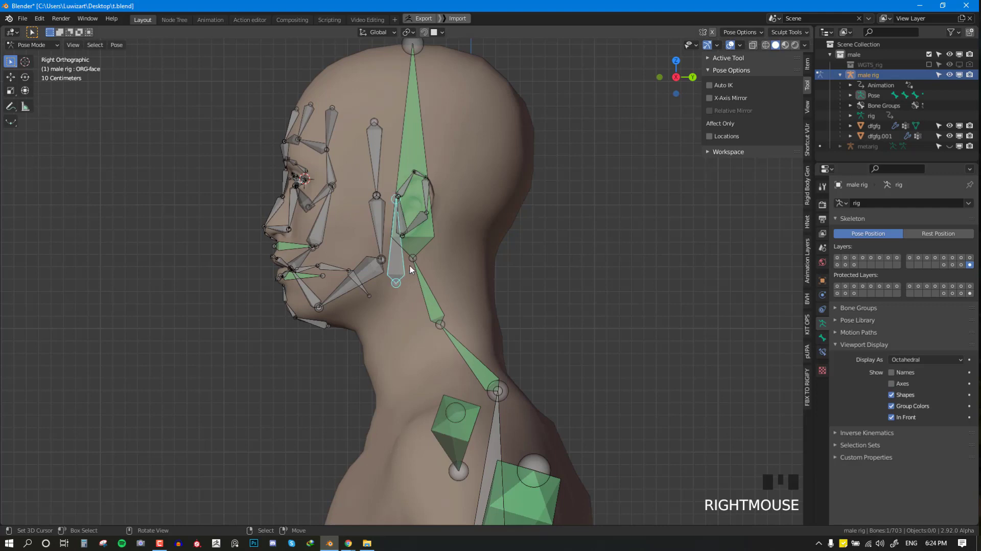
pyautogui.press('m')
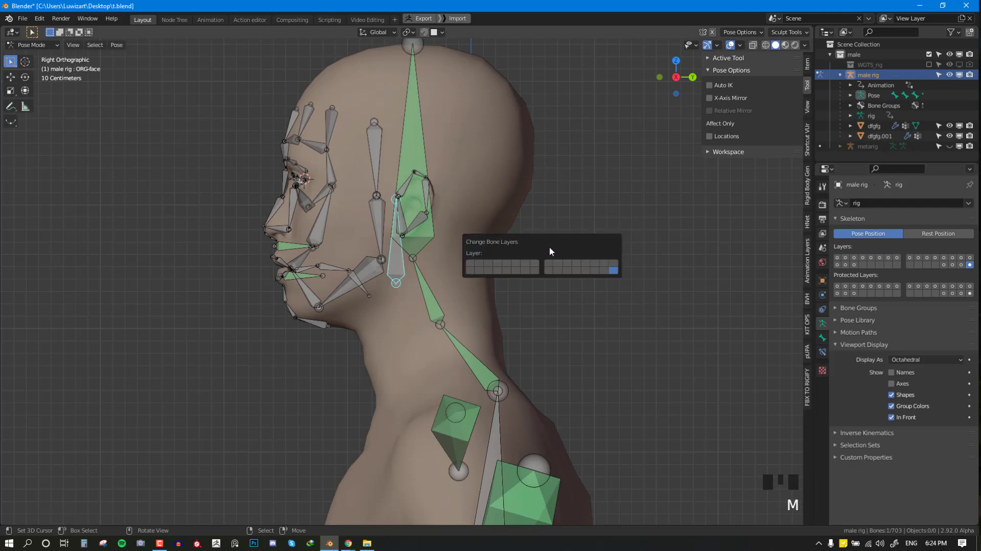
pyautogui.click(596, 271)
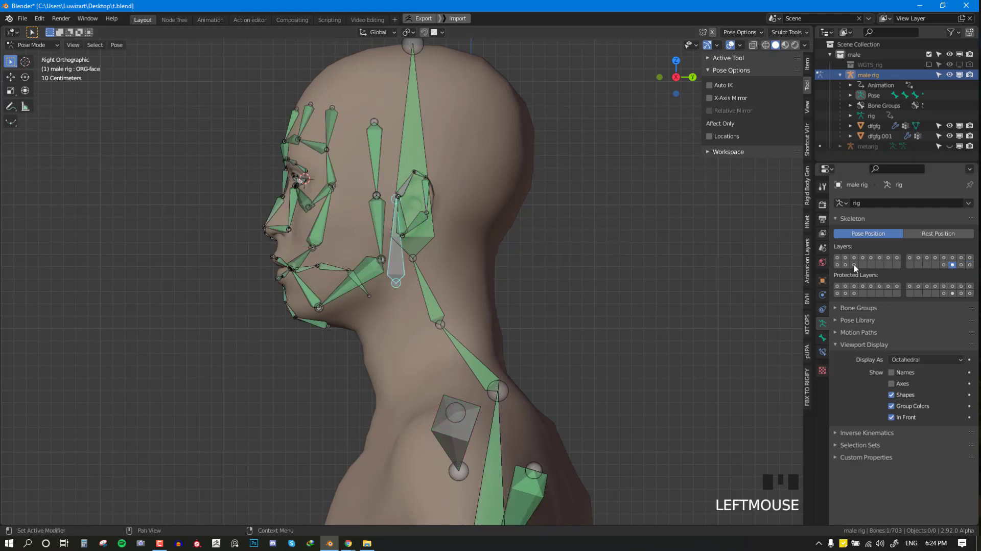
# - In Edit Mode, parent the ORG-face bone to DEF-spine.006 with Keep Offset, and return to Pose Mode
pyautogui.scroll(-2, 400, 239)
pyautogui.moveTo(388, 277); pyautogui.dragTo(369, 218, button='middle')
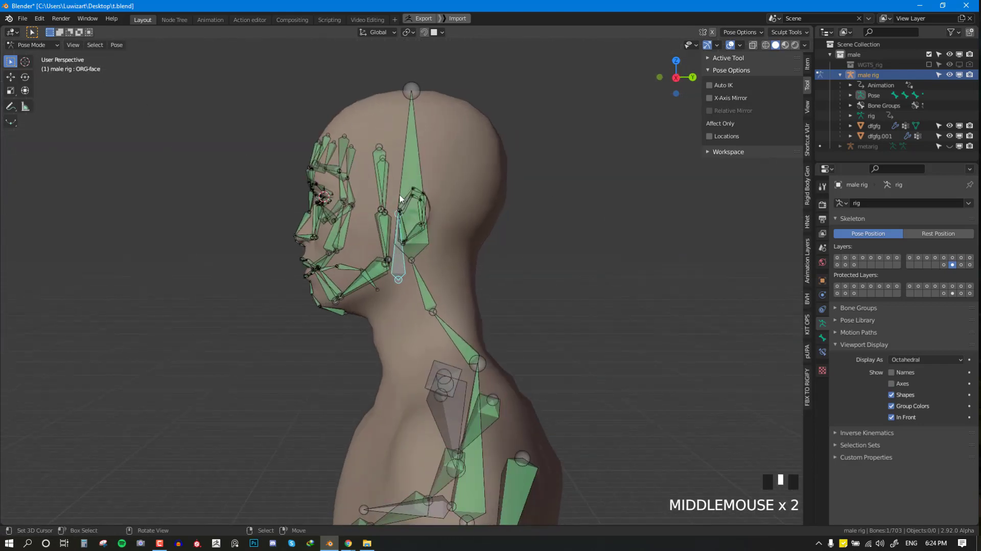
pyautogui.press('Tab')
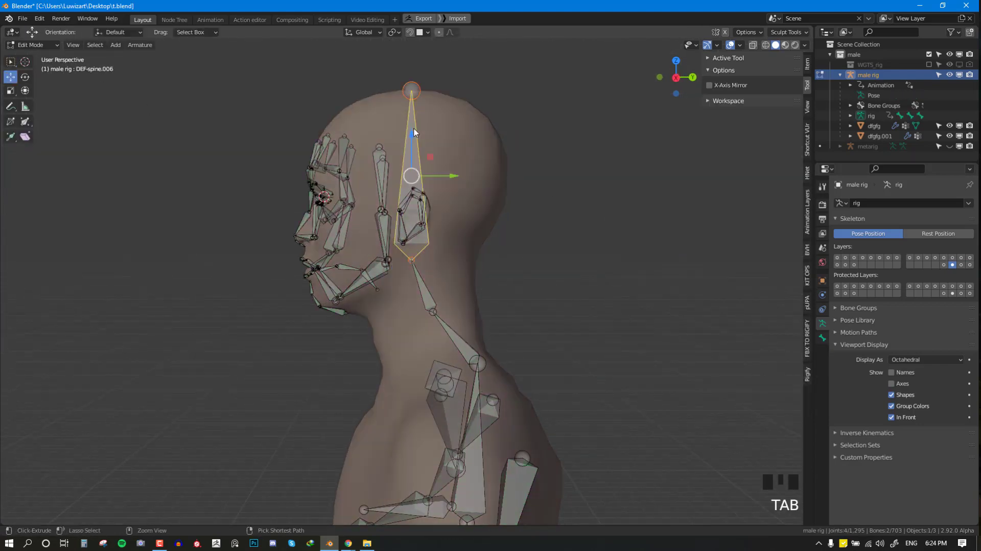
pyautogui.hotkey('ctrl', 'p')
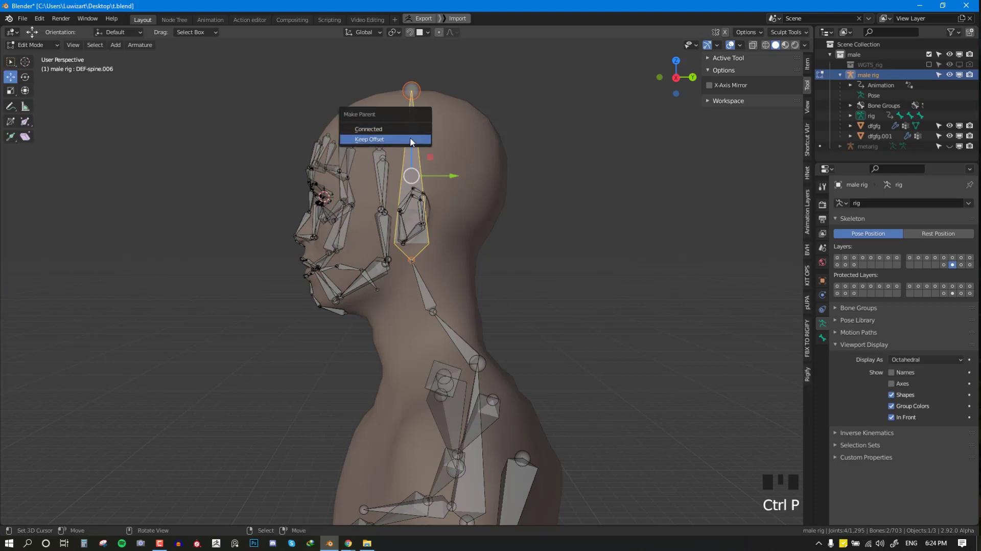
pyautogui.click(410, 138)
pyautogui.press('Tab')
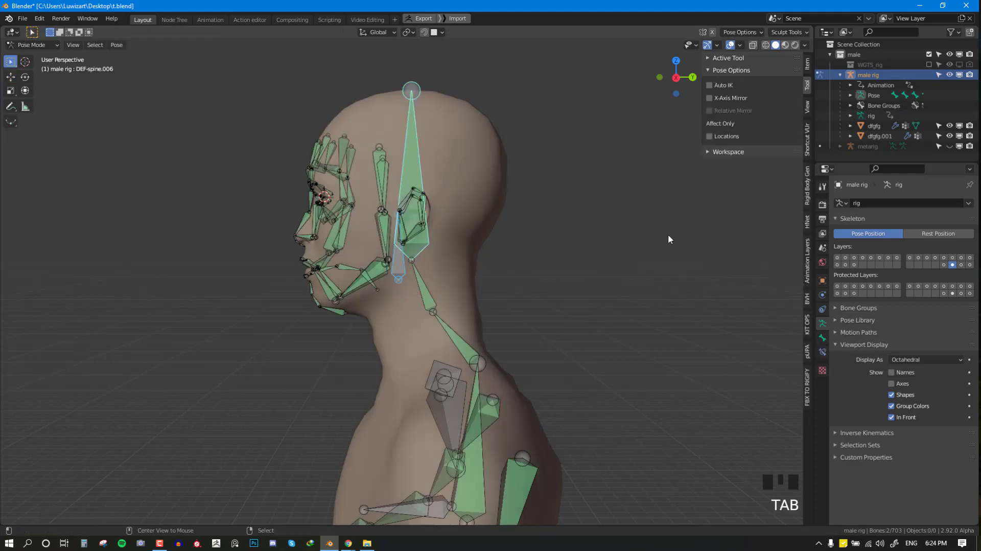
# - Deselect all bones and show the rig's control layers, leaving the third layer and the last four layers hidden
pyautogui.hotkey('alt', 'a')
pyautogui.click(837, 258)
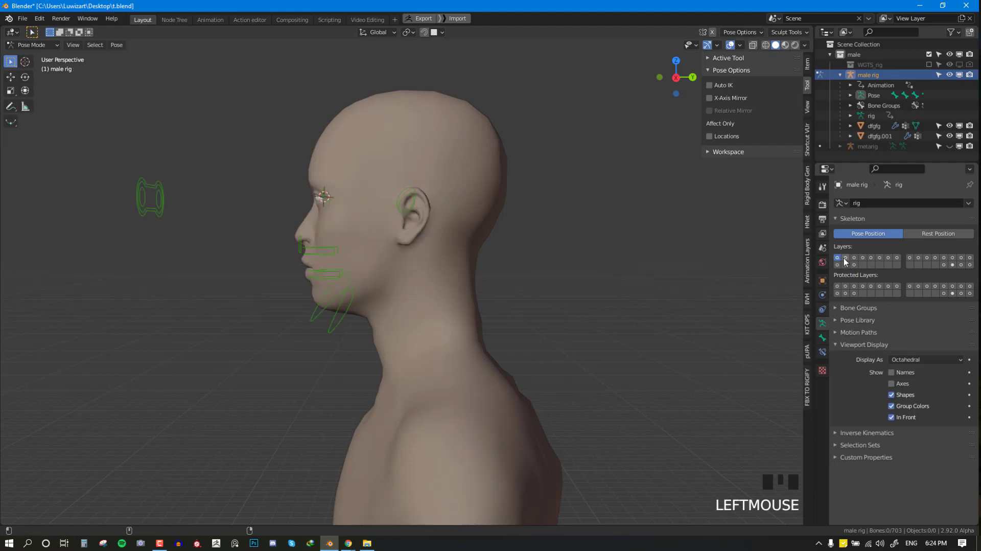
pyautogui.keyDown('shift'); pyautogui.moveTo(864, 258); pyautogui.dragTo(970, 258); pyautogui.keyUp('shift')
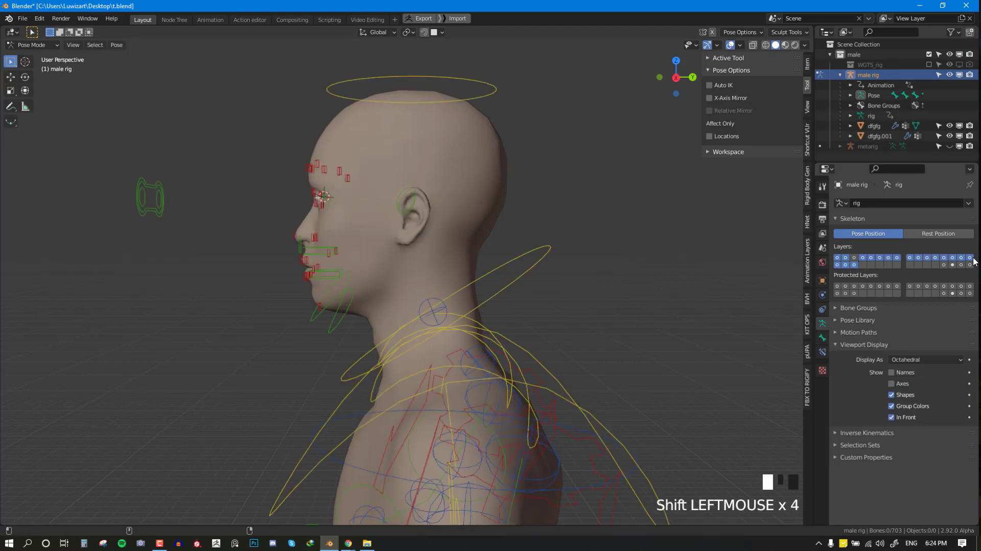
# - Test the neck control from the front with normal and trackball rotation, and cancel it
pyautogui.press('KP_1')
pyautogui.hotkey('shift', 'z')
pyautogui.hotkey('shift', 'z')
pyautogui.hotkey('shift', 'z')
pyautogui.click(446, 268)
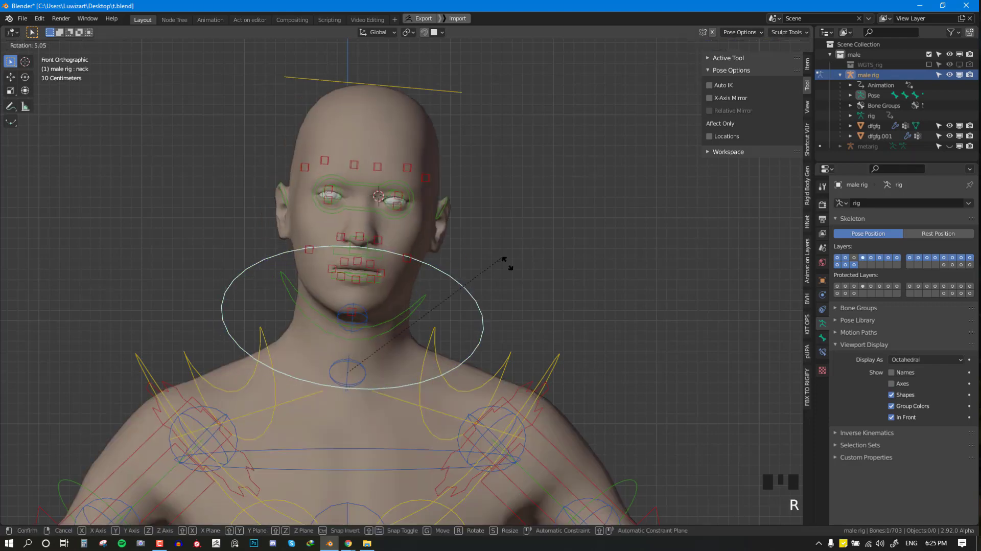
pyautogui.press('r')
pyautogui.press('r')
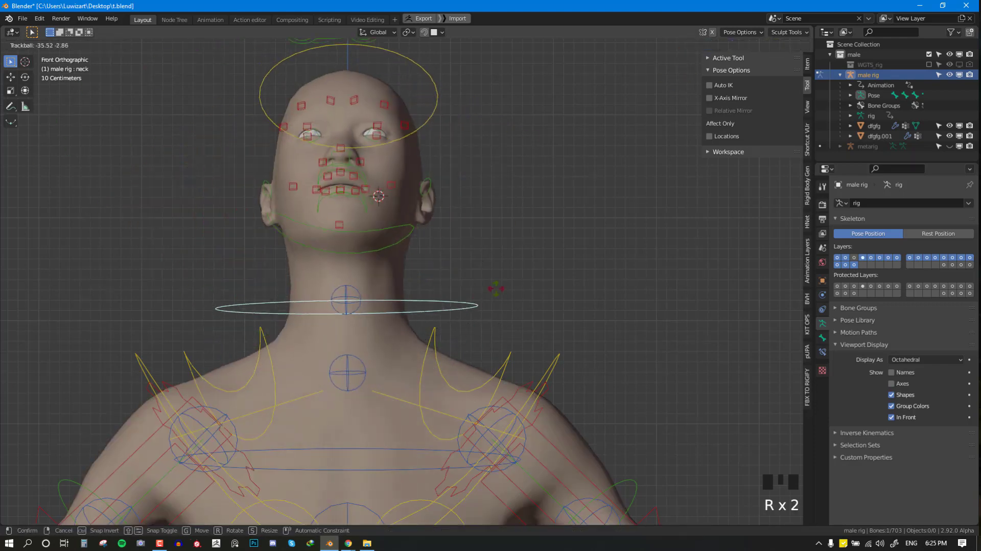
pyautogui.rightClick(495, 289)
# - Rotate the jaw_master control in side view to open the mouth, and check it from the front
pyautogui.rightClick(395, 313)
pyautogui.press('KP_3')
pyautogui.press('r')
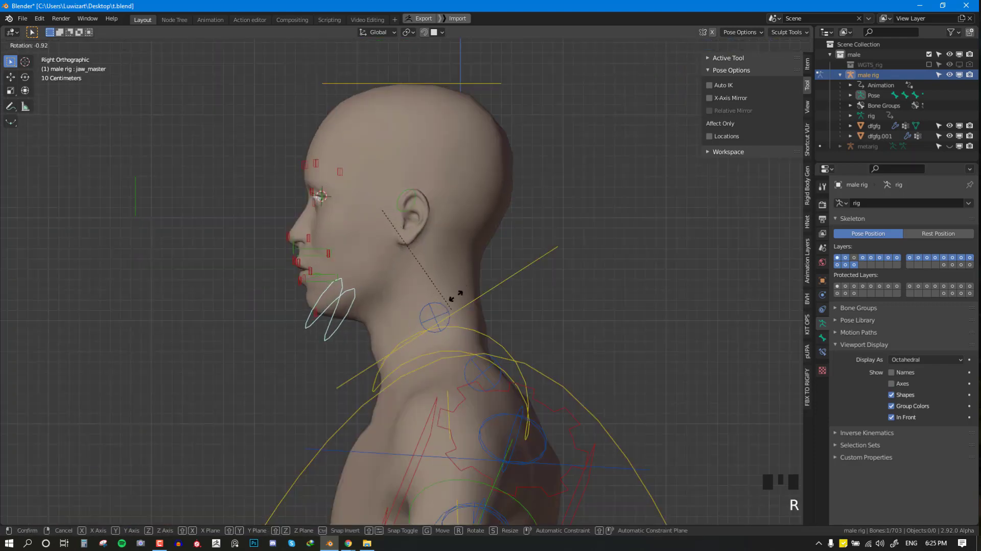
pyautogui.click(460, 278)
pyautogui.press('KP_1')
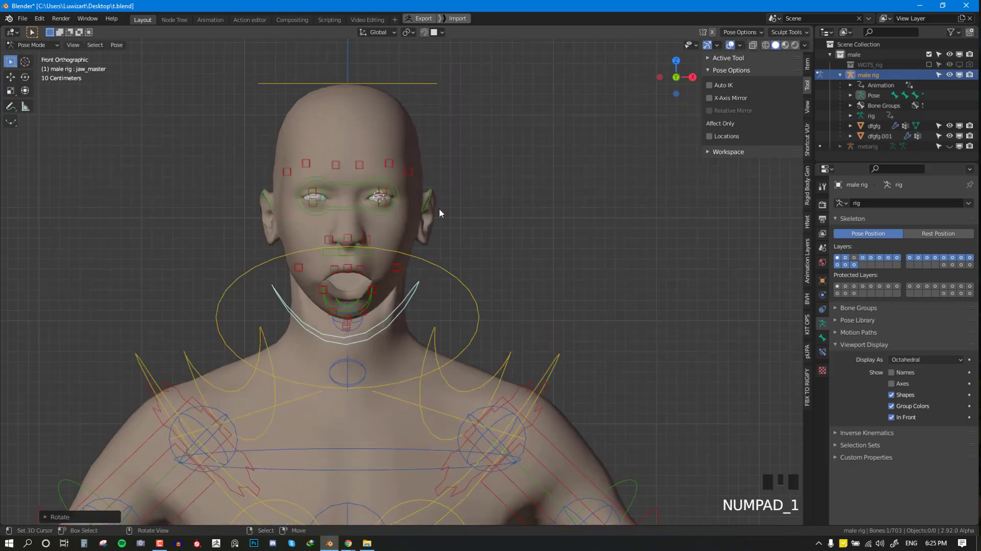
# - Select all bones and clear their pose rotation and location to close the mouth
pyautogui.press('a')
pyautogui.hotkey('alt', 'e')
pyautogui.press('KP_3')
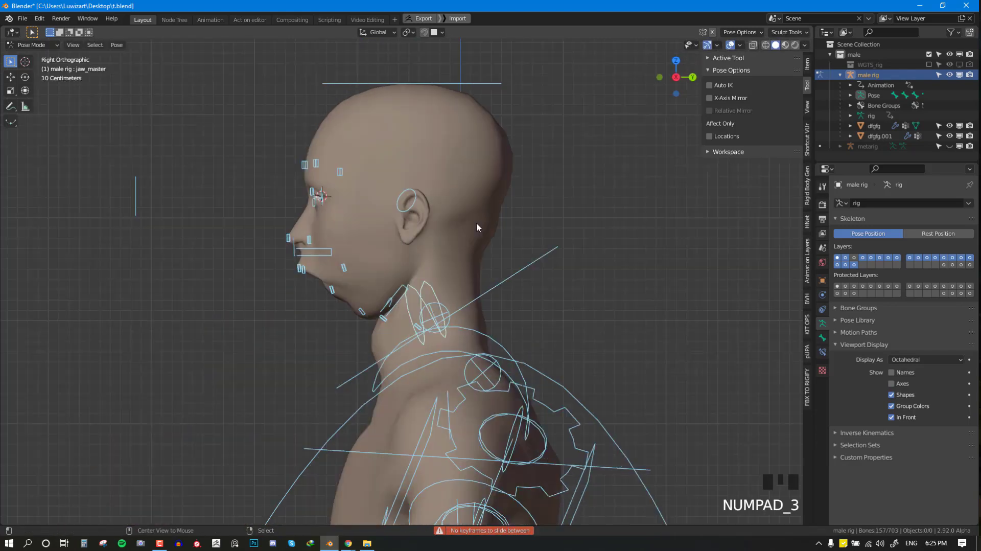
pyautogui.hotkey('alt', 'g')
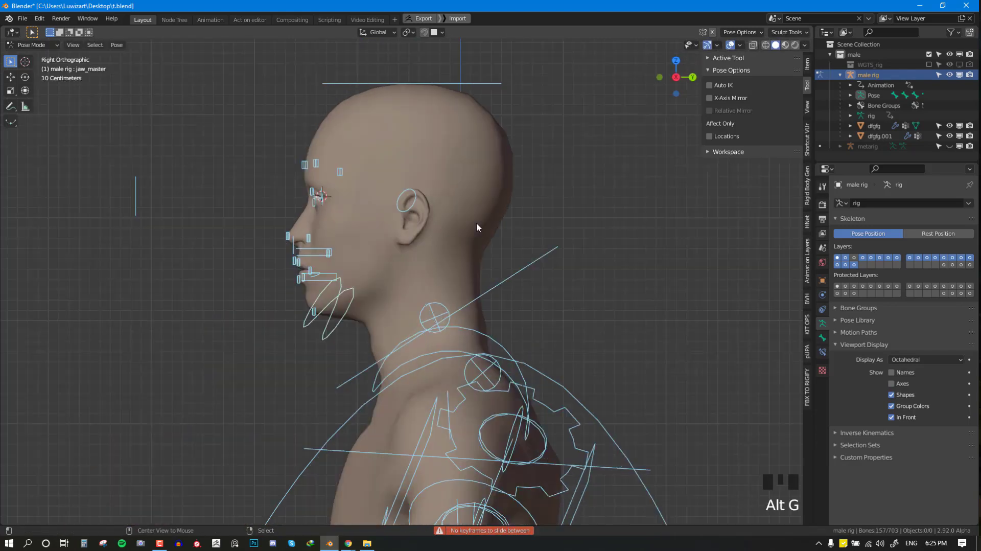
# - Show only the deform bone layer and enter Weight Paint on the dfgfg.001 body mesh with the DEF-spine.006 bone selected
pyautogui.click(953, 265)
pyautogui.hotkey('alt', 'a')
pyautogui.hotkey('ctrl', 'Tab')
pyautogui.scroll(-2, 428, 283)
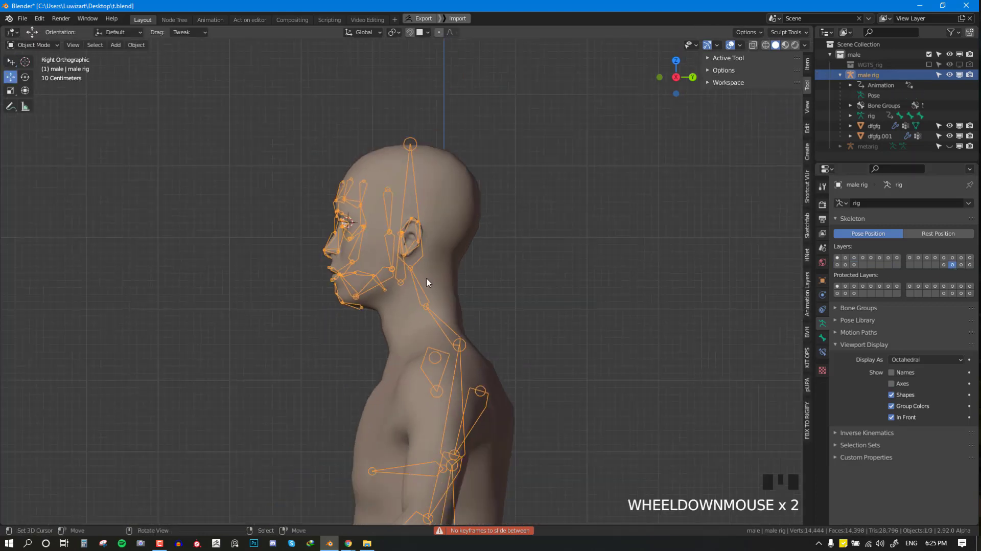
pyautogui.press('g')
pyautogui.rightClick(481, 211)
pyautogui.keyDown('shift'); pyautogui.rightClick(470, 208); pyautogui.keyUp('shift')
pyautogui.hotkey('ctrl', 'Tab')
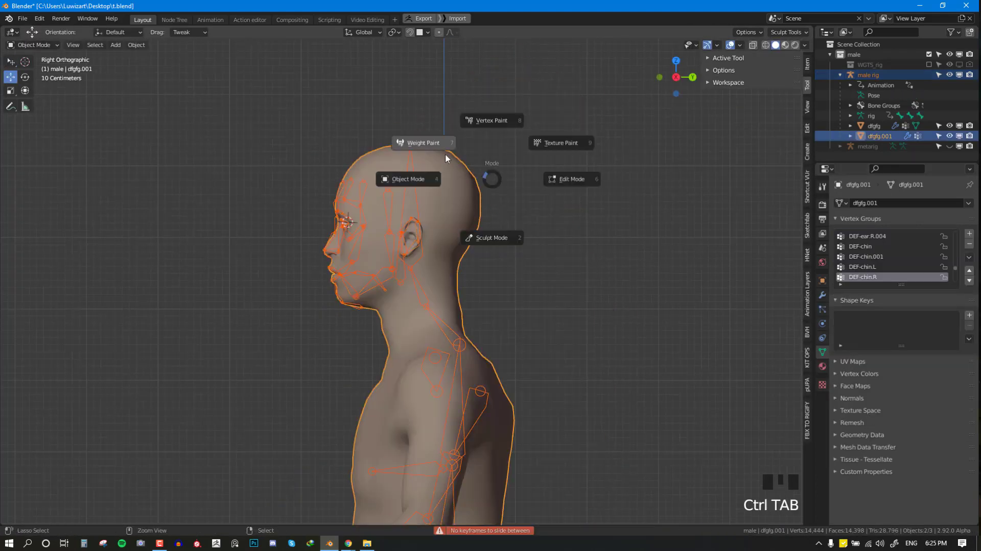
pyautogui.rightClick(411, 178)
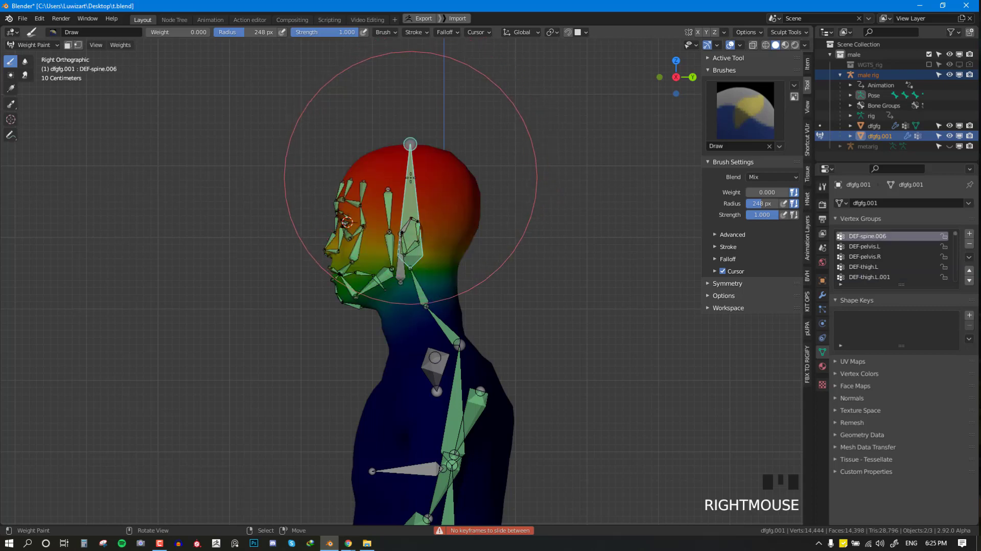
# - In Edit Mode with wireframe shading, remove the face vertices from the DEF-spine.006 vertex group, and return to solid-shaded Weight Paint
pyautogui.scroll(2, 411, 178)
pyautogui.press('Tab')
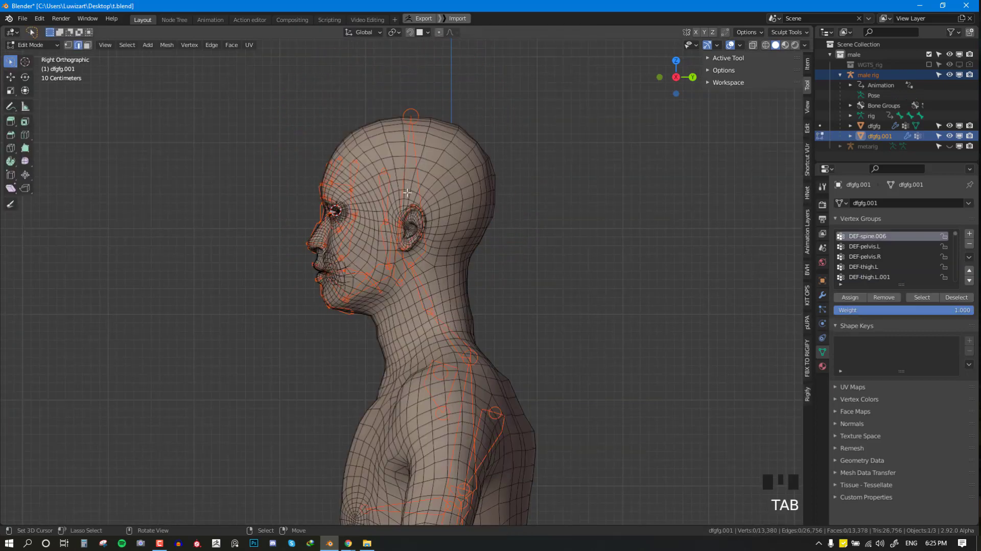
pyautogui.hotkey('shift', 'z')
pyautogui.press('Tab')
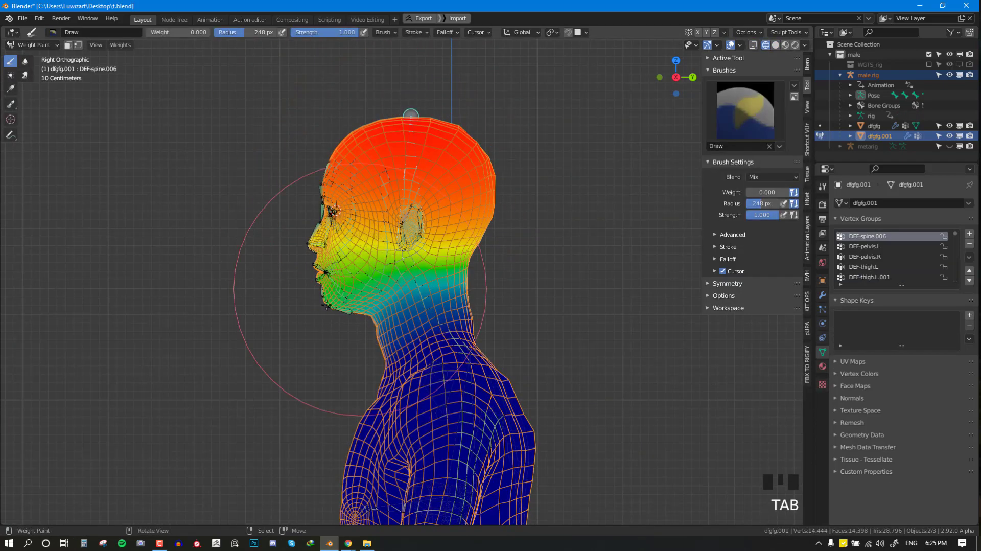
pyautogui.press('Tab')
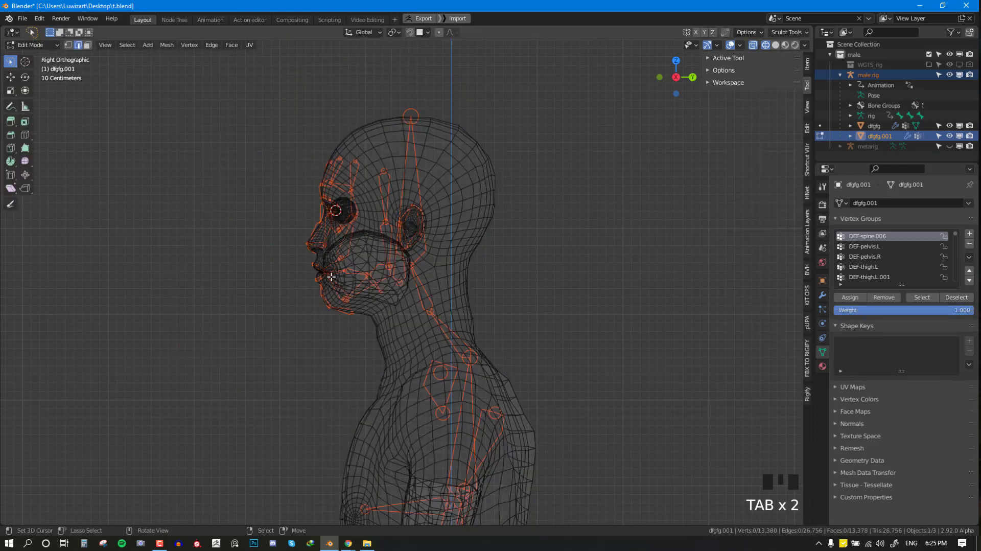
pyautogui.hotkey('alt', 'a')
pyautogui.hotkey('shift', 'z')
pyautogui.hotkey('shift', 'z')
pyautogui.moveTo(306, 343)
pyautogui.mouseDown()
pyautogui.moveTo(352, 323)
pyautogui.moveTo(388, 251)
pyautogui.moveTo(371, 150)
pyautogui.moveTo(229, 172)
pyautogui.mouseUp()
pyautogui.click(884, 297)
pyautogui.press('Tab')
pyautogui.hotkey('shift', 'z')
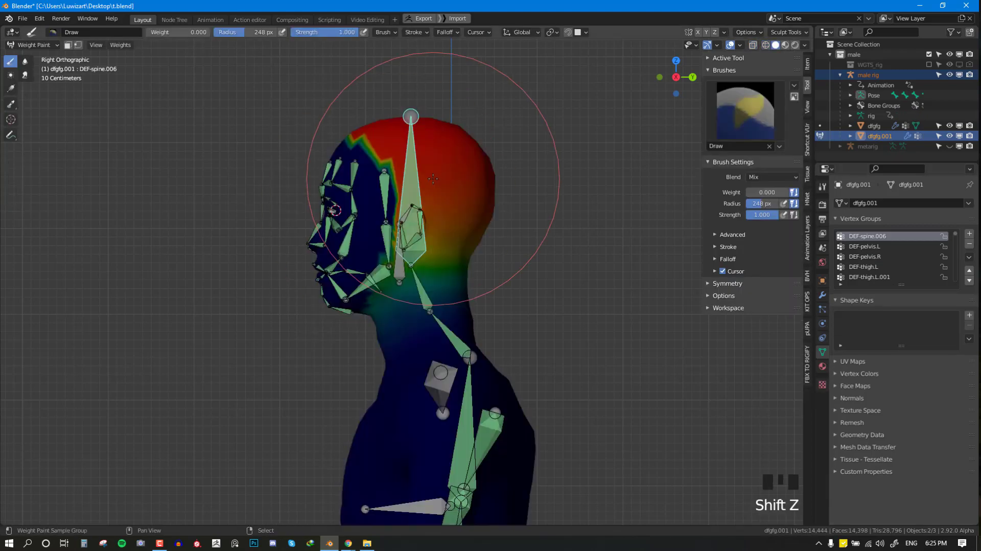
# - Smooth the DEF-spine.006 weights repeatedly to soften the hard edge between the face and the skull
pyautogui.hotkey('shift', 'z')
pyautogui.hotkey('shift', 'z')
pyautogui.hotkey('shift', 'z')
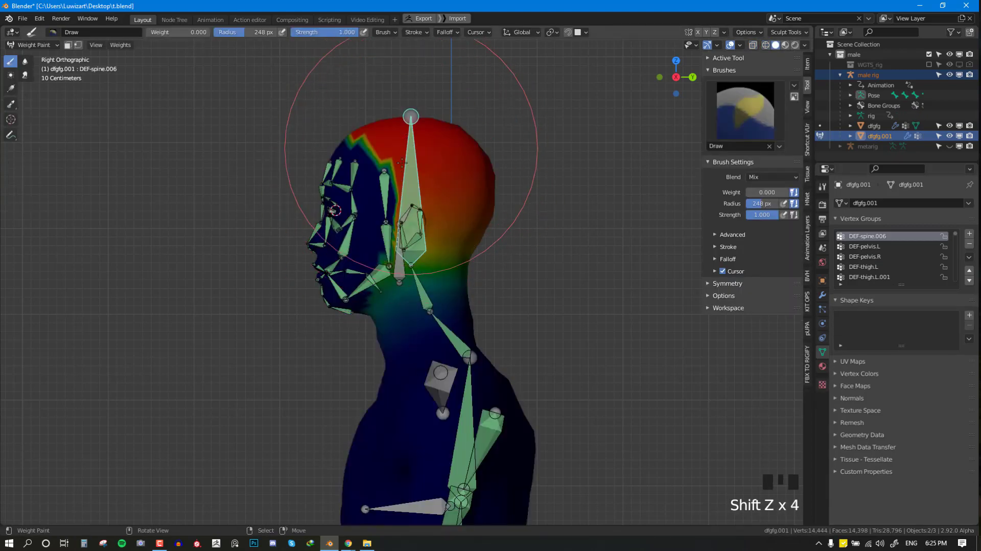
pyautogui.press('q')
pyautogui.press('q')
pyautogui.click(446, 170)
pyautogui.press('q')
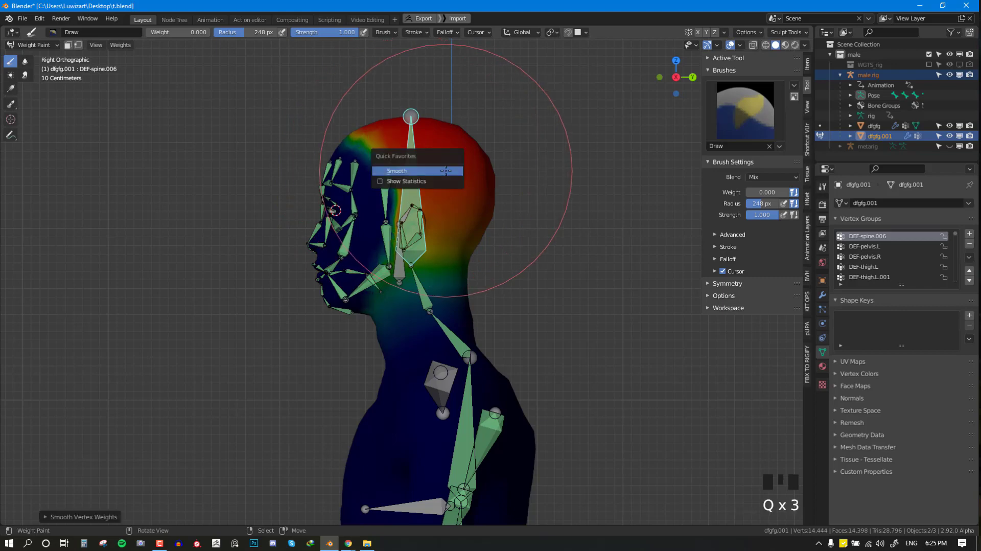
pyautogui.click(445, 170)
pyautogui.press('q')
pyautogui.click(446, 170)
pyautogui.press('q')
pyautogui.click(446, 170)
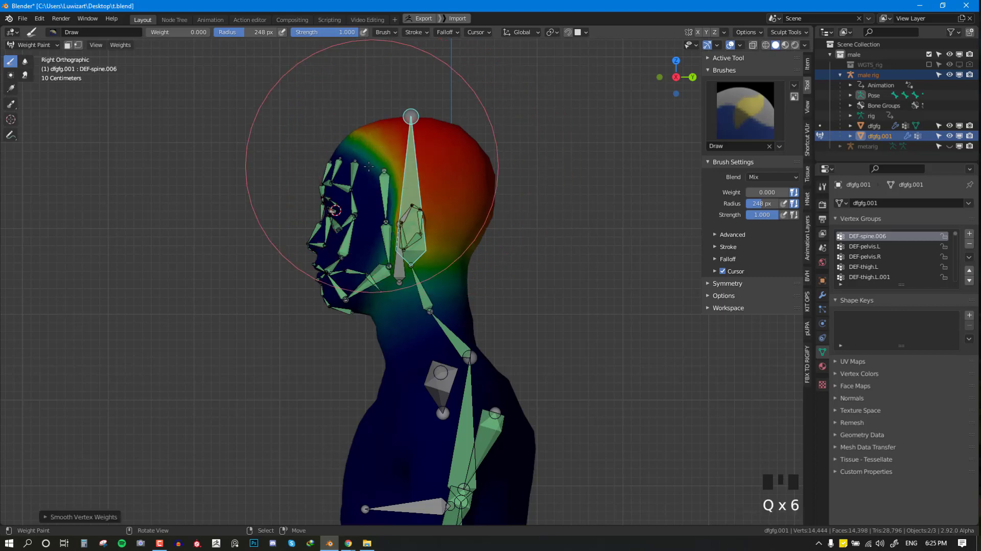
pyautogui.press('q')
pyautogui.click(432, 206)
pyautogui.press('q')
pyautogui.click(433, 205)
# - Return to Object Mode, select the male rig, and show its control layers in place of the deform layer
pyautogui.hotkey('ctrl', 'Tab')
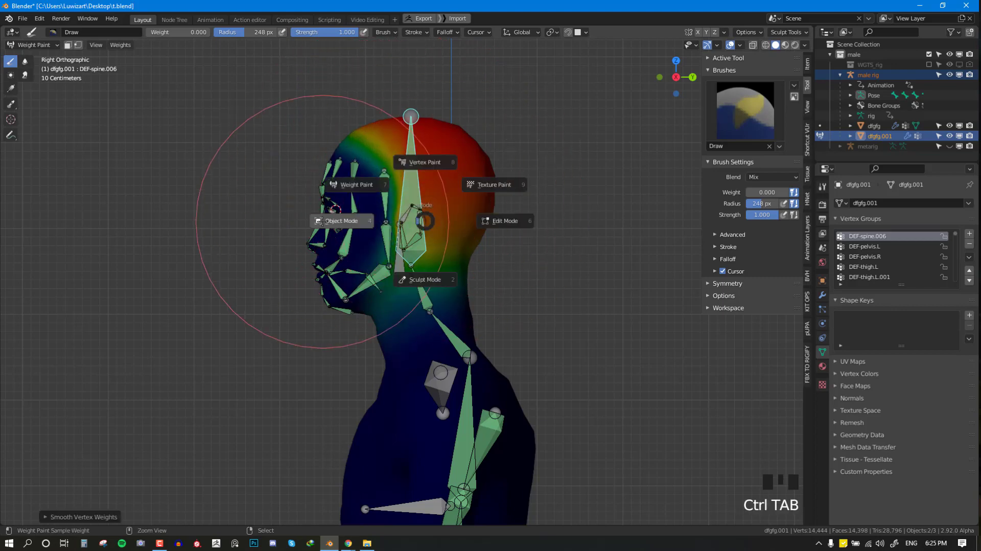
pyautogui.hotkey('alt', 'a')
pyautogui.rightClick(423, 256)
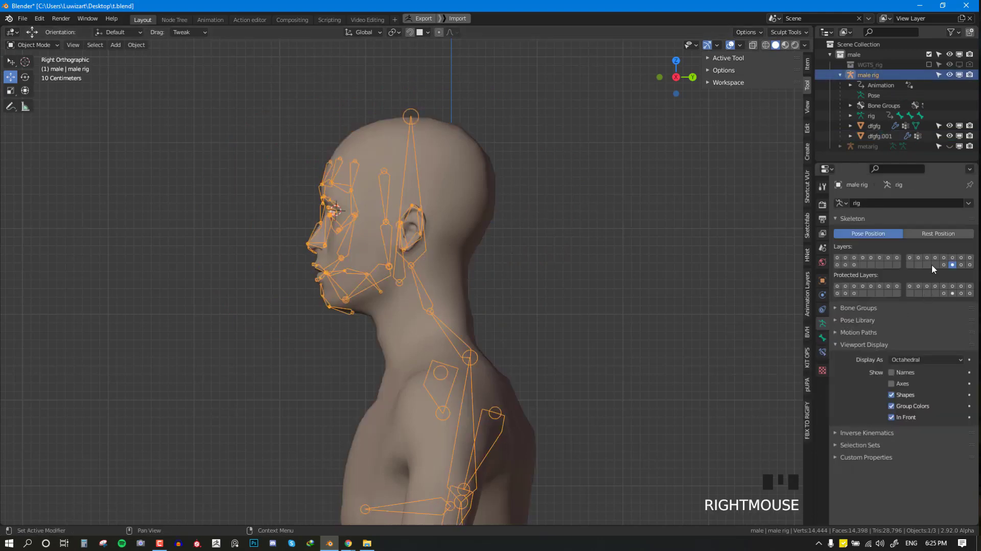
pyautogui.hotkey('alt', 'a')
pyautogui.click(837, 258)
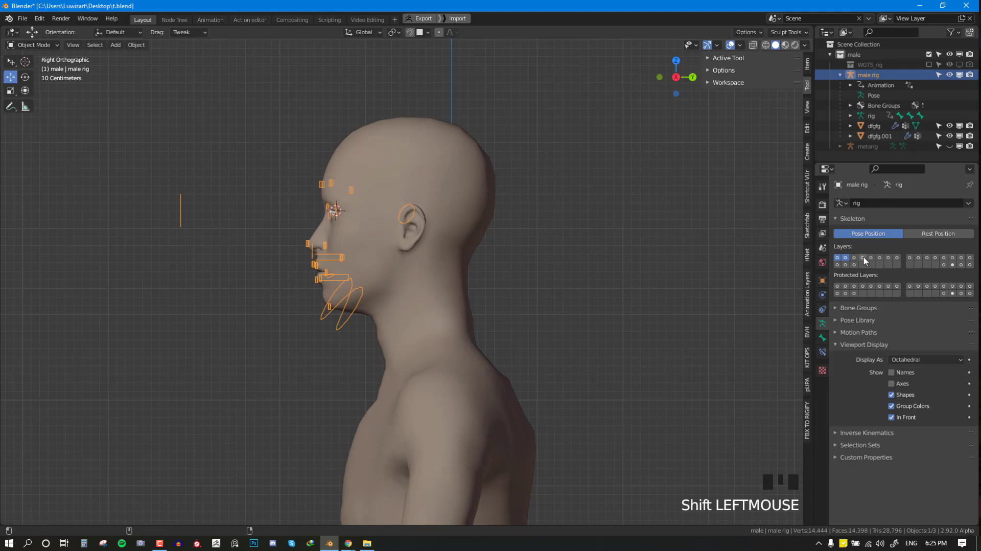
pyautogui.keyDown('shift'); pyautogui.moveTo(865, 259); pyautogui.dragTo(969, 260); pyautogui.keyUp('shift')
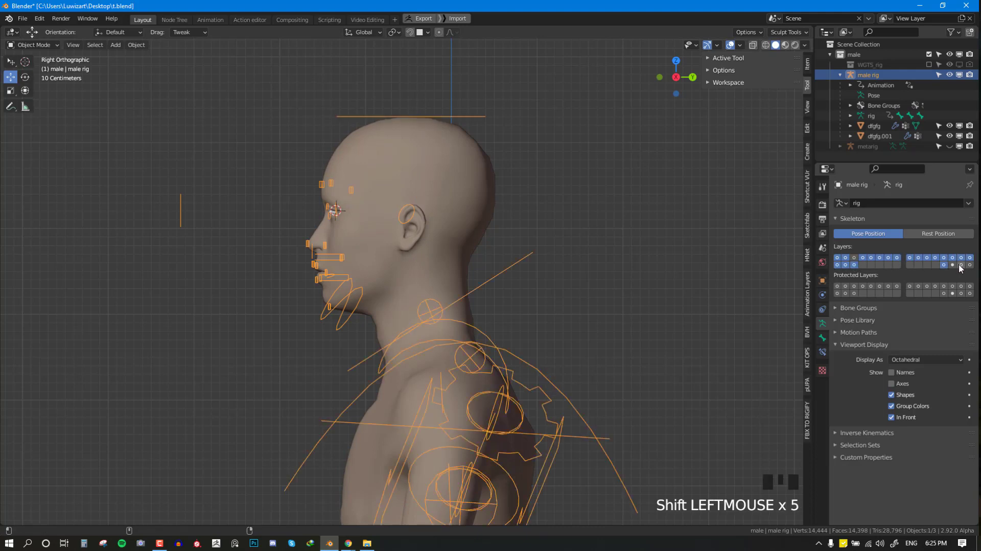
# - Turn off the rig's In Front display in front view and deselect the rig
pyautogui.press('KP_1')
pyautogui.rightClick(477, 278)
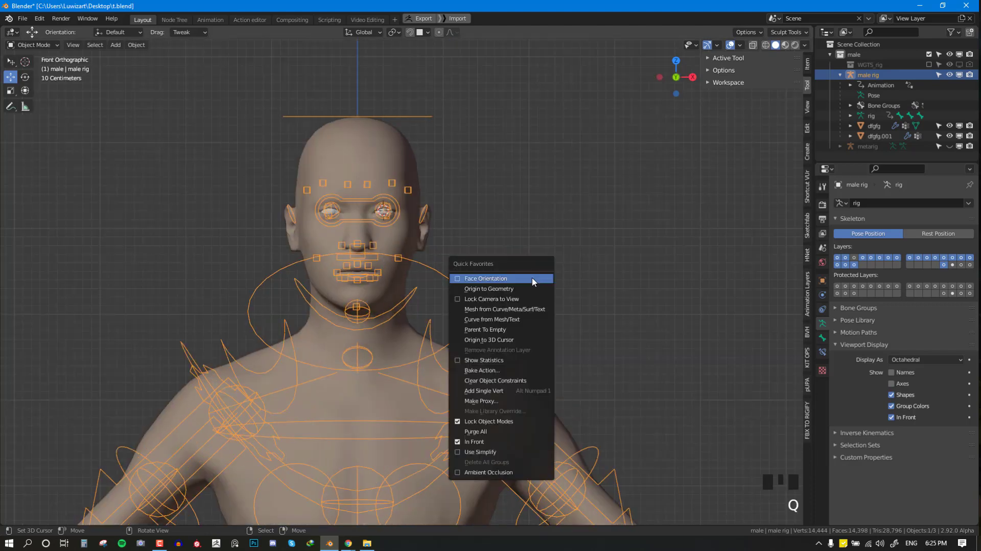
pyautogui.hotkey('alt', 'a')
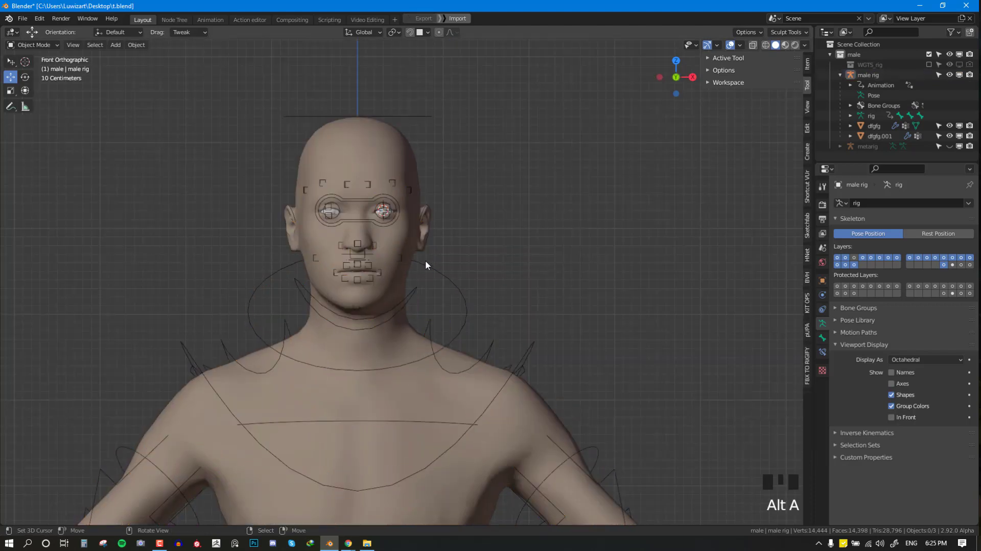
# - In Pose Mode, rotate the jaw_master control in side view to open the mouth
pyautogui.rightClick(407, 300)
pyautogui.hotkey('ctrl', 'Tab')
pyautogui.rightClick(403, 318)
pyautogui.press('g')
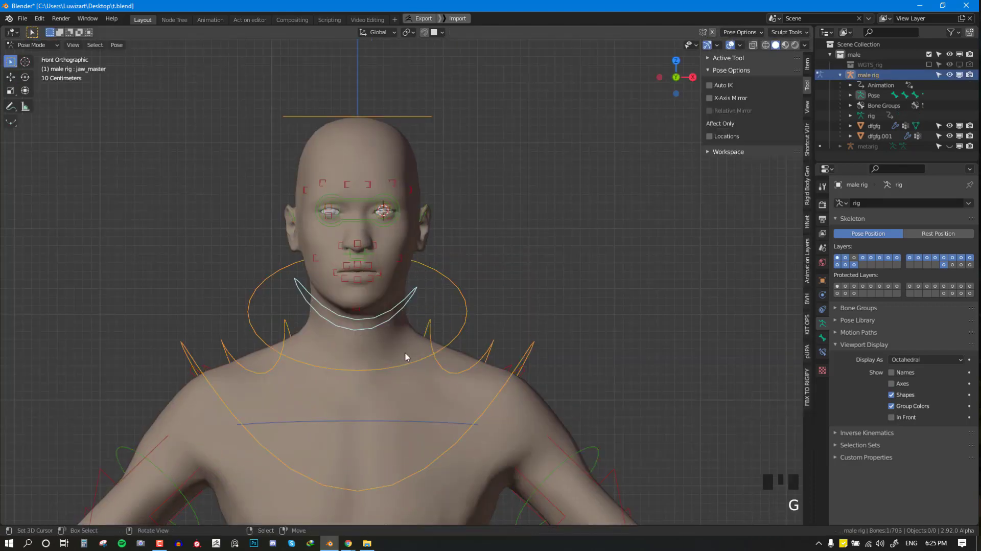
pyautogui.press('KP_3')
pyautogui.press('r')
pyautogui.click(463, 249)
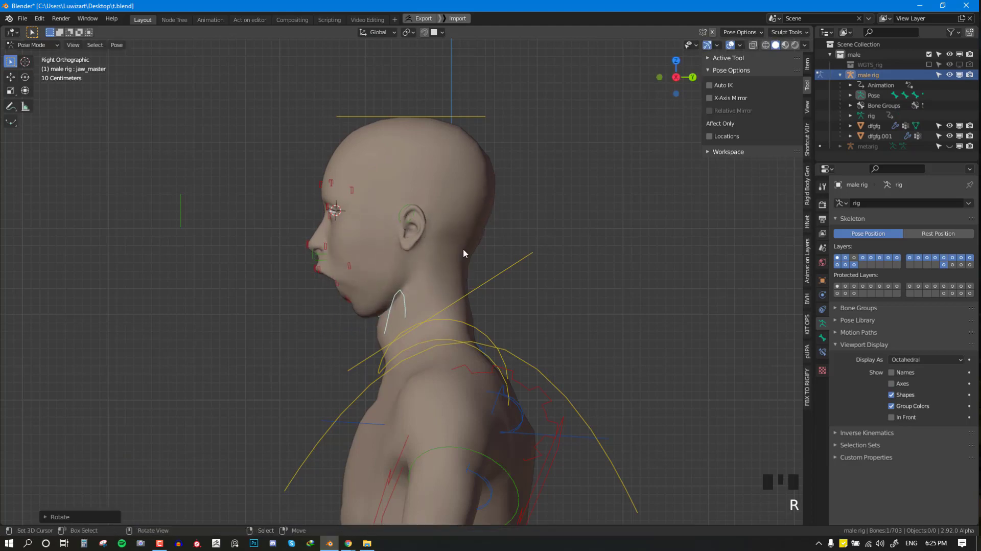
# - Test rotating the head control from the side and front without keeping it, and clear the rotation of all bones
pyautogui.rightClick(472, 114)
pyautogui.press('r')
pyautogui.rightClick(522, 189)
pyautogui.press('KP_1')
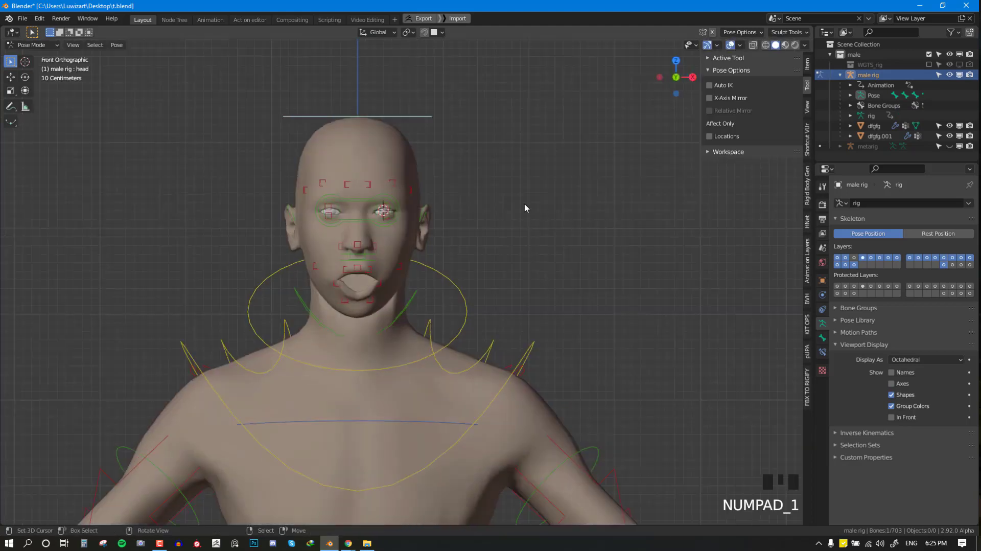
pyautogui.press('r')
pyautogui.rightClick(512, 231)
pyautogui.press('a')
pyautogui.hotkey('alt', 'r')
# - Test moving the eyes control and rotating the shoulder.L control, cancelling both transforms
pyautogui.rightClick(327, 219)
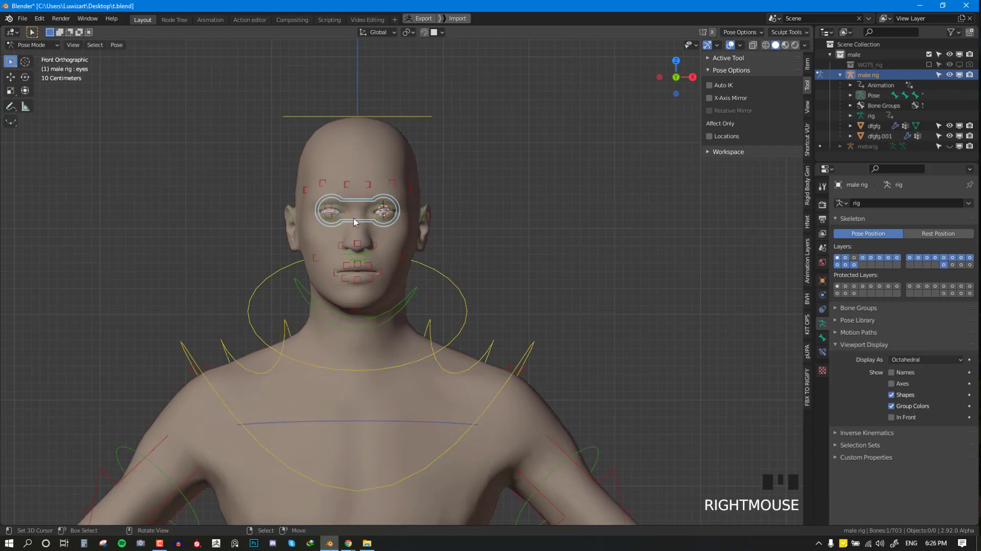
pyautogui.press('g')
pyautogui.rightClick(389, 240)
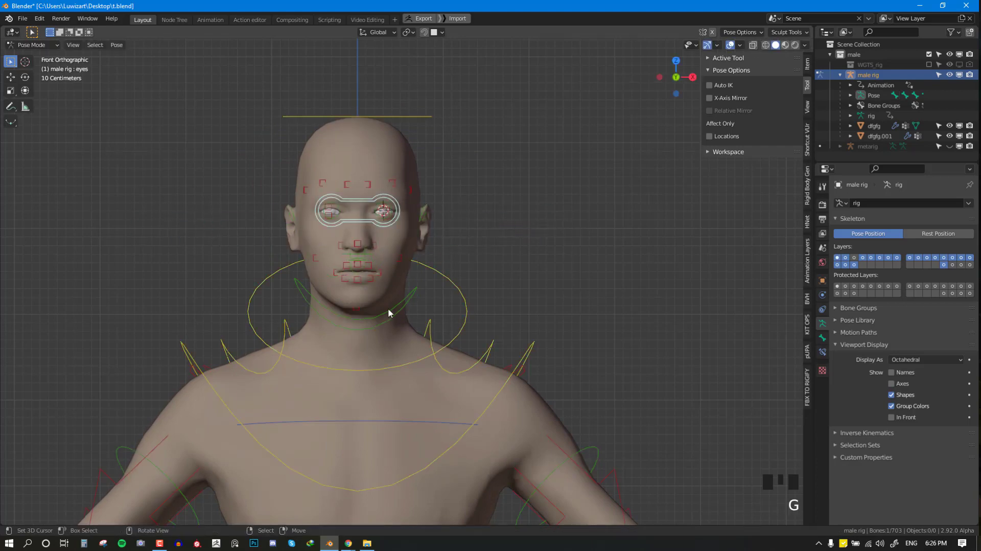
pyautogui.rightClick(390, 312)
pyautogui.rightClick(507, 308)
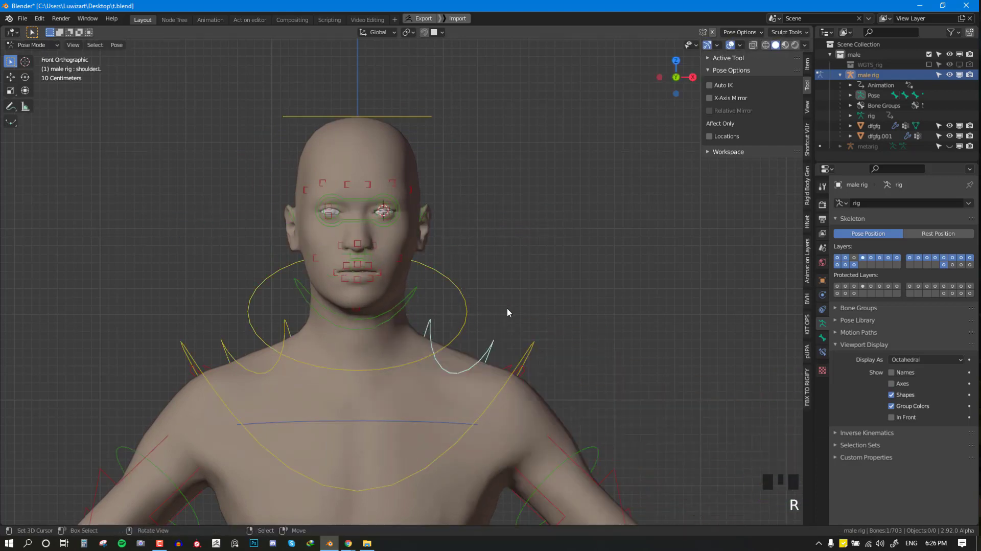
# - Choose a PuppCatwalk walk from pUPA's Locomotion animations and apply it to the male rig
pyautogui.scroll(-5, 507, 308)
pyautogui.keyDown('shift'); pyautogui.moveTo(449, 402); pyautogui.dragTo(866, 196, button='middle'); pyautogui.keyUp('shift')
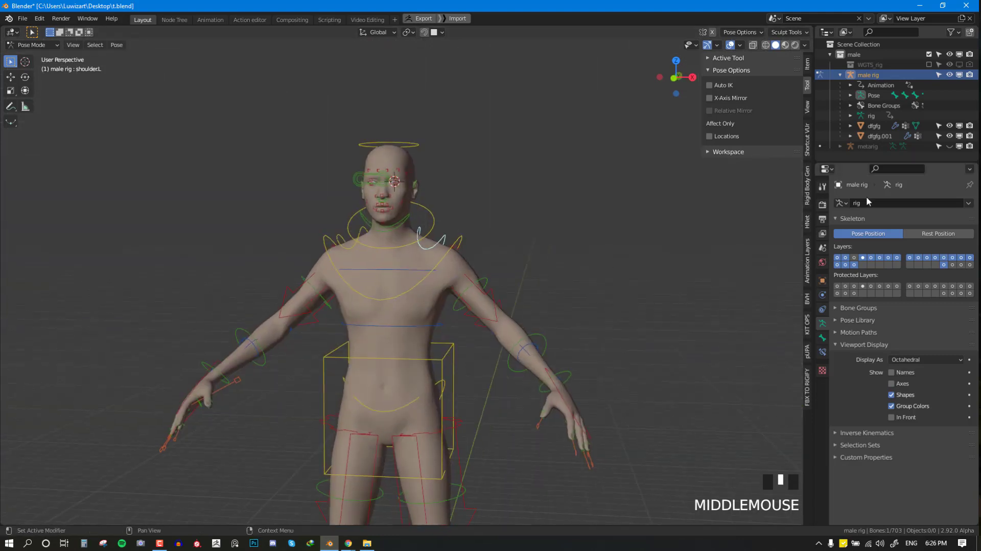
pyautogui.click(809, 274)
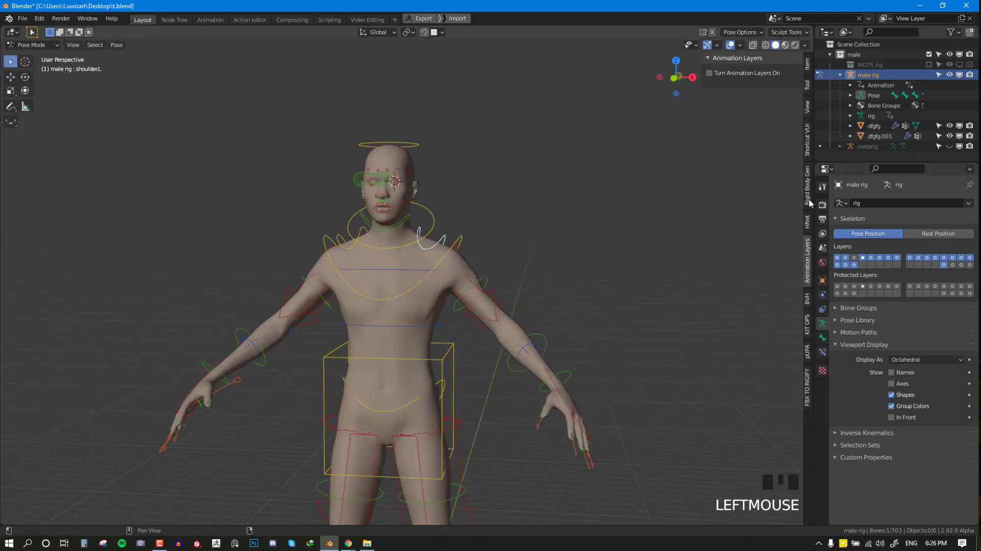
pyautogui.click(807, 358)
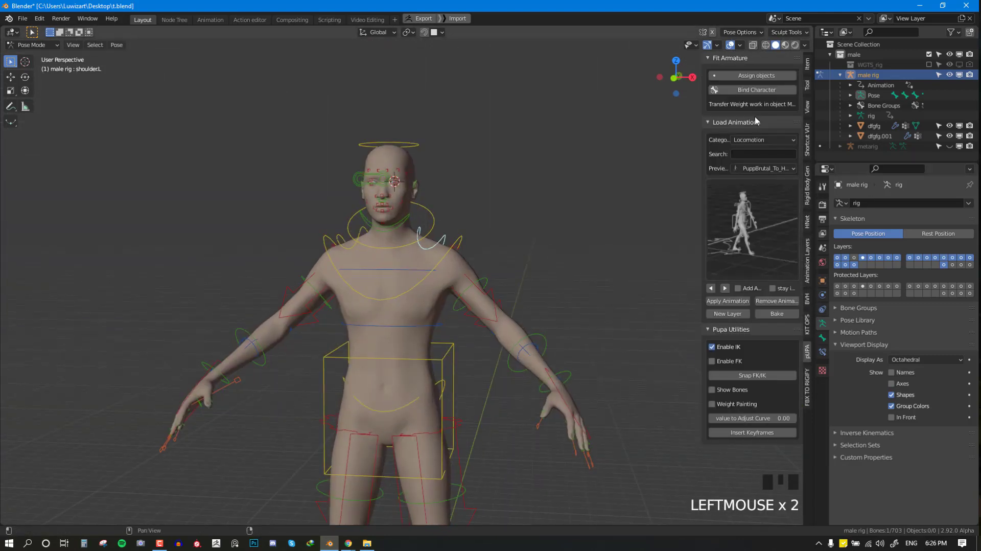
pyautogui.click(776, 216)
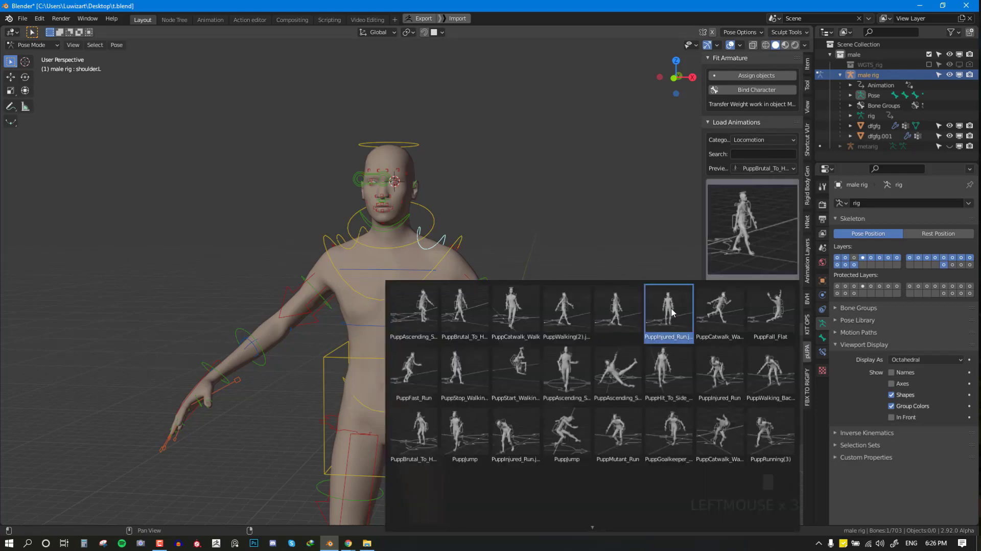
pyautogui.click(715, 314)
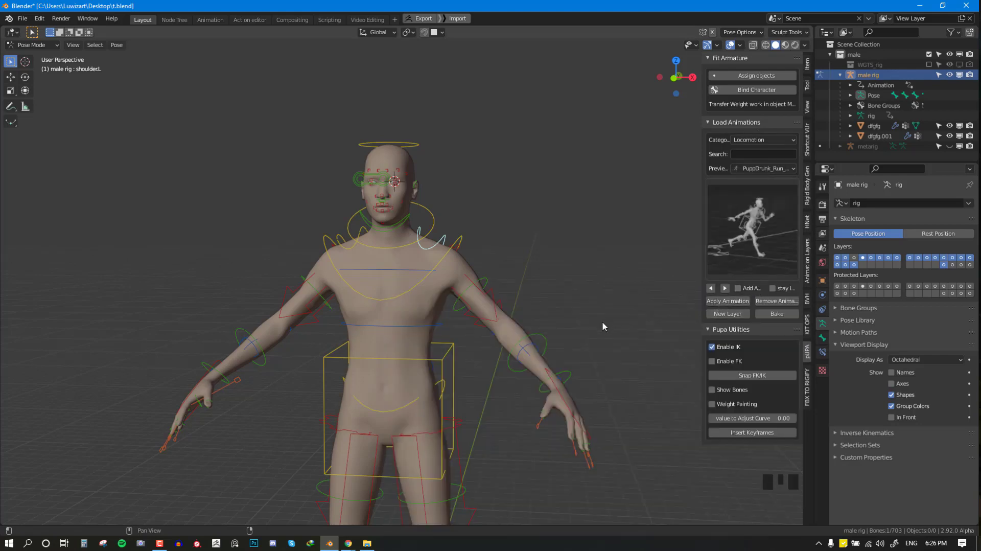
pyautogui.click(738, 248)
pyautogui.click(609, 318)
pyautogui.click(738, 305)
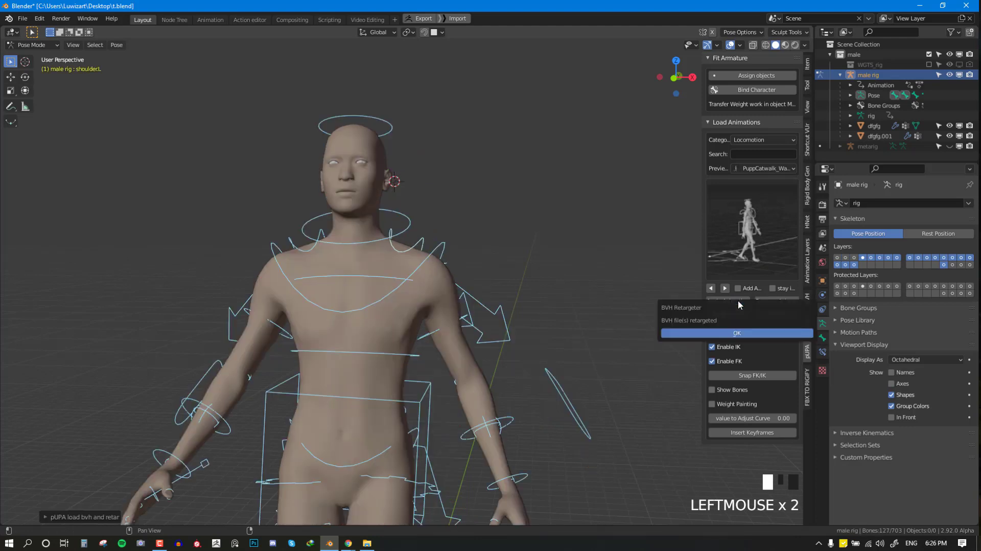
# - Play the animation with the bones deselected and viewport overlays hidden, and inspect the walking character
pyautogui.scroll(-5, 428, 280)
pyautogui.hotkey('shift', 'space')
pyautogui.hotkey('alt', 'a')
pyautogui.hotkey('alt', '`')
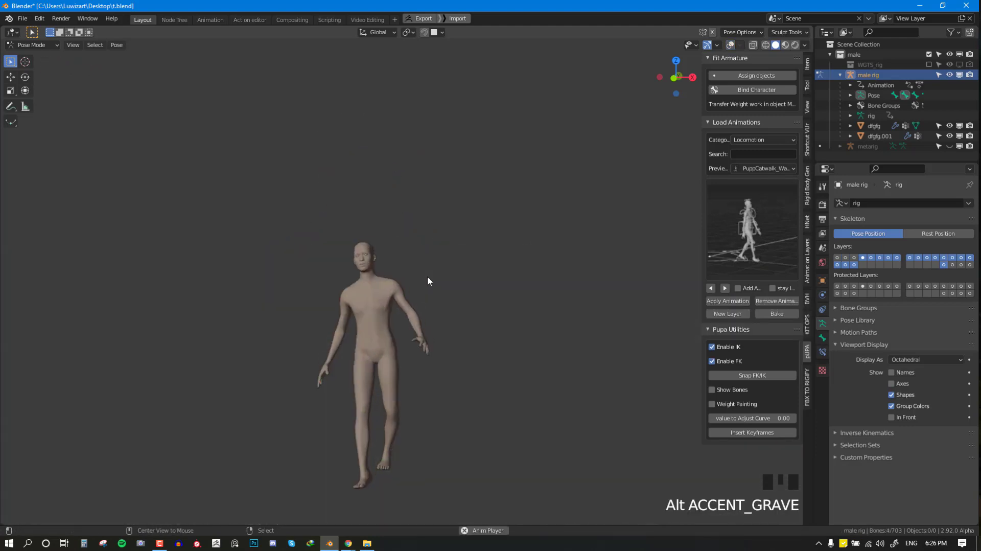
pyautogui.moveTo(427, 280)
pyautogui.mouseDown(button='middle')
pyautogui.moveTo(401, 302)
pyautogui.moveTo(424, 266)
pyautogui.mouseUp(button='middle')
pyautogui.scroll(3, 413, 280)
# - Pick a different PuppCatwalk walk from the Locomotion library and apply it to the rig
pyautogui.click(743, 235)
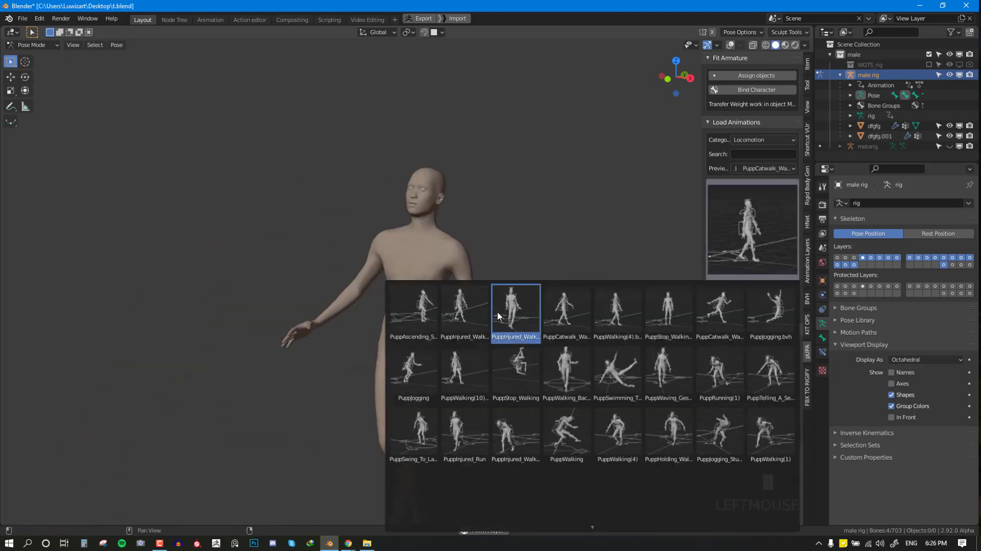
pyautogui.click(566, 310)
pyautogui.click(723, 301)
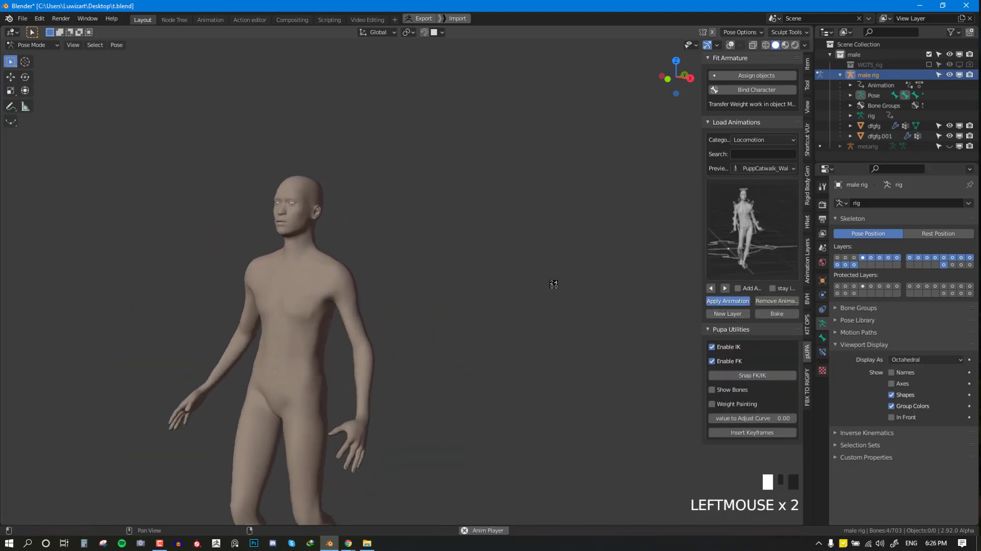
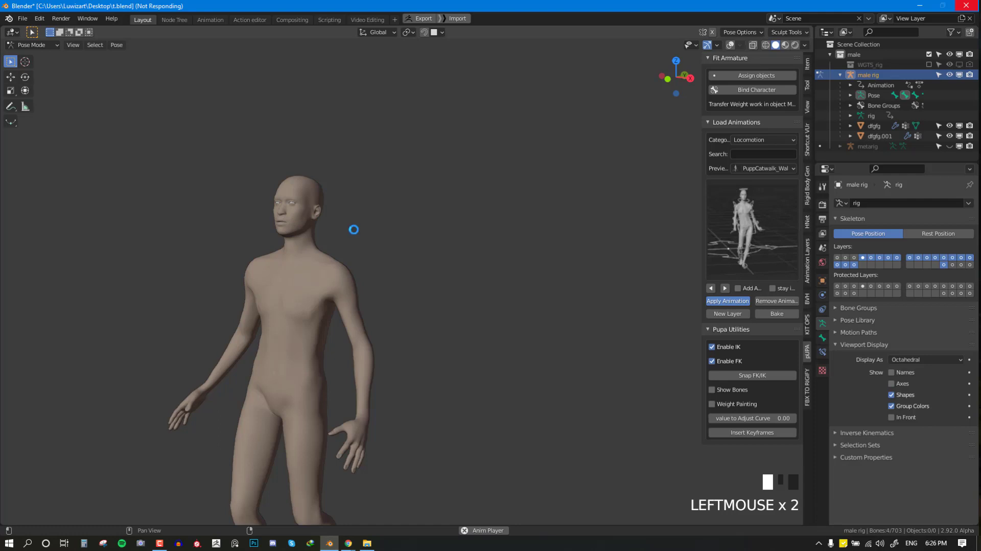
pyautogui.scroll(-3, 375, 242)
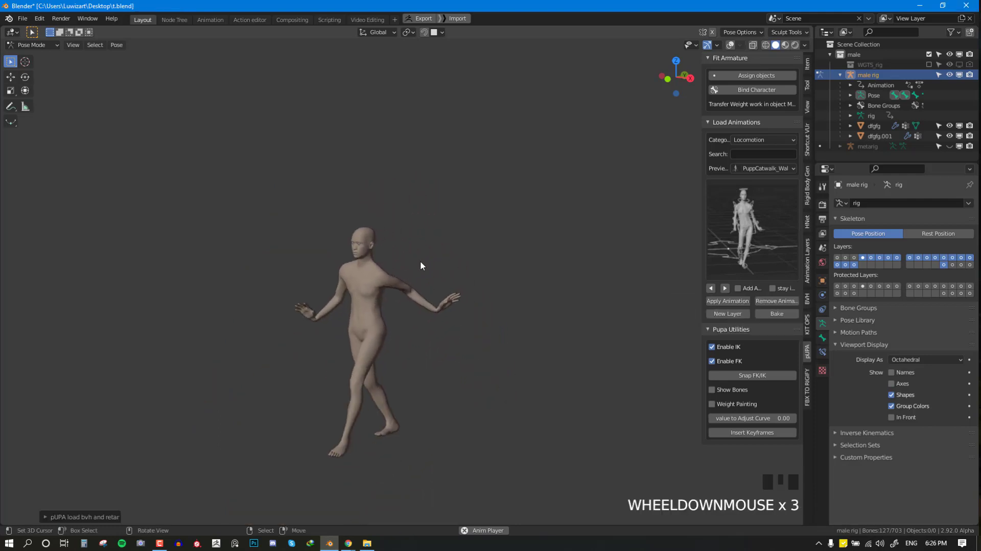
# - Inspect the walking character from the front and turn the viewport overlays back on
pyautogui.moveTo(427, 285); pyautogui.dragTo(473, 277, button='middle')
pyautogui.scroll(3, 473, 278)
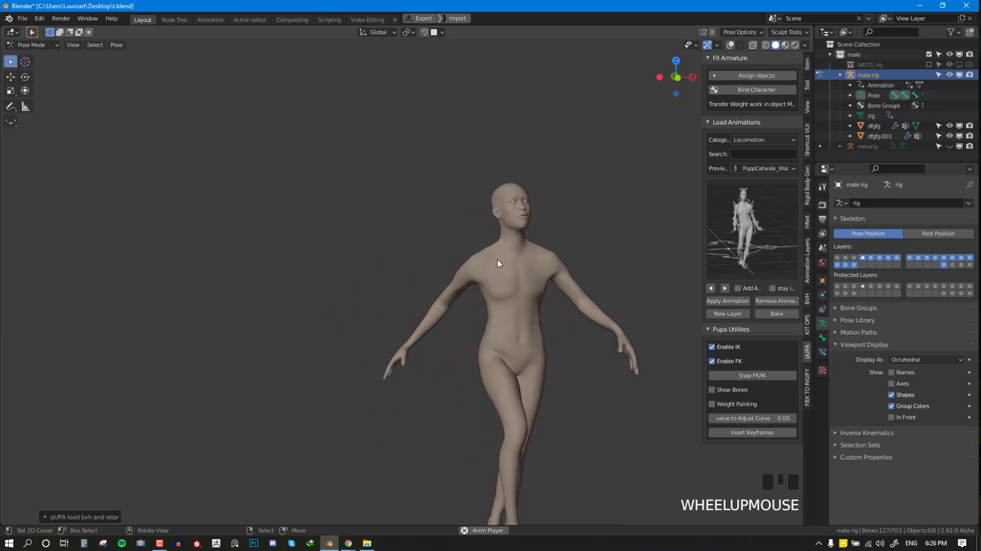
pyautogui.hotkey('alt', '`')
pyautogui.scroll(3, 559, 221)
pyautogui.scroll(-3, 587, 231)
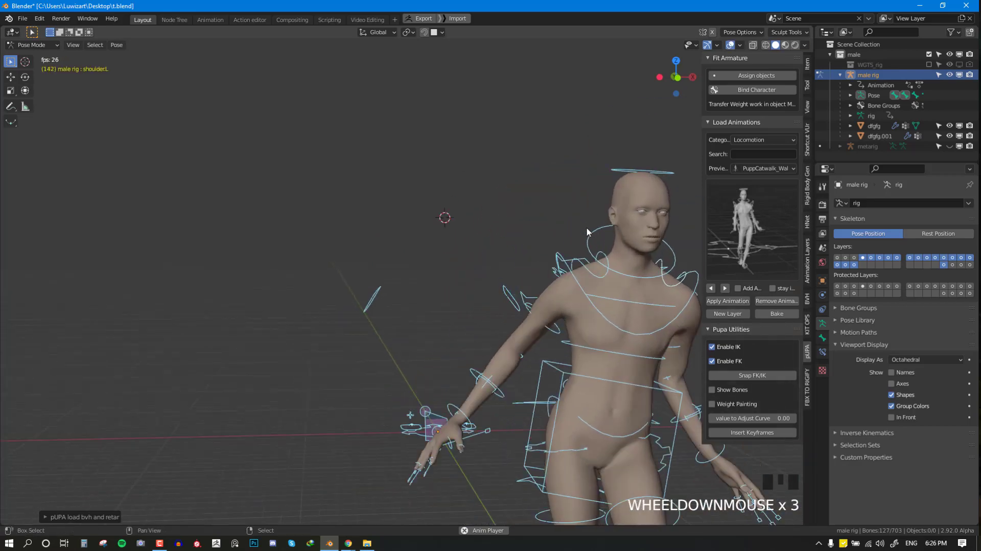
# - Stop the animation playback and show the rig's first two bone layers with the face controls
pyautogui.hotkey('shift', 'space')
pyautogui.keyDown('shift'); pyautogui.click(587, 231); pyautogui.keyUp('shift')
pyautogui.keyDown('shift'); pyautogui.click(538, 263); pyautogui.keyUp('shift')
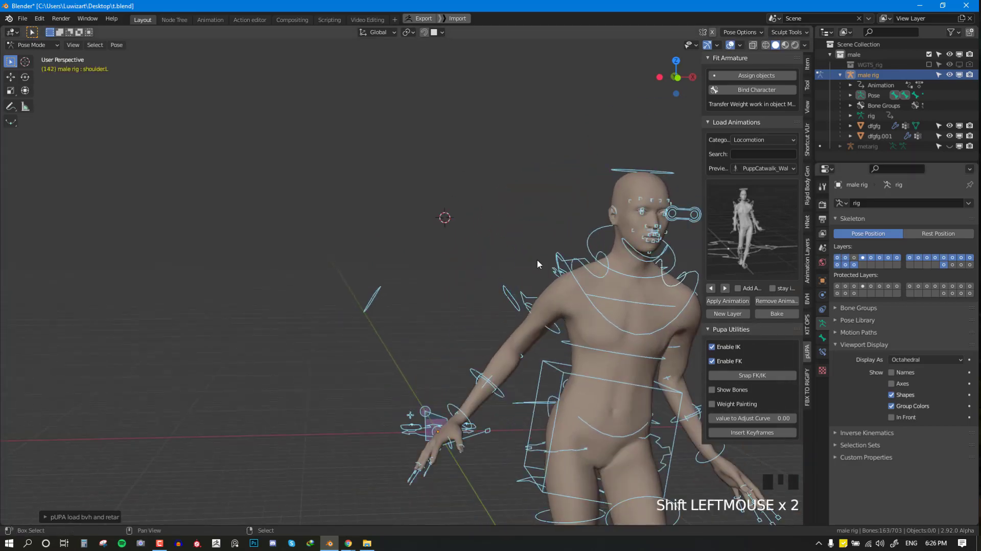
pyautogui.scroll(2, 421, 245)
pyautogui.scroll(-2, 444, 219)
# - Deselect all bones, select the jaw_master control and test the jaw with a free trackball rotation
pyautogui.hotkey('alt', 'a')
pyautogui.rightClick(364, 223)
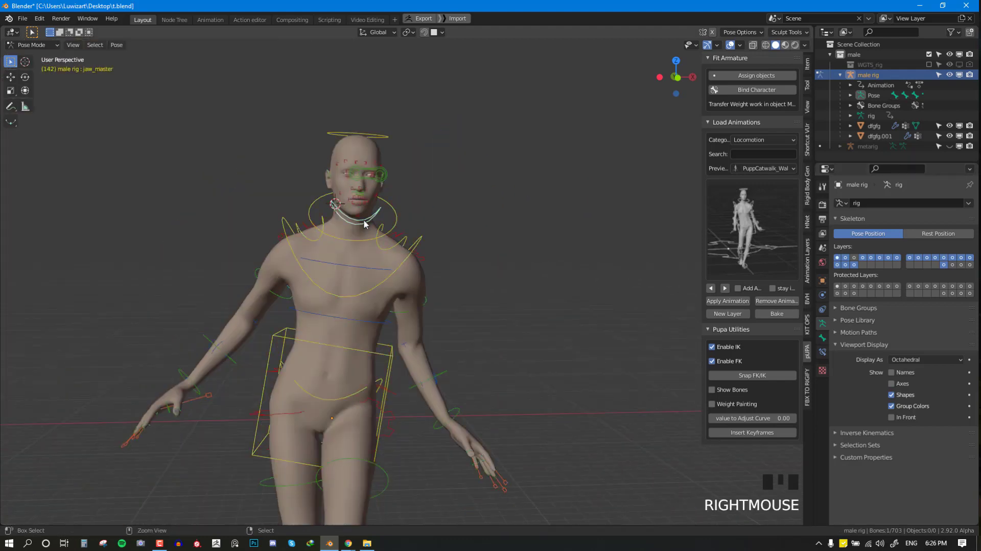
pyautogui.hotkey('ctrl', 'Tab')
pyautogui.hotkey('ctrl', 'Tab')
pyautogui.rightClick(364, 223)
pyautogui.press('r')
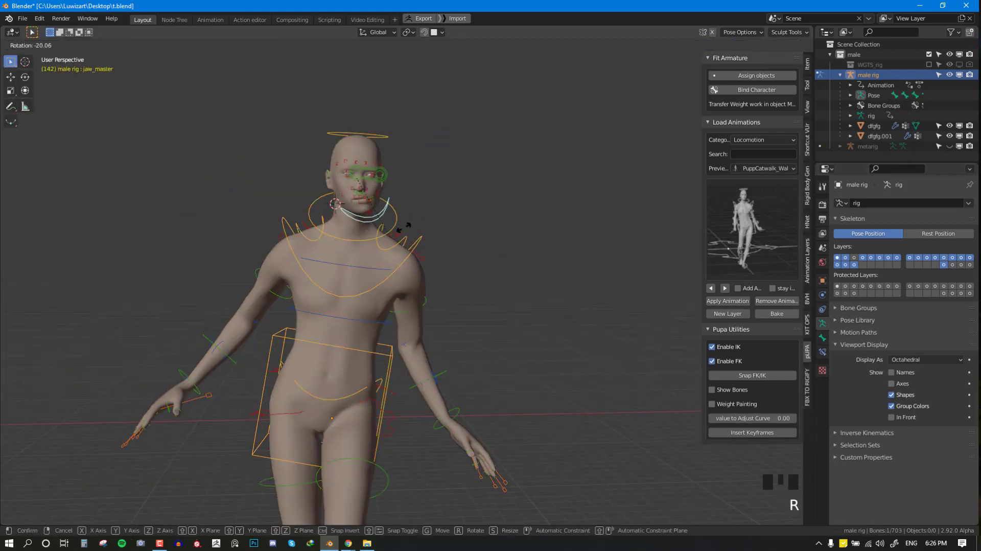
pyautogui.click(386, 250)
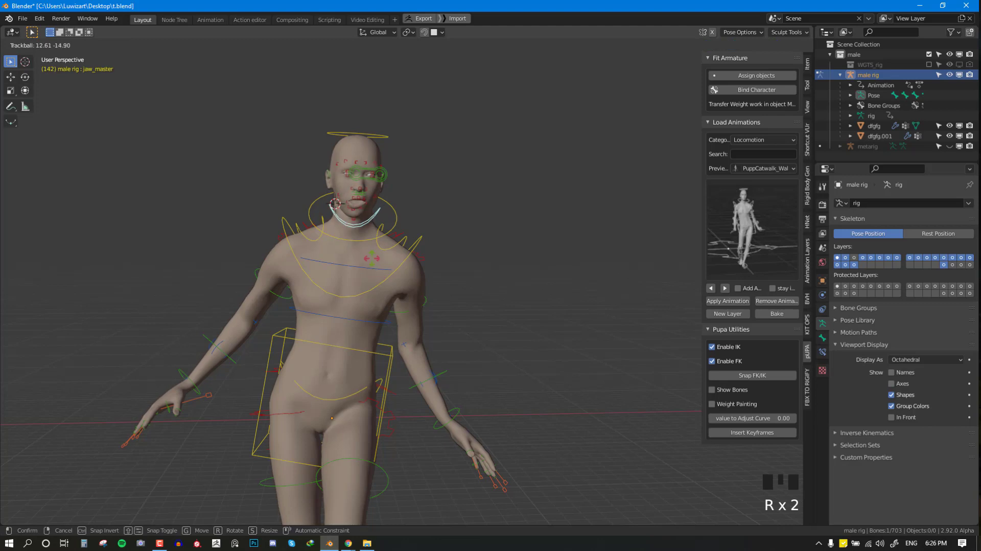
pyautogui.click(371, 252)
# - Select all visible bones of the male rig and clear their rotation and location
pyautogui.rightClick(361, 194)
pyautogui.press('a')
pyautogui.hotkey('alt', 'r')
pyautogui.hotkey('alt', 'g')
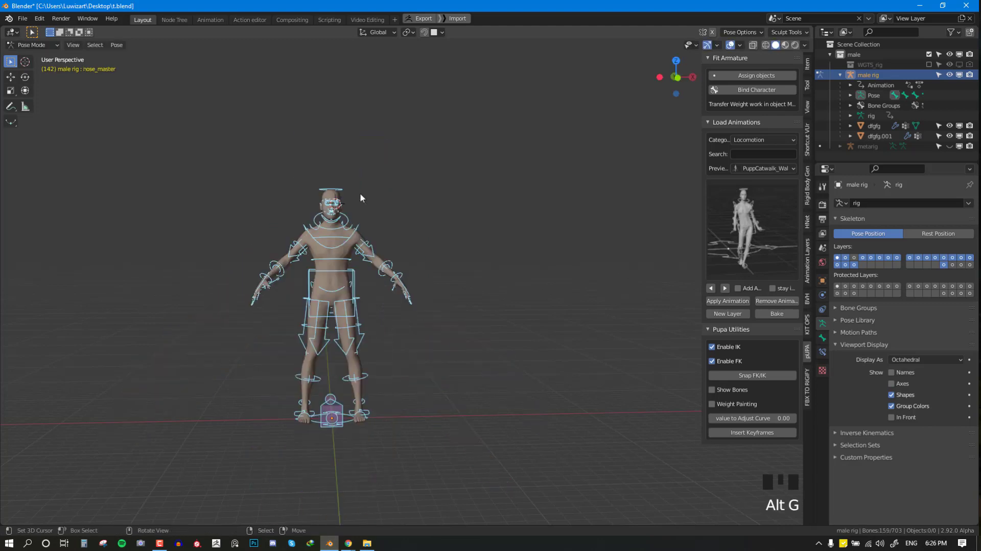